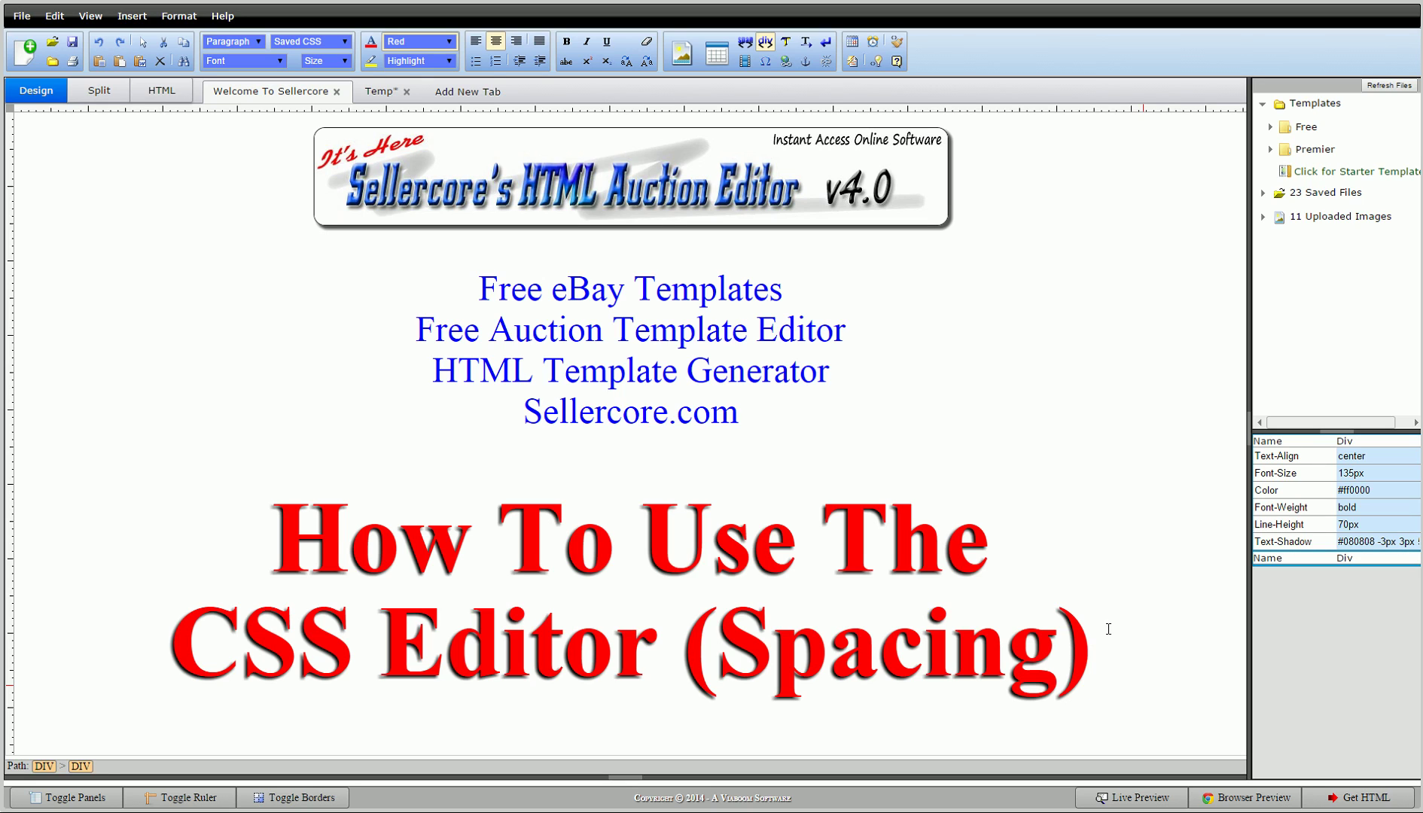
Step: Show the Temp document in split design and code view and open the CSS styles of the "Sellercore CSS is Awesome!" div
click(371, 94)
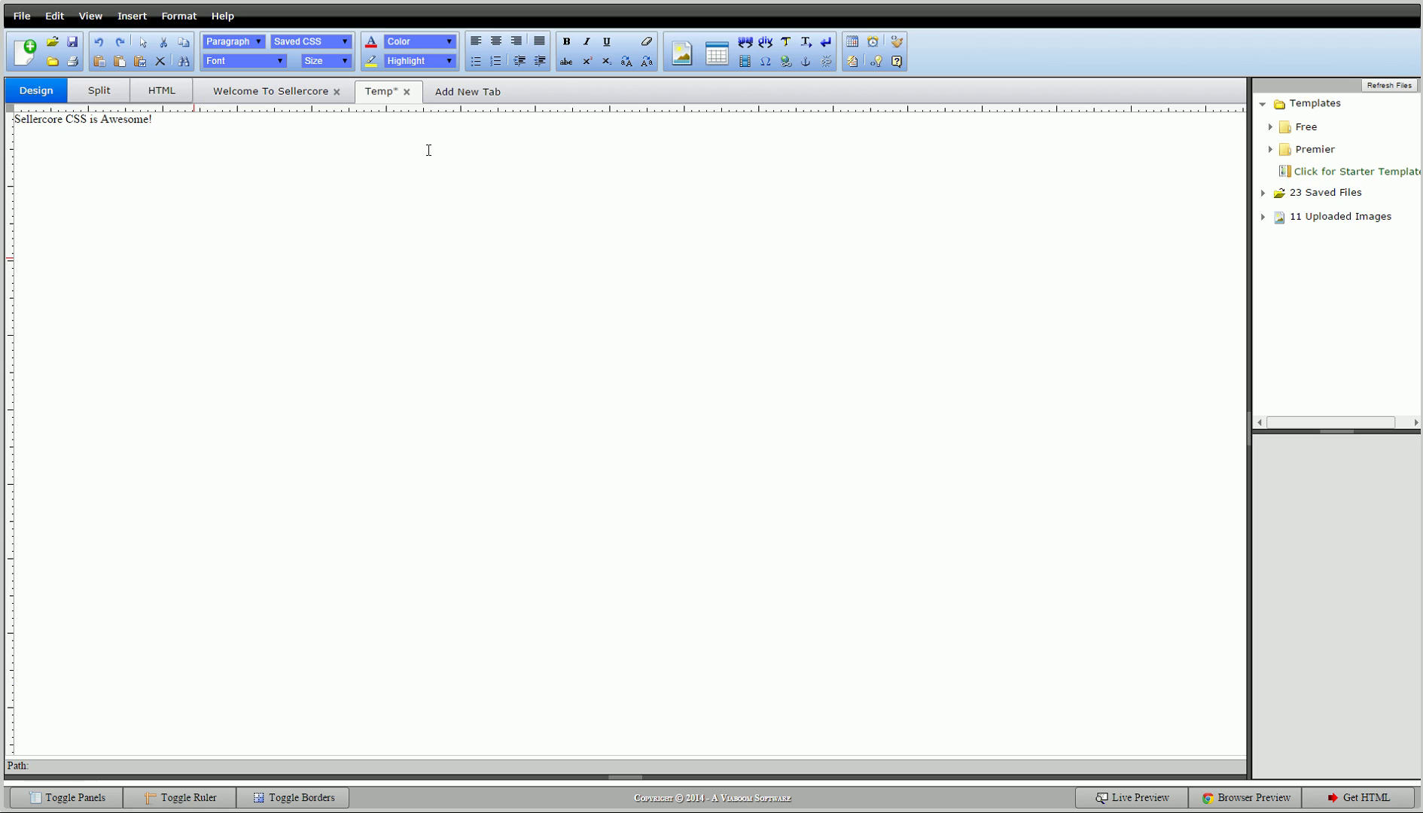
click(102, 92)
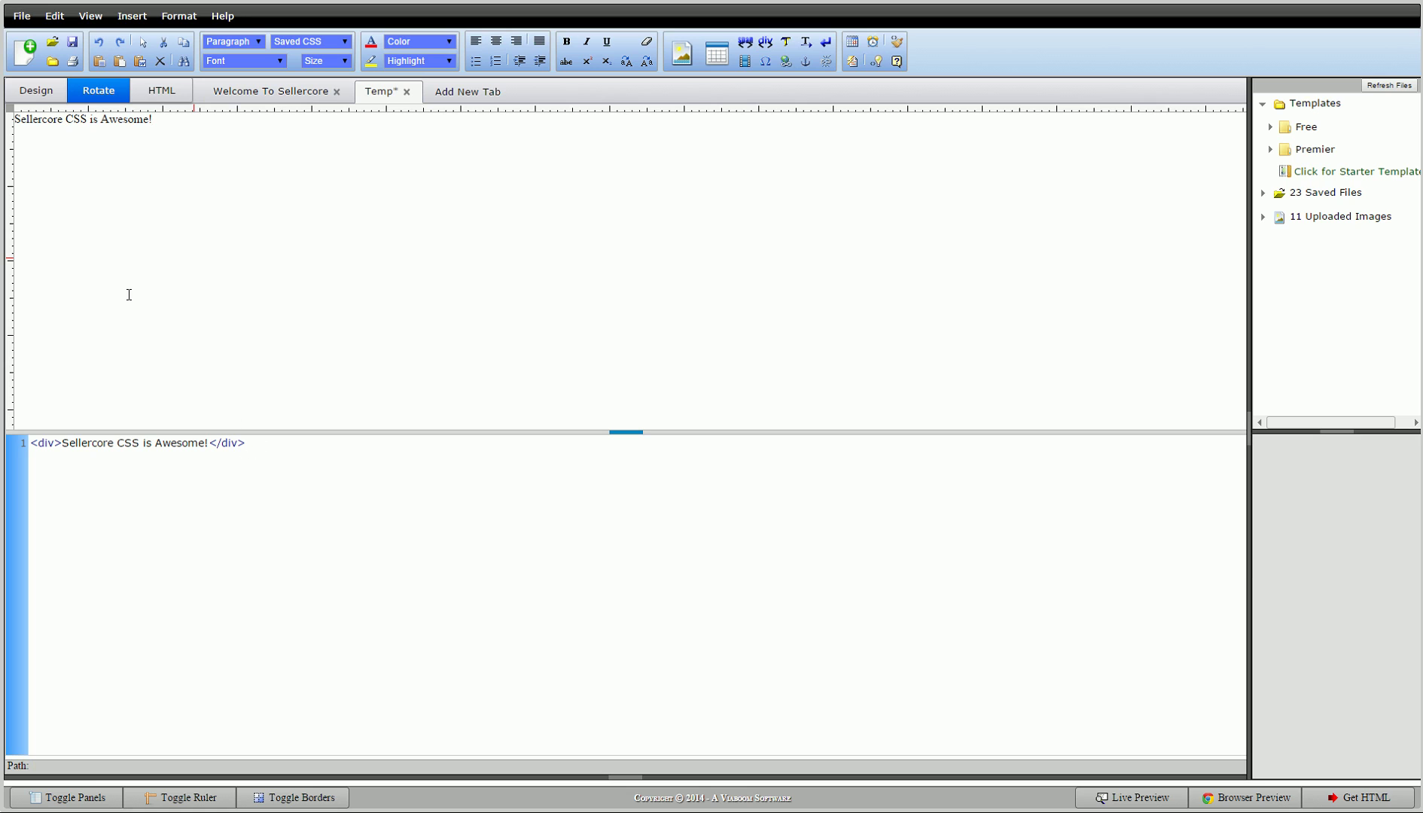
click(183, 123)
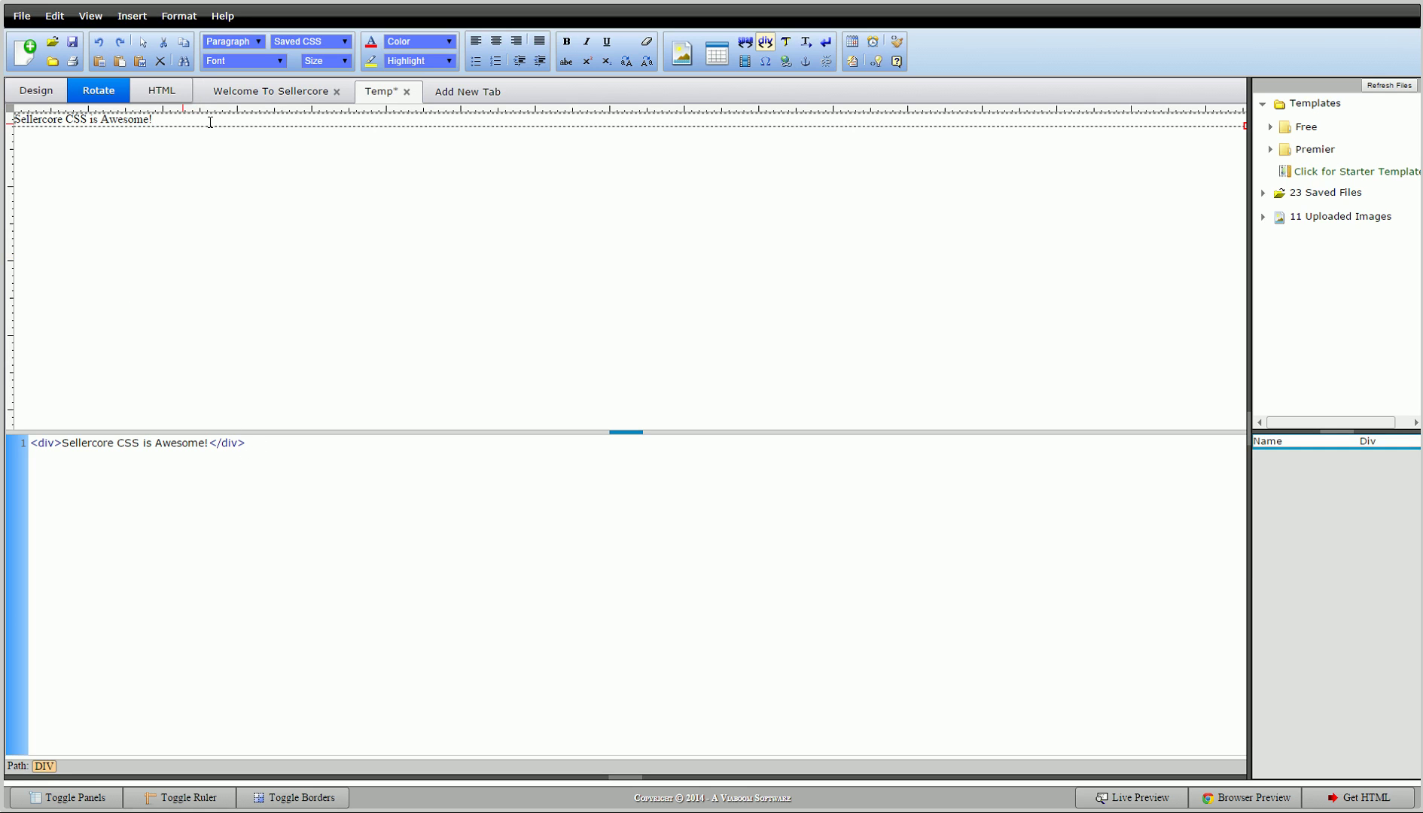
right_click(210, 122)
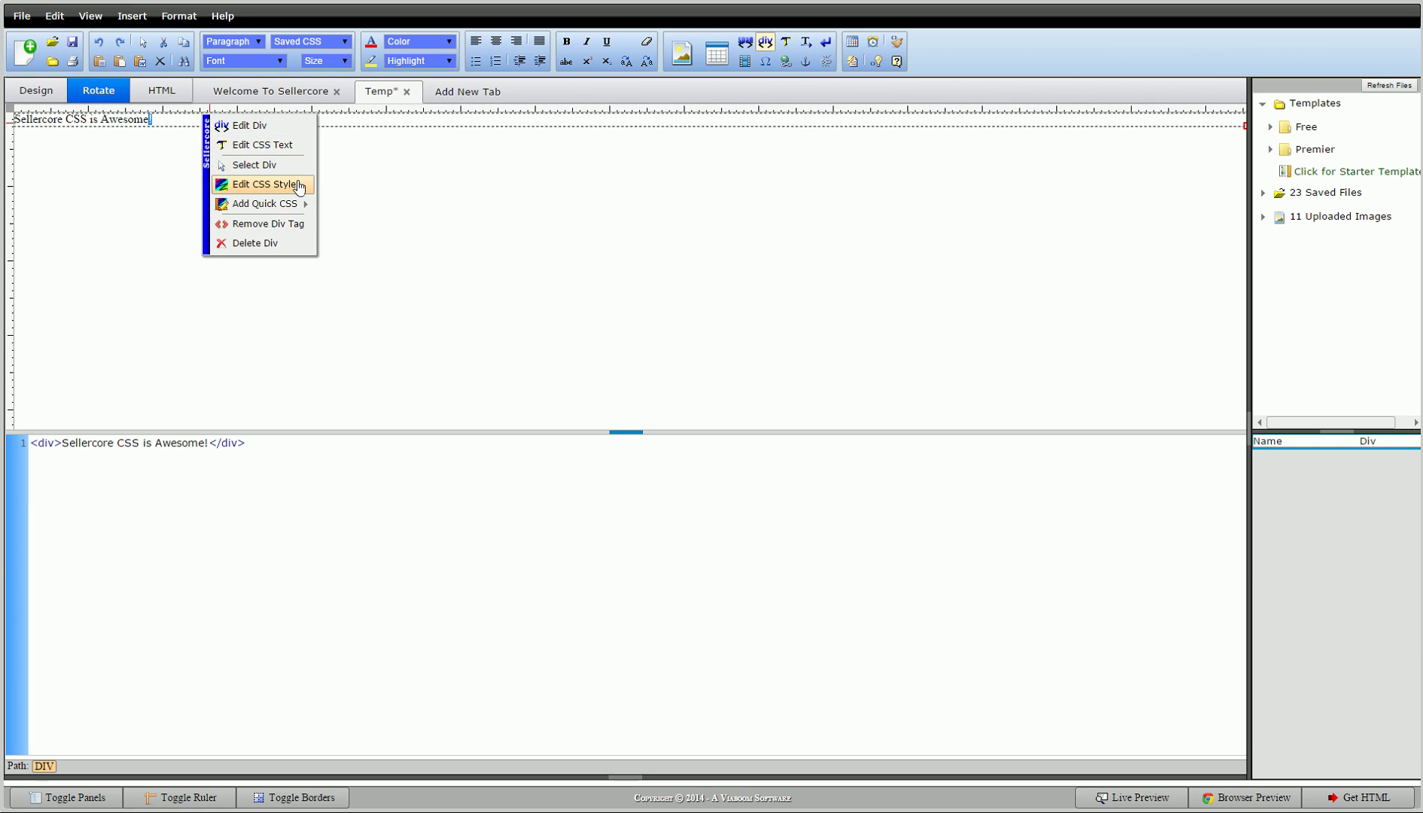
click(299, 185)
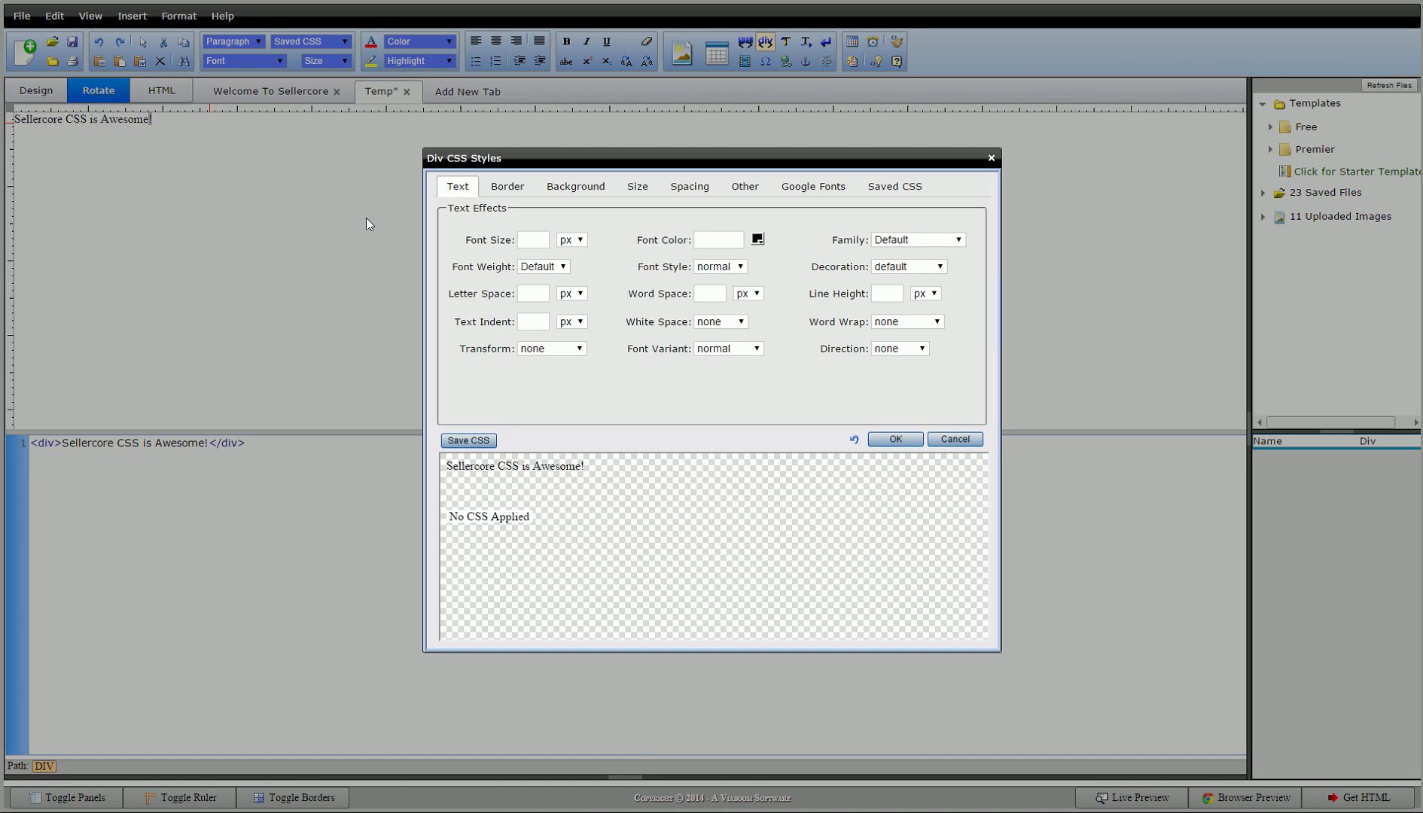
Step: Give the div a #FFFF00 yellow background color
click(690, 193)
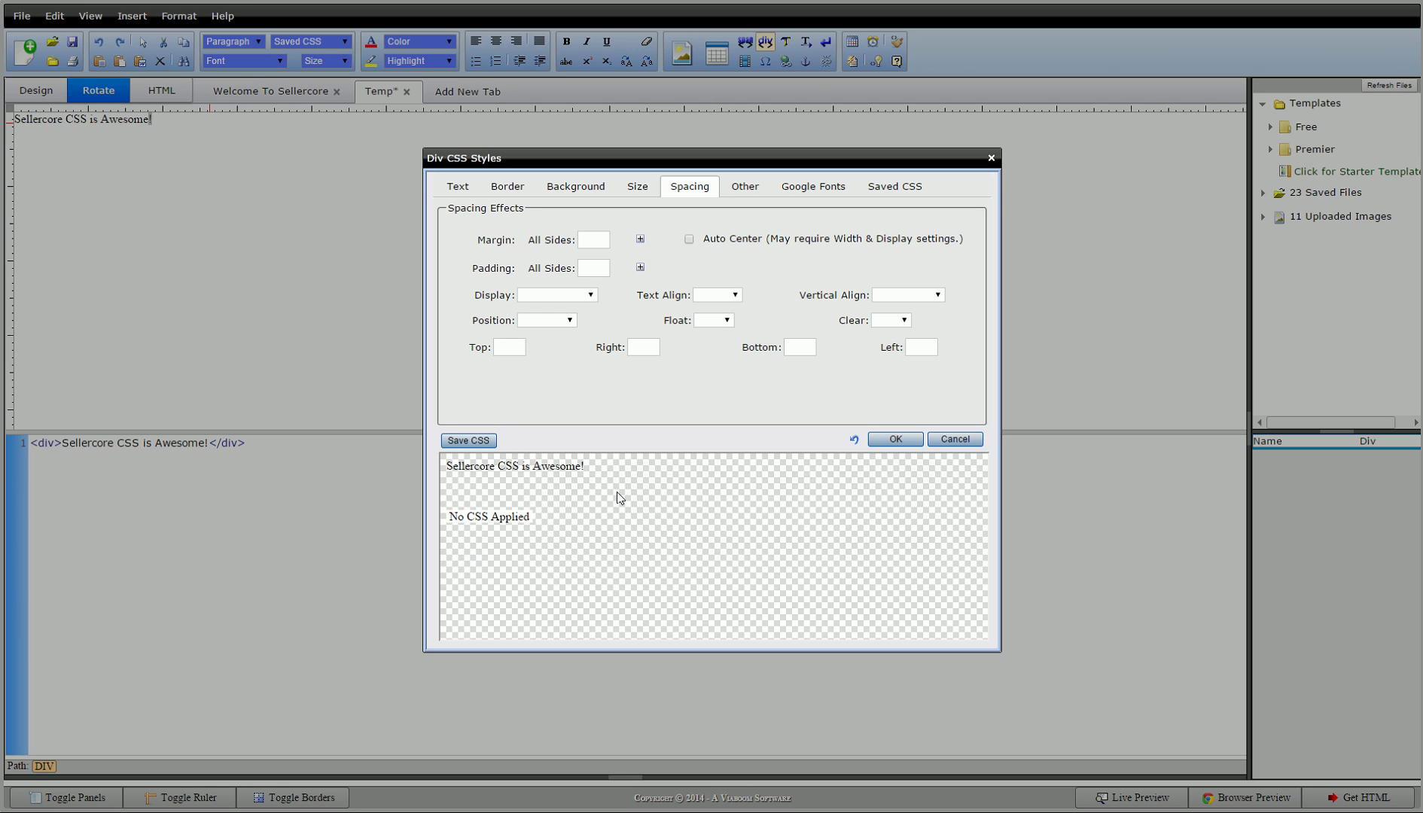
click(566, 189)
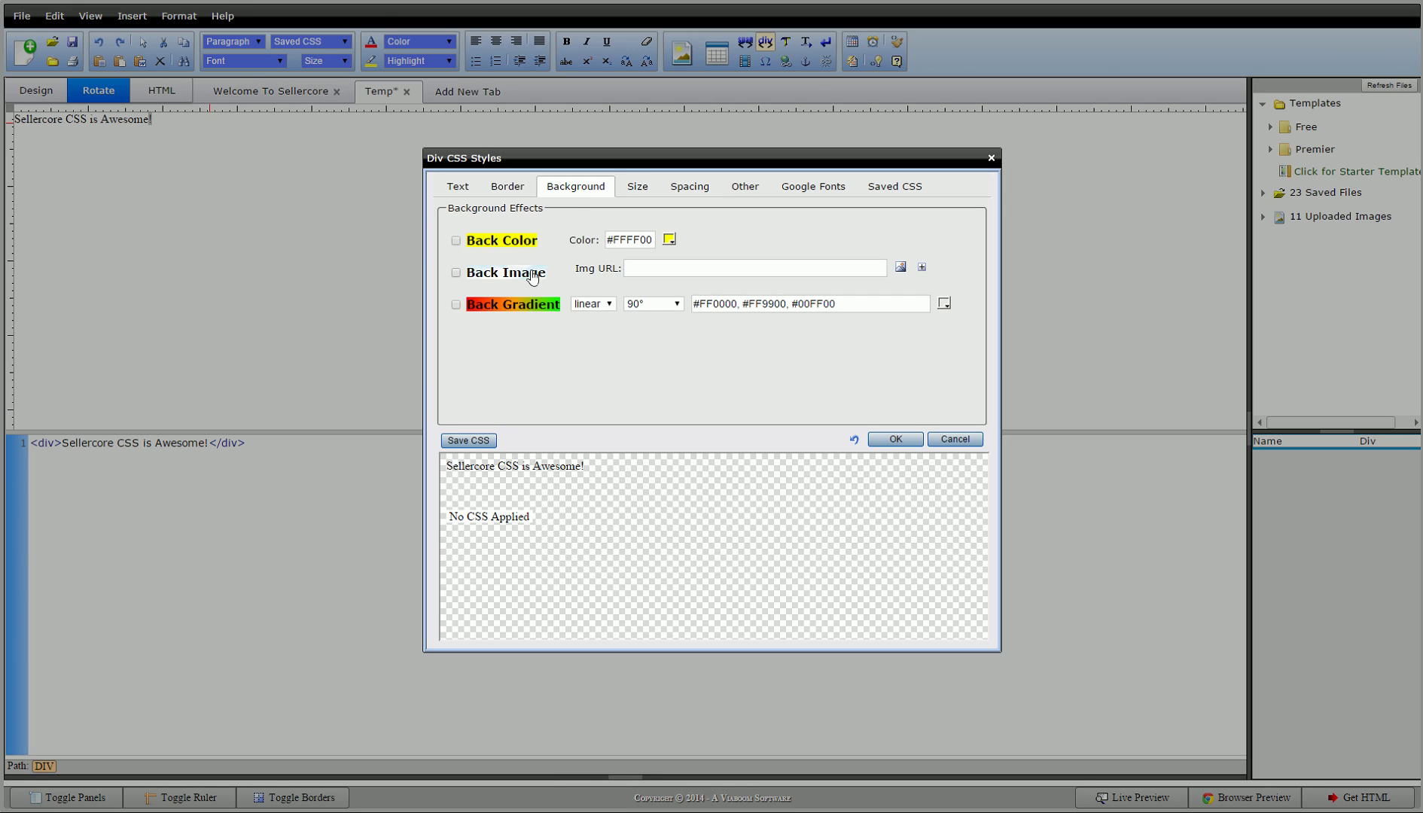
click(493, 244)
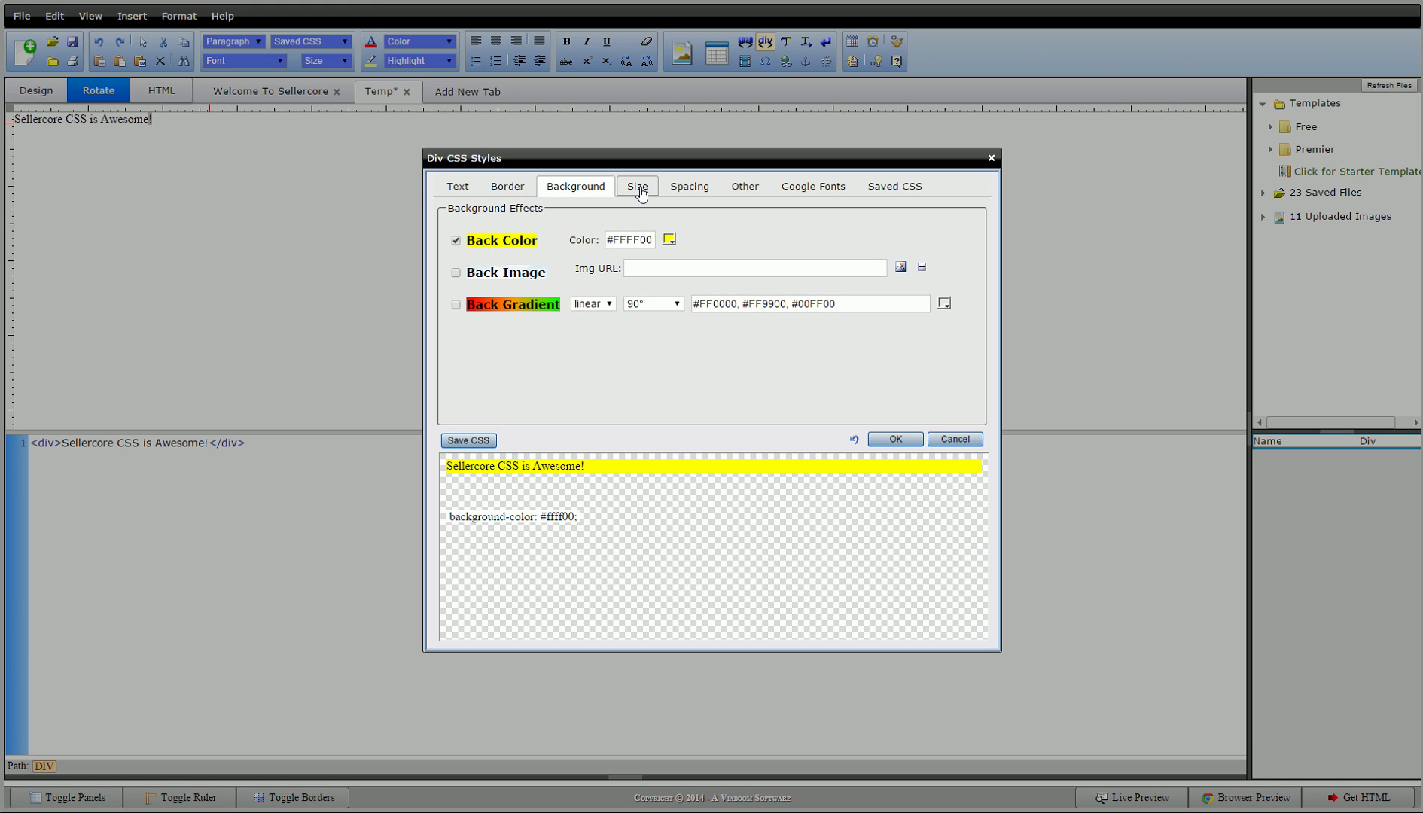
Step: Set the div's margin and padding to 15 px on all sides
click(682, 185)
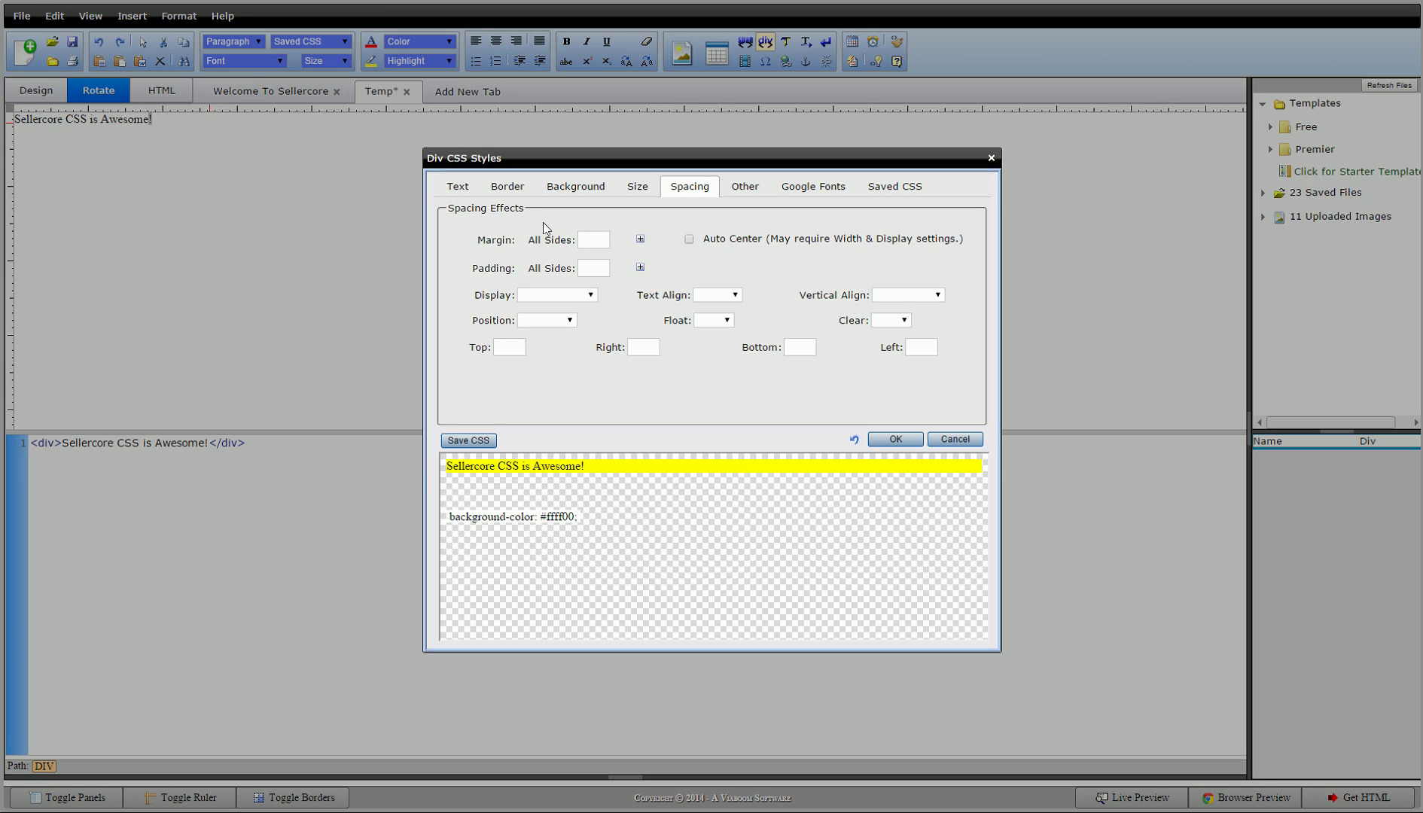
click(597, 241)
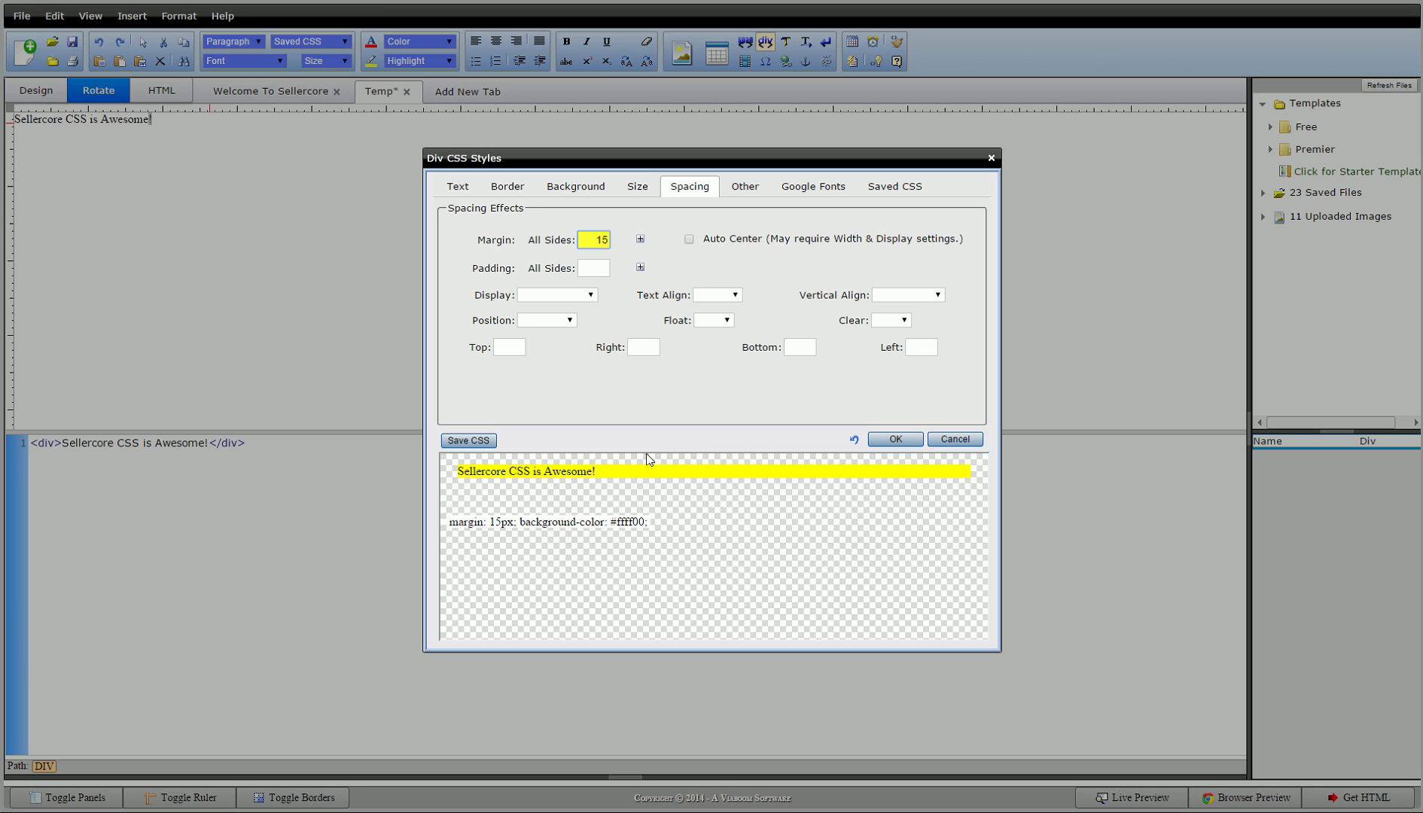
click(591, 267)
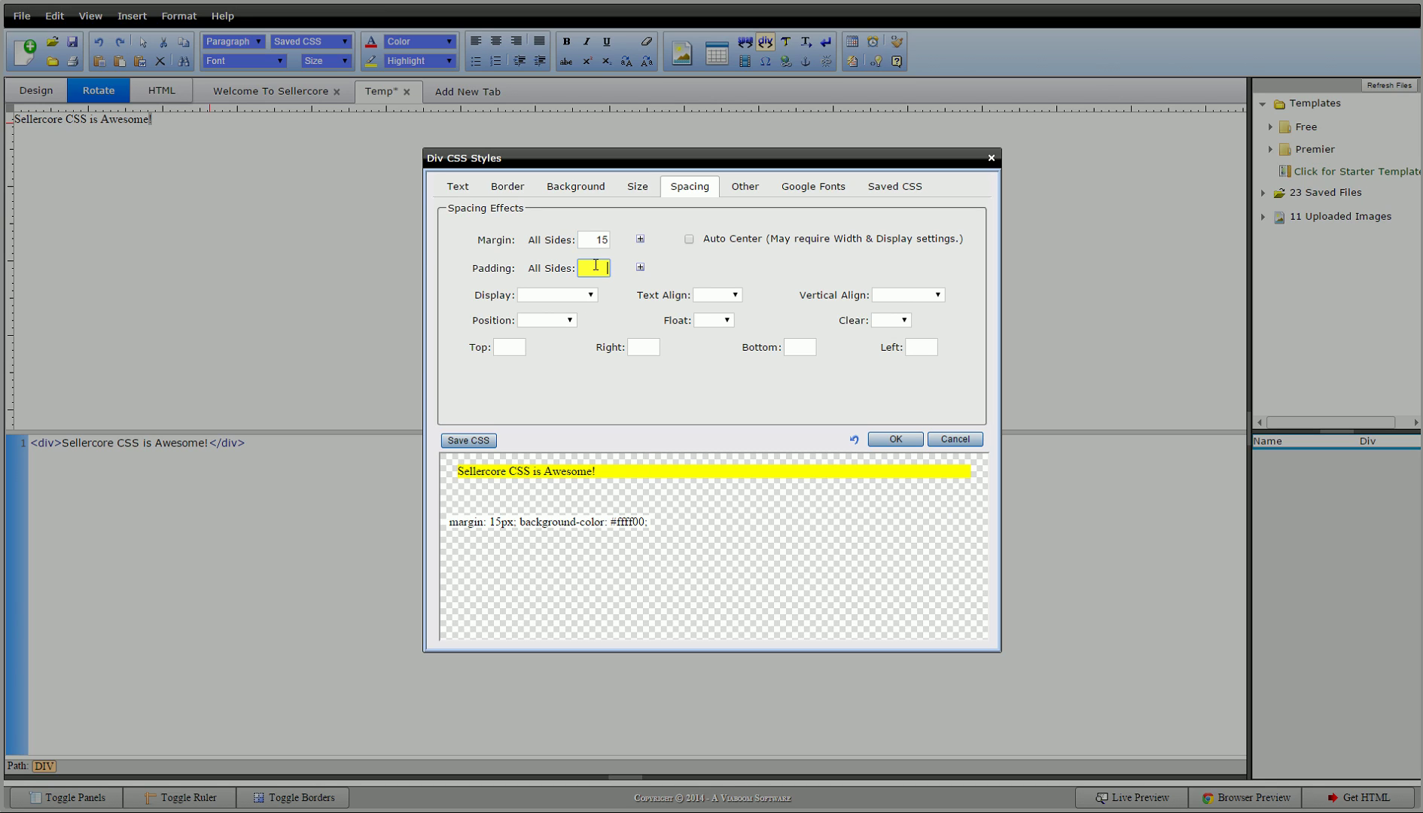
text(15)
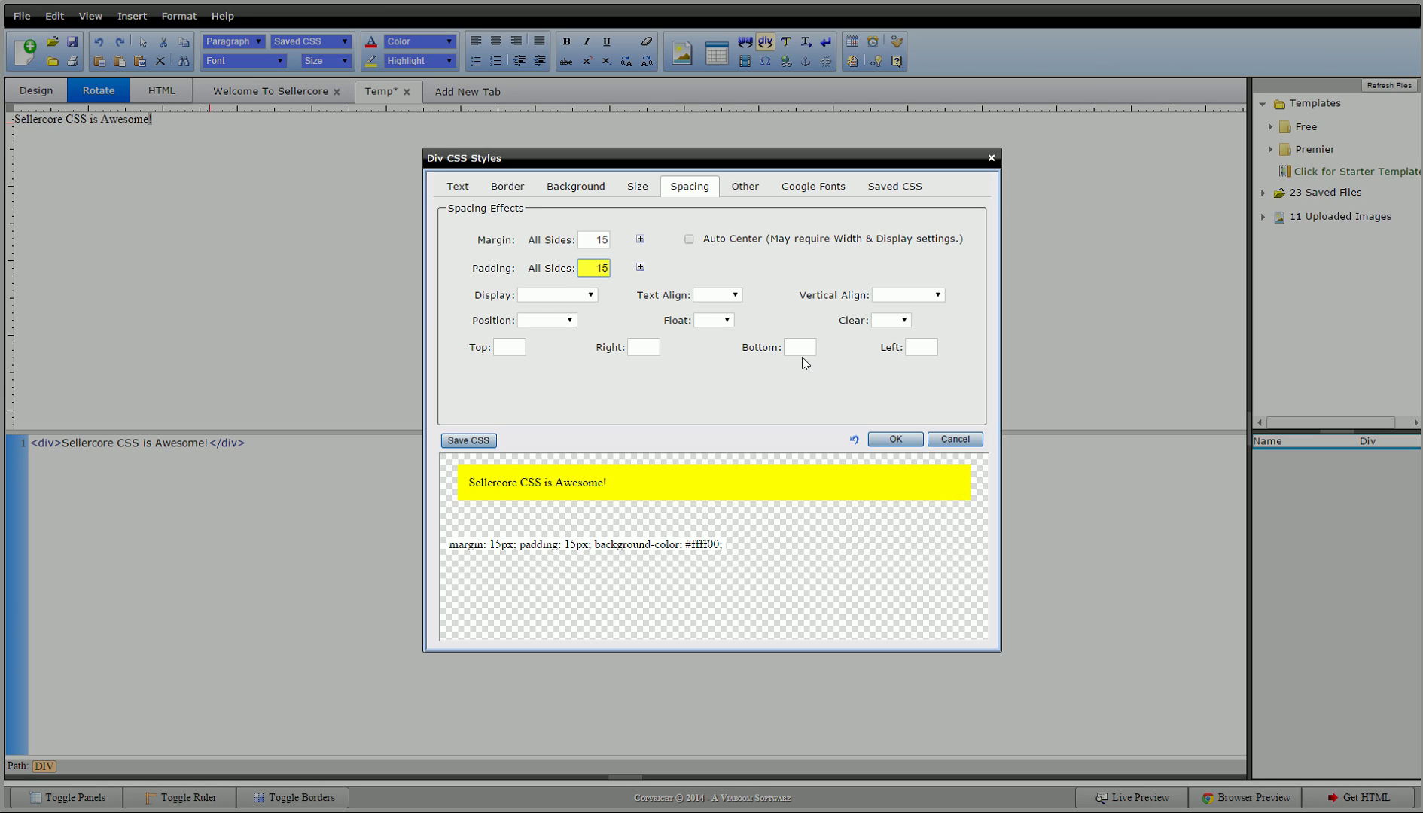
Step: Expand the individual margin and padding sides and set the top margin to 50 px and the left padding to 150 px
click(641, 240)
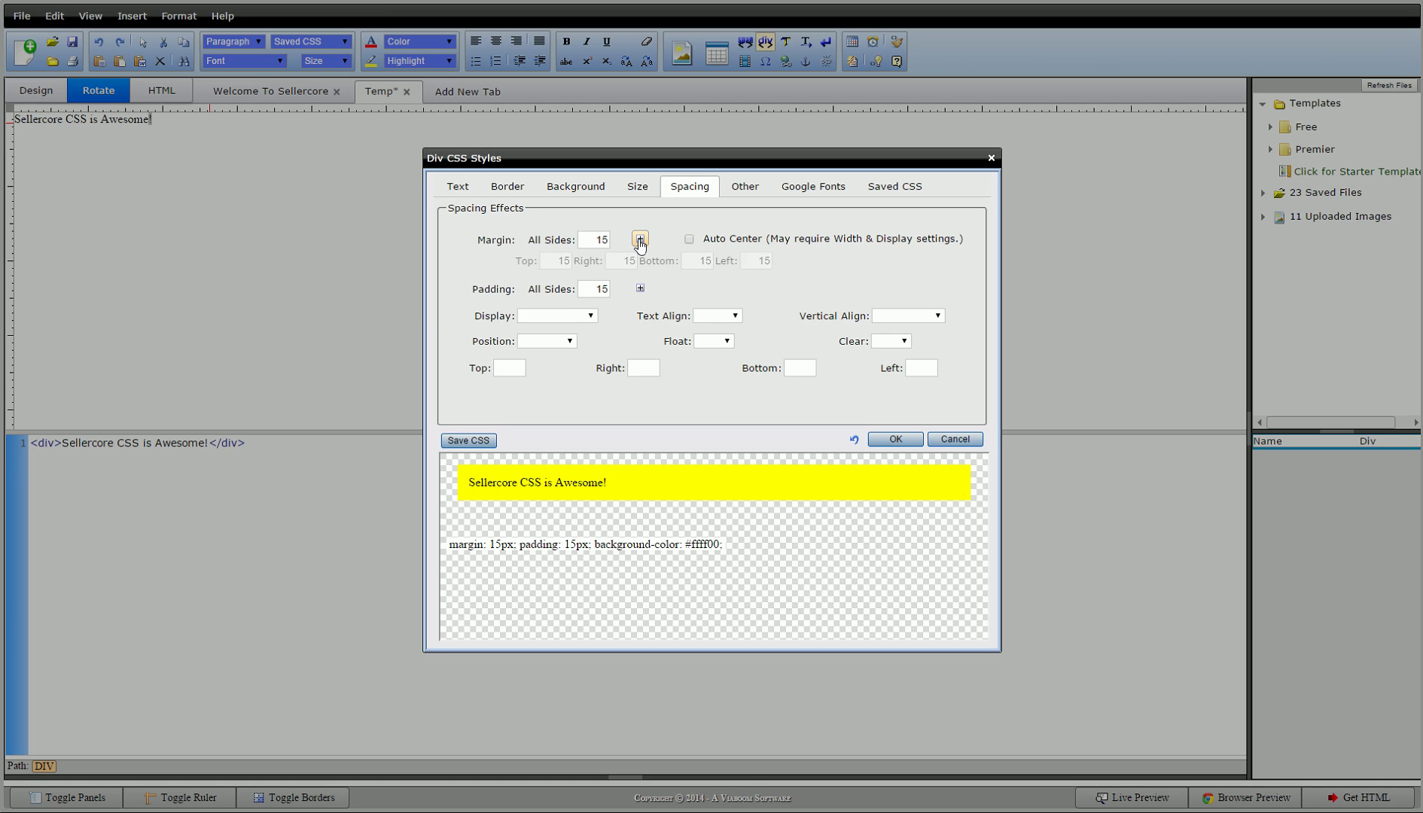
click(640, 289)
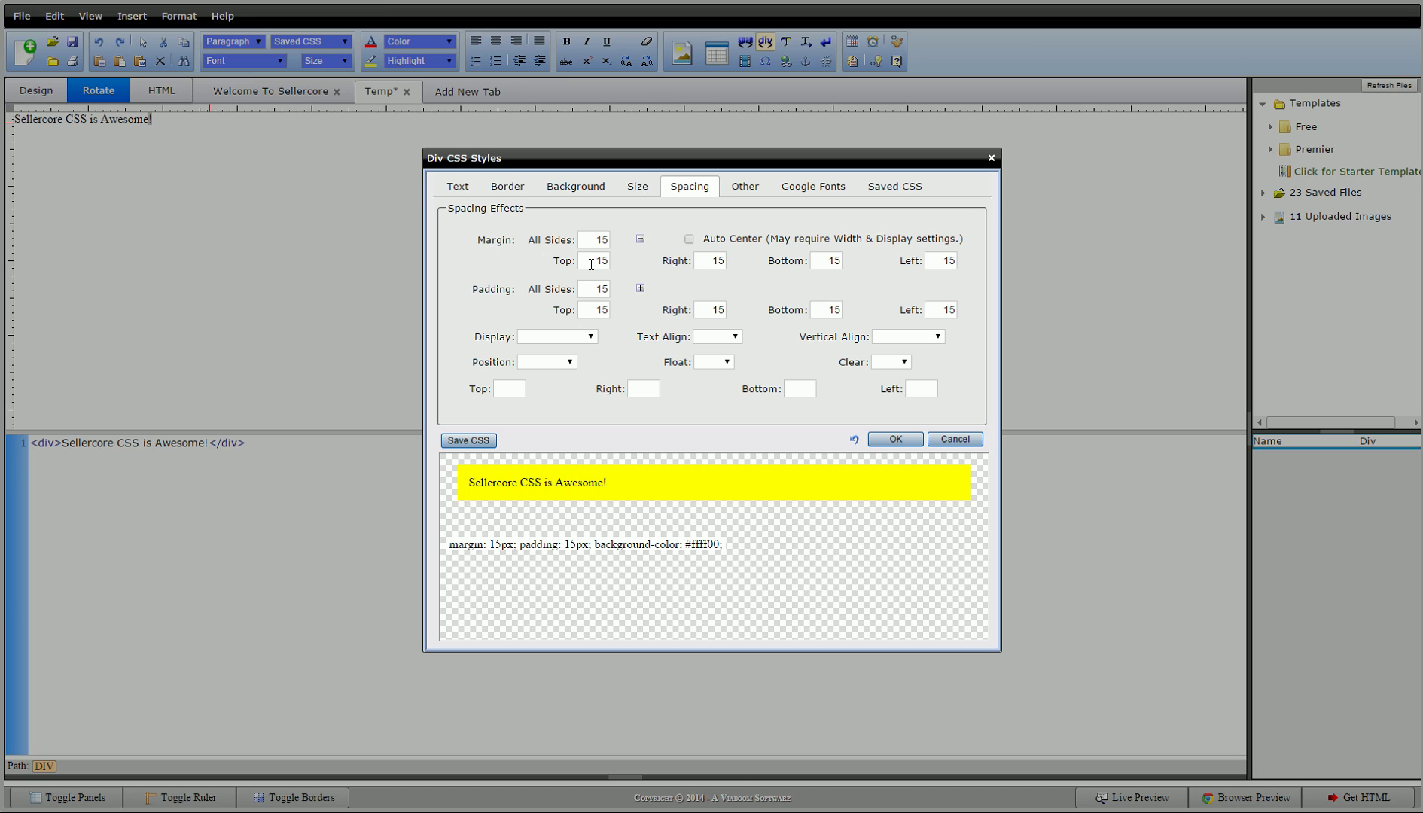
double_click(590, 262)
text(50)
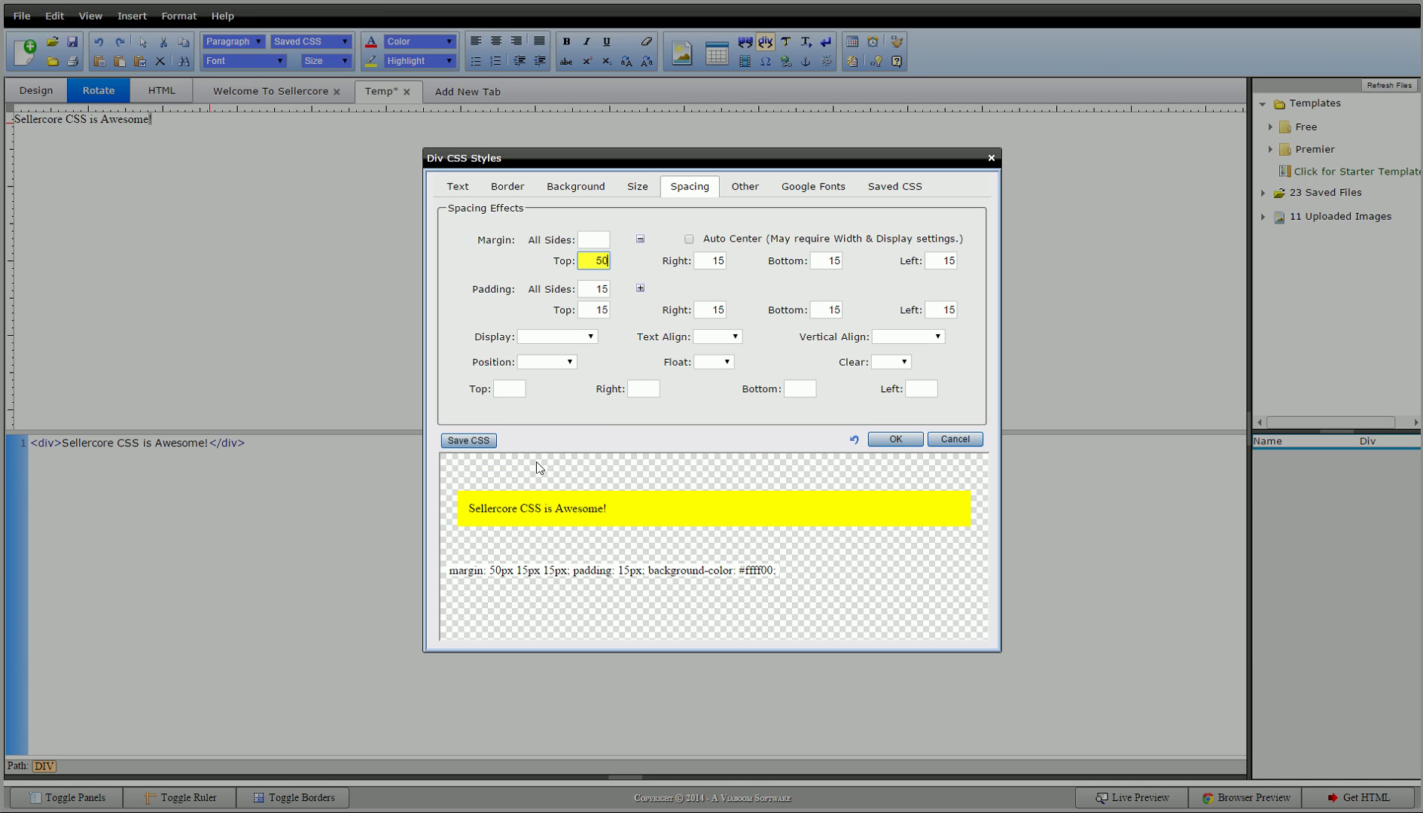
click(944, 310)
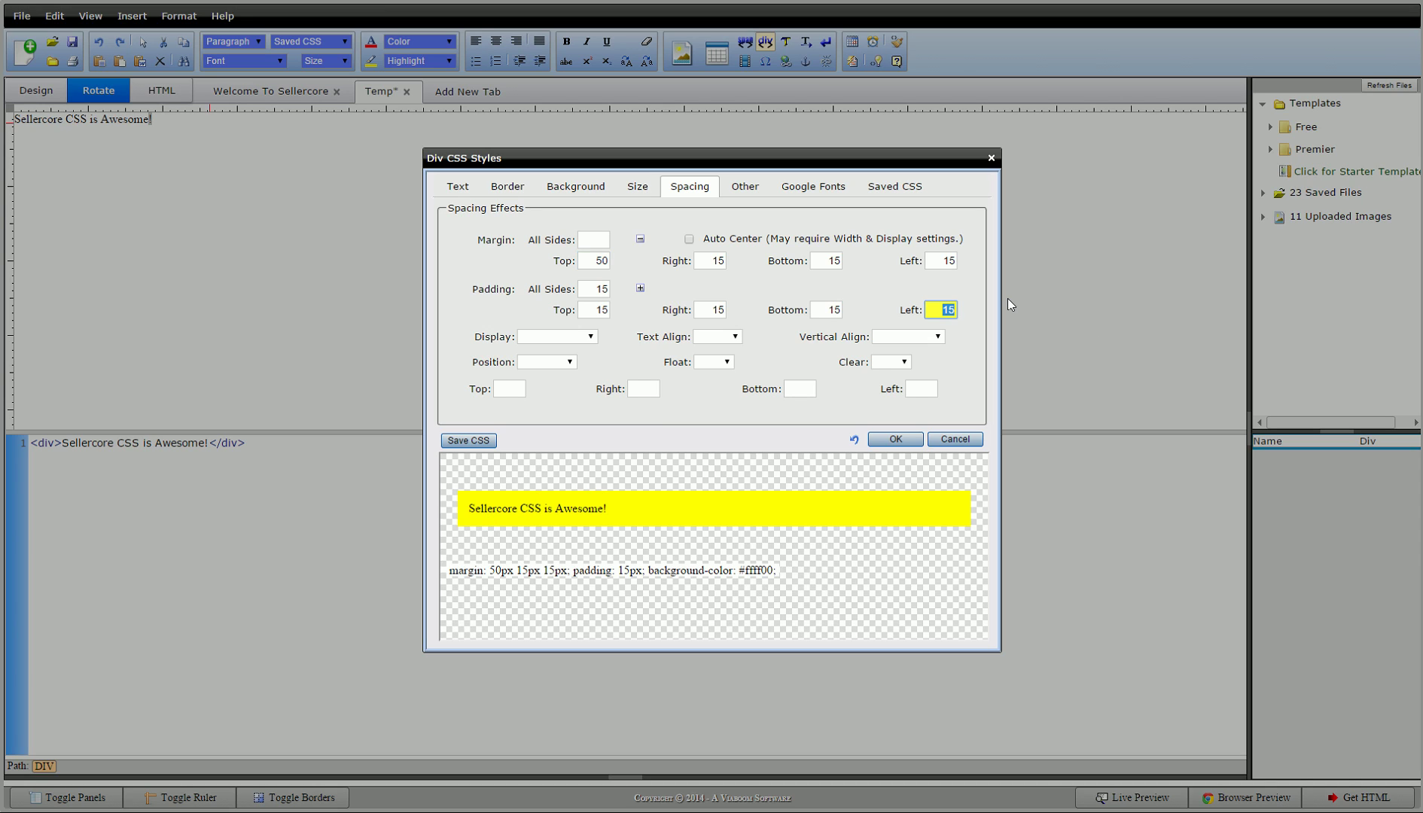
text(150)
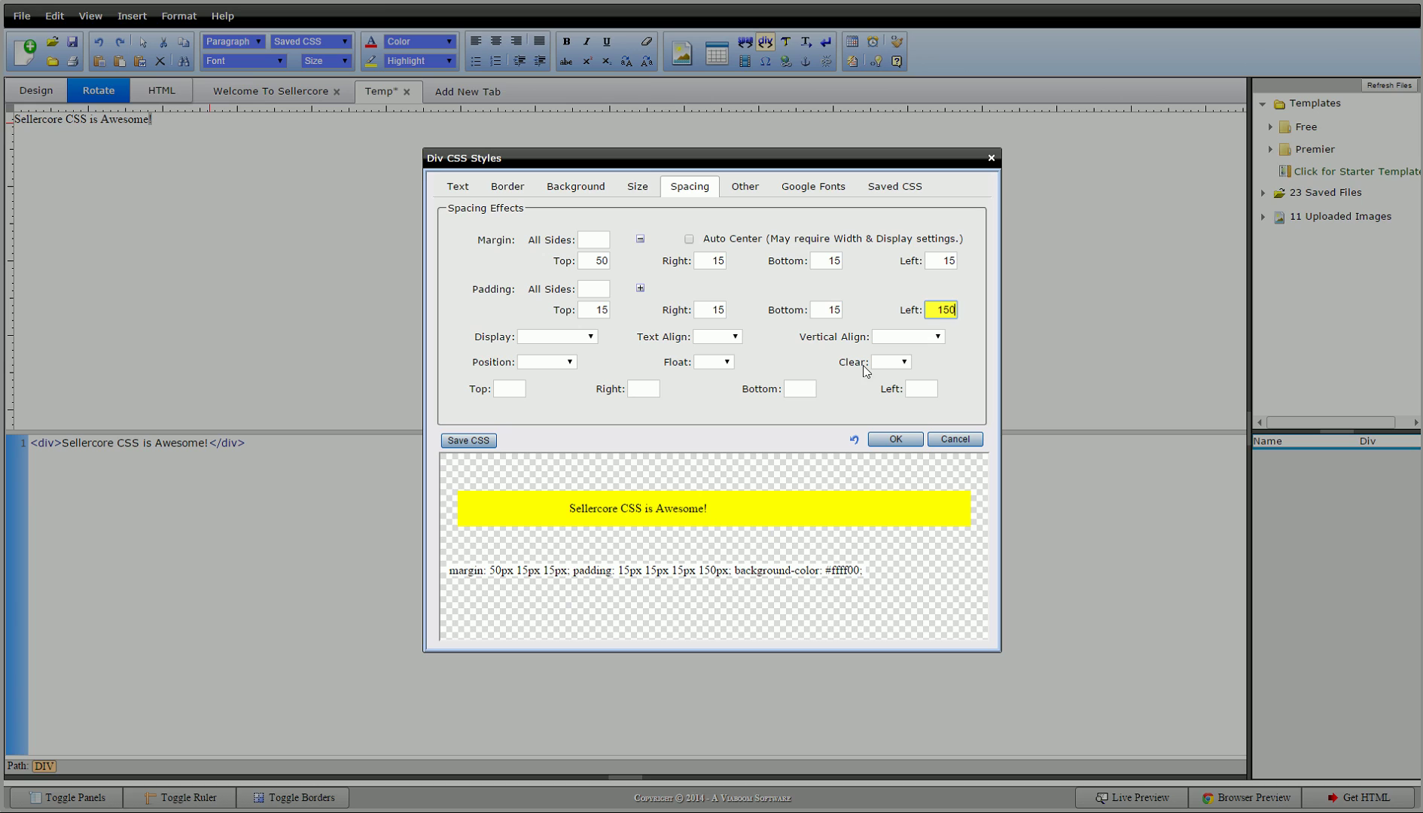
Step: Clear the div's margin, set its padding to 15 px on all sides, and collapse the individual side settings
click(600, 242)
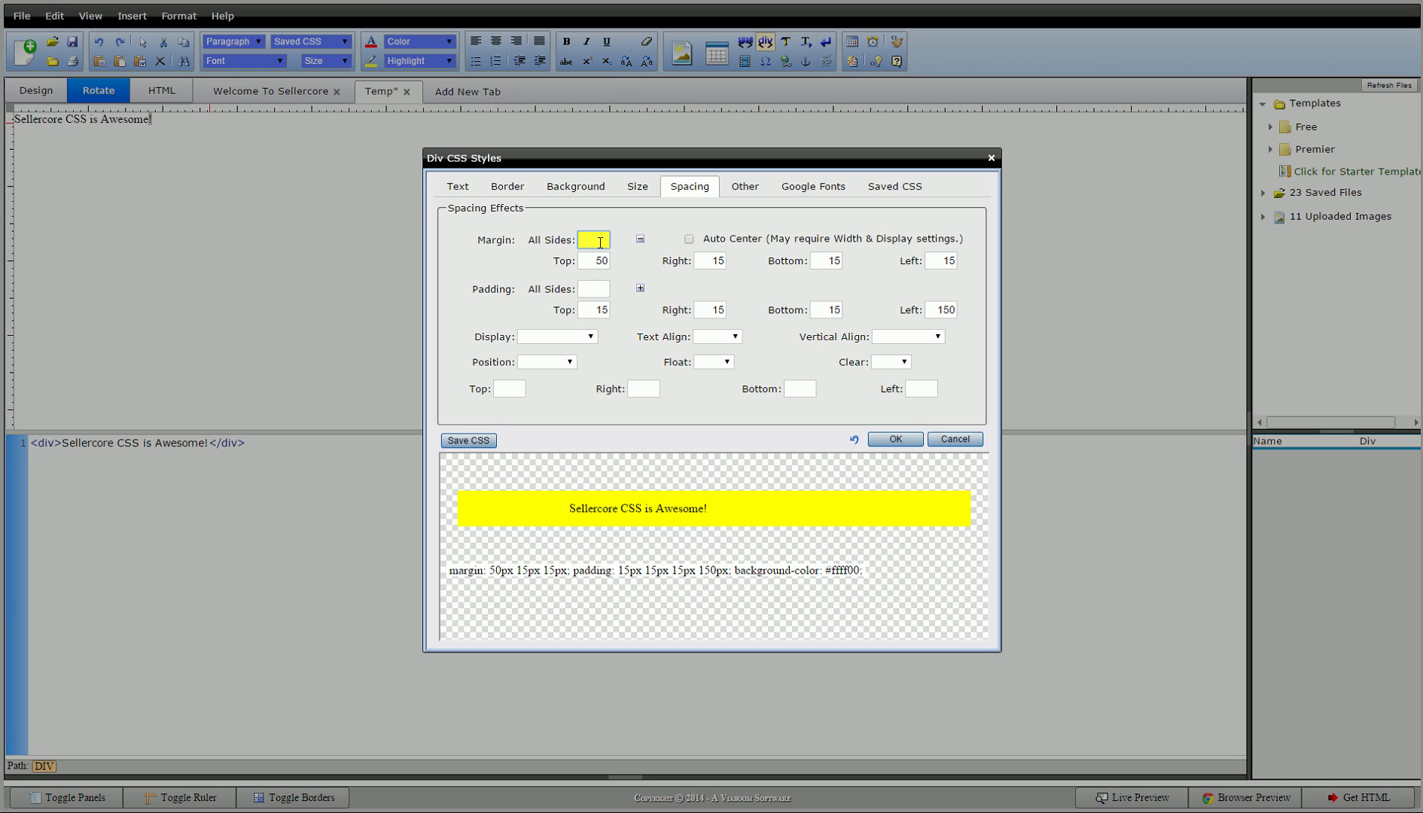
key(BackSpace)
click(595, 289)
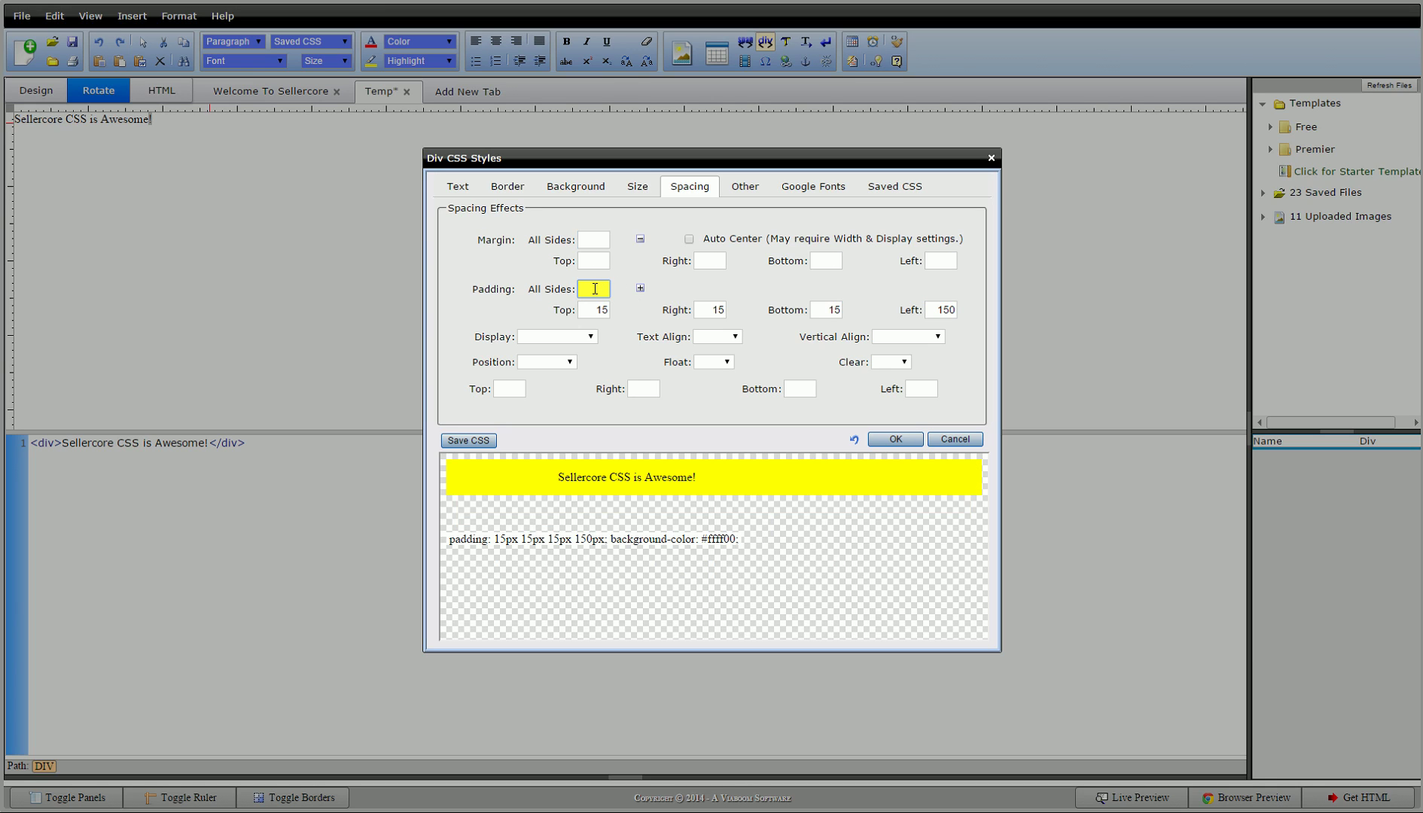
text(15)
click(649, 277)
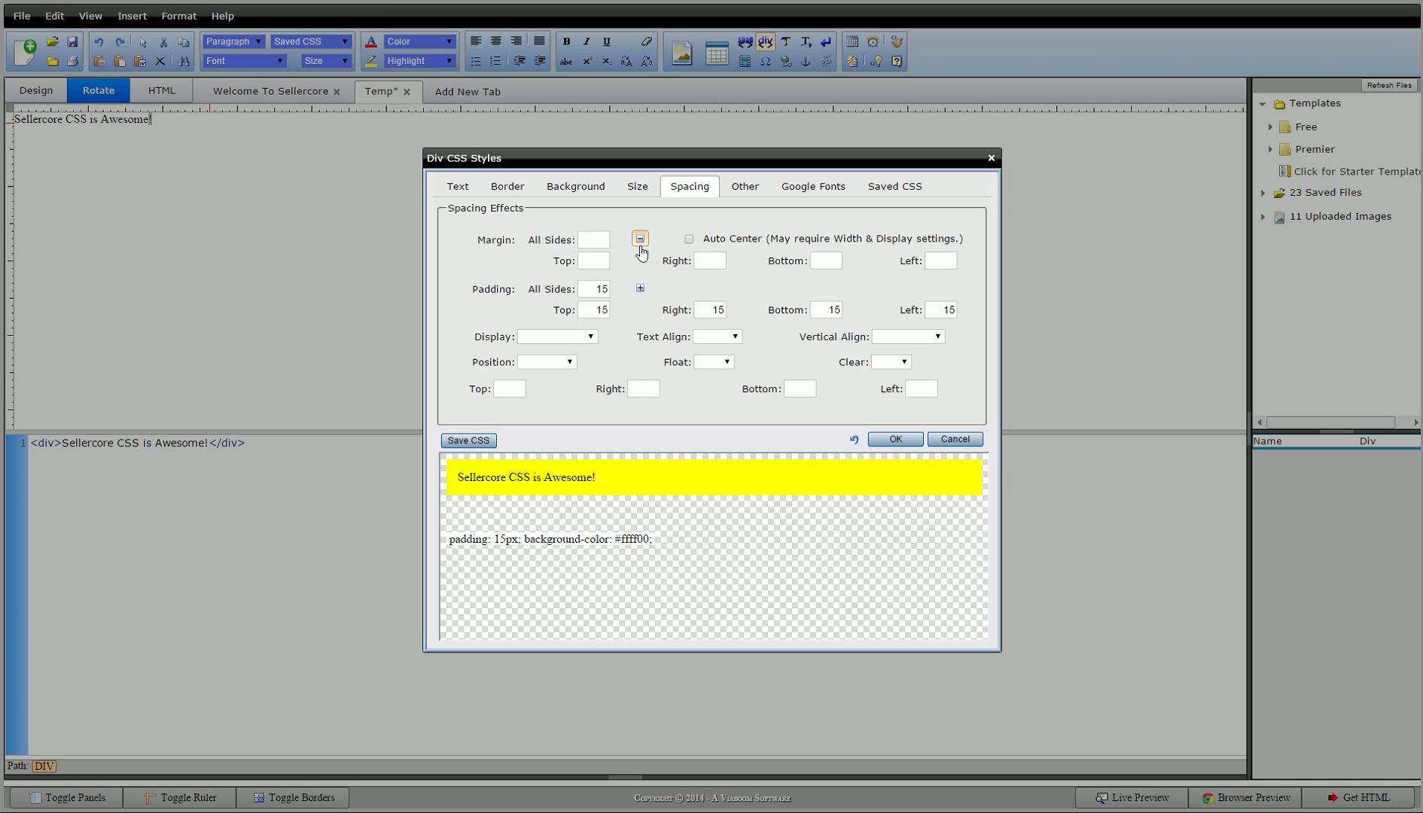
click(641, 239)
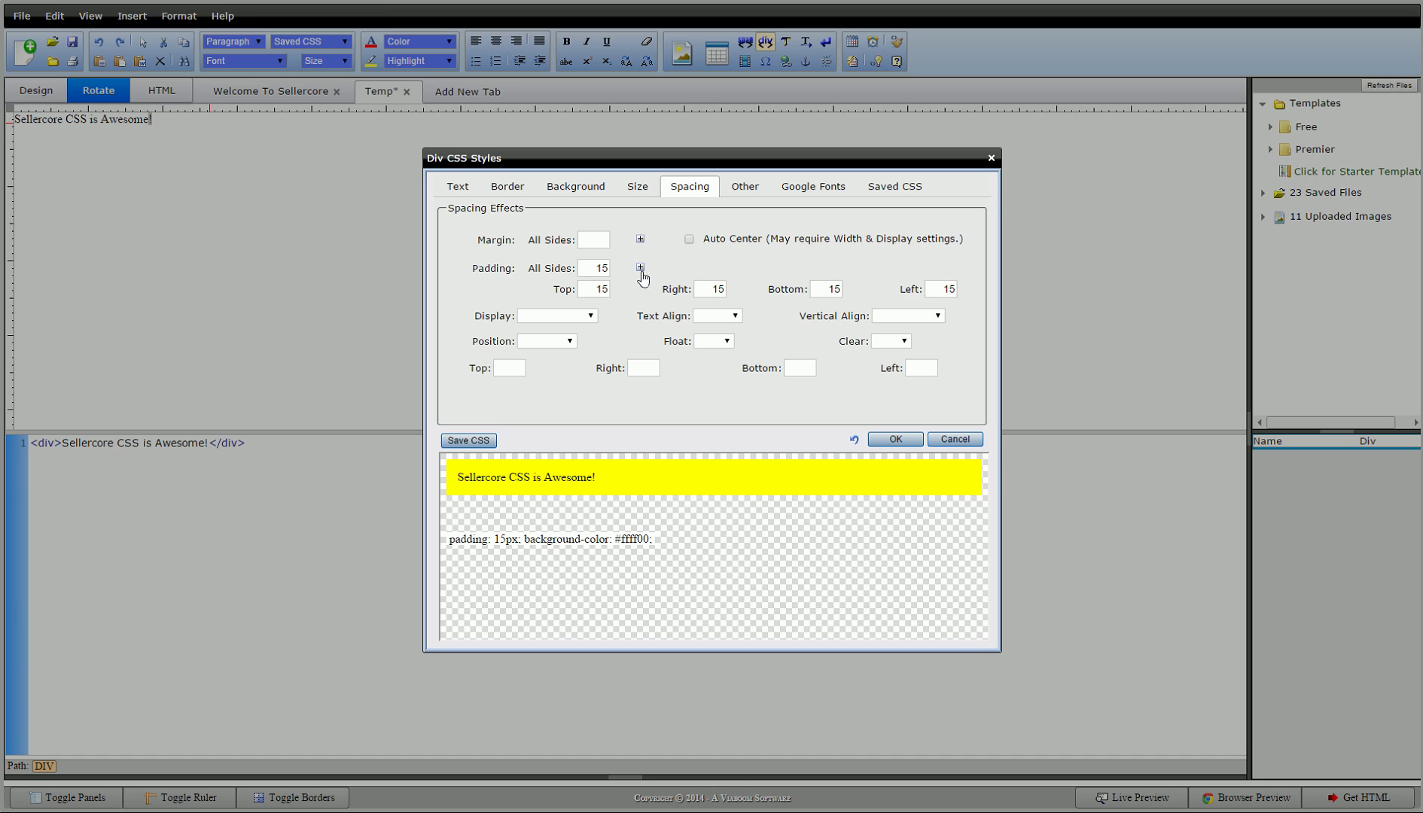
click(640, 267)
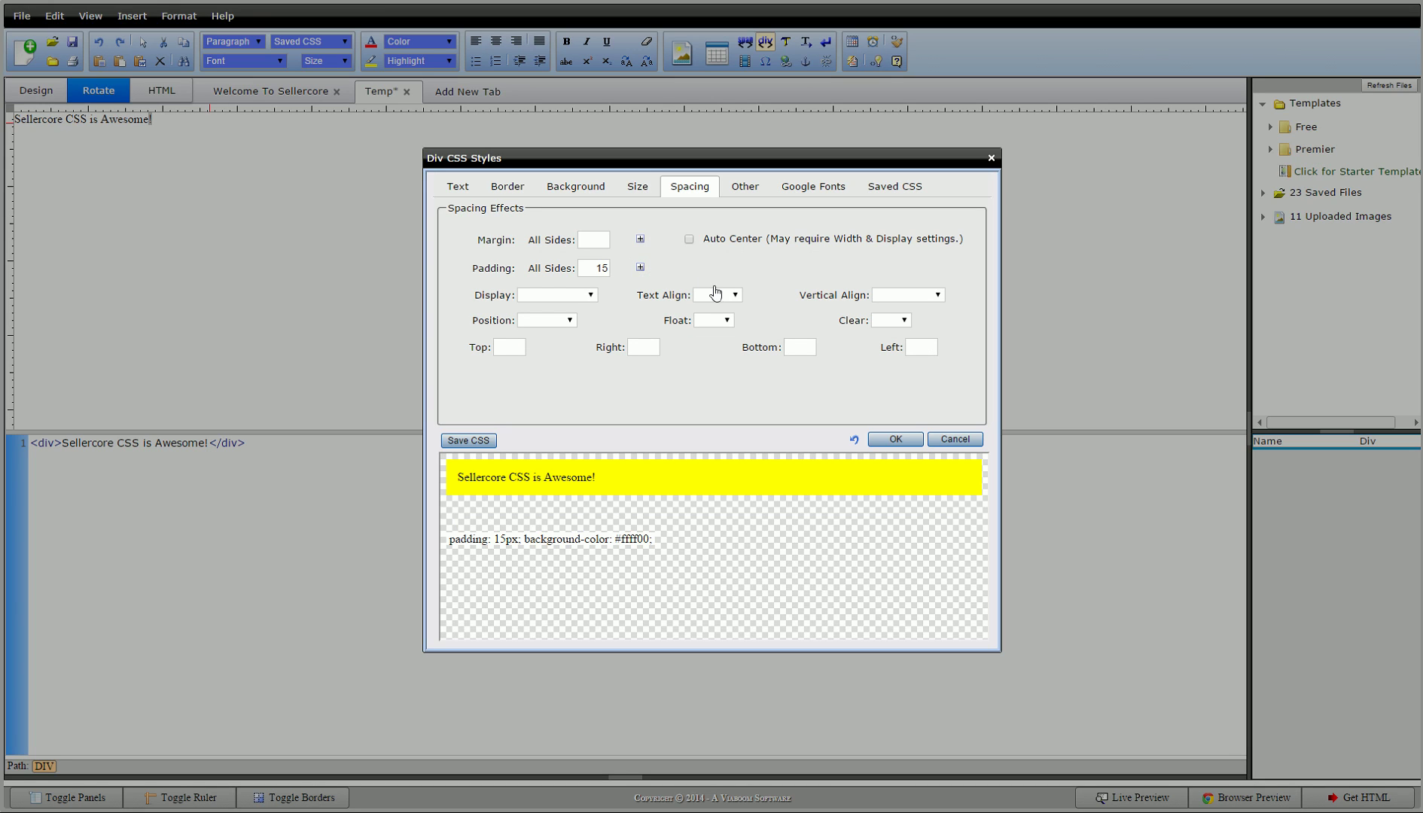
Step: Try right, center and left text alignment on the div, and finish with center alignment
click(715, 294)
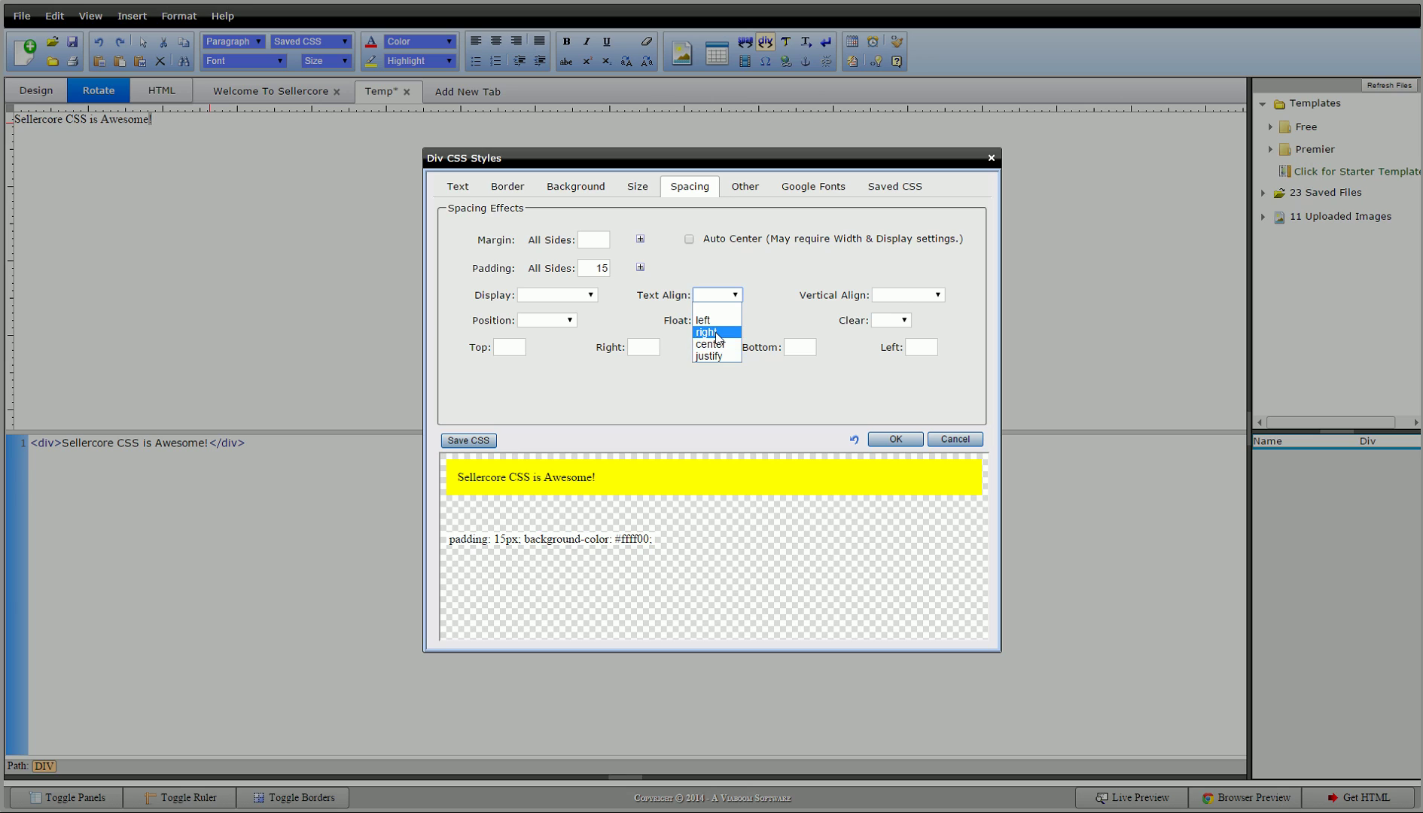
click(717, 336)
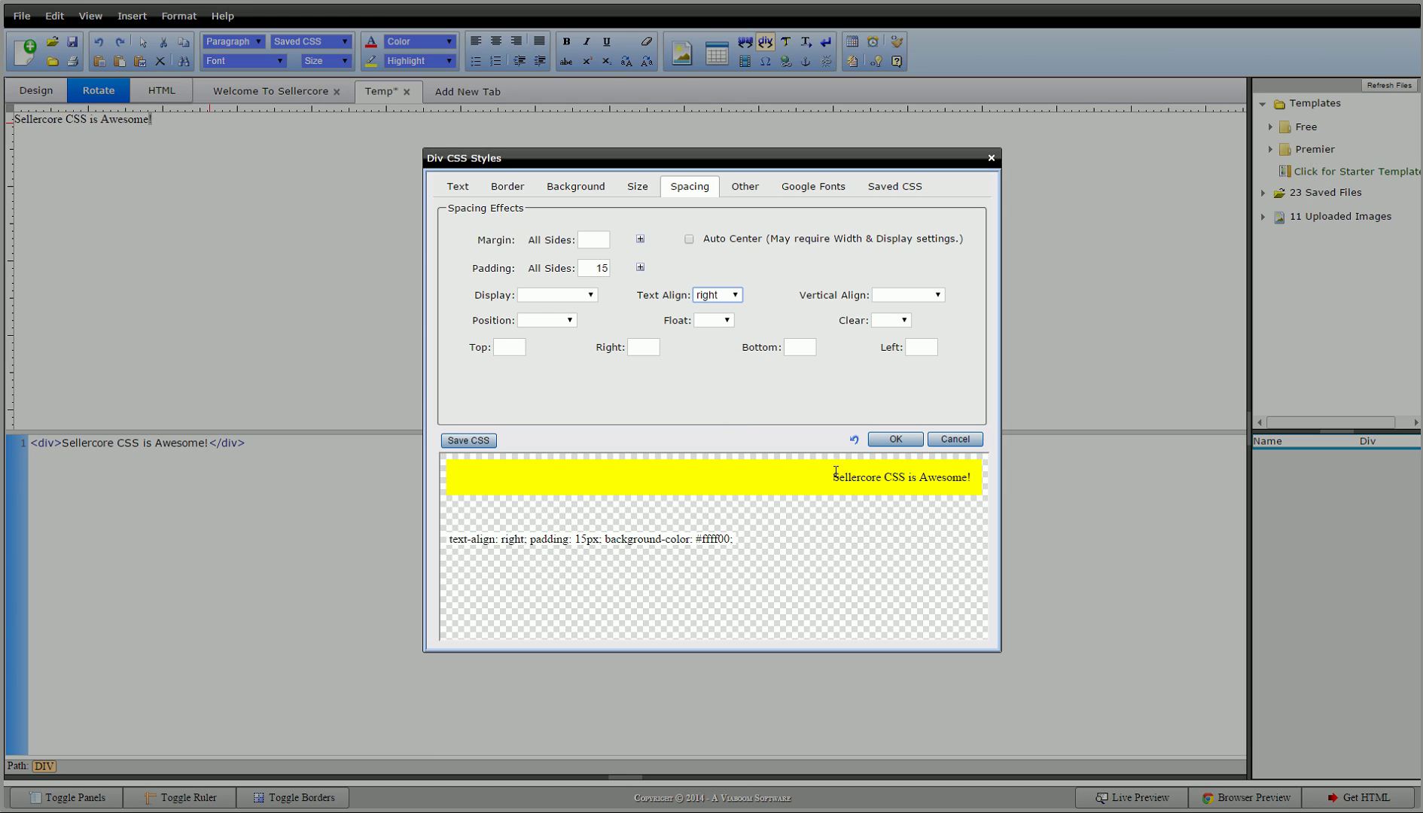
click(708, 295)
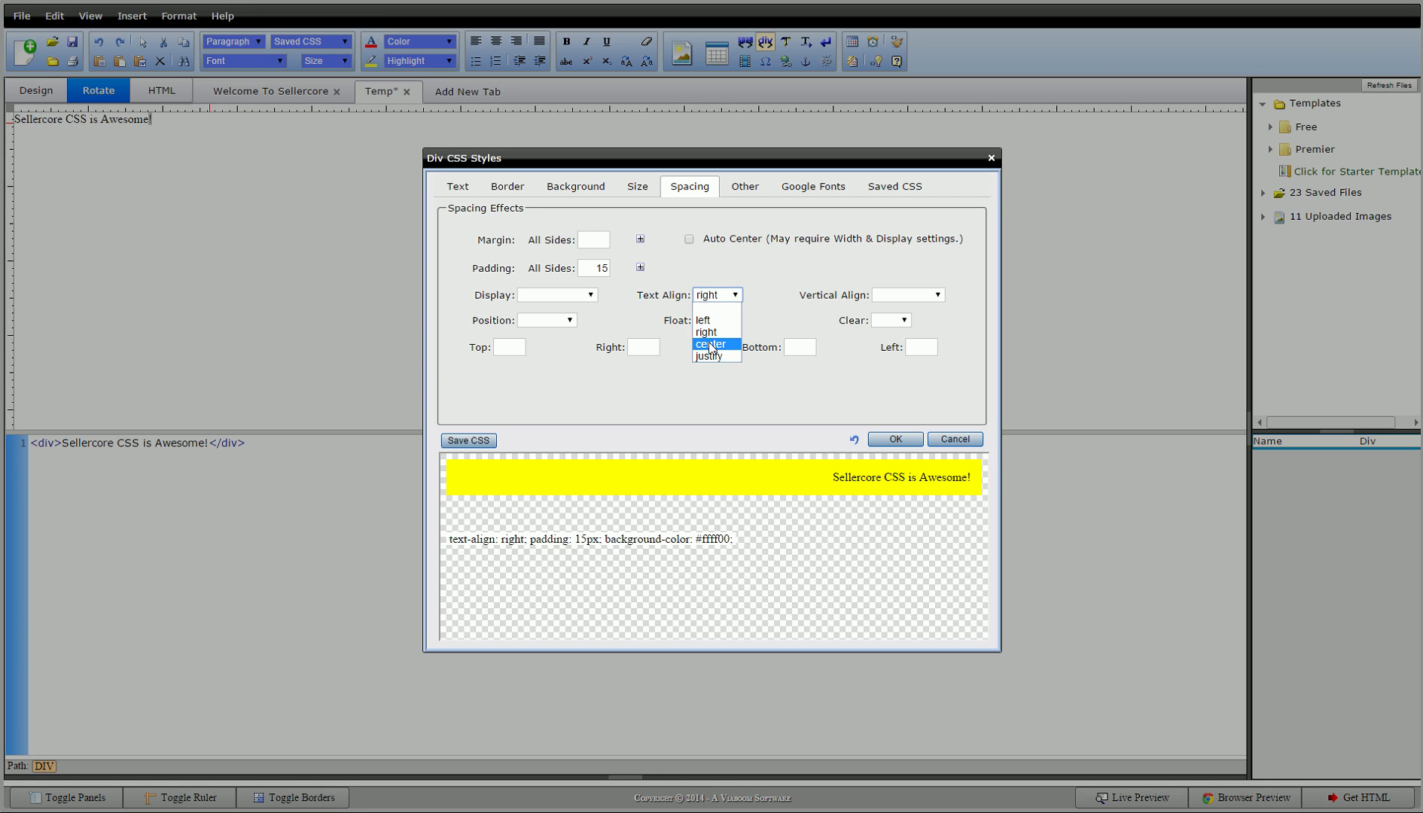
click(712, 346)
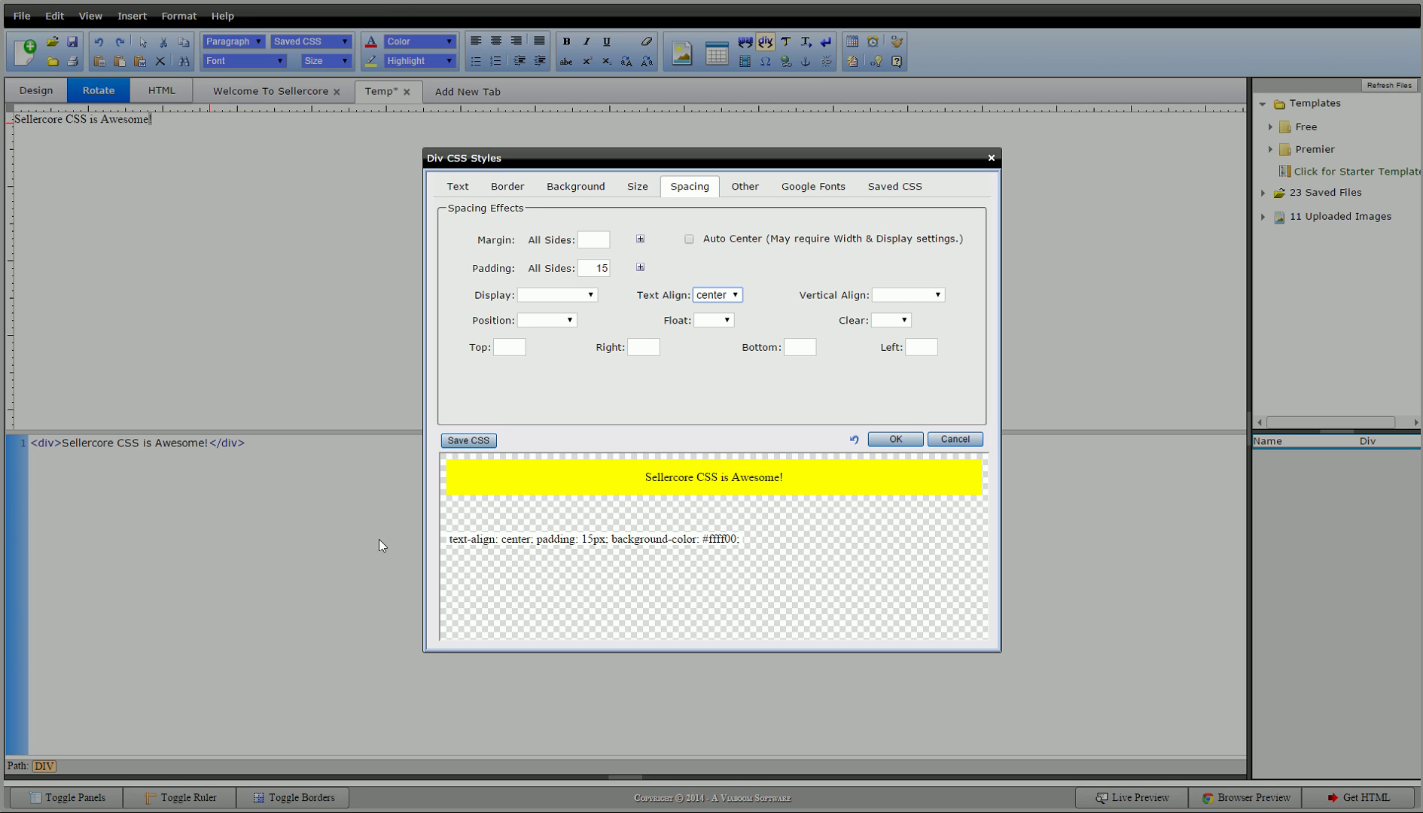
drag(452, 541, 533, 544)
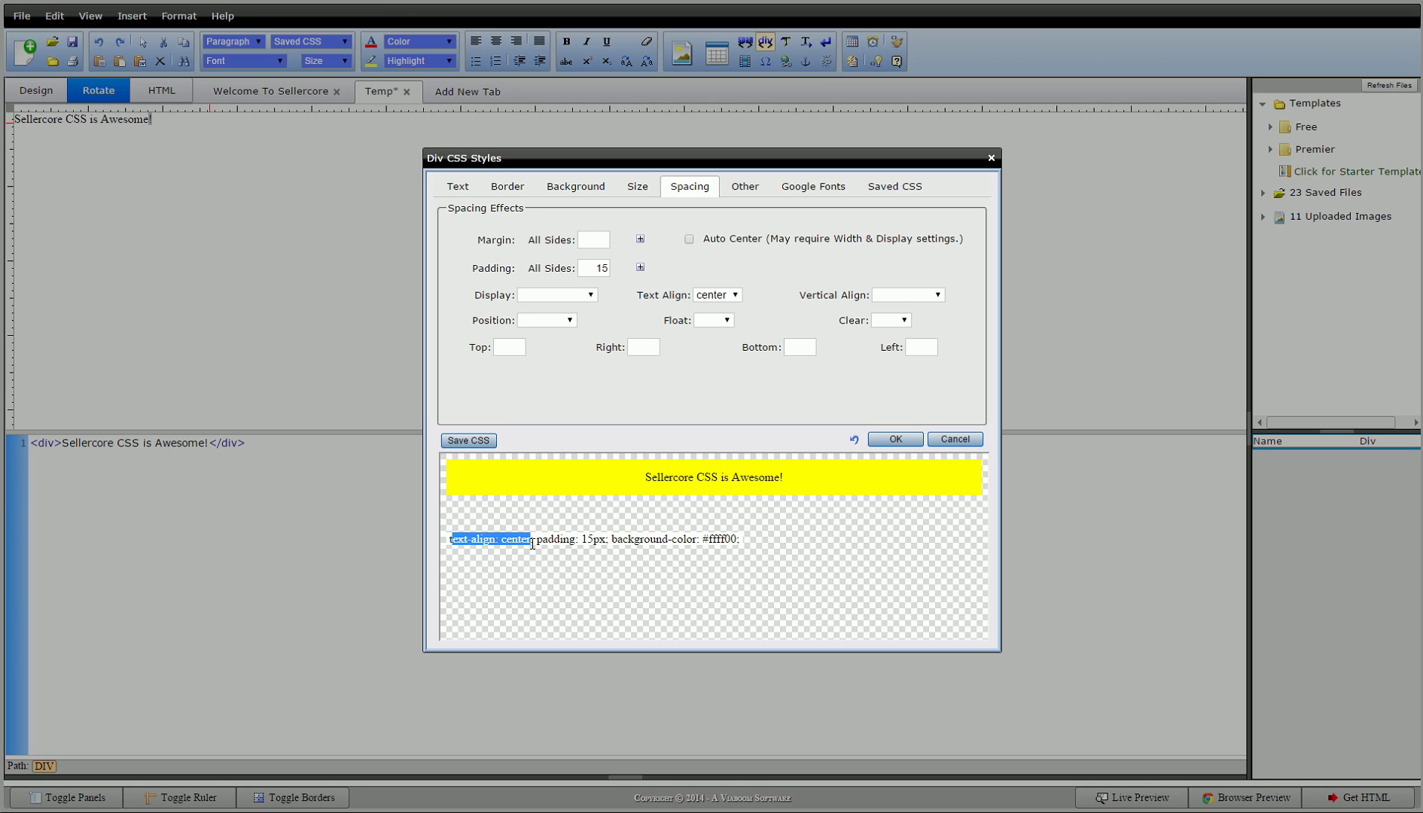
click(543, 582)
click(708, 296)
click(706, 321)
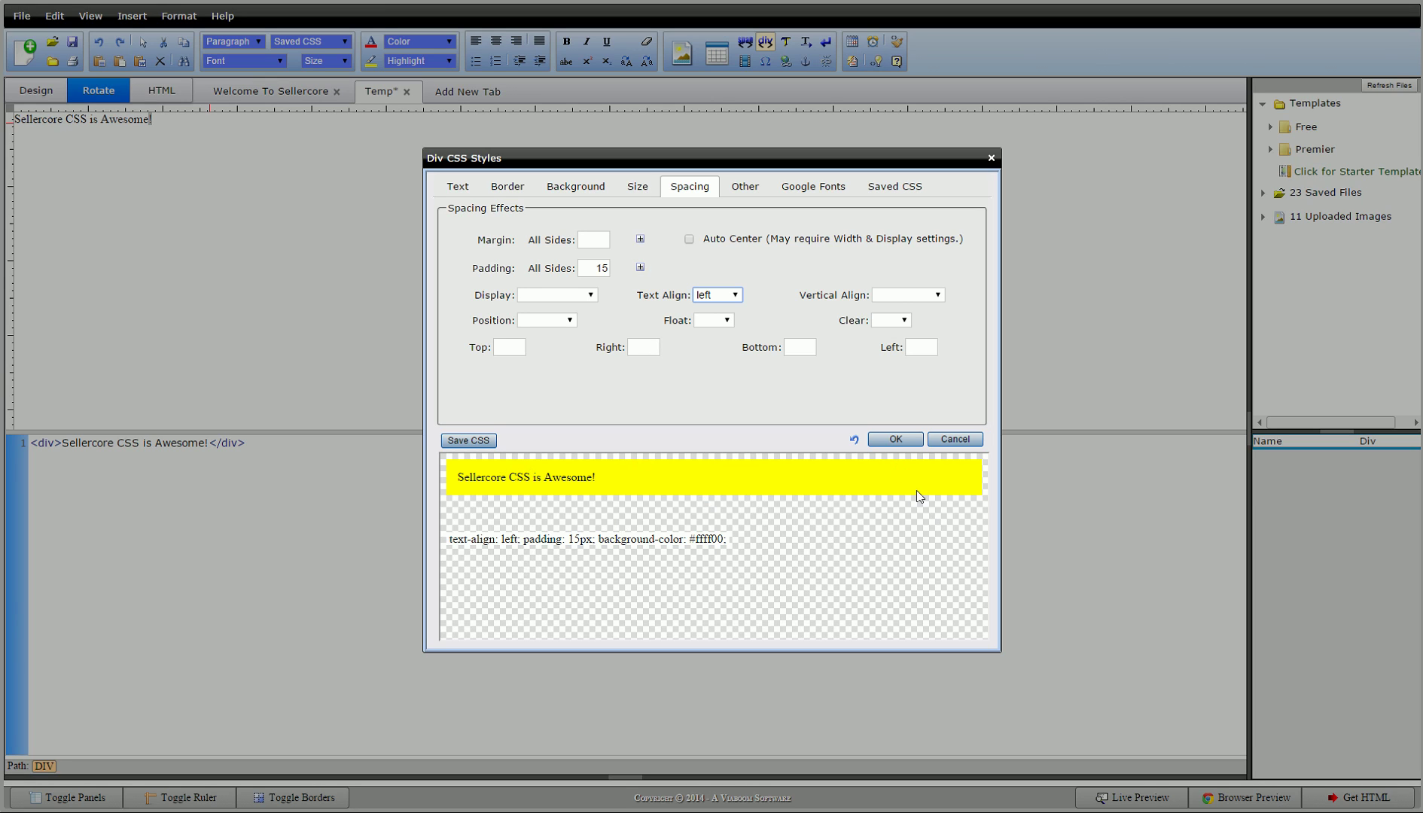
click(725, 295)
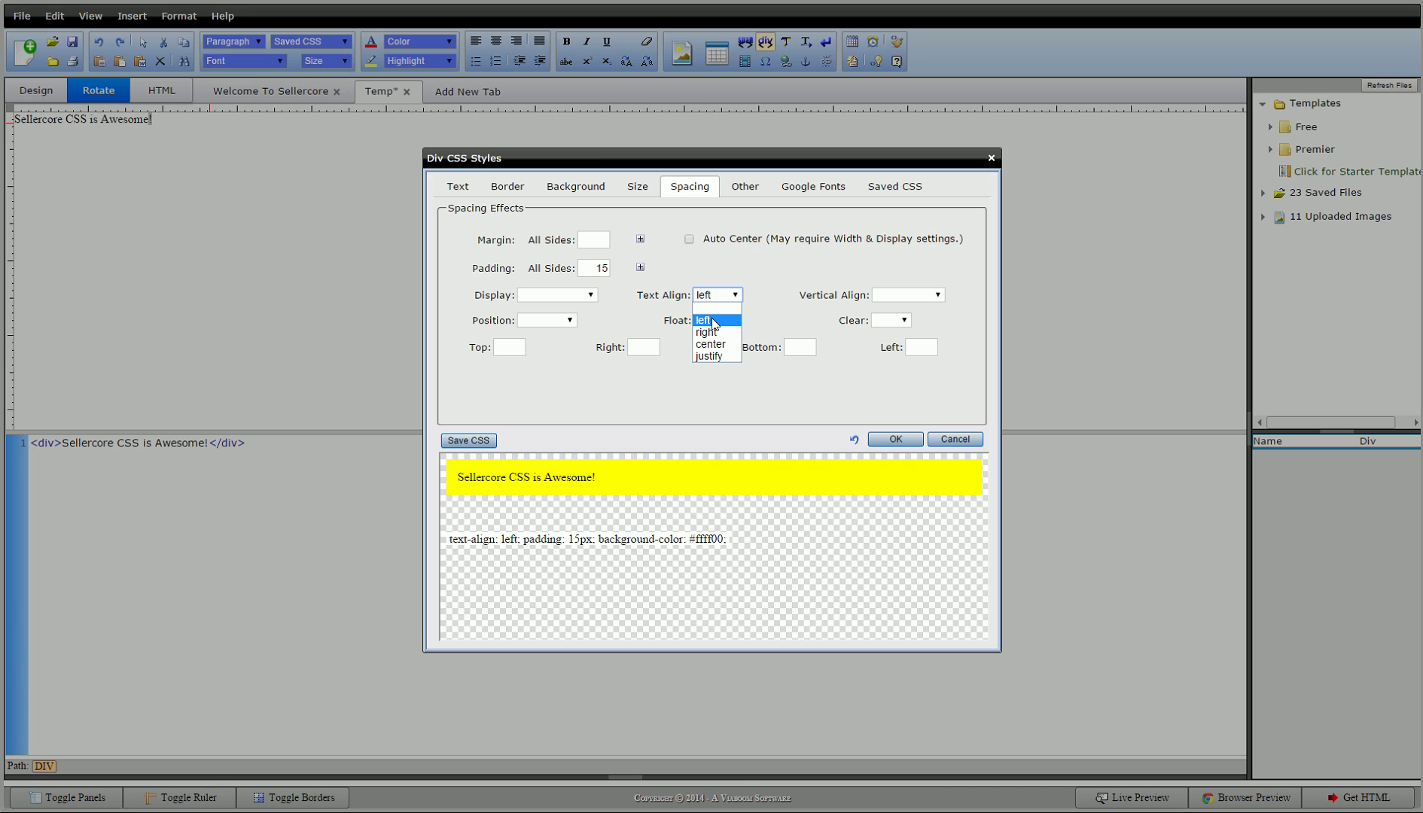
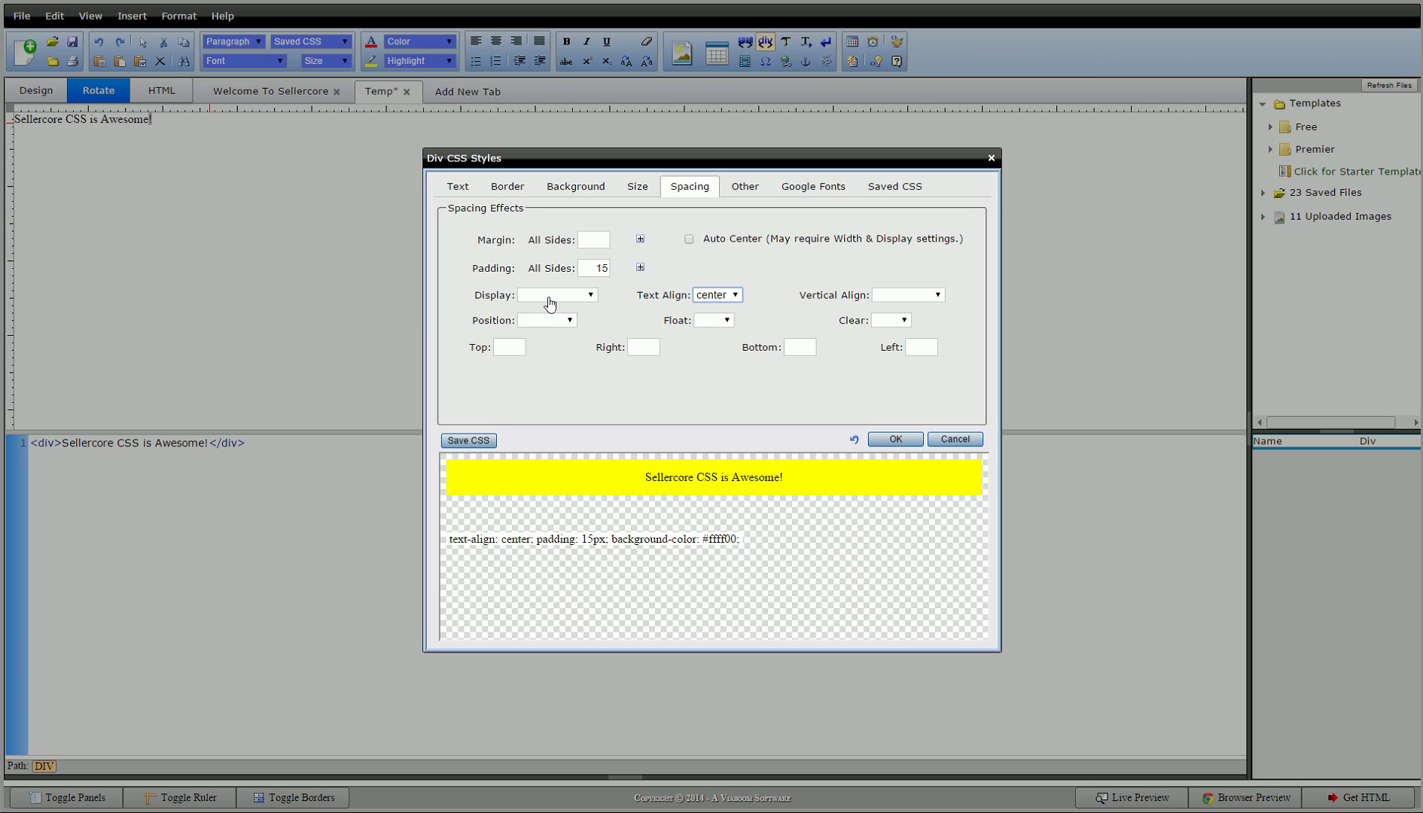
Step: Set the div's width to 300 px
click(622, 189)
click(534, 239)
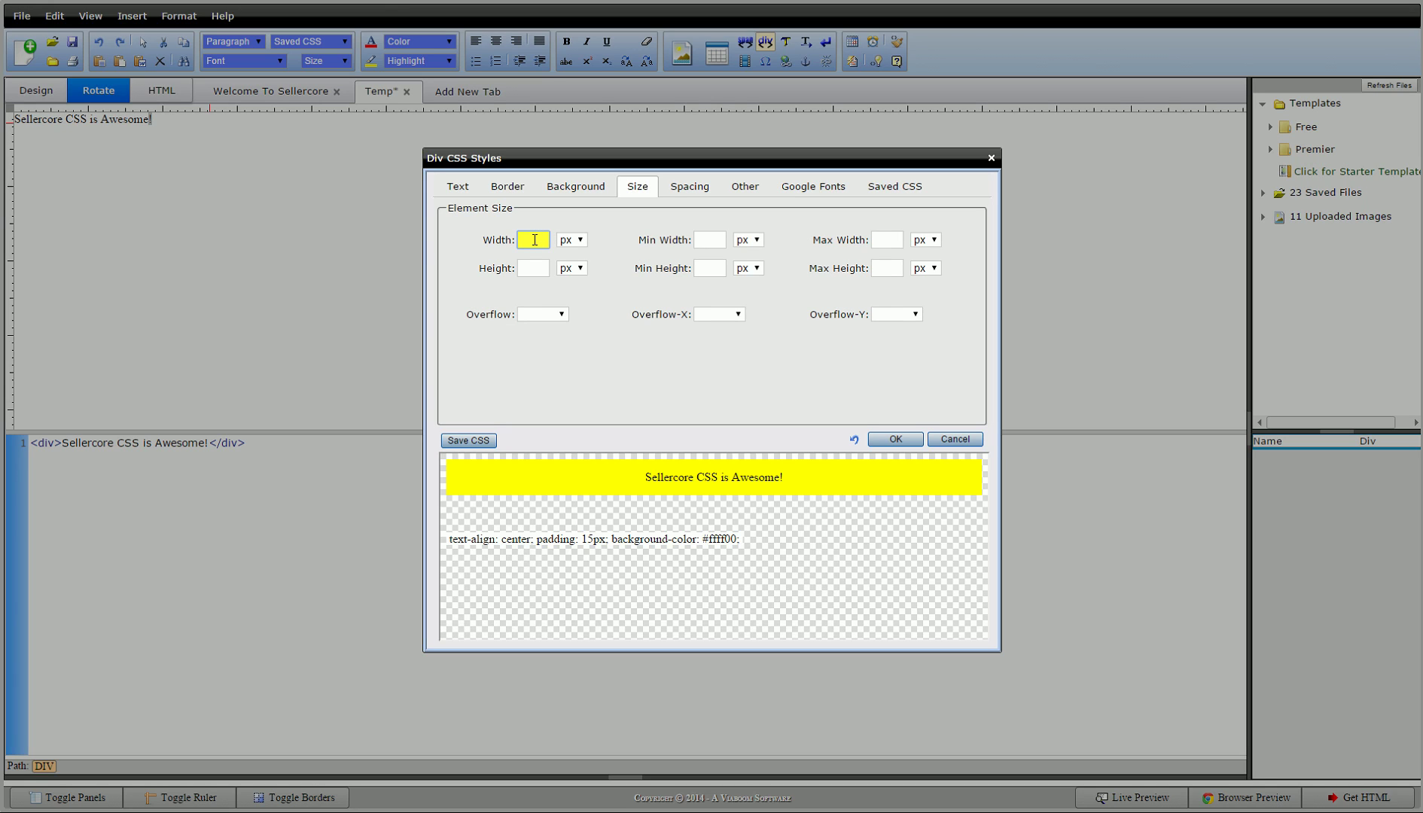
text(300)
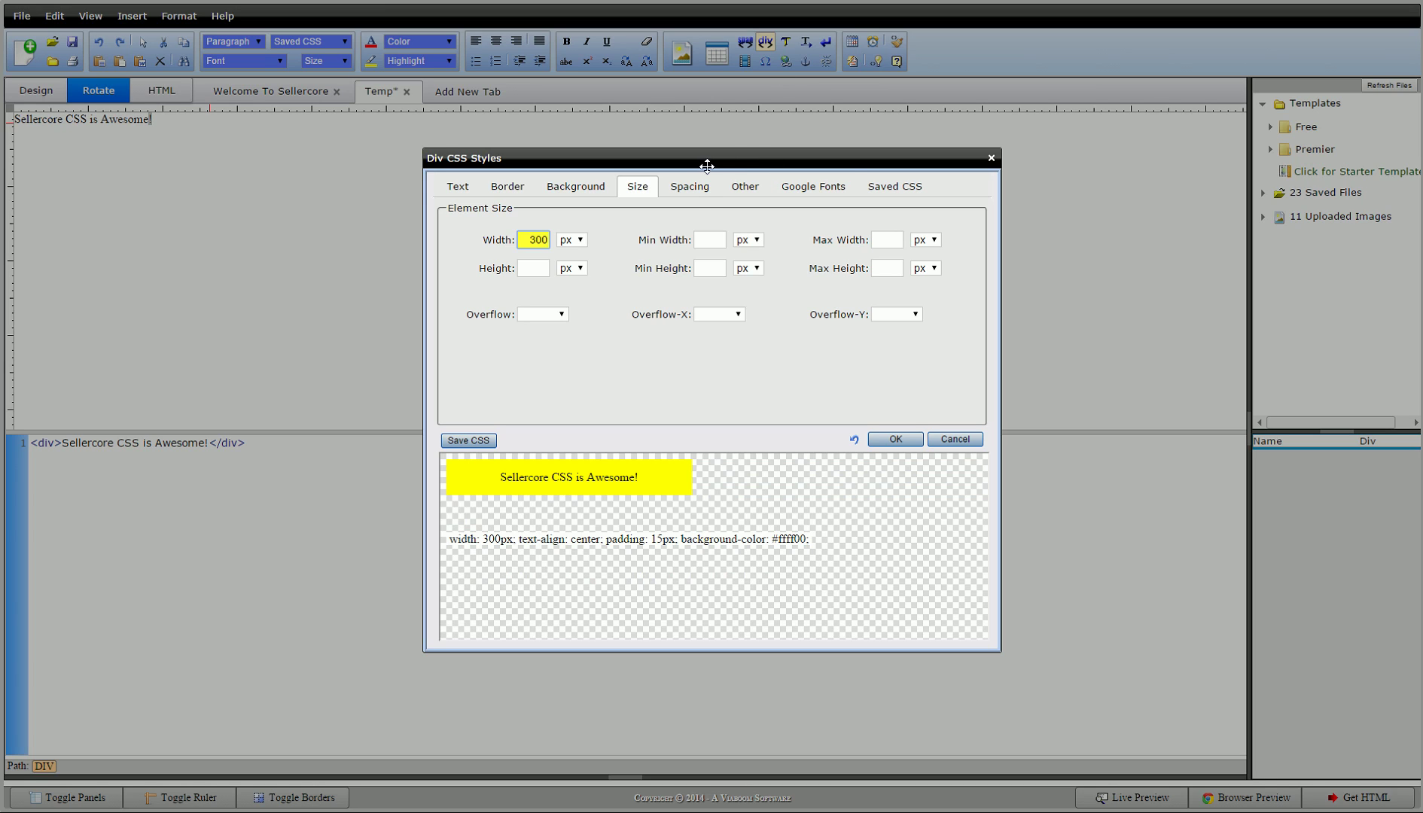
Step: Enable automatic centering of the div and highlight the margin rule in the CSS preview
click(691, 188)
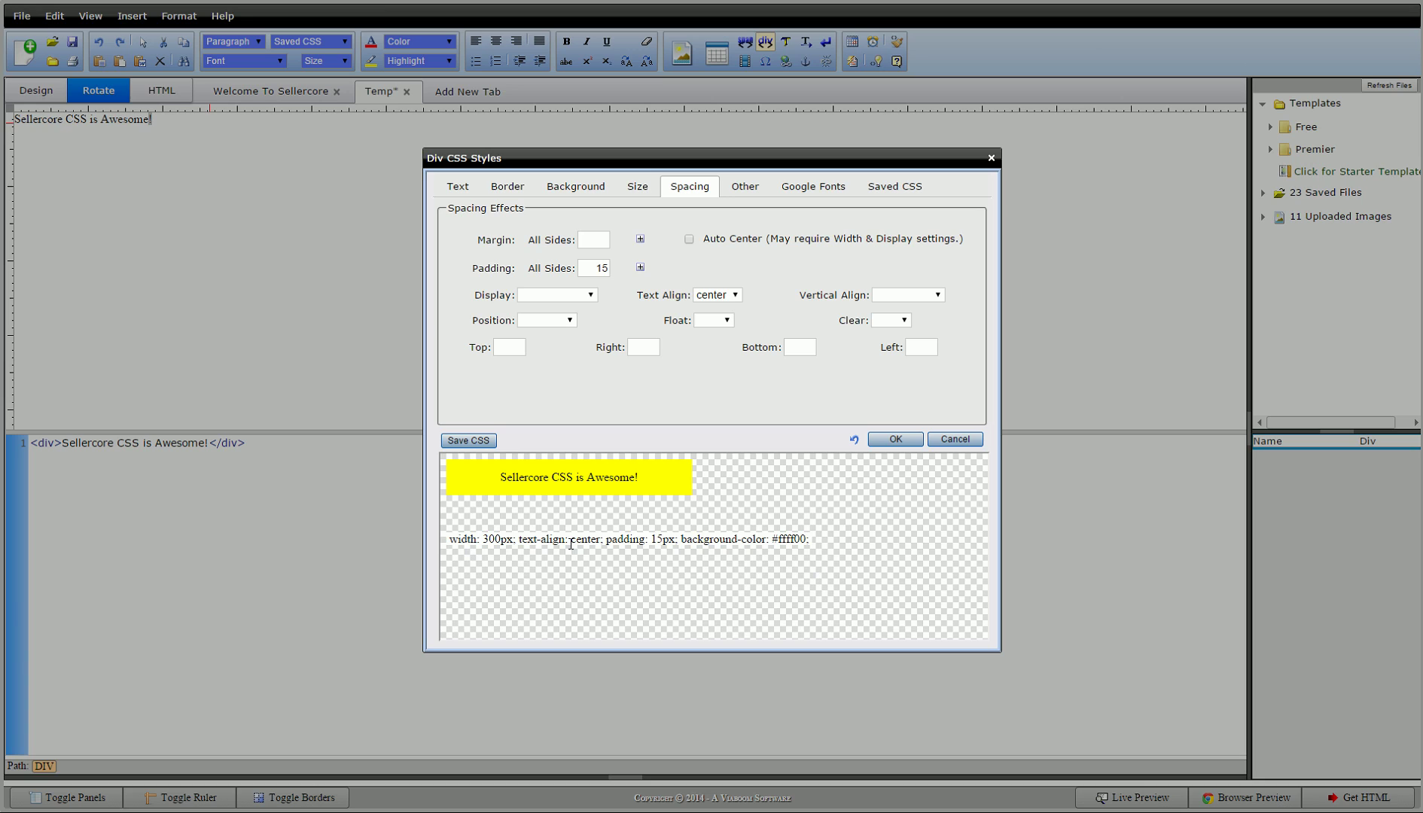
click(724, 241)
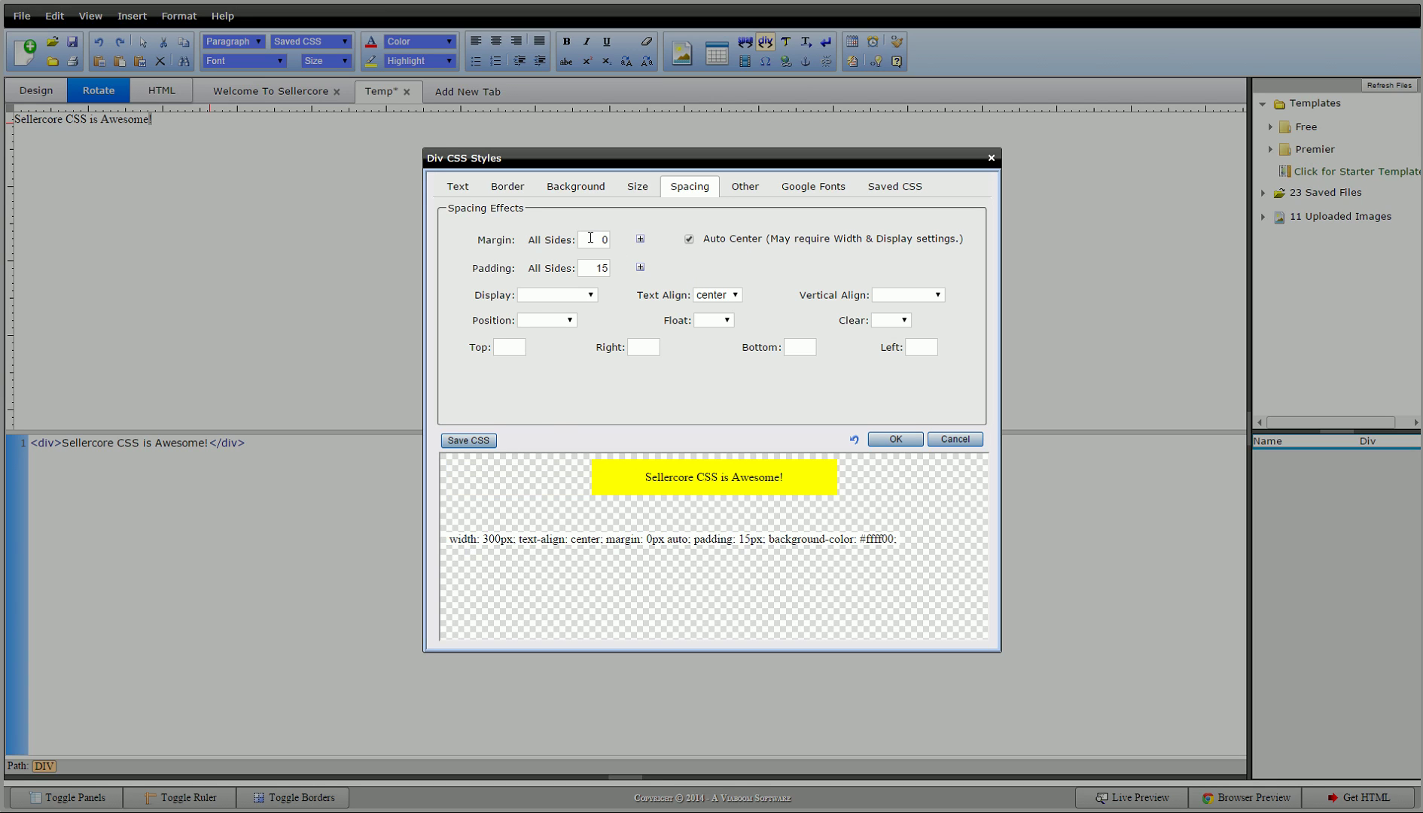
drag(608, 537, 691, 541)
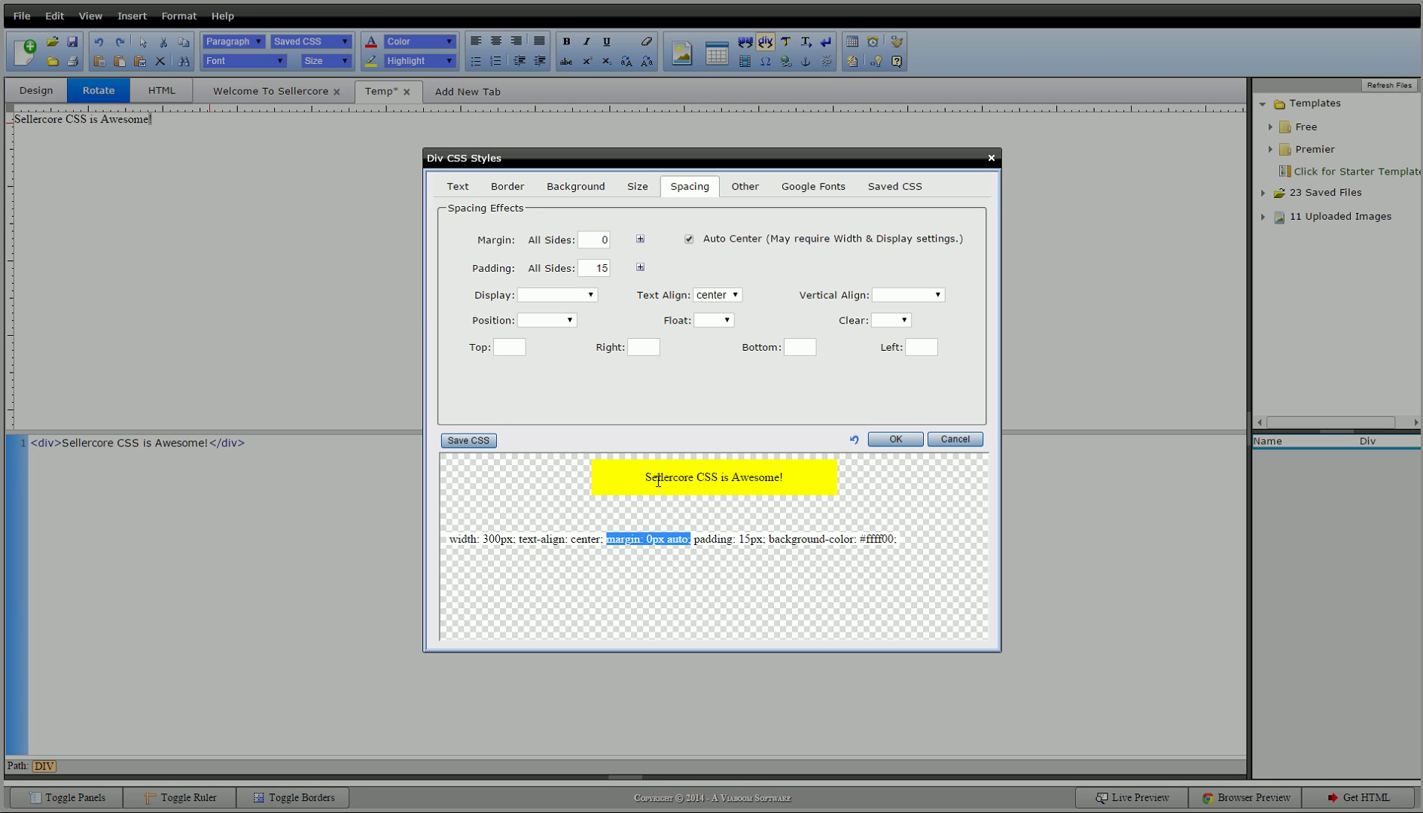
Step: Left-align the div's text and set its margin to 30 px on all sides, with the individual side values expanded
click(715, 295)
click(707, 310)
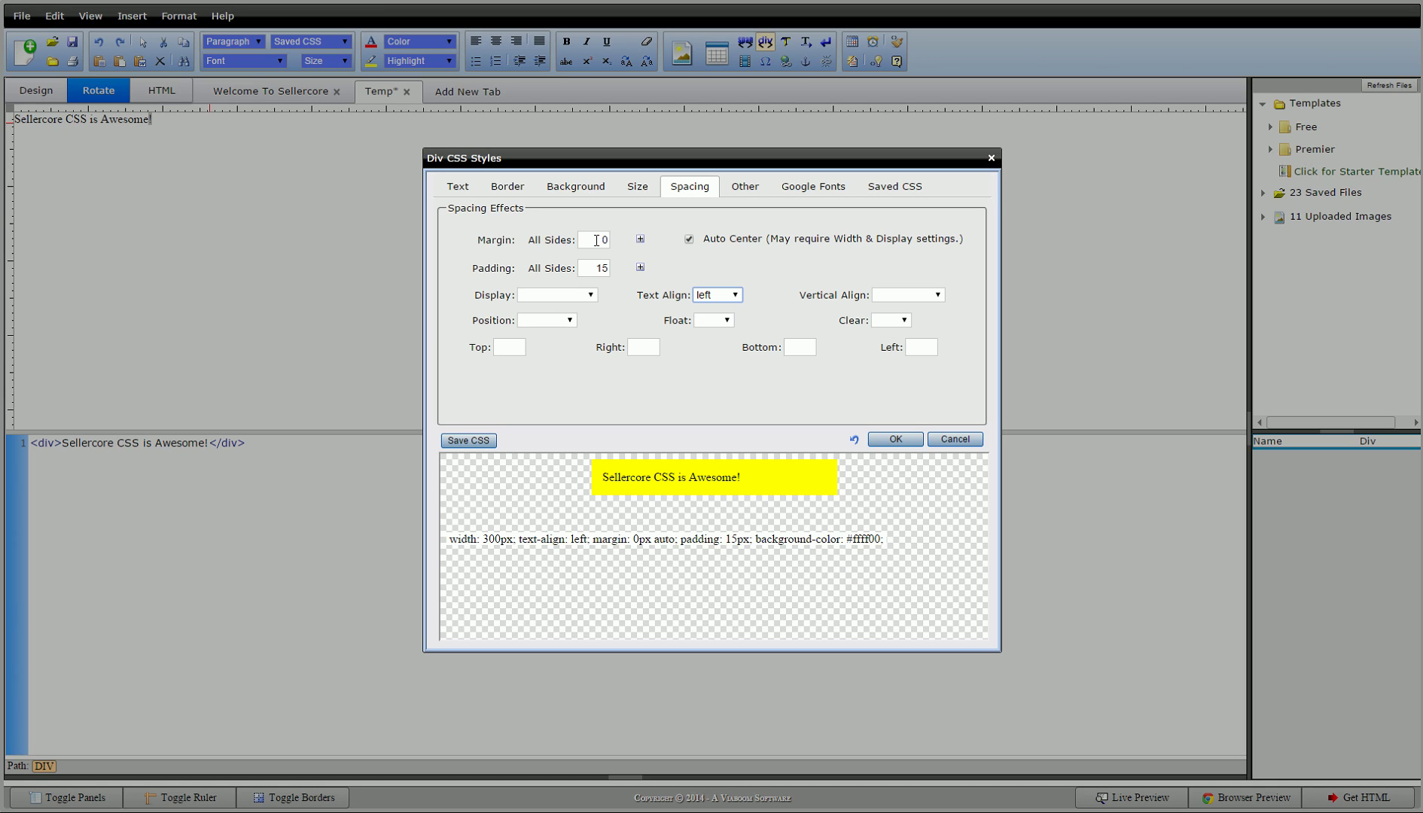
click(640, 239)
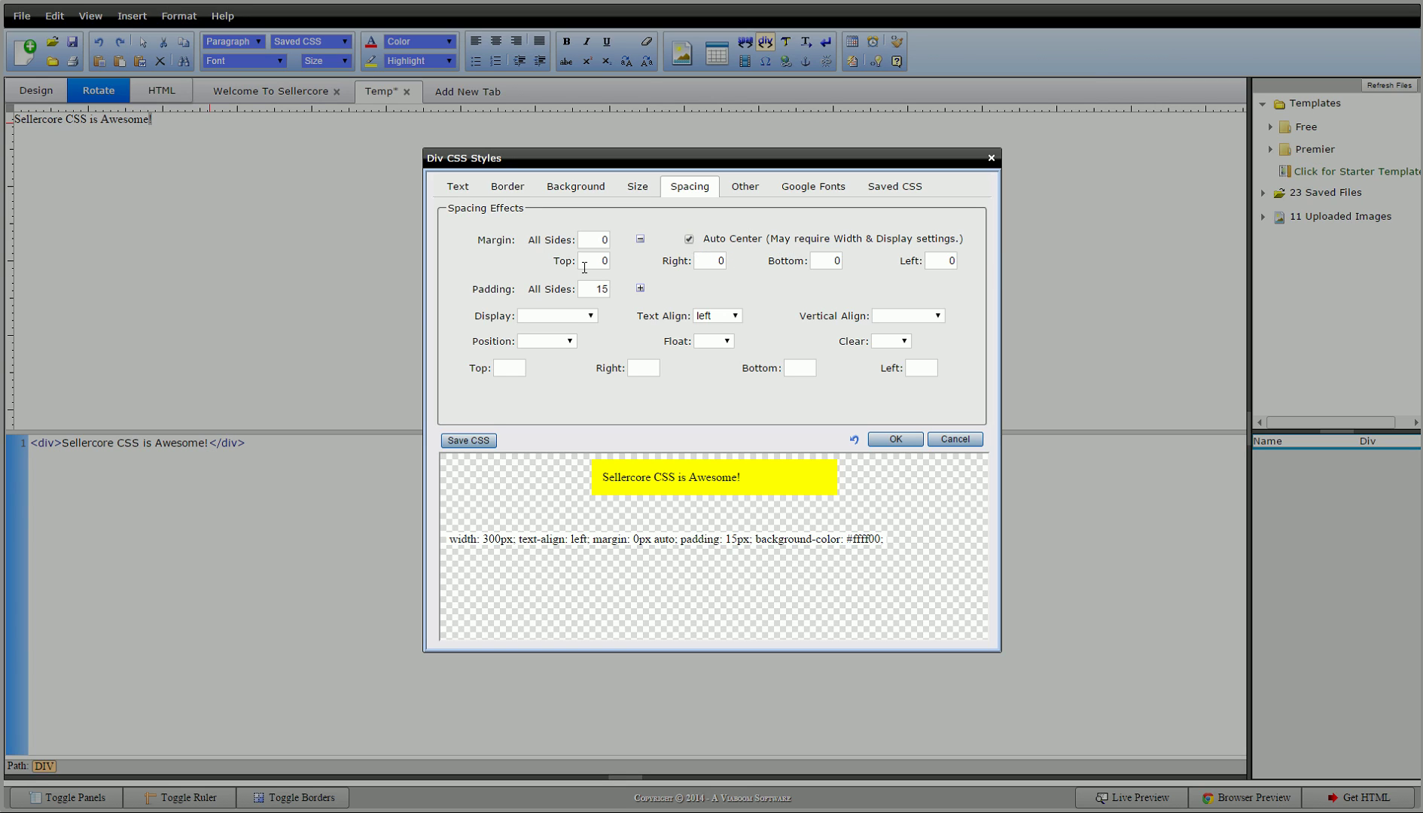
click(595, 241)
key(BackSpace)
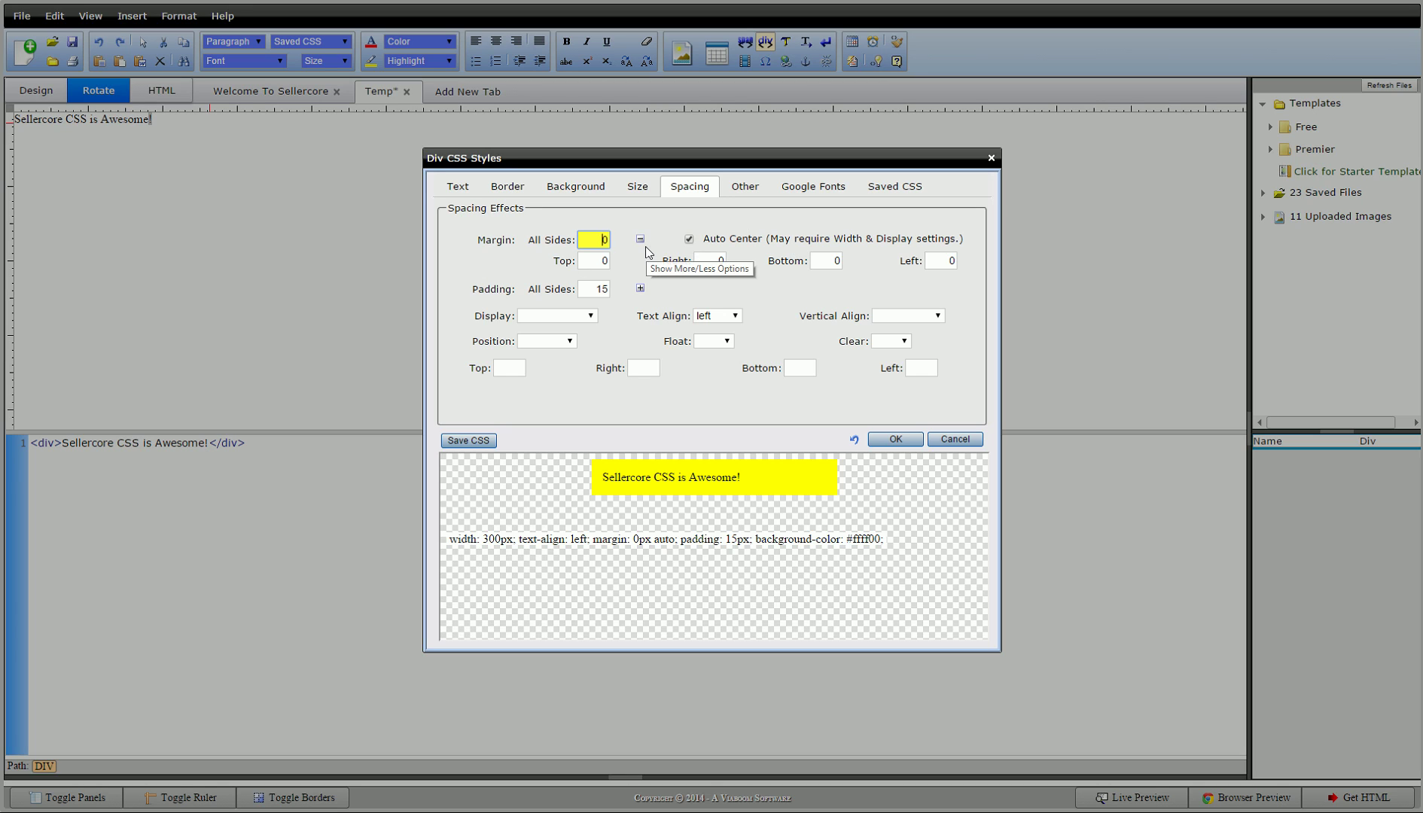
text(30)
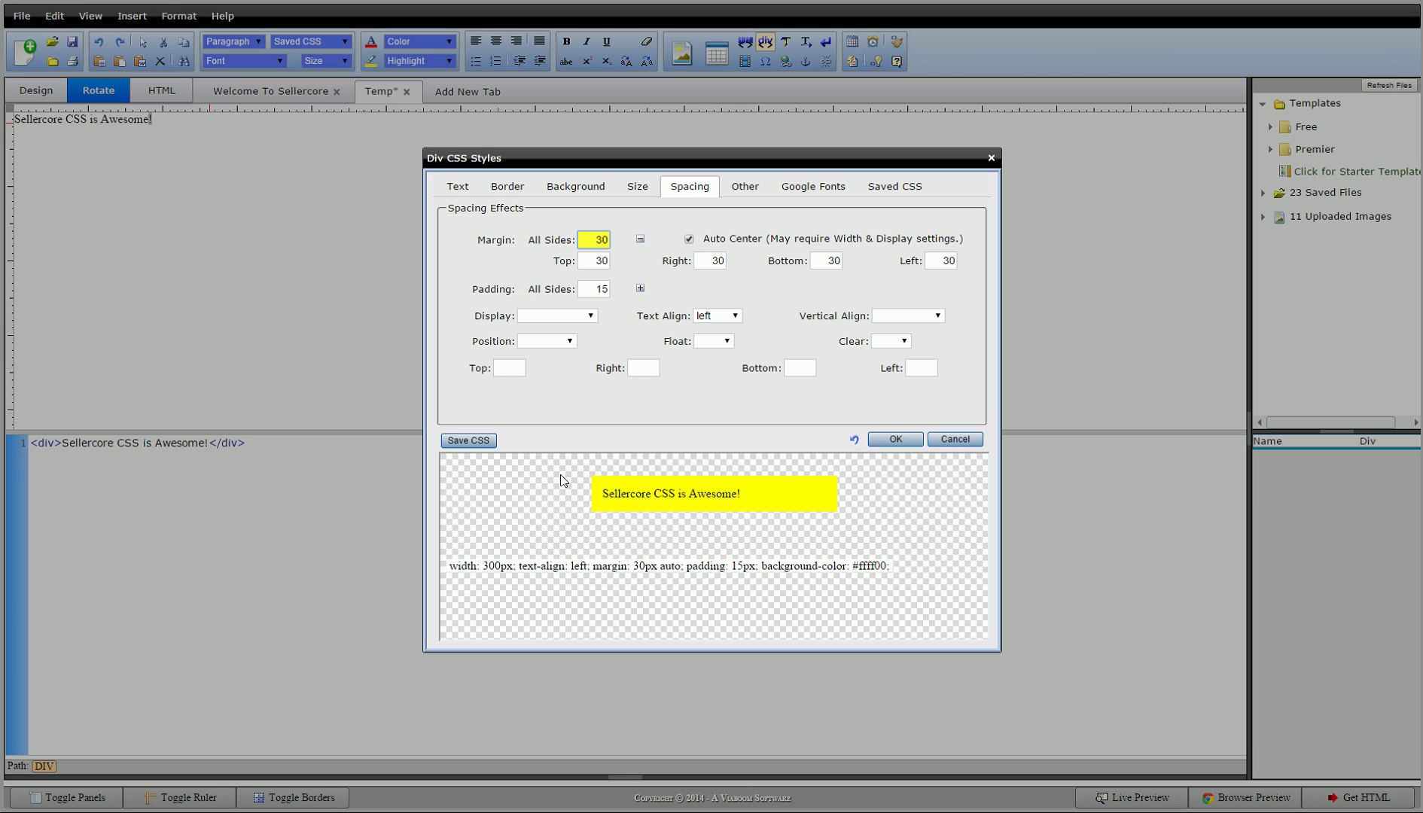
Step: Highlight the margin rule in the CSS preview and review the div's width setting before returning to the spacing options
drag(639, 565, 692, 566)
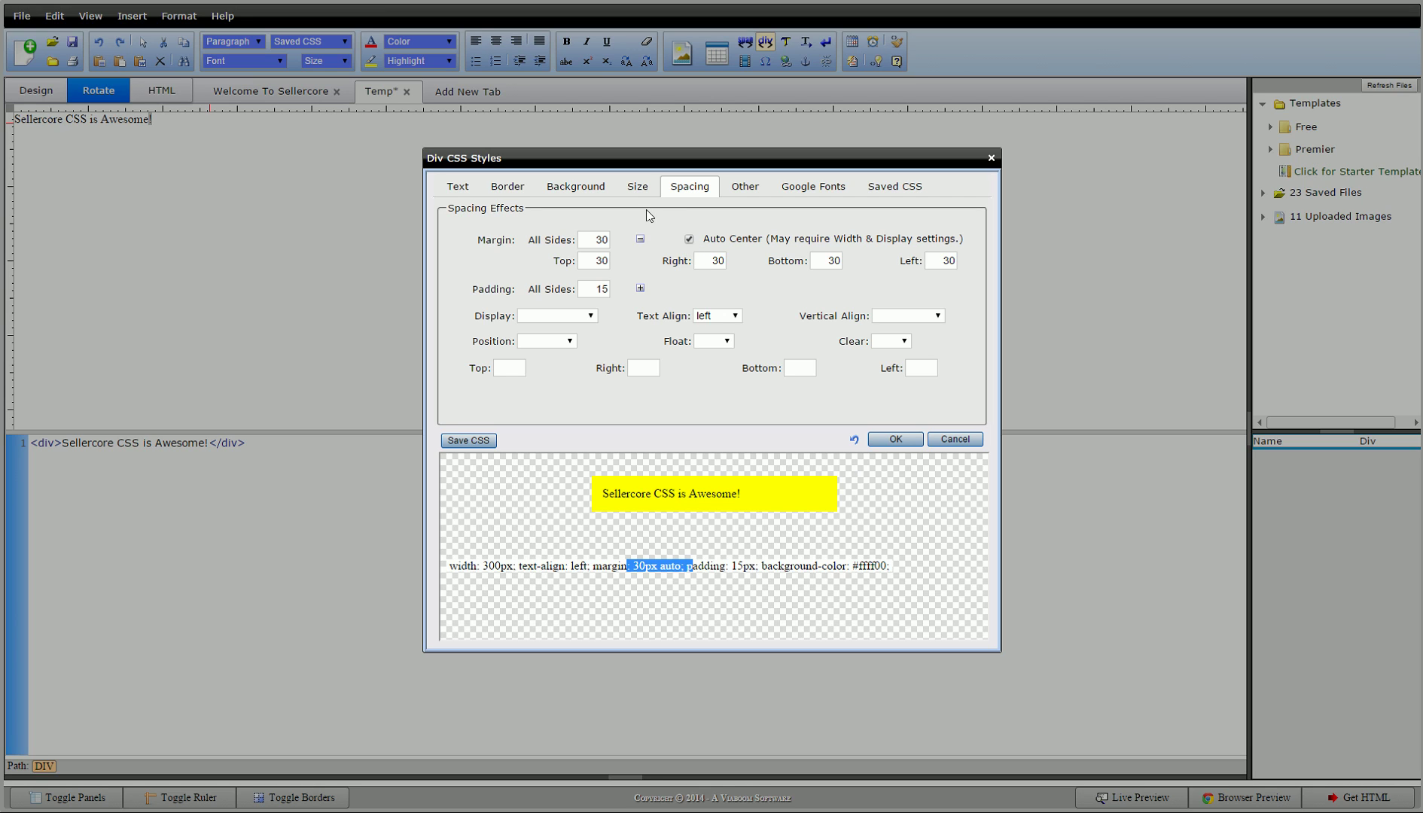
click(610, 213)
click(636, 188)
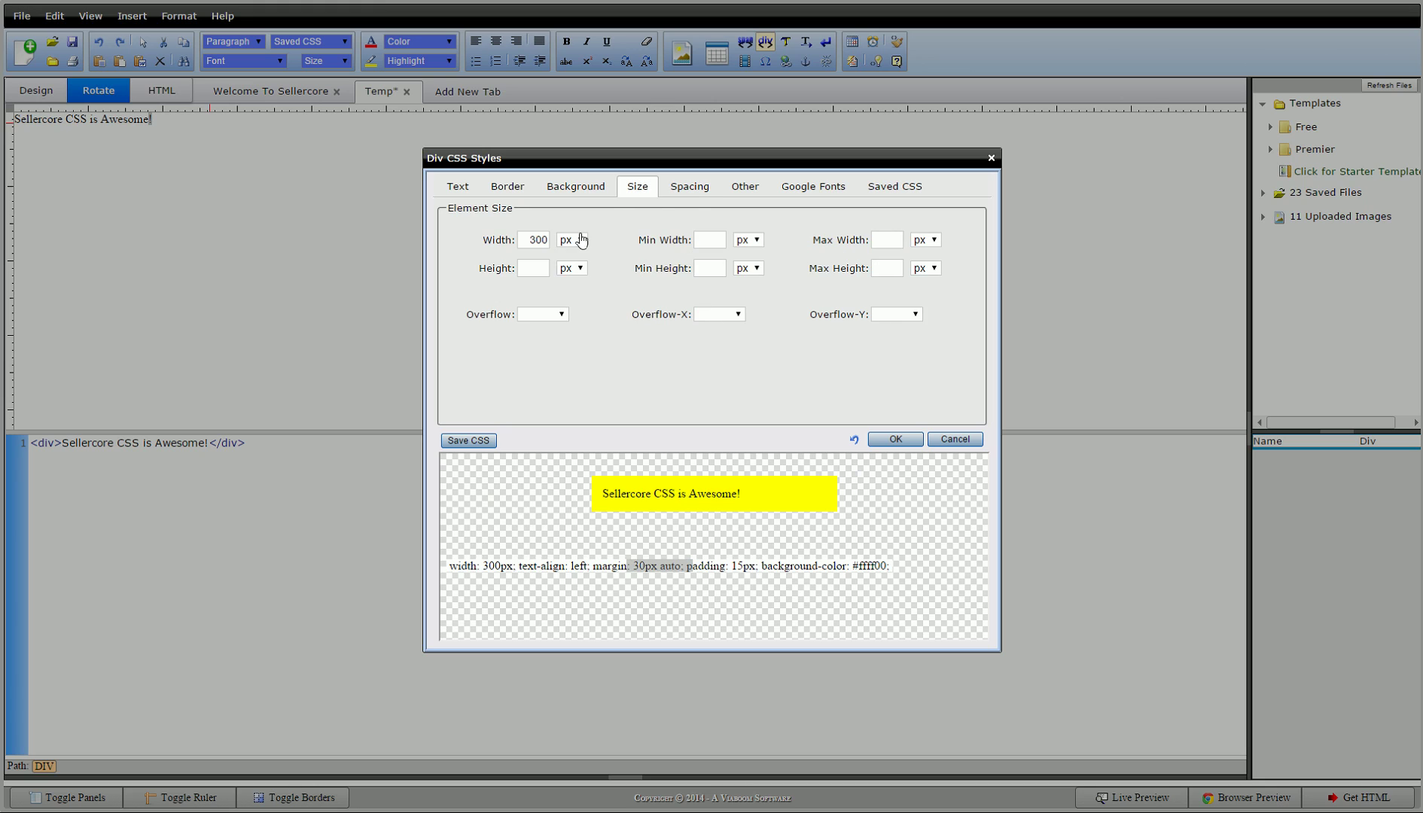
click(690, 188)
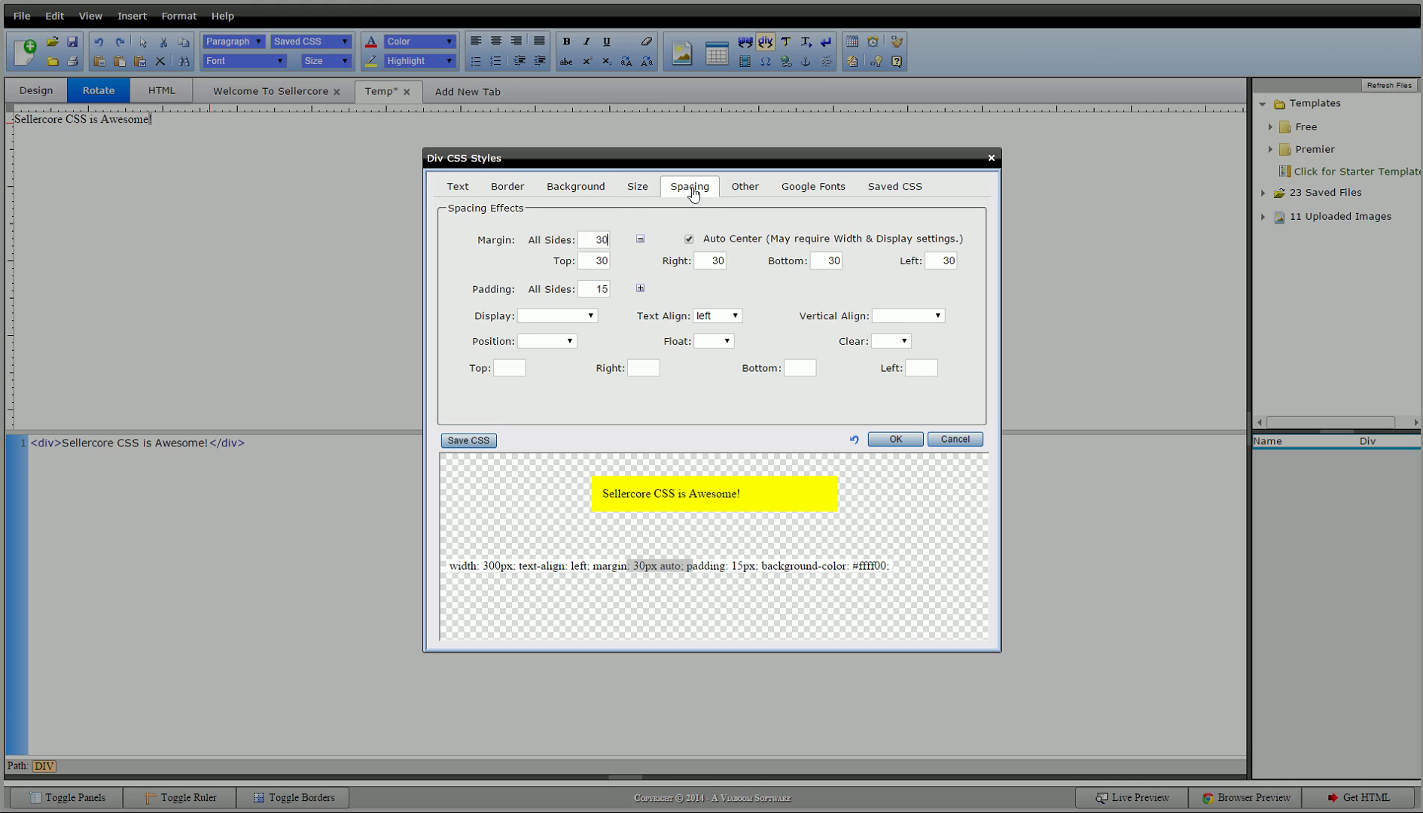
Step: Turn off automatic centering, set the div's margin to 15 px on all sides and collapse the individual side values
click(689, 239)
double_click(594, 240)
text(15)
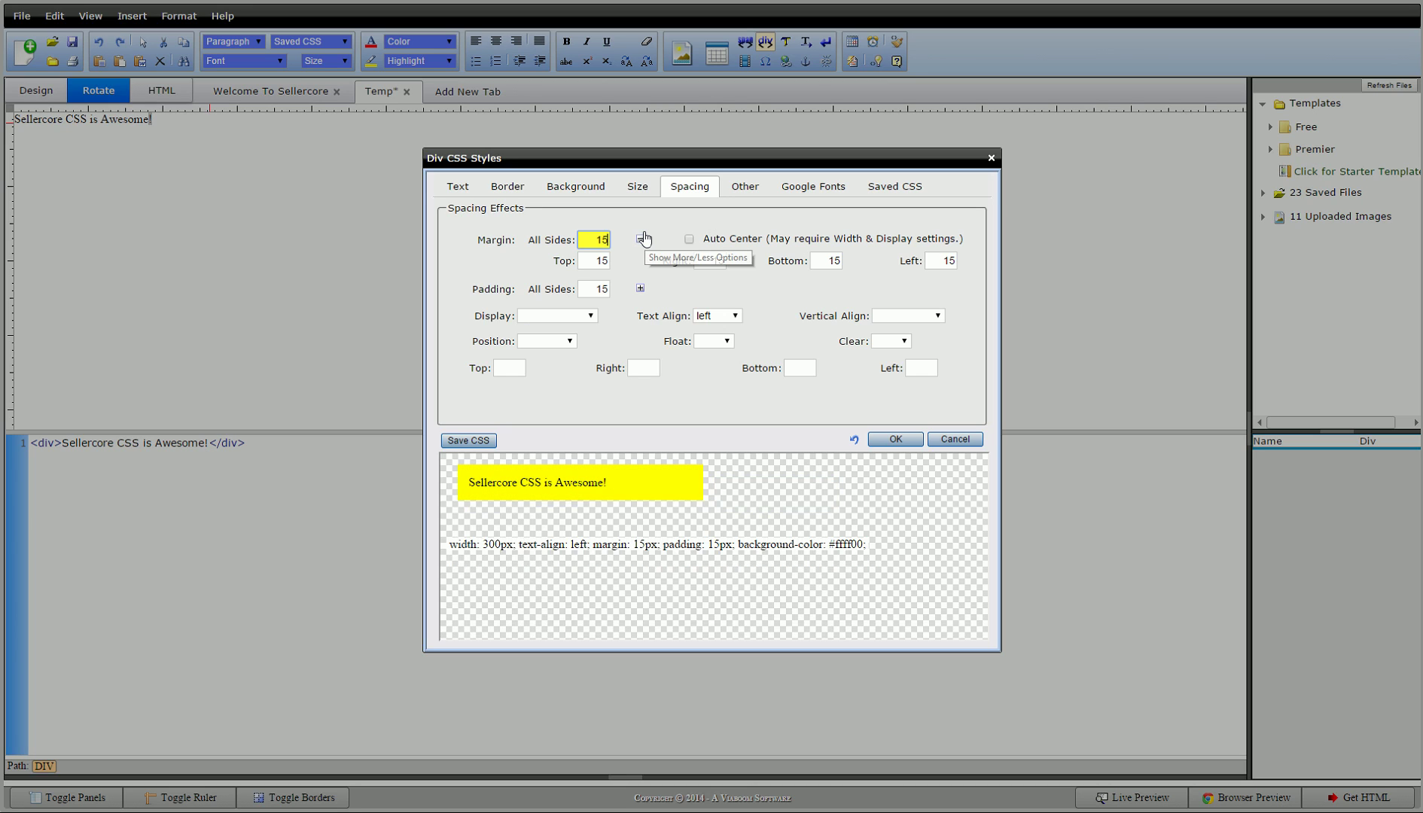
click(641, 240)
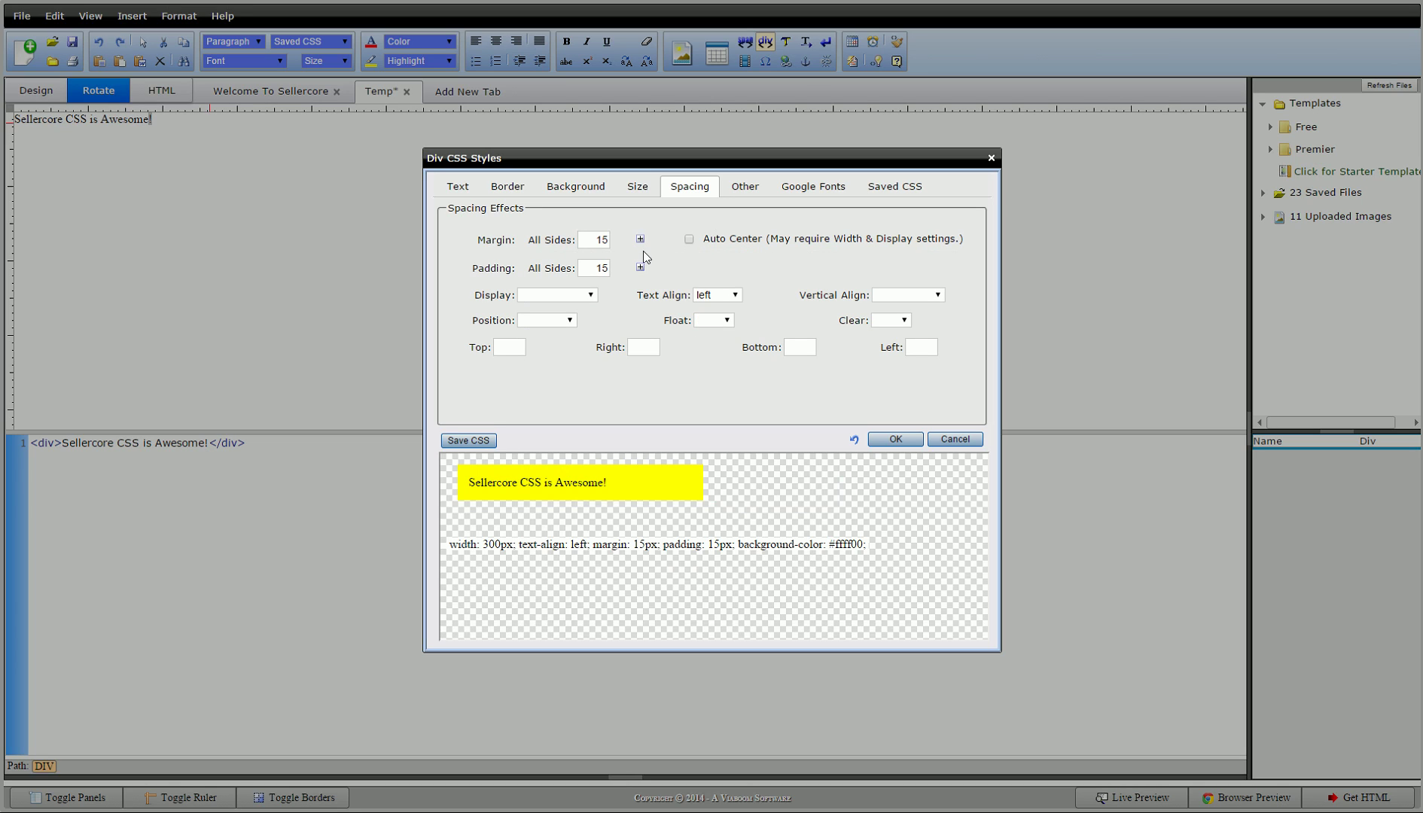
Step: Set the div's position to absolute and inspect how it overlaps the CSS text in the preview
click(567, 321)
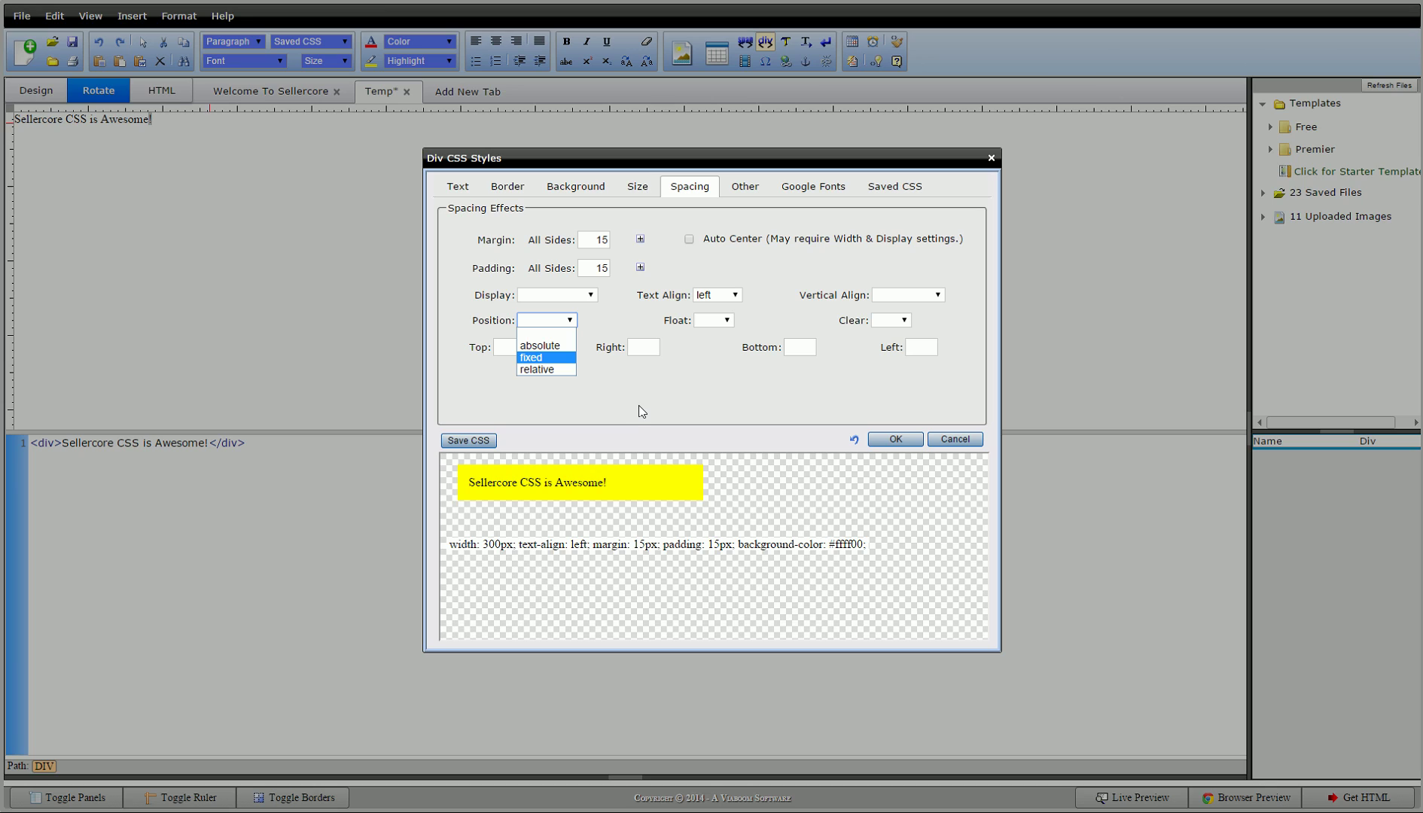
click(556, 351)
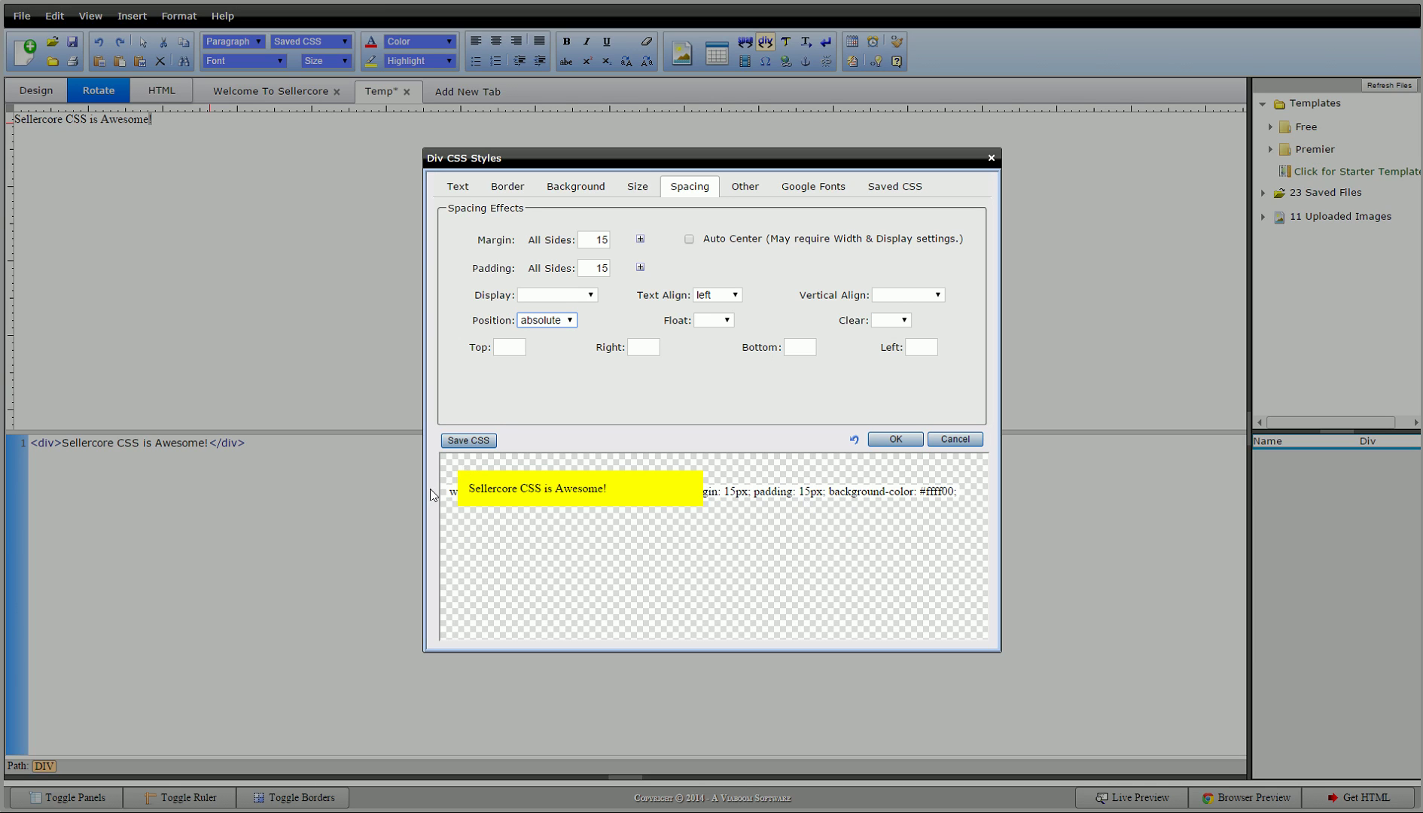
drag(779, 492, 736, 491)
click(488, 506)
click(603, 564)
Step: Offset the absolutely positioned div 50 px from the top and 150 px from the left
click(510, 348)
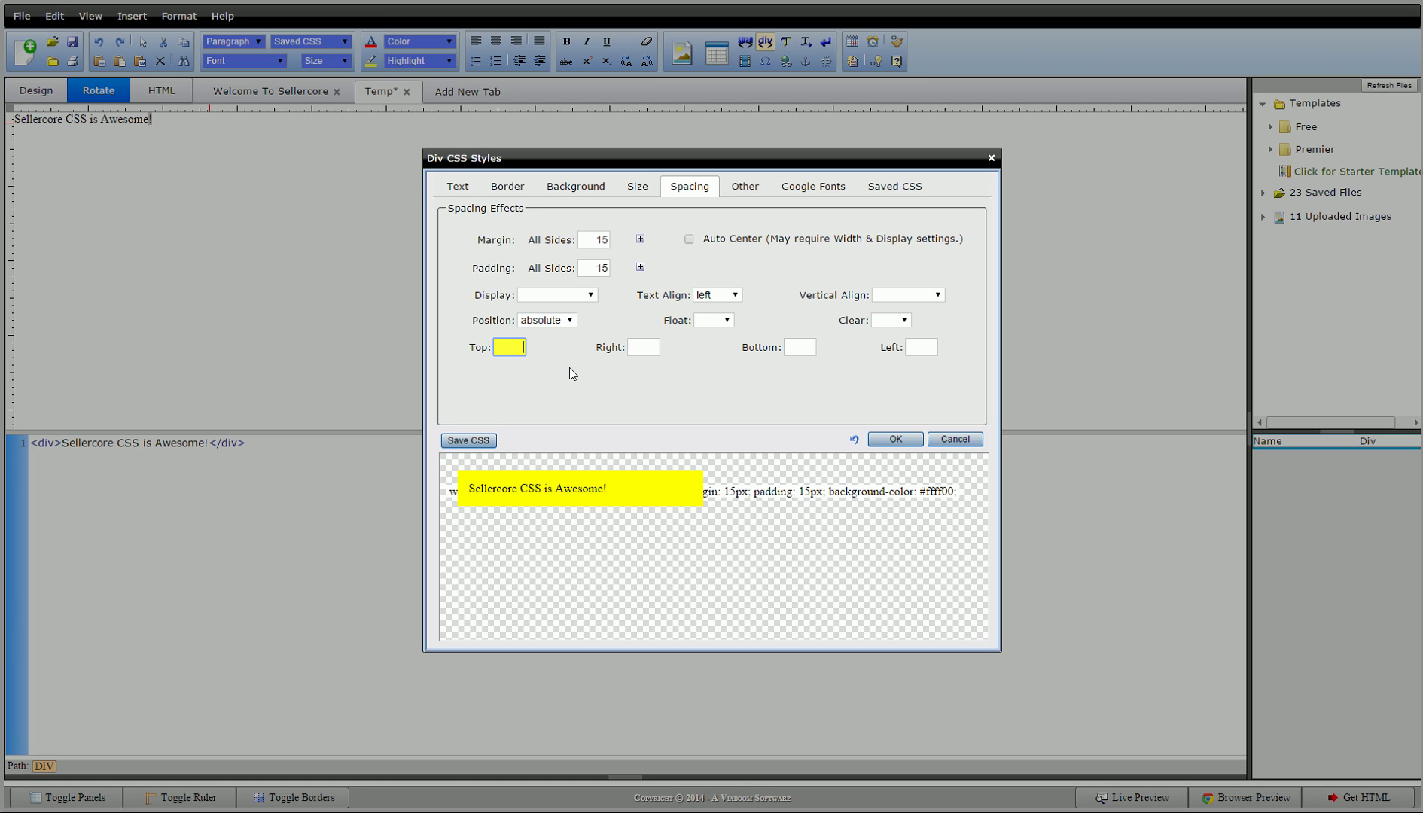
text(50)
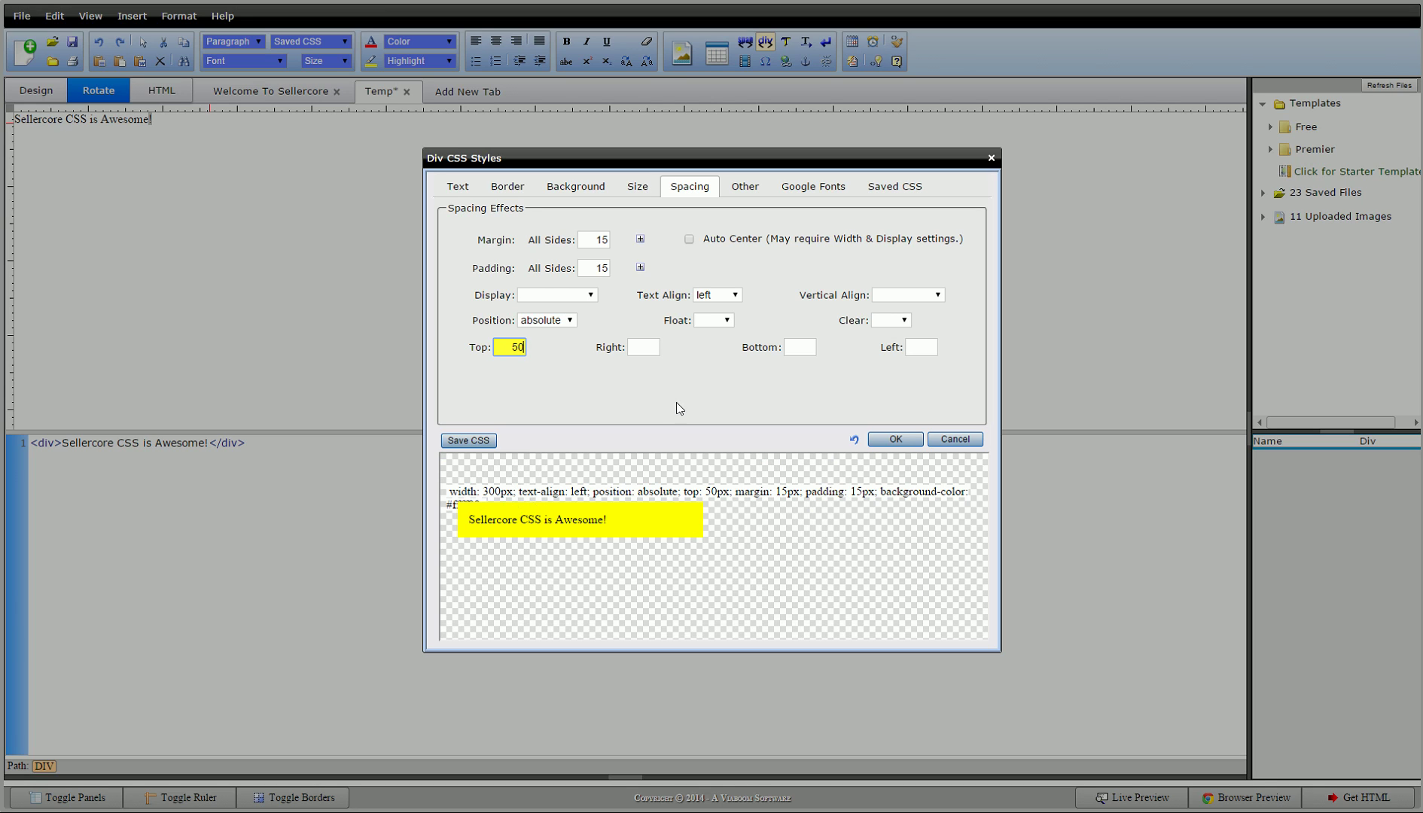
click(920, 346)
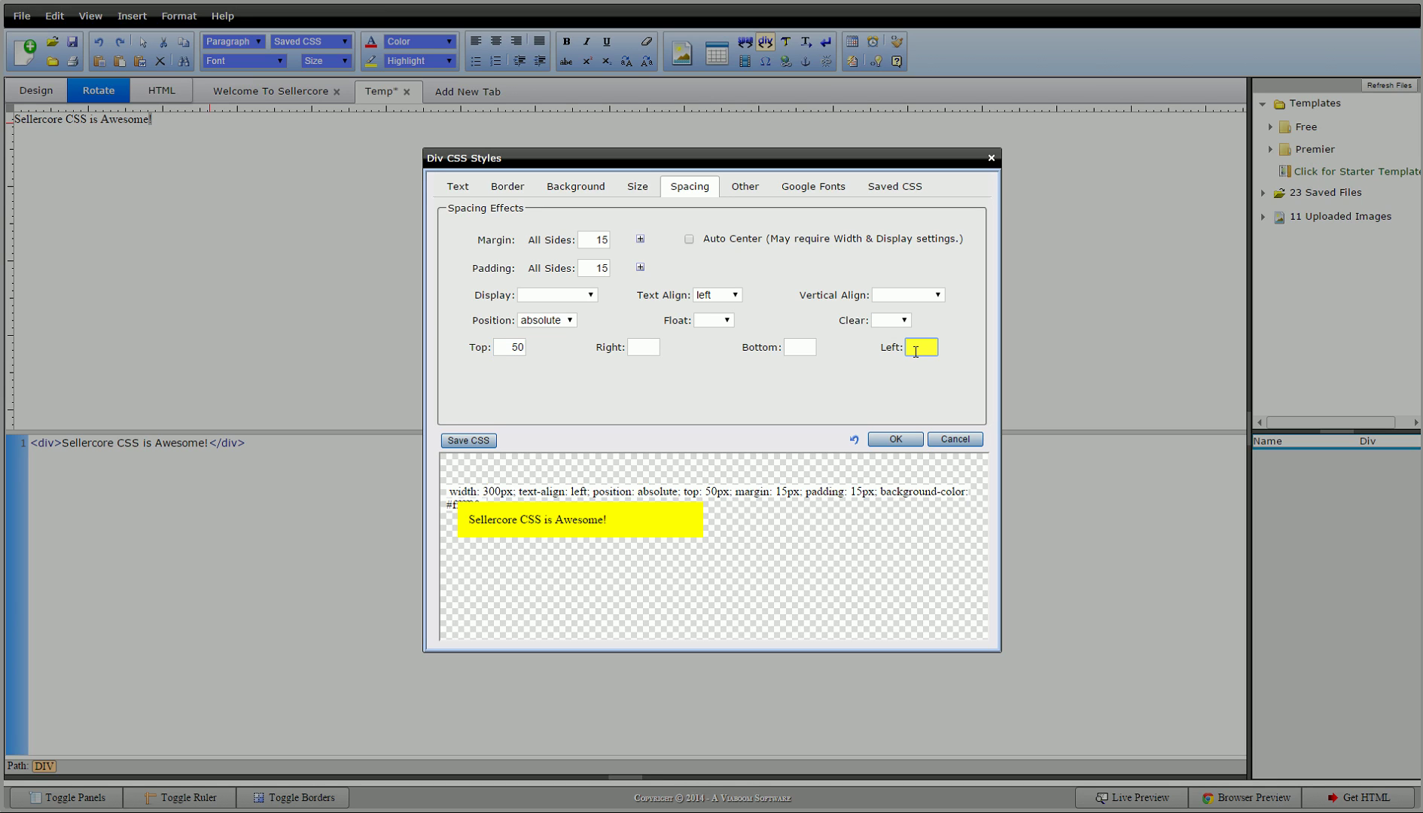
text(150)
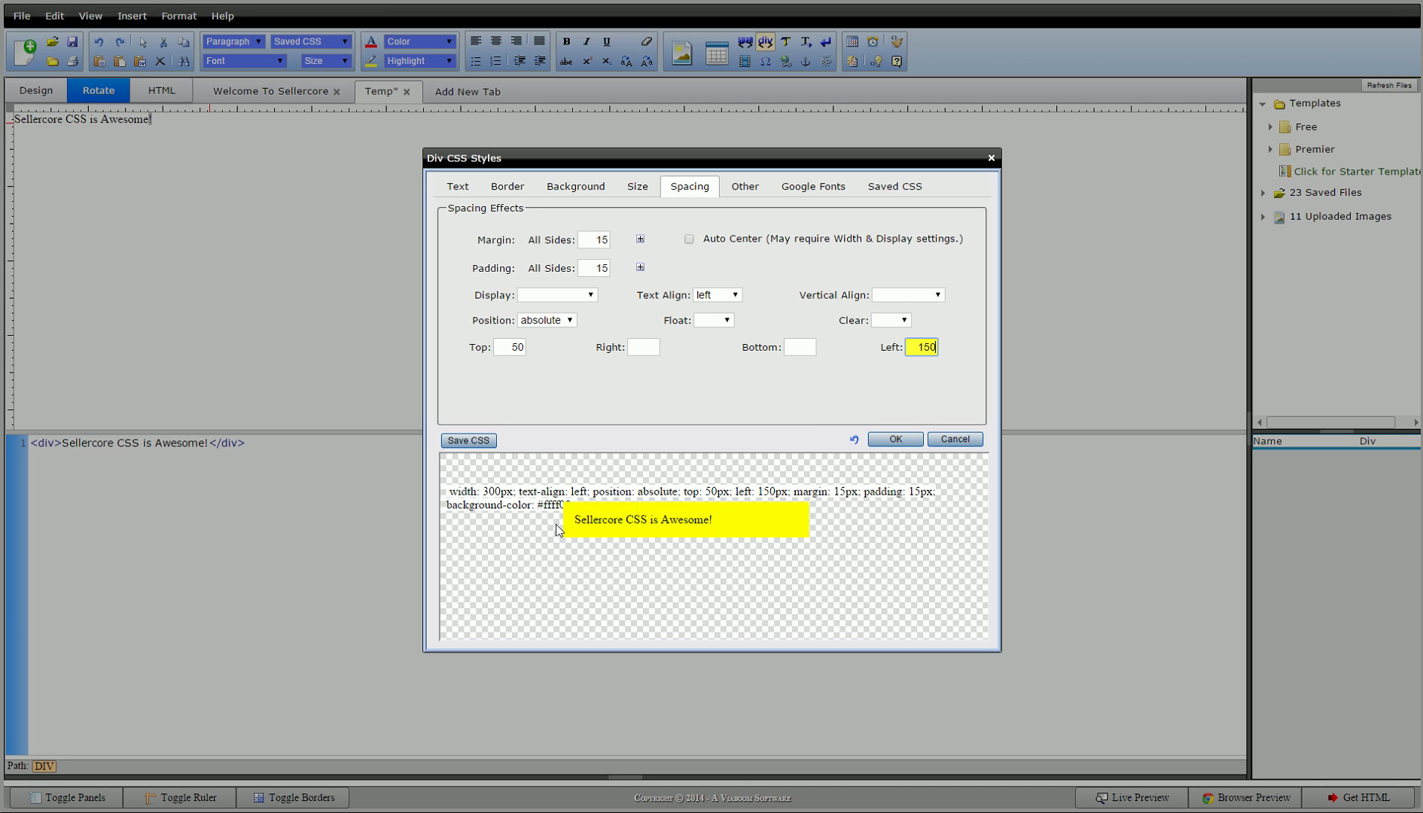
Step: Clear the div's top and left offsets
click(496, 345)
drag(496, 345, 598, 348)
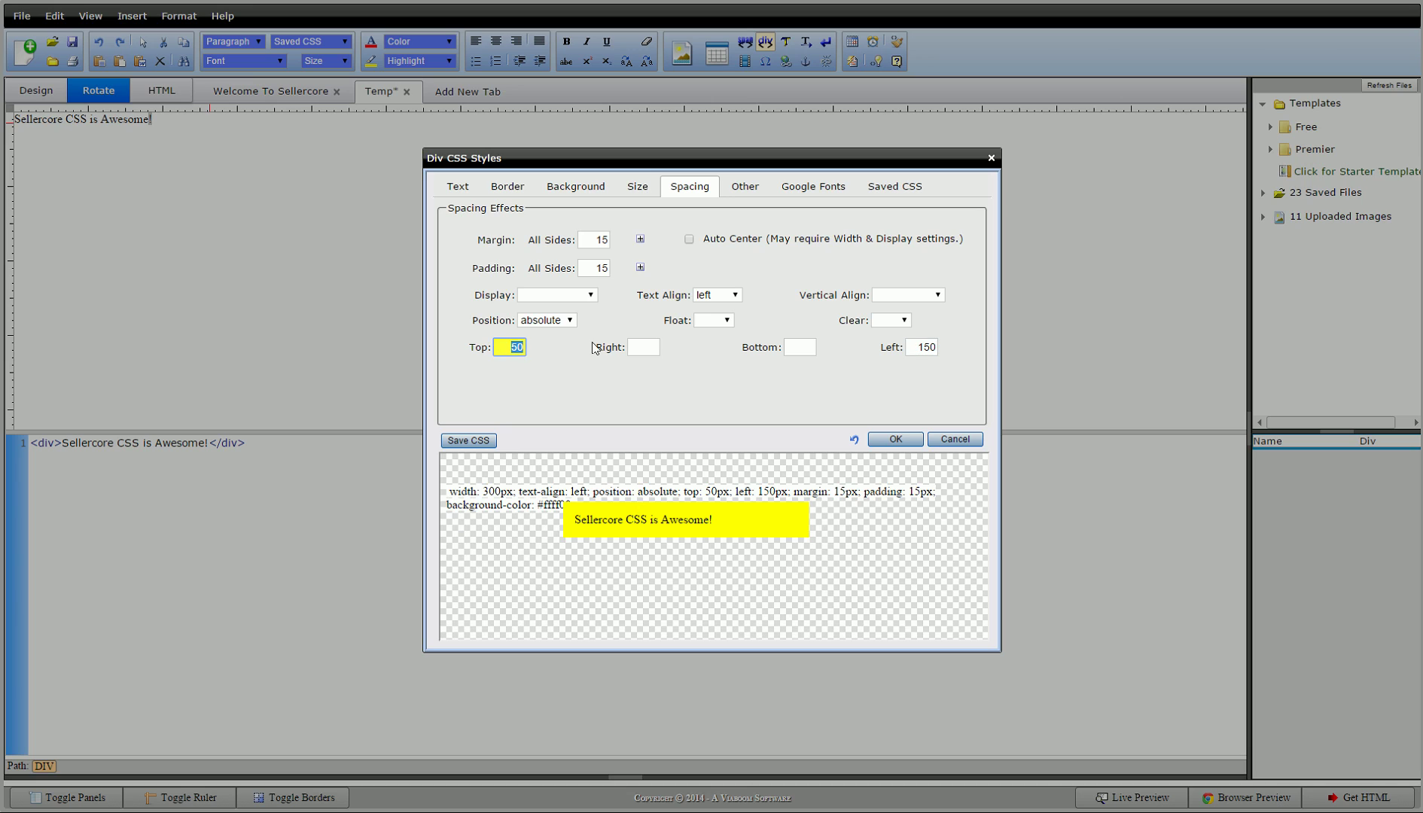
key(Delete)
drag(912, 353, 971, 359)
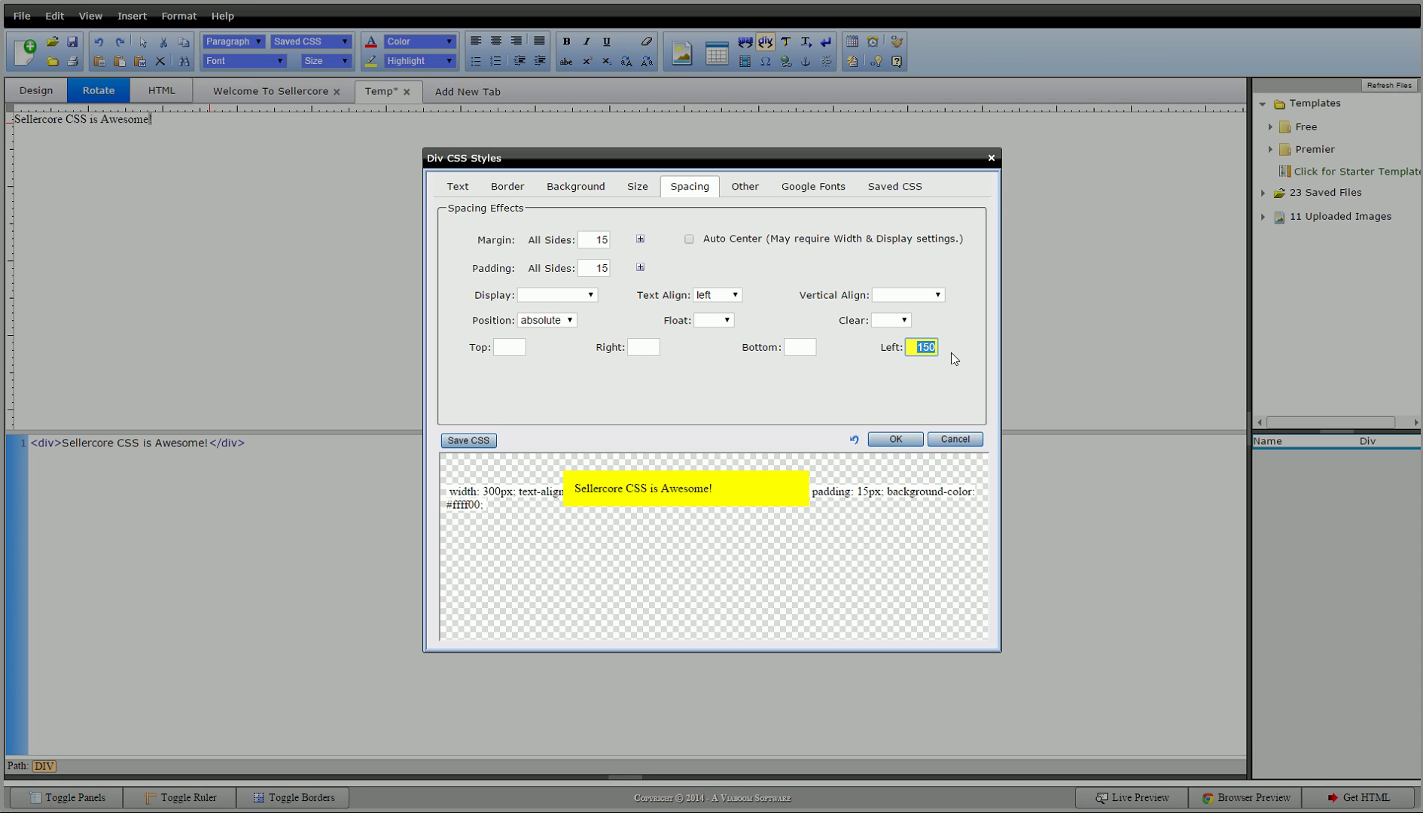
key(Delete)
Step: Set the div's right and bottom offsets to 20 px each and apply the styles to the page
click(644, 347)
text(2)
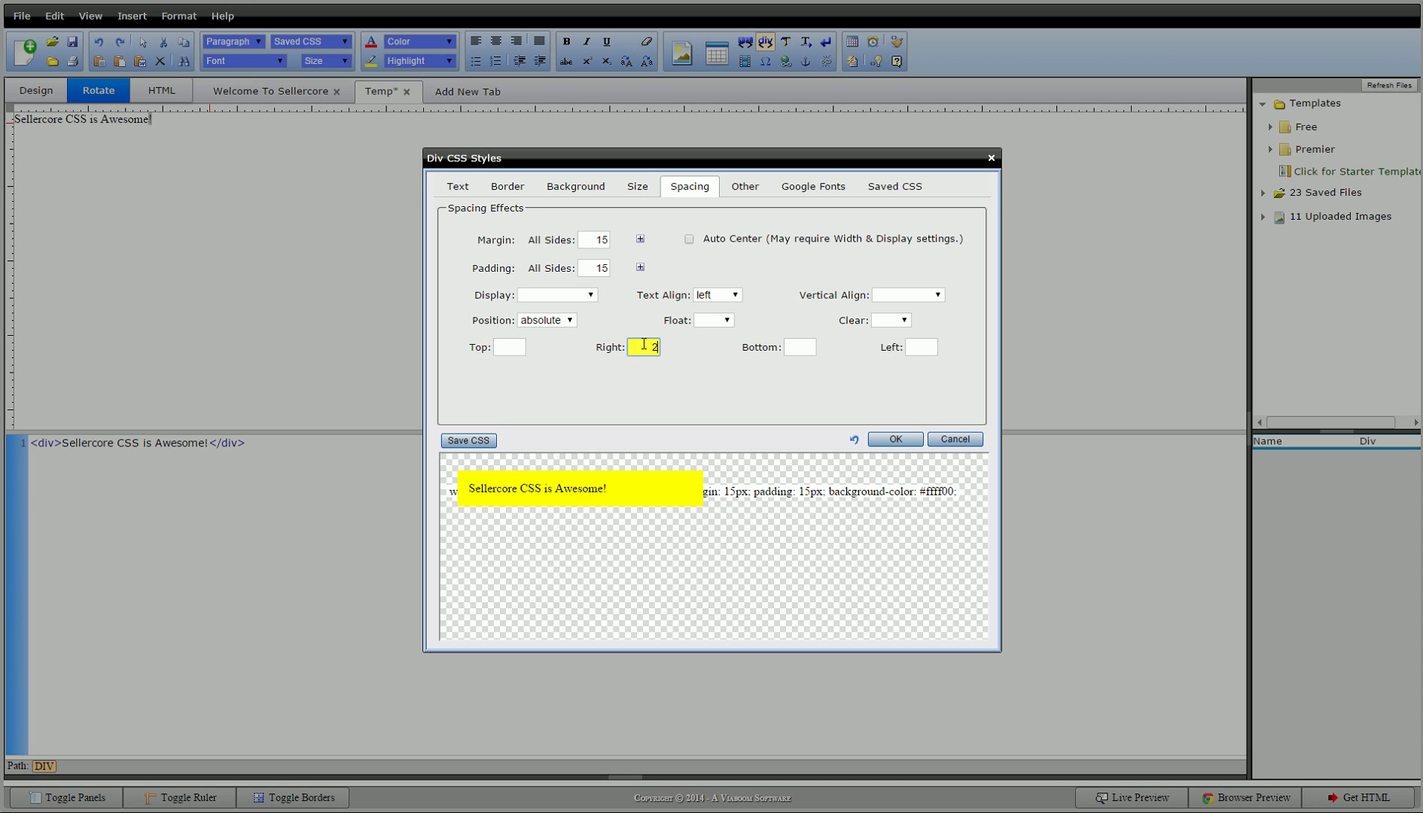
text(0)
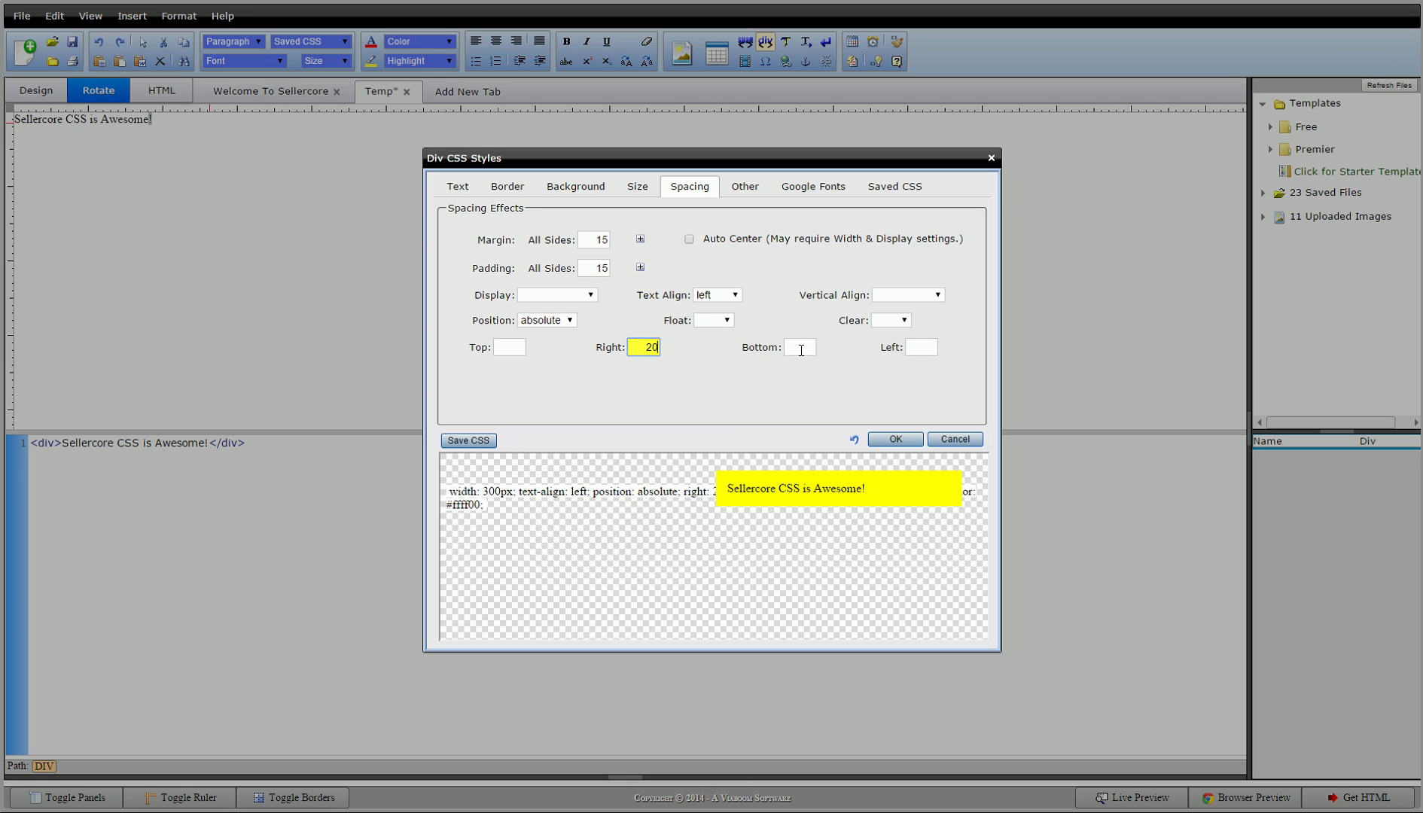
click(800, 349)
text(20)
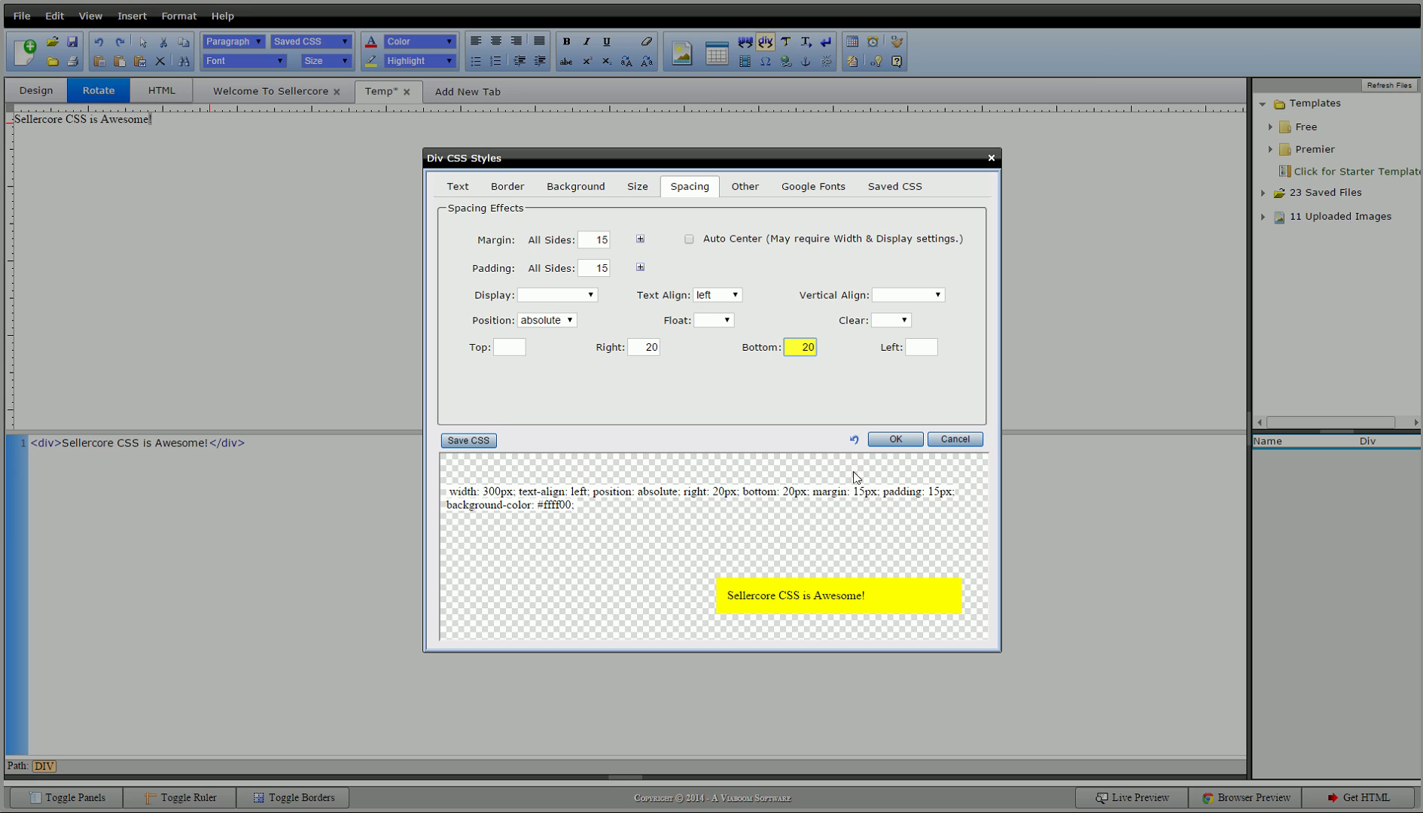
click(896, 440)
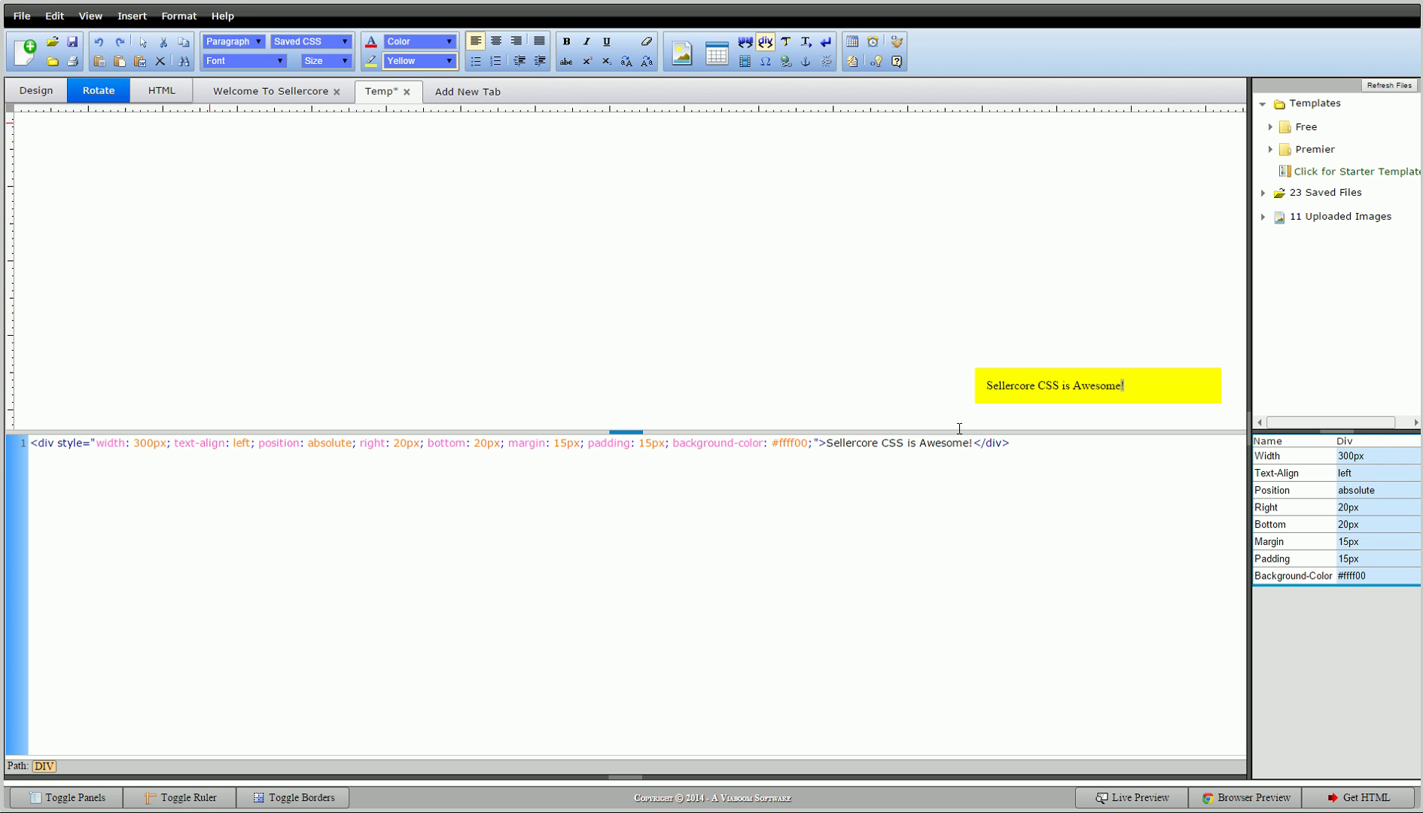
Step: Check the div's corner placement in the full design view while resizing the side panel, and in the browser preview
click(1054, 301)
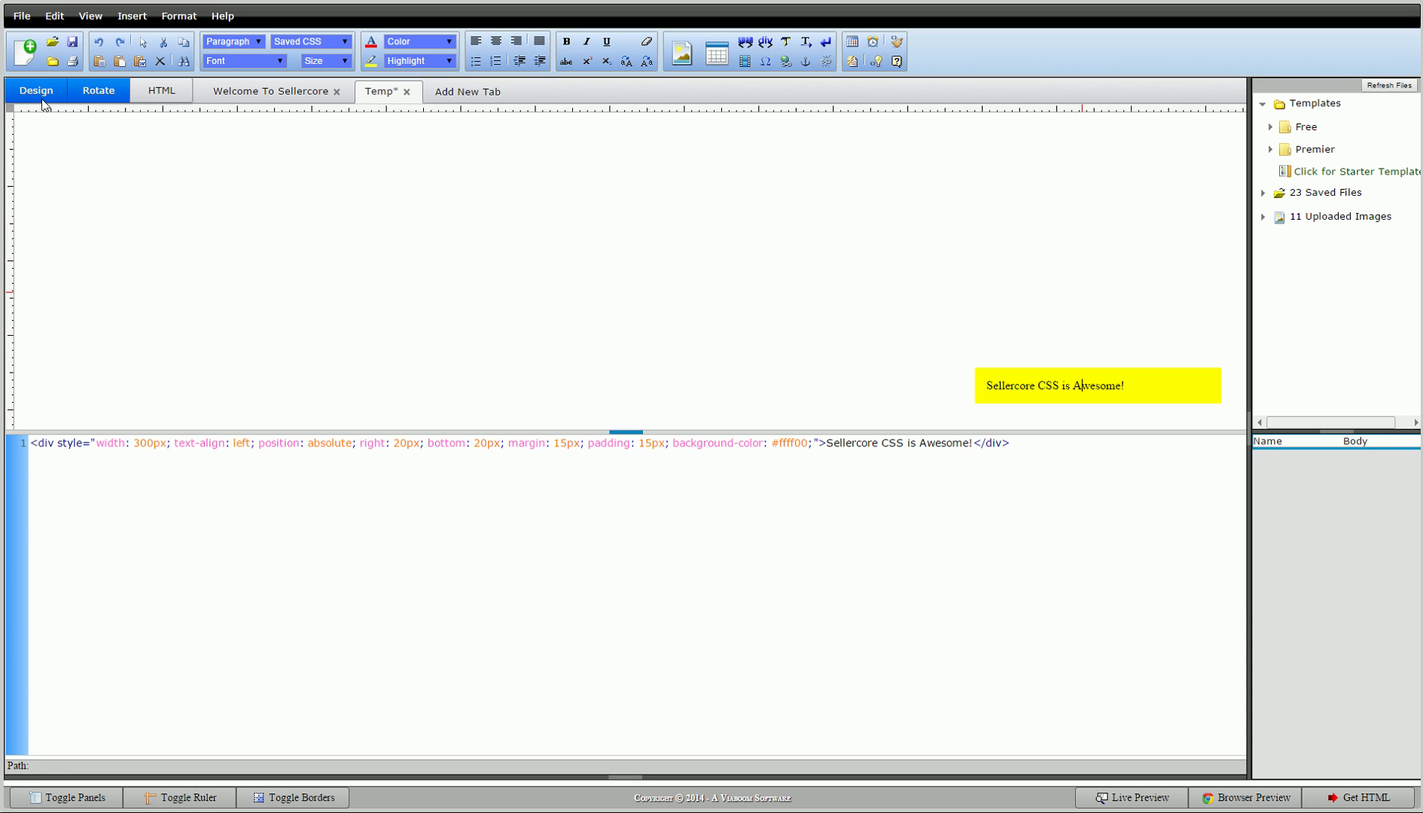
drag(1251, 628, 1040, 613)
click(1289, 803)
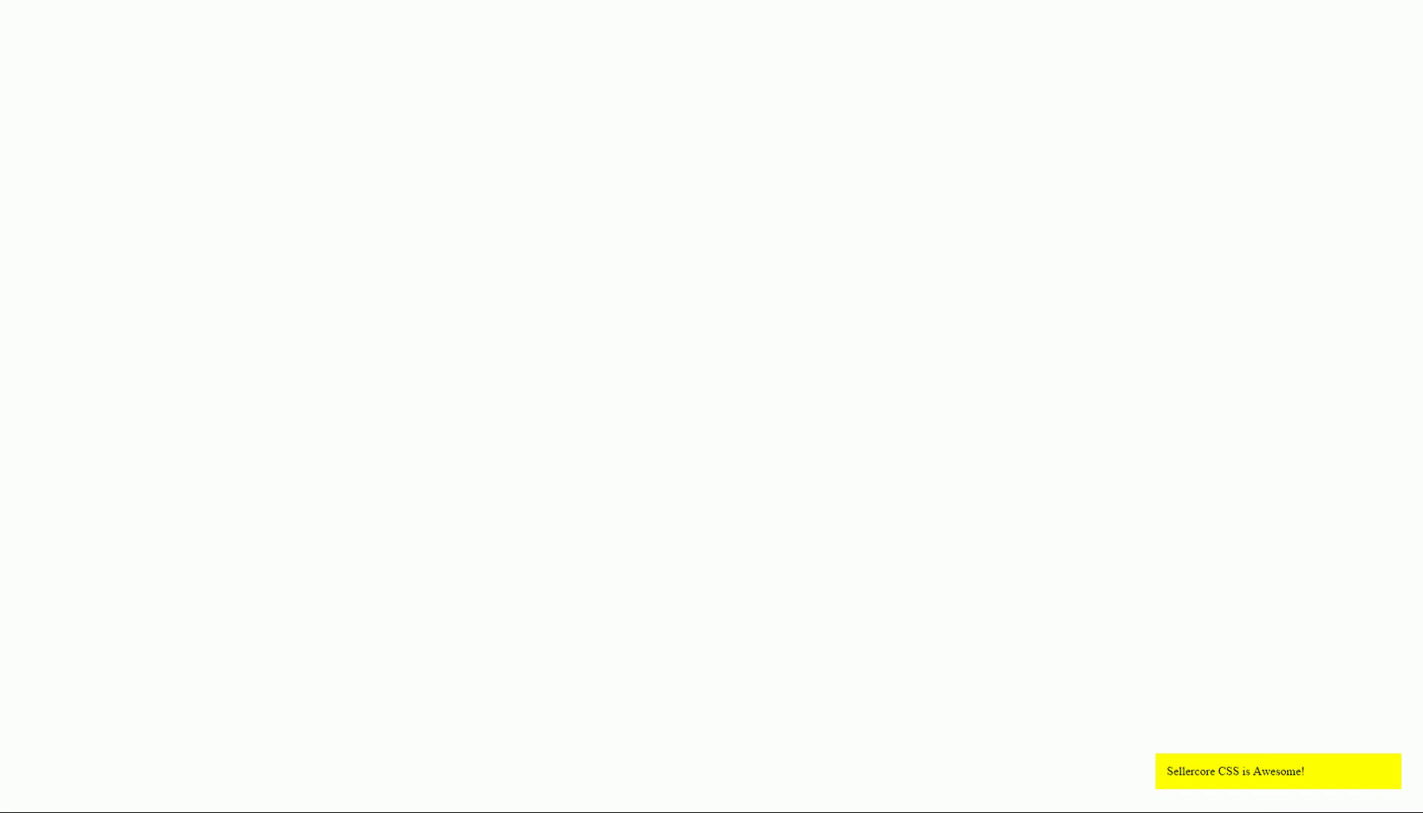
key(alt+Tab)
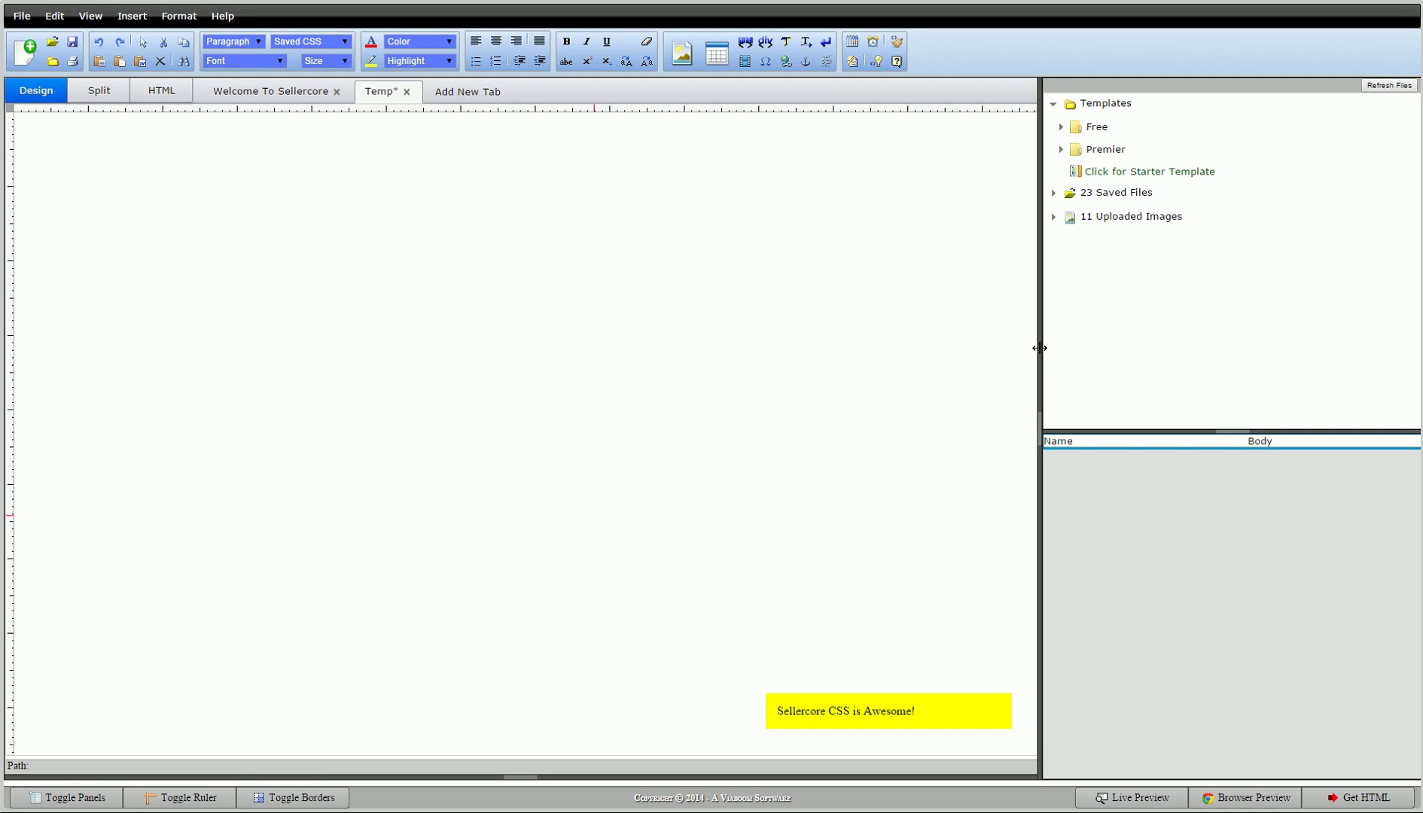
drag(1043, 348, 1226, 372)
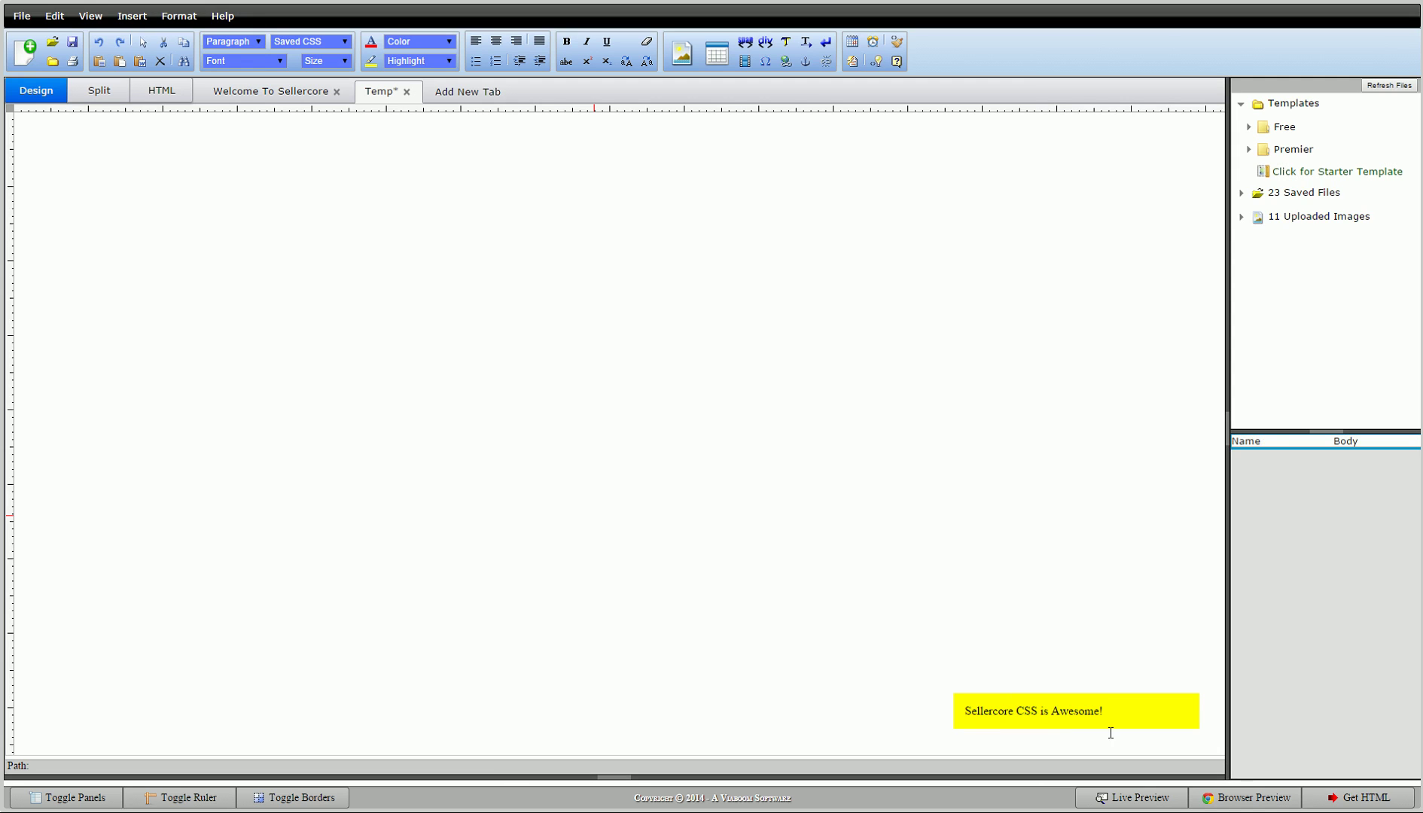
Step: Move the div with Free Move Absolute to about 411 px from the left and 292 px from the top
right_click(1121, 711)
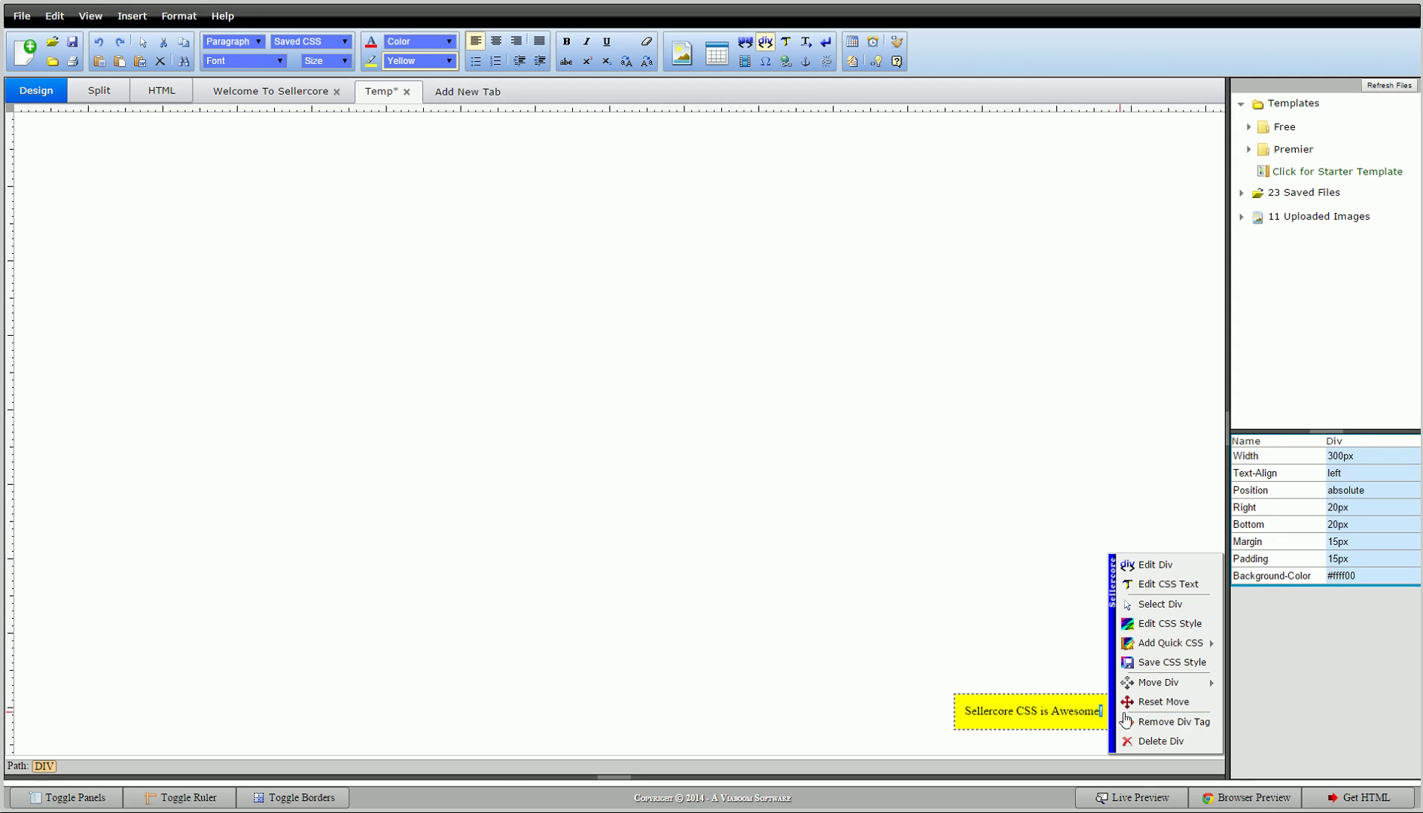
mouse_move(1160, 689)
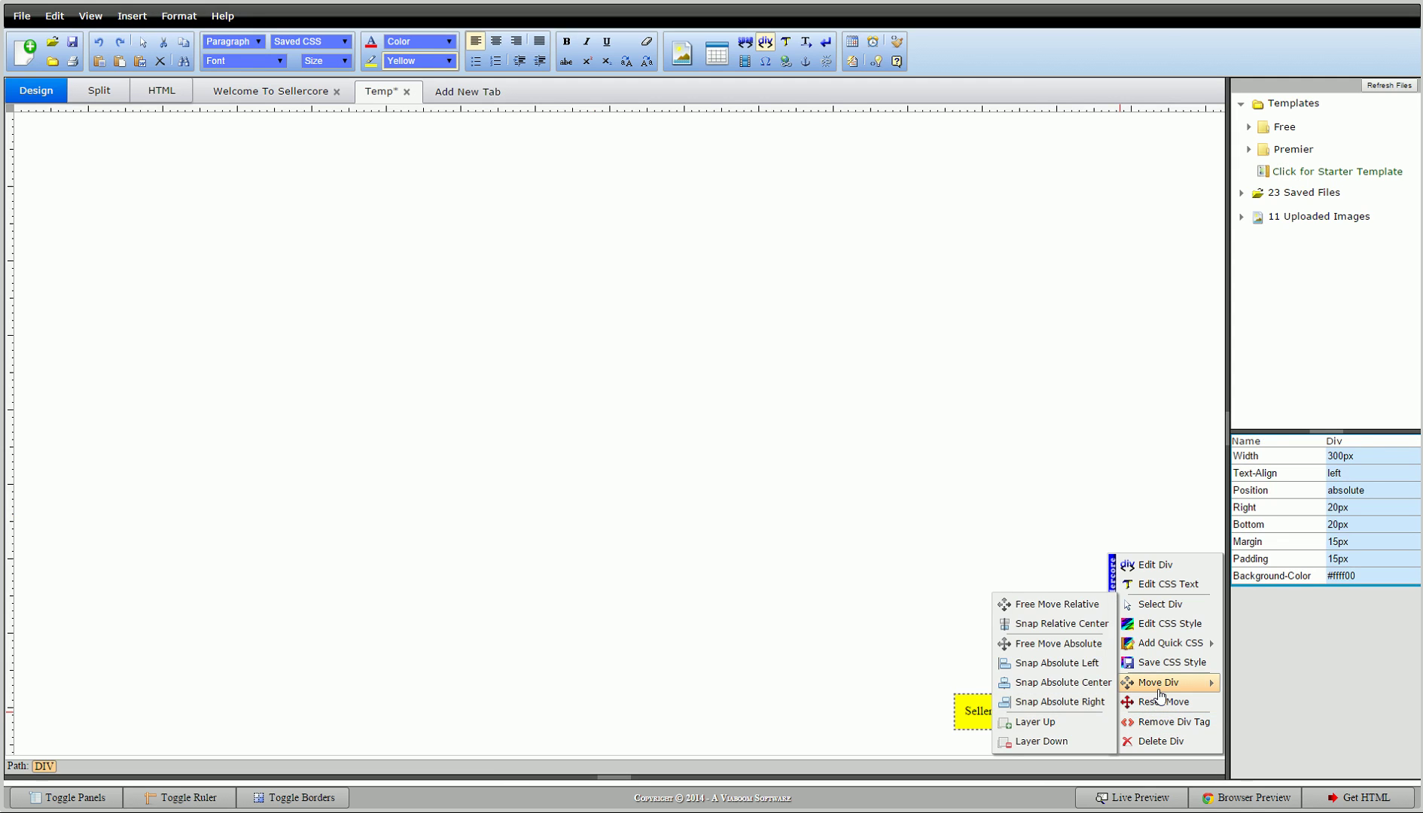
click(1033, 649)
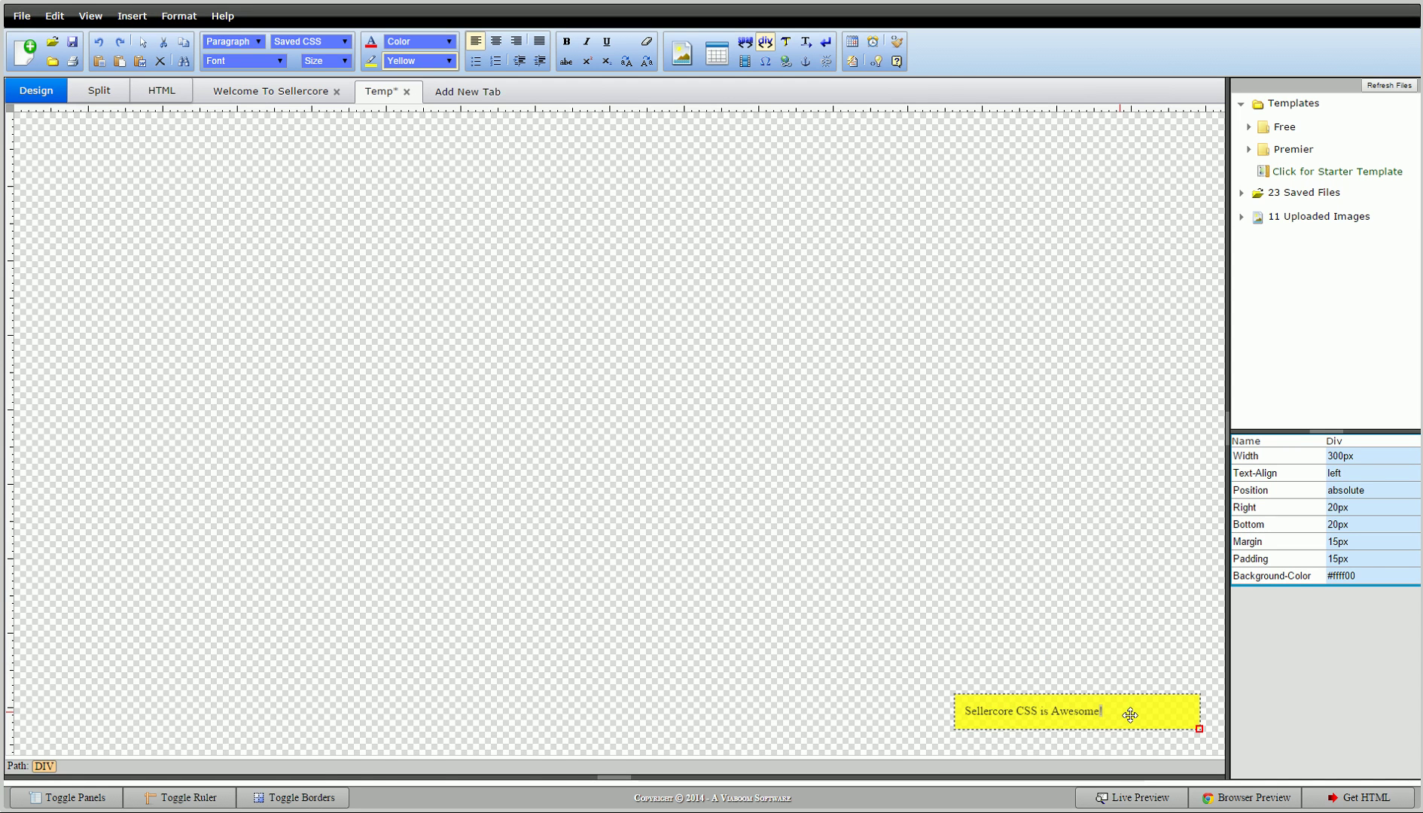
drag(1014, 705, 500, 356)
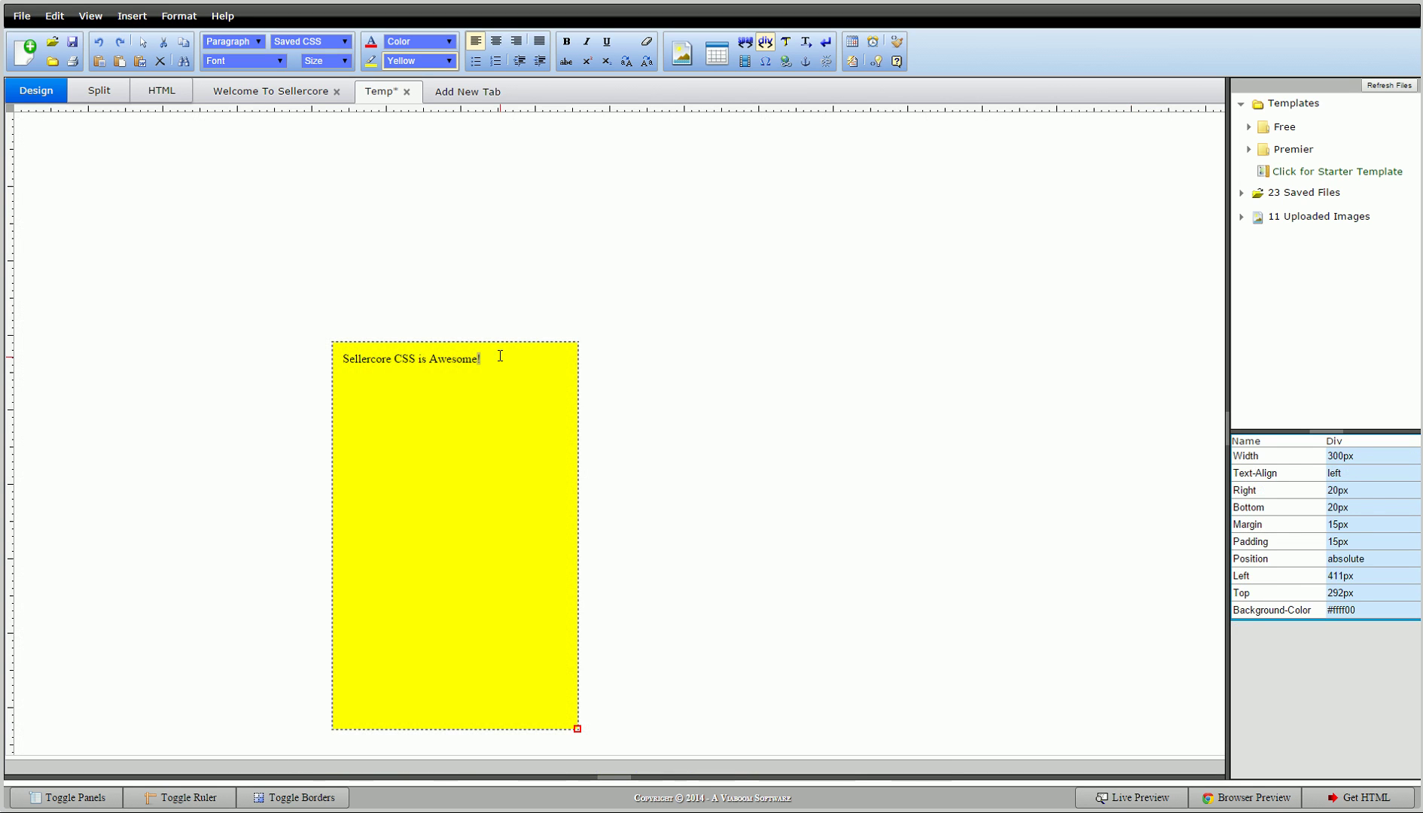
Step: Reopen the div's CSS spacing settings and clear its top, right, bottom and left offsets
right_click(452, 480)
click(522, 542)
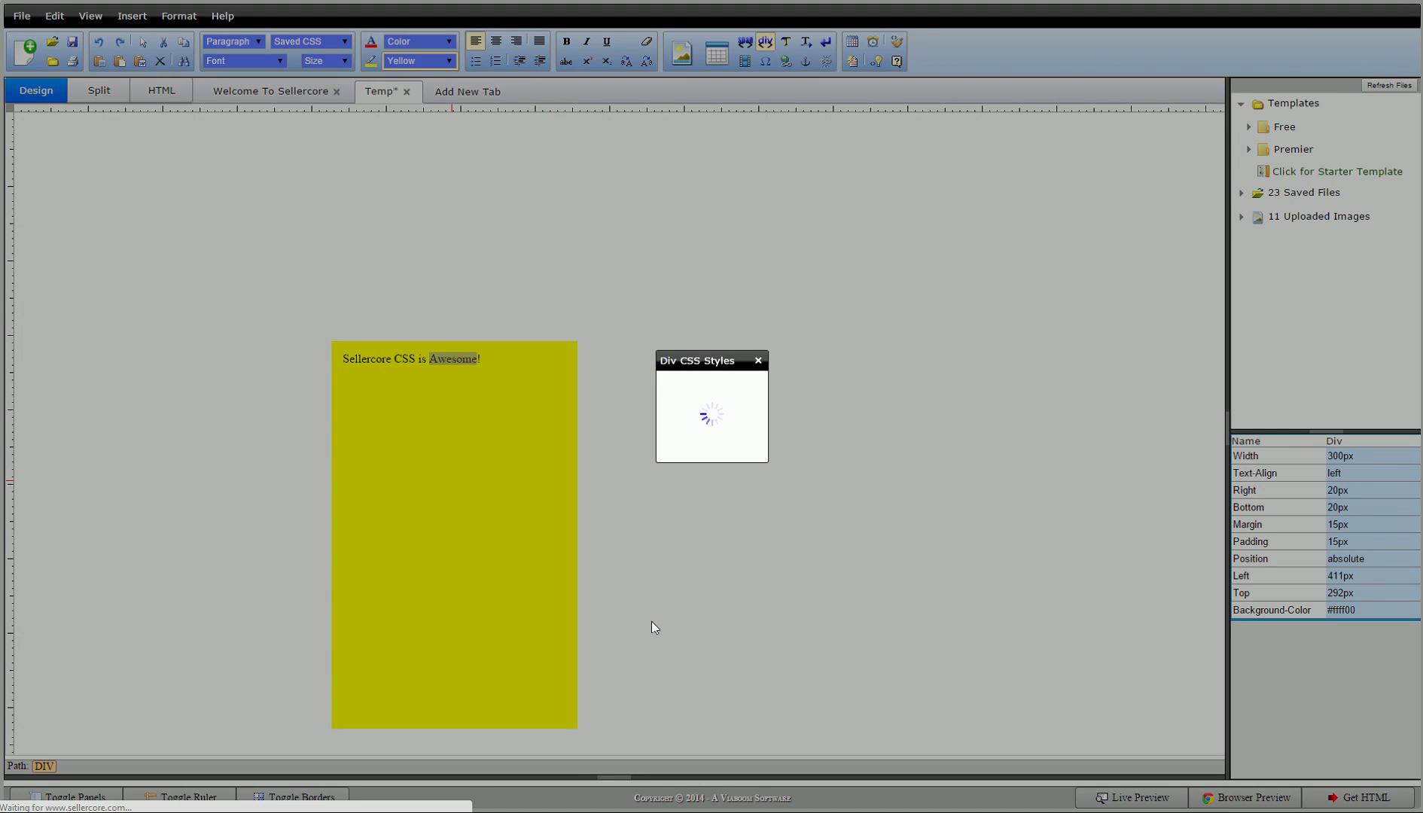
click(690, 188)
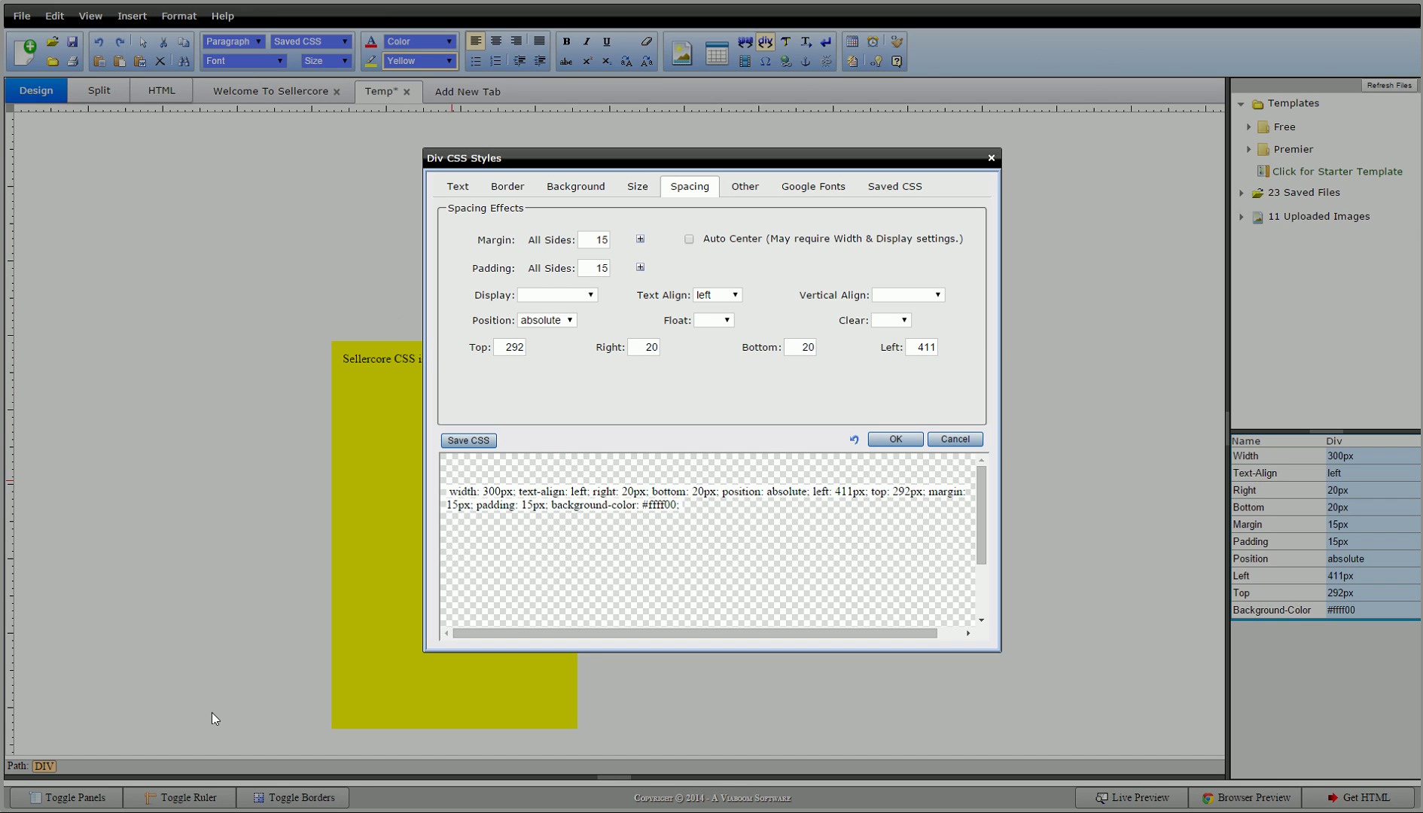
double_click(505, 347)
key(BackSpace)
double_click(643, 348)
key(BackSpace)
double_click(800, 348)
key(BackSpace)
double_click(924, 347)
key(BackSpace)
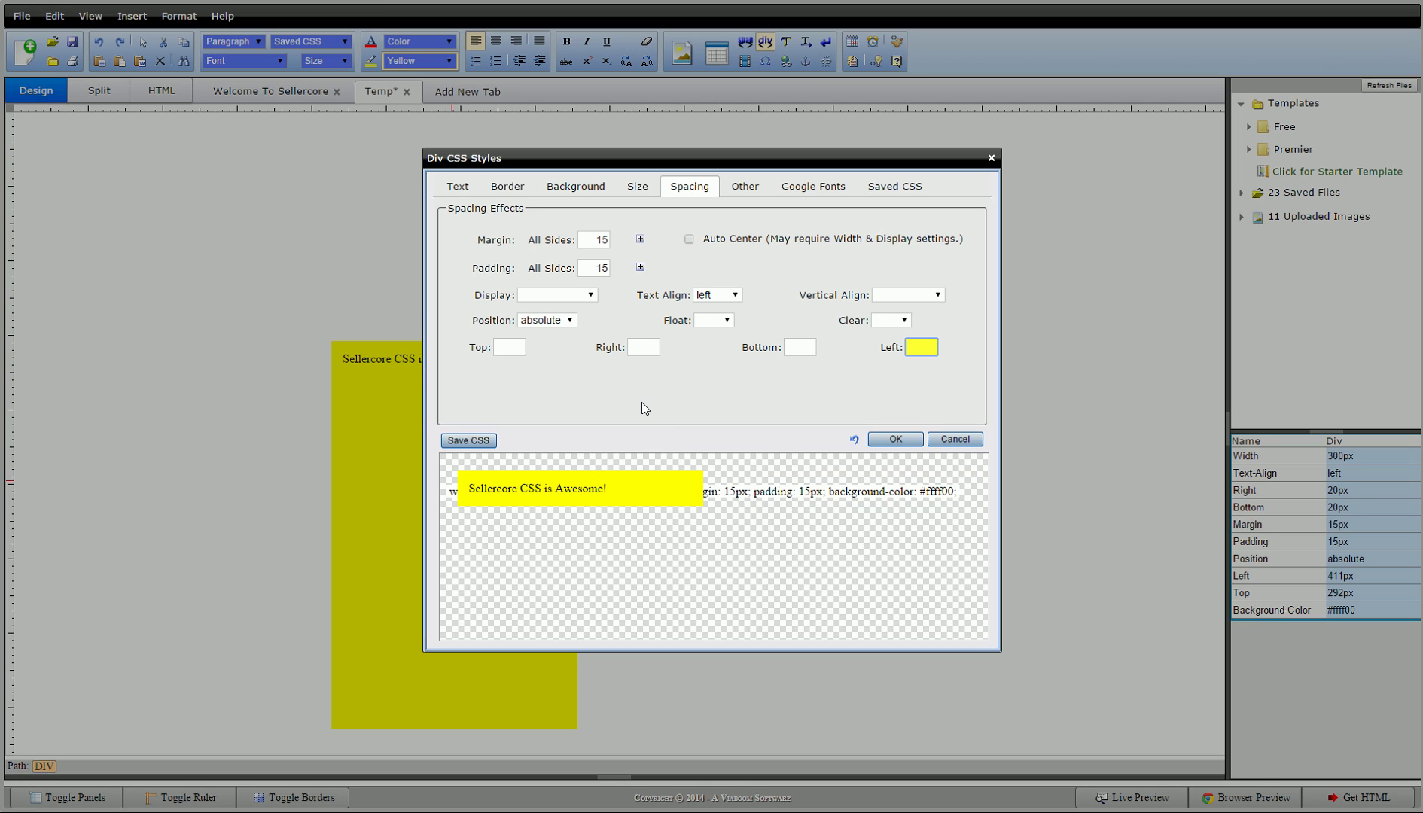
Step: Reset the div's position to blank and view the available display options without choosing one
click(570, 320)
click(539, 334)
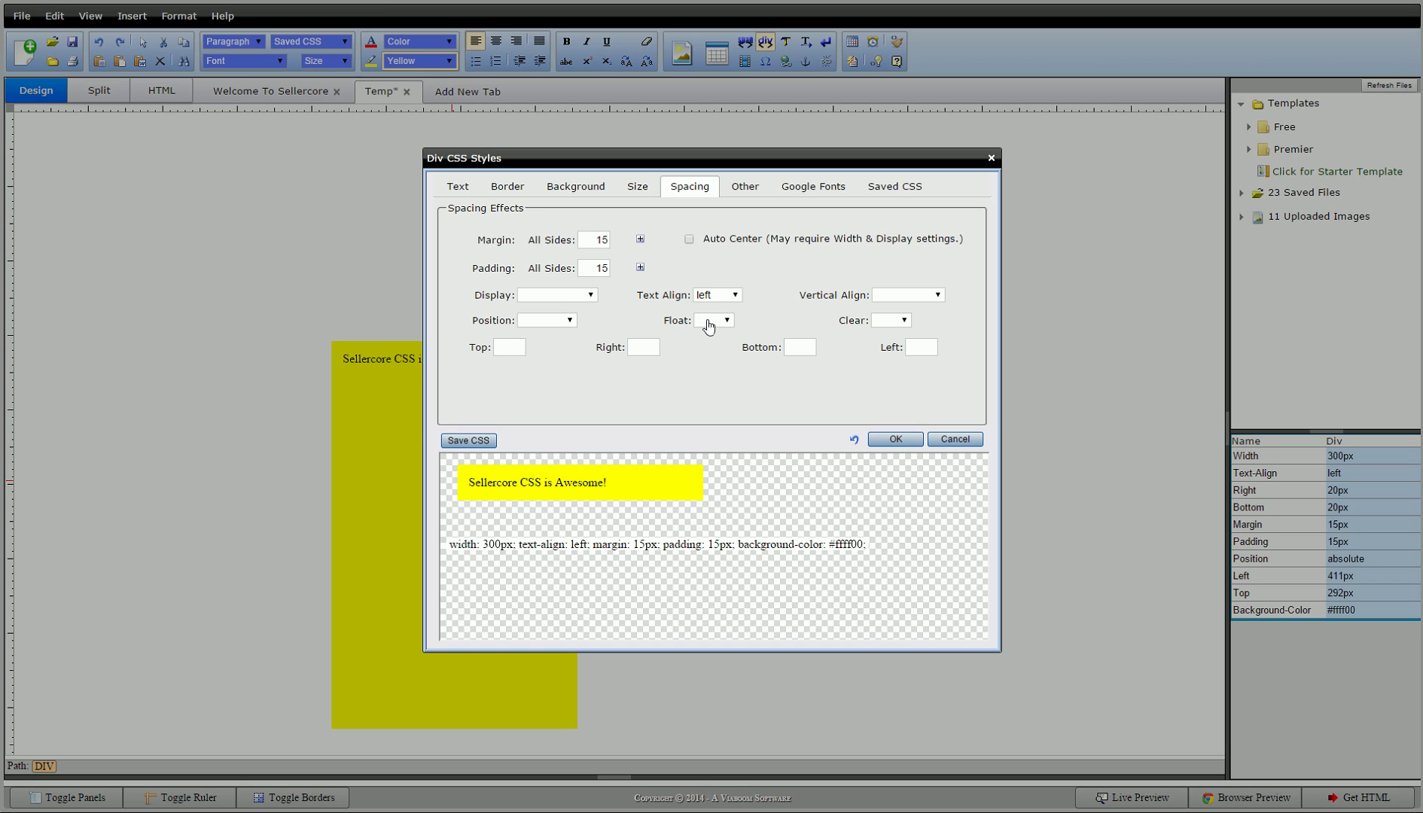
click(554, 297)
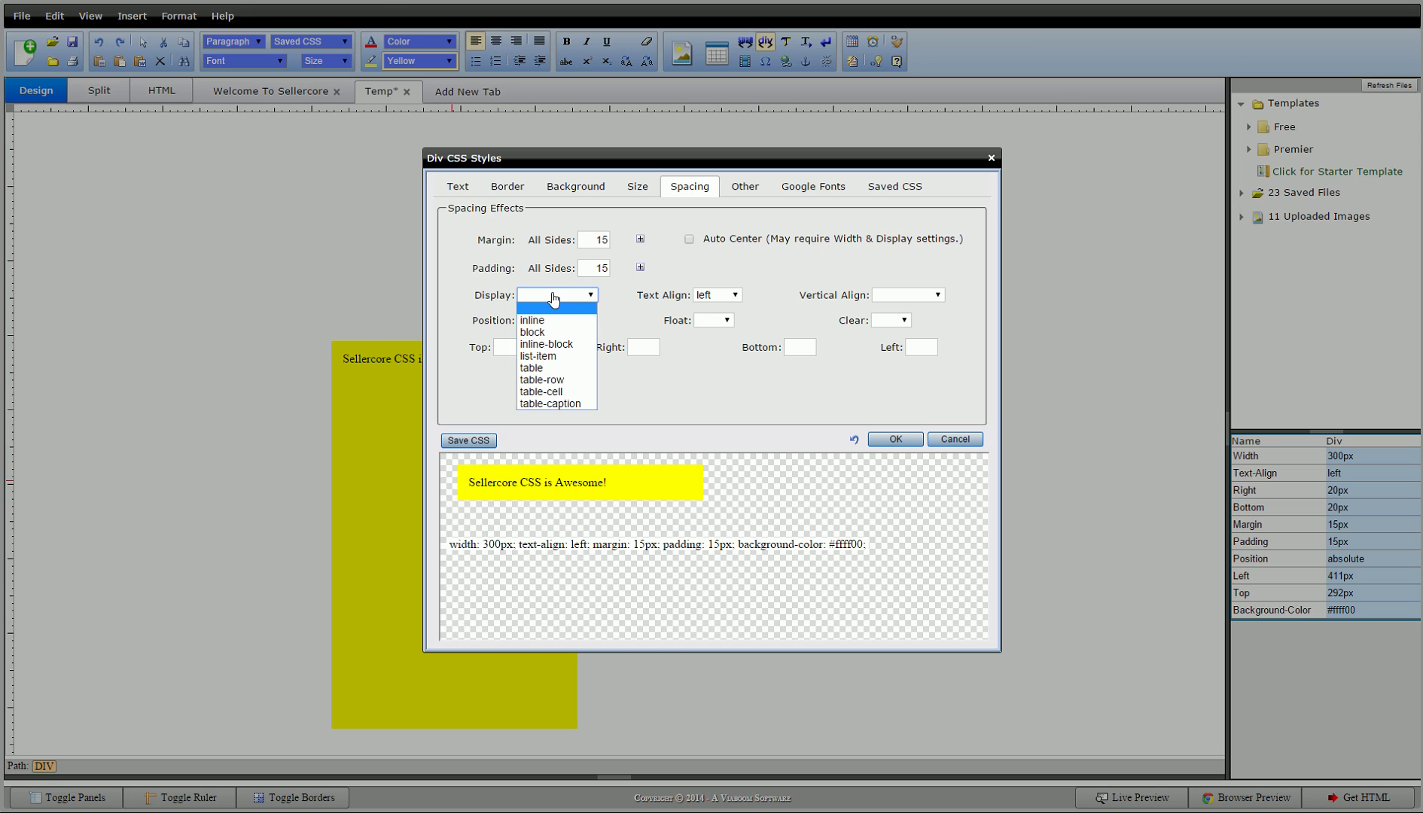
click(694, 381)
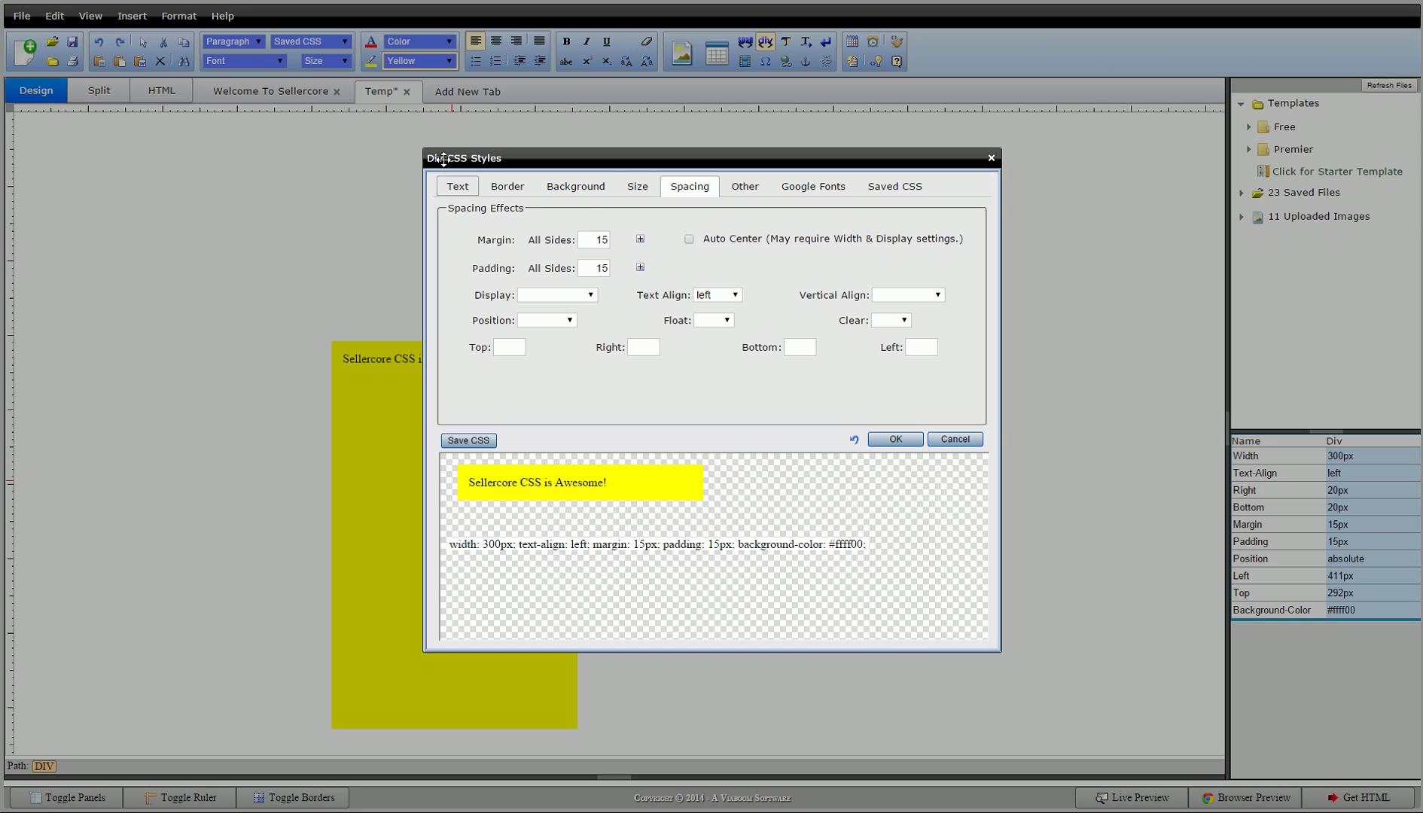
Step: Clear the div's width in its size settings
click(638, 186)
double_click(540, 238)
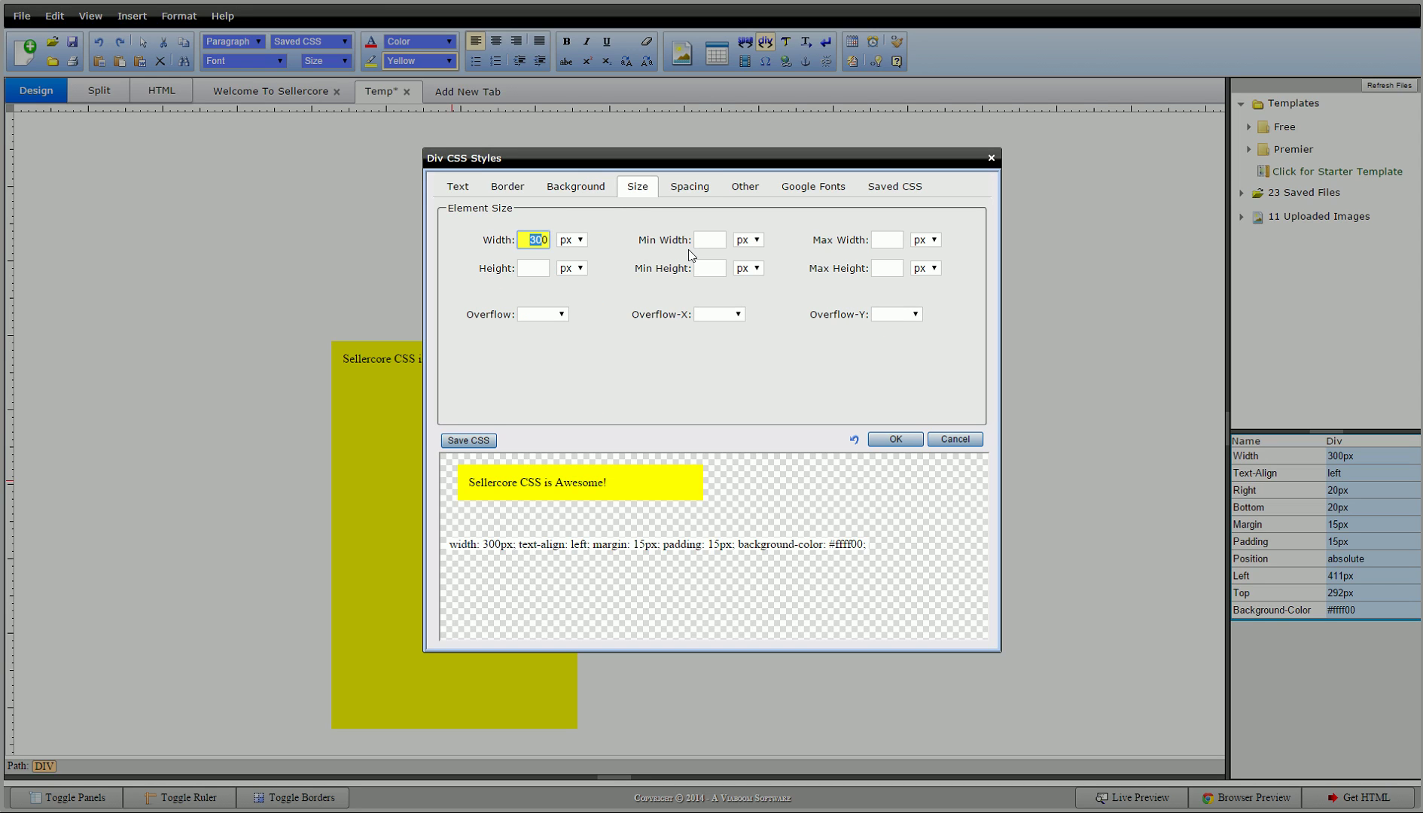
key(Delete)
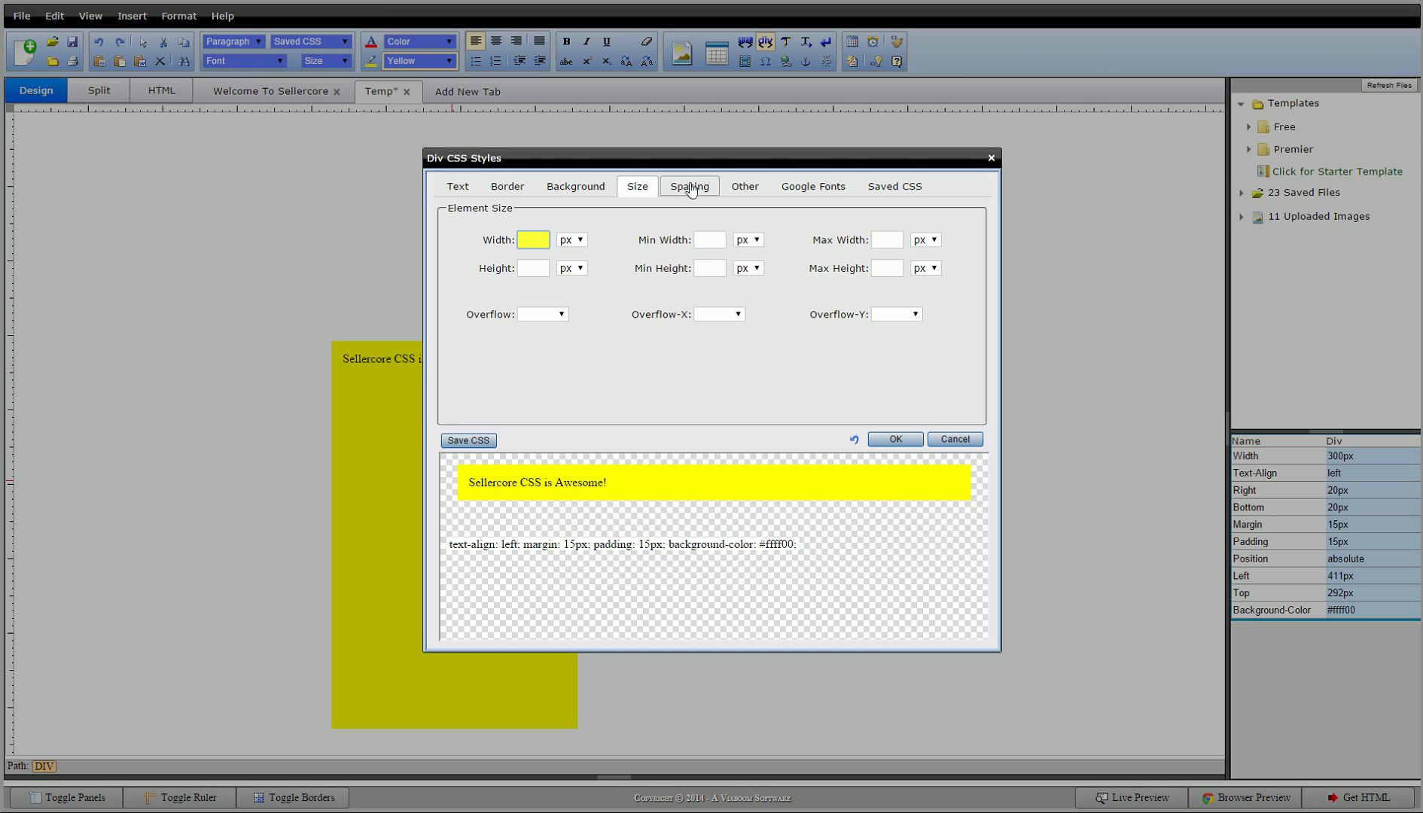
Step: Try the display values inline, inline-block and block on the div in the spacing settings, and reset display to blank
click(689, 186)
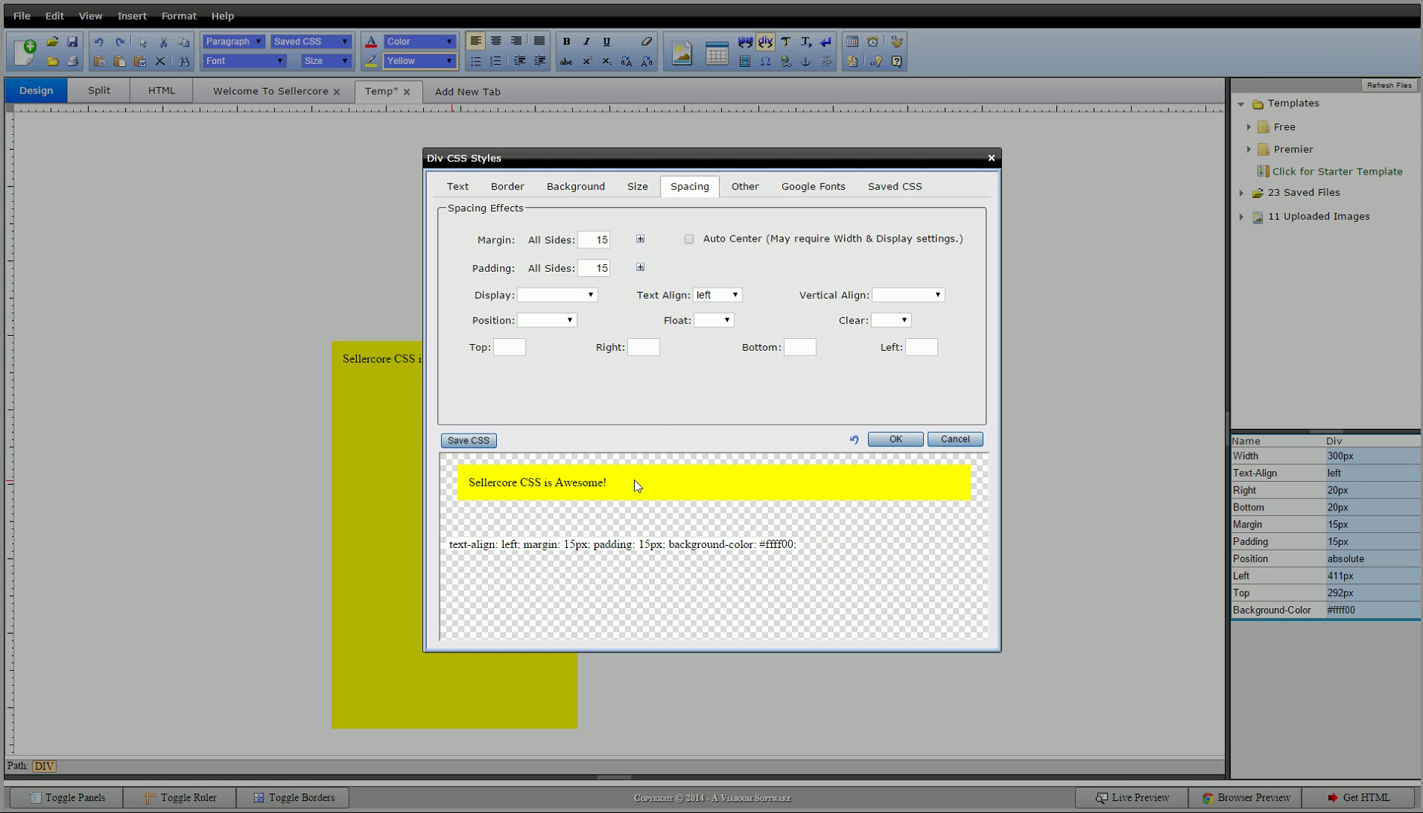
click(540, 295)
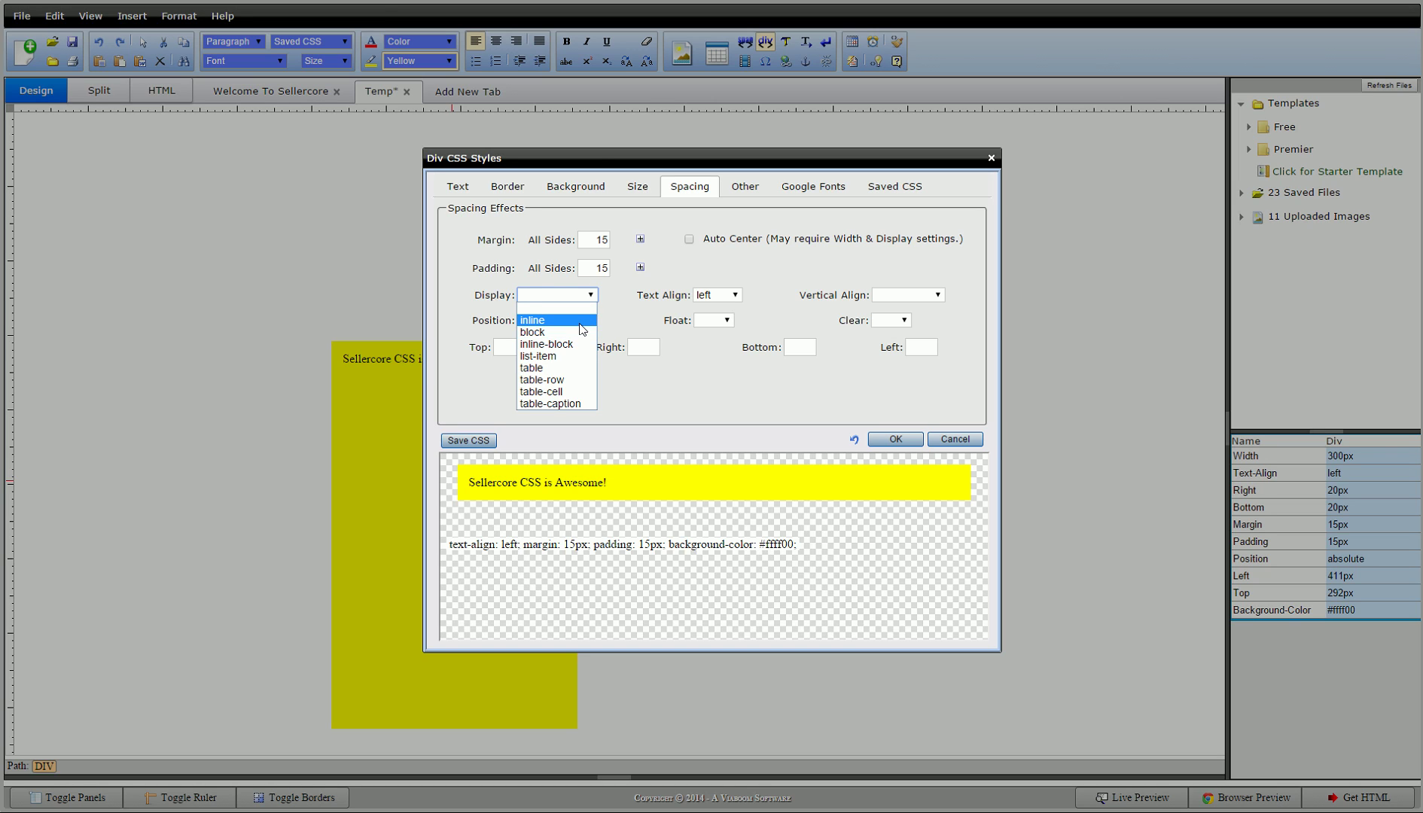
click(558, 320)
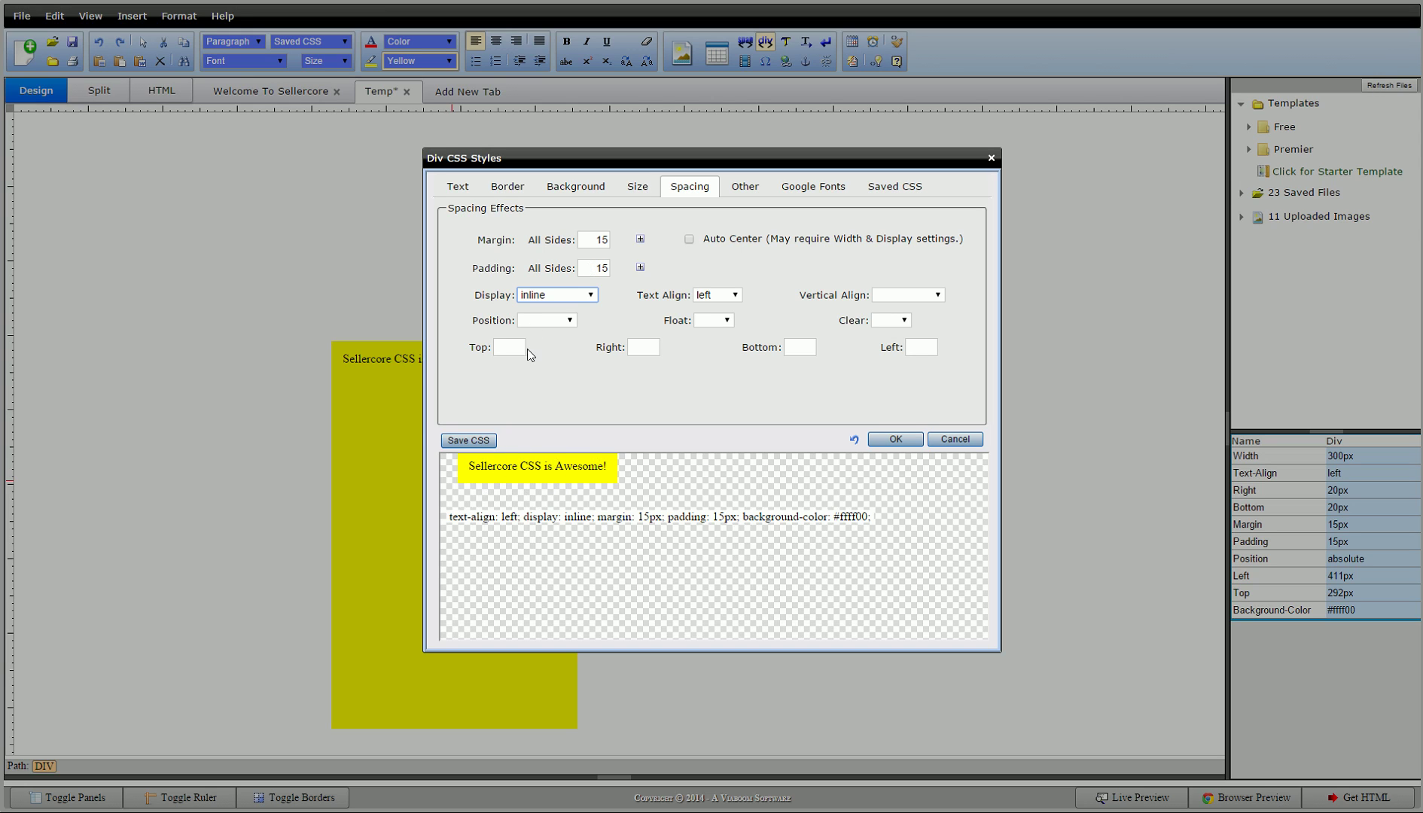
click(542, 300)
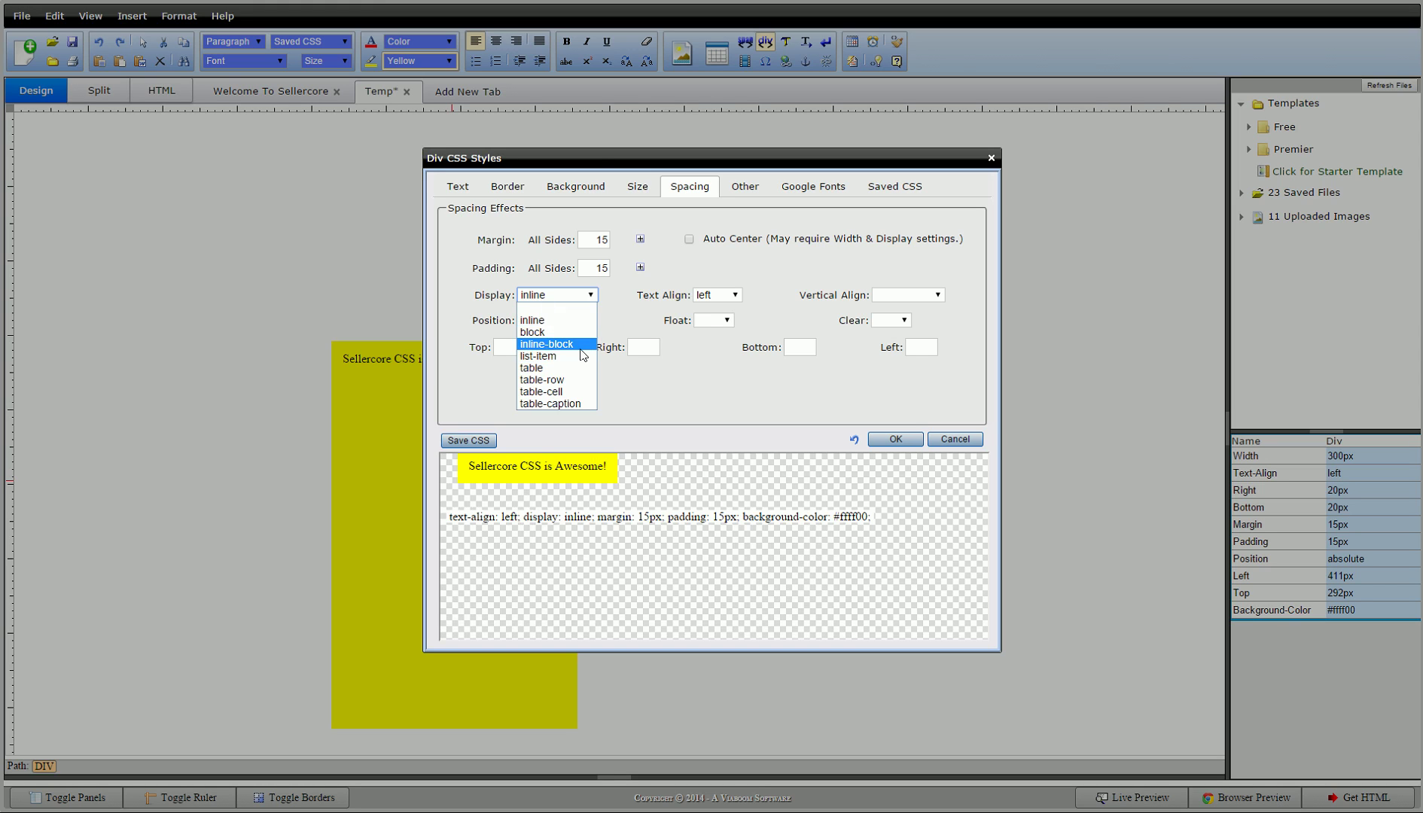
click(562, 344)
click(566, 297)
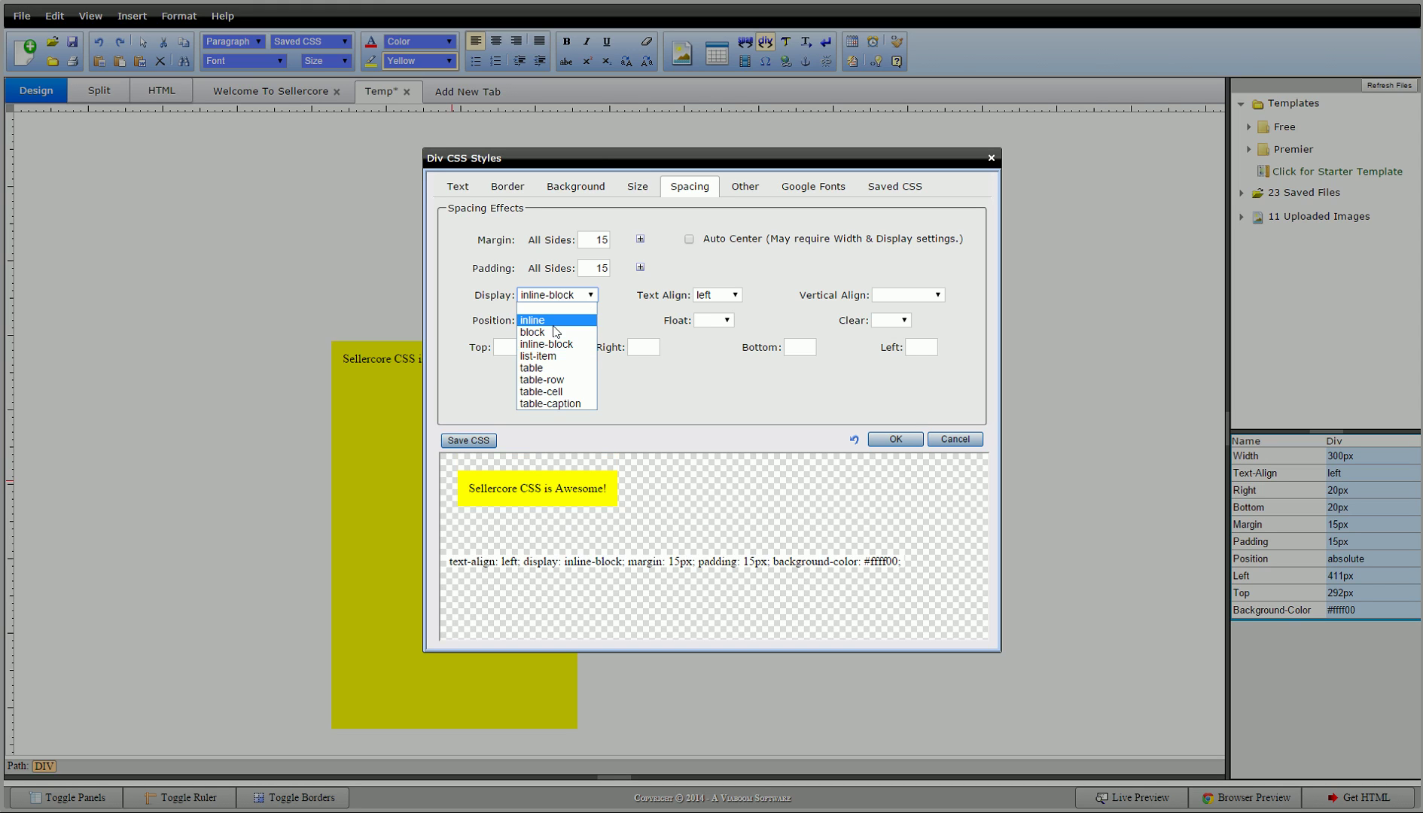
click(557, 319)
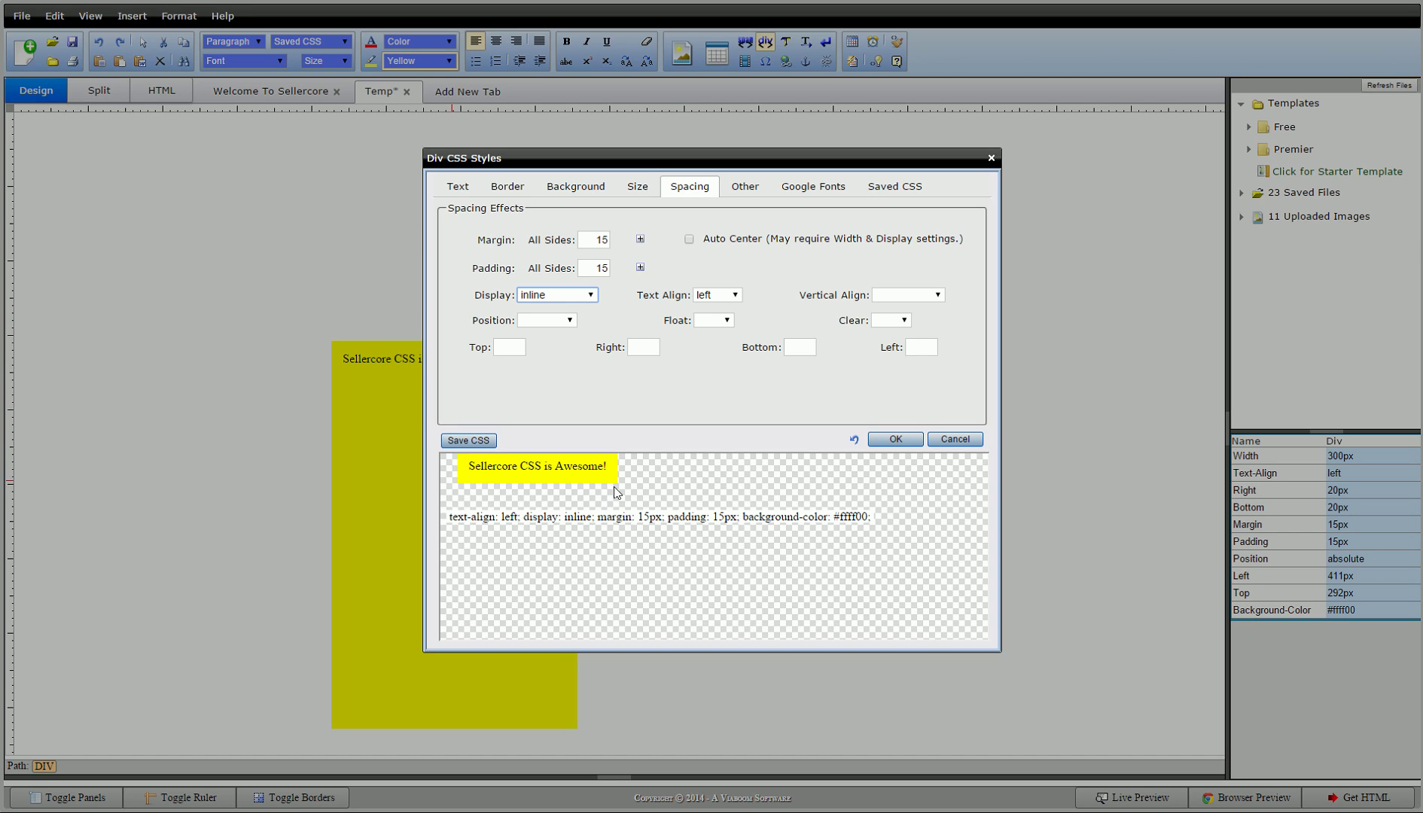
click(555, 302)
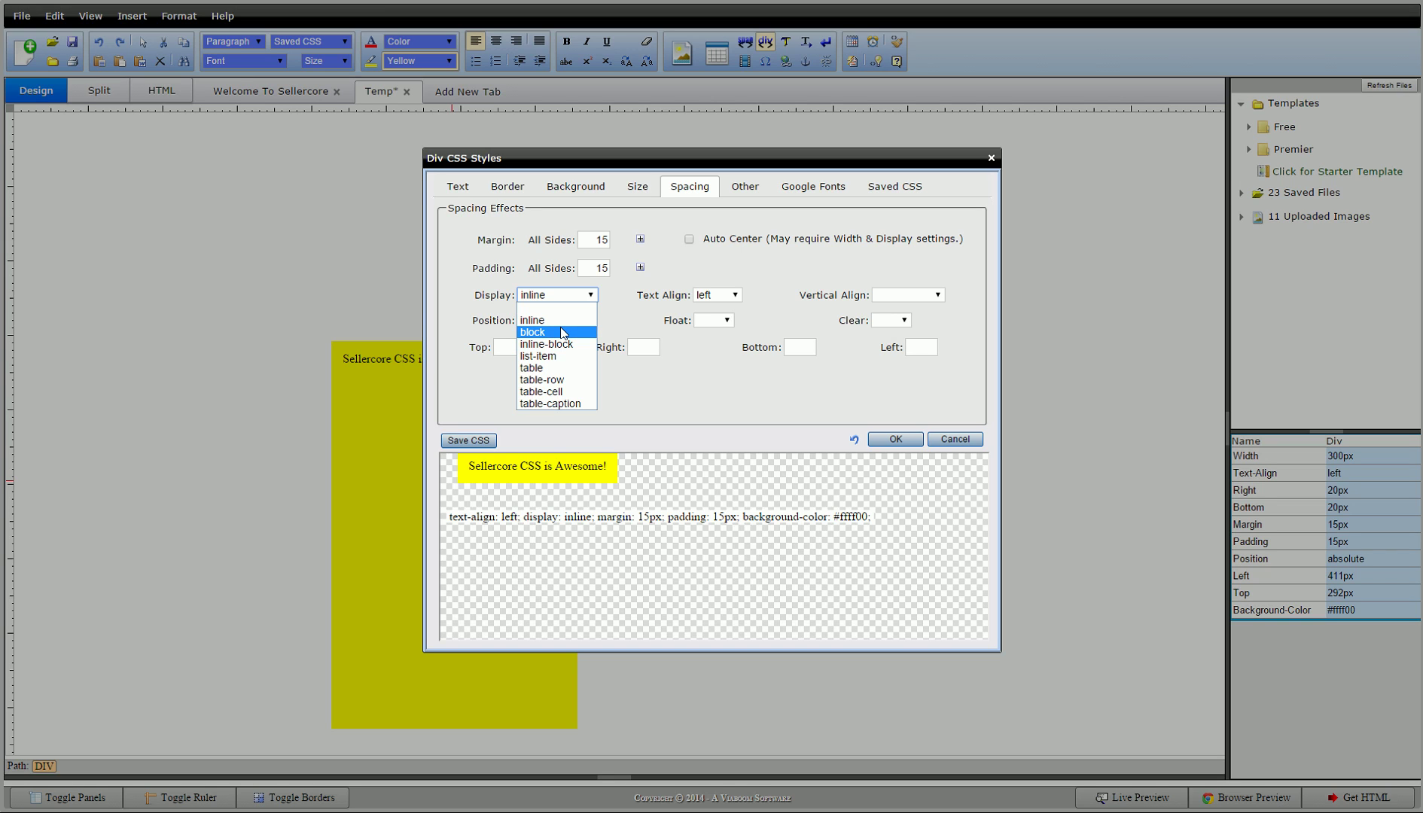
click(560, 334)
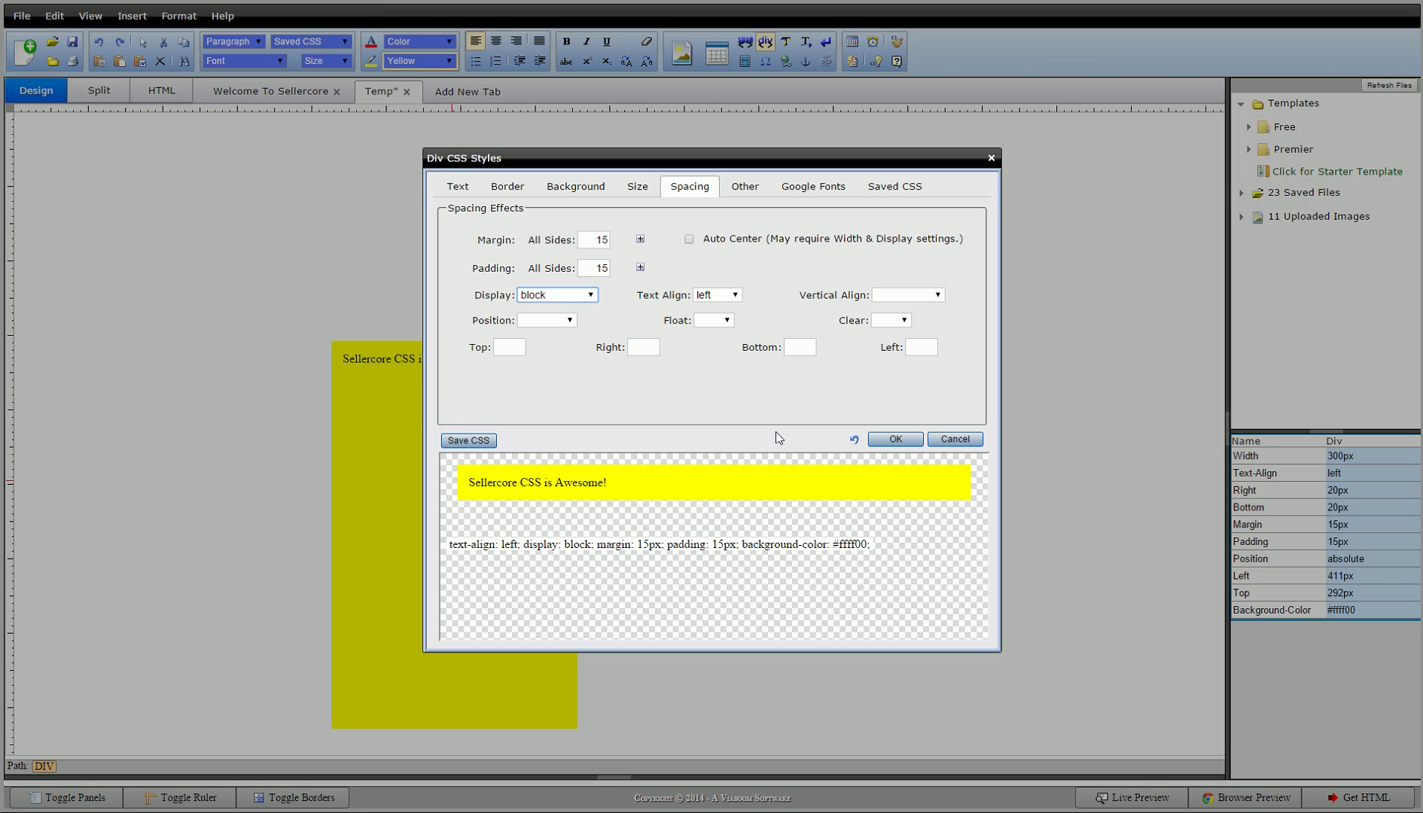
click(565, 300)
click(557, 309)
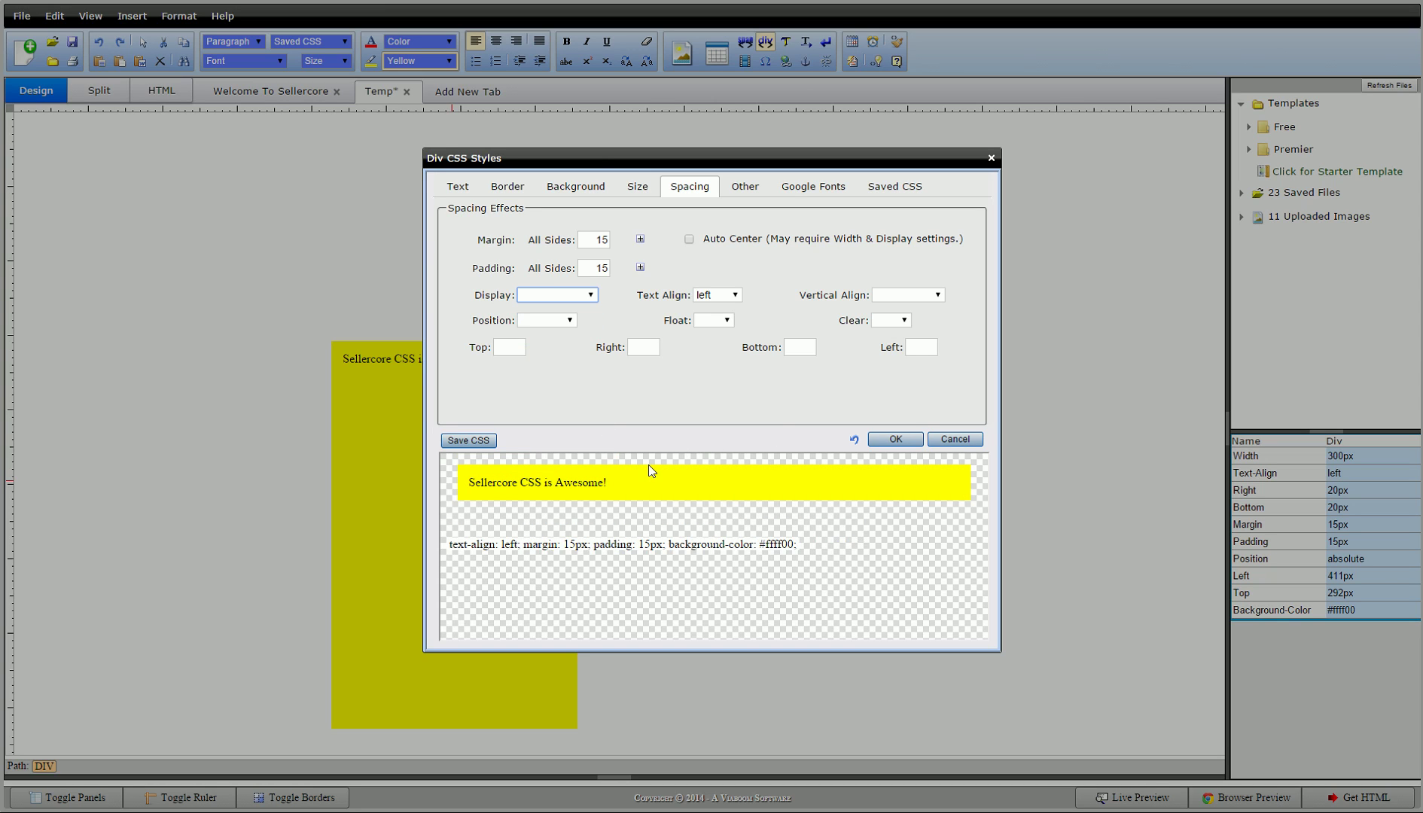
Step: Save the div's current yellow style as saved CSS, and apply a #00FFFF background color to the div
click(470, 442)
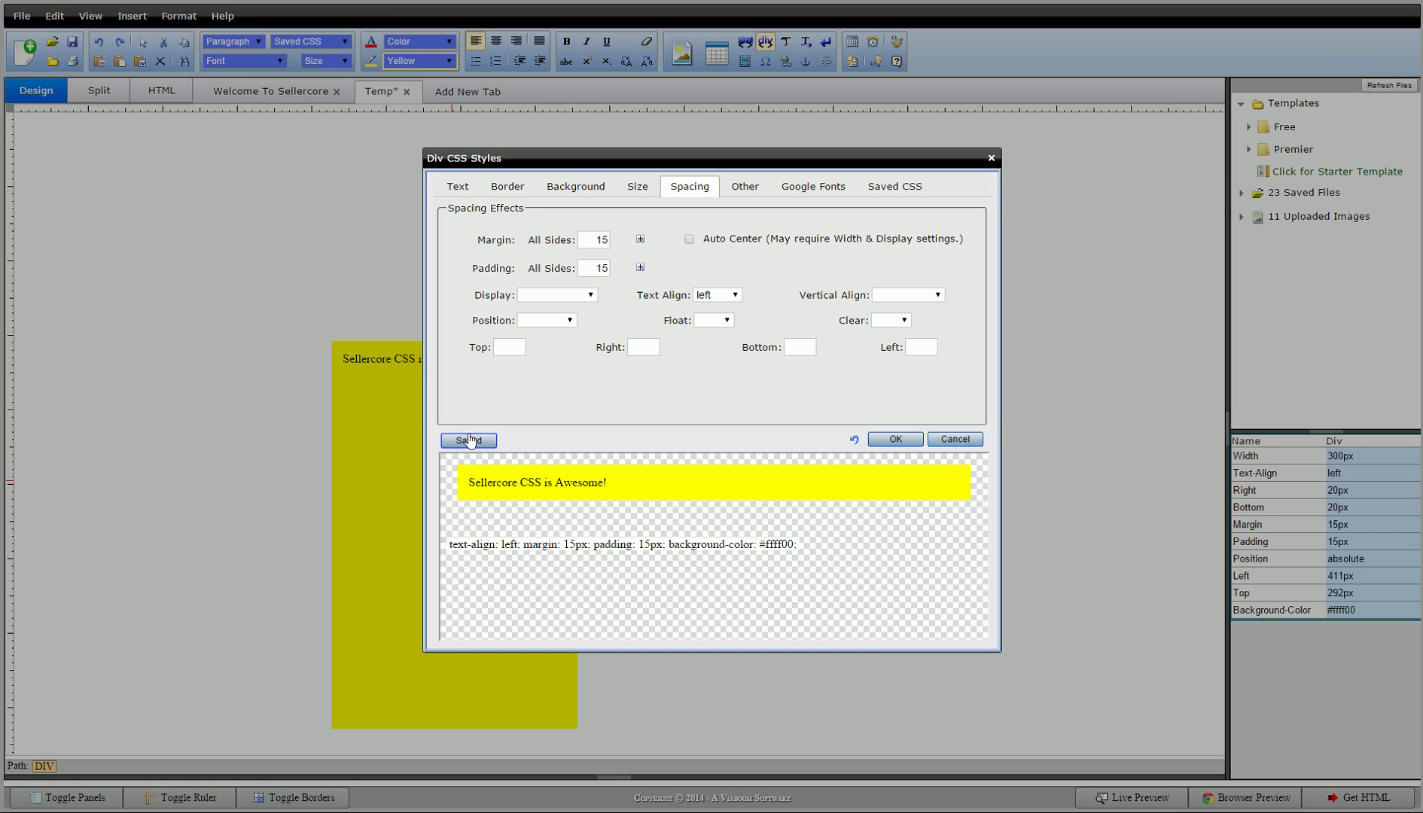
click(569, 188)
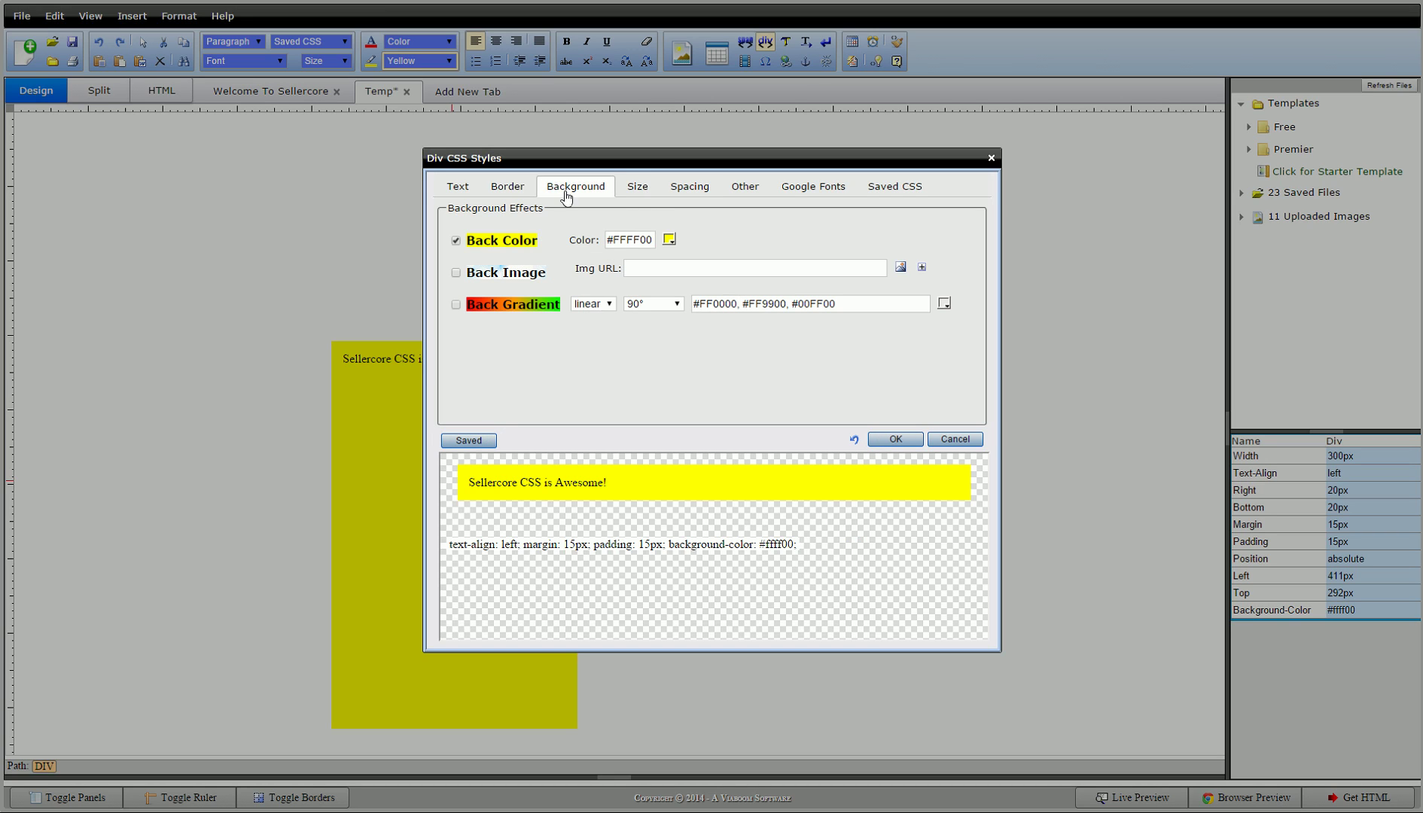
click(669, 240)
click(595, 335)
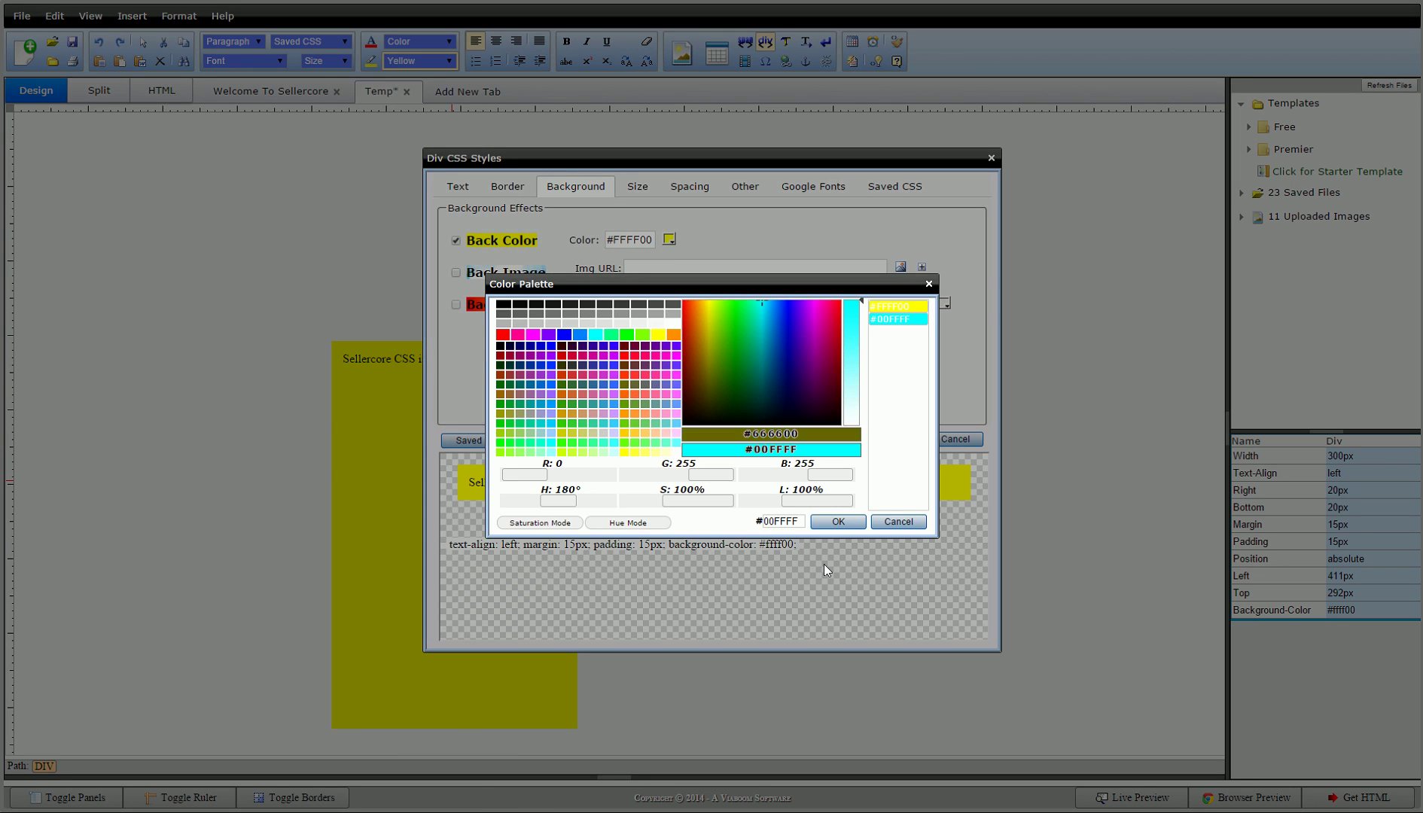
click(837, 522)
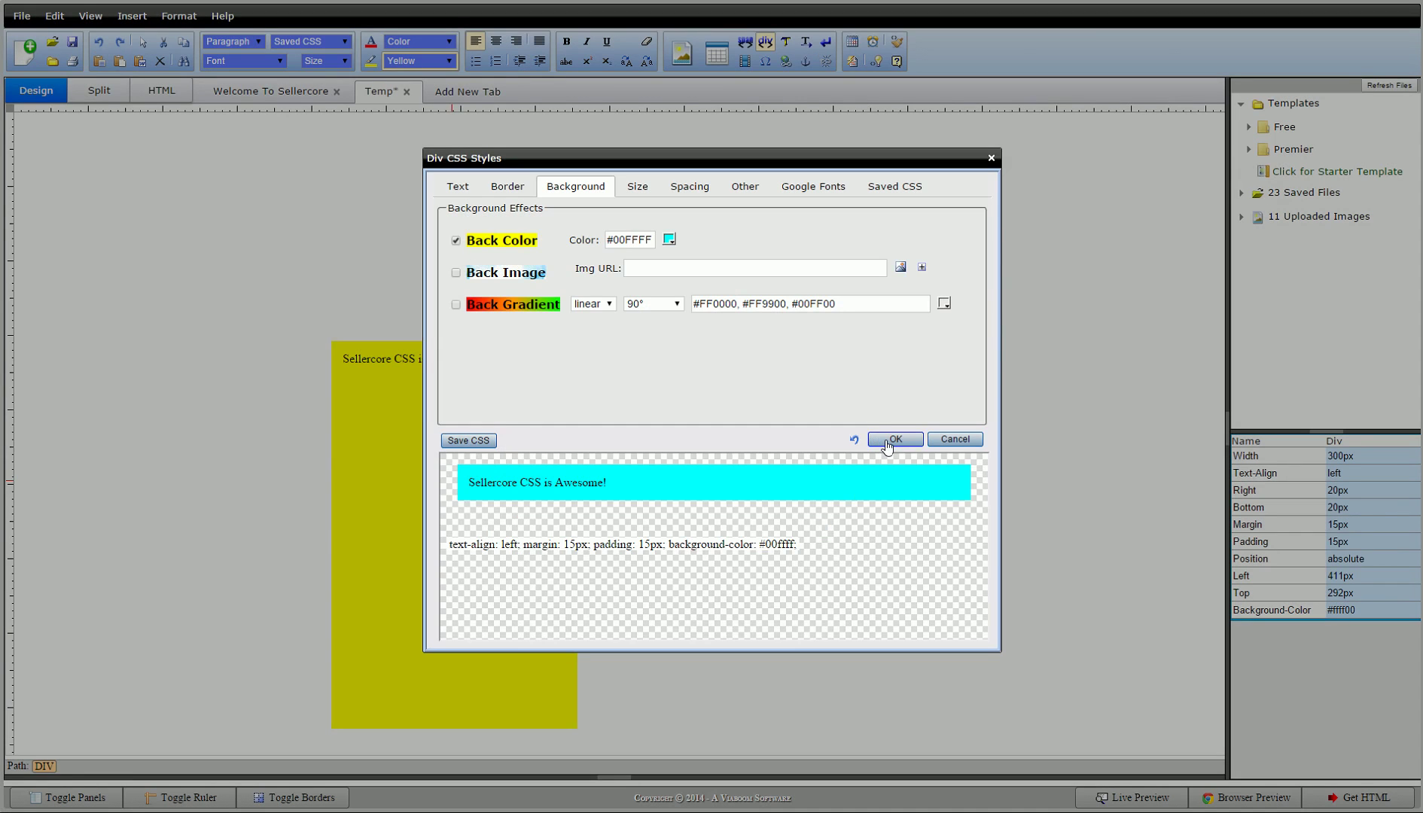
click(894, 441)
Step: Duplicate the cyan div's line in the HTML source and return to the design view
click(161, 90)
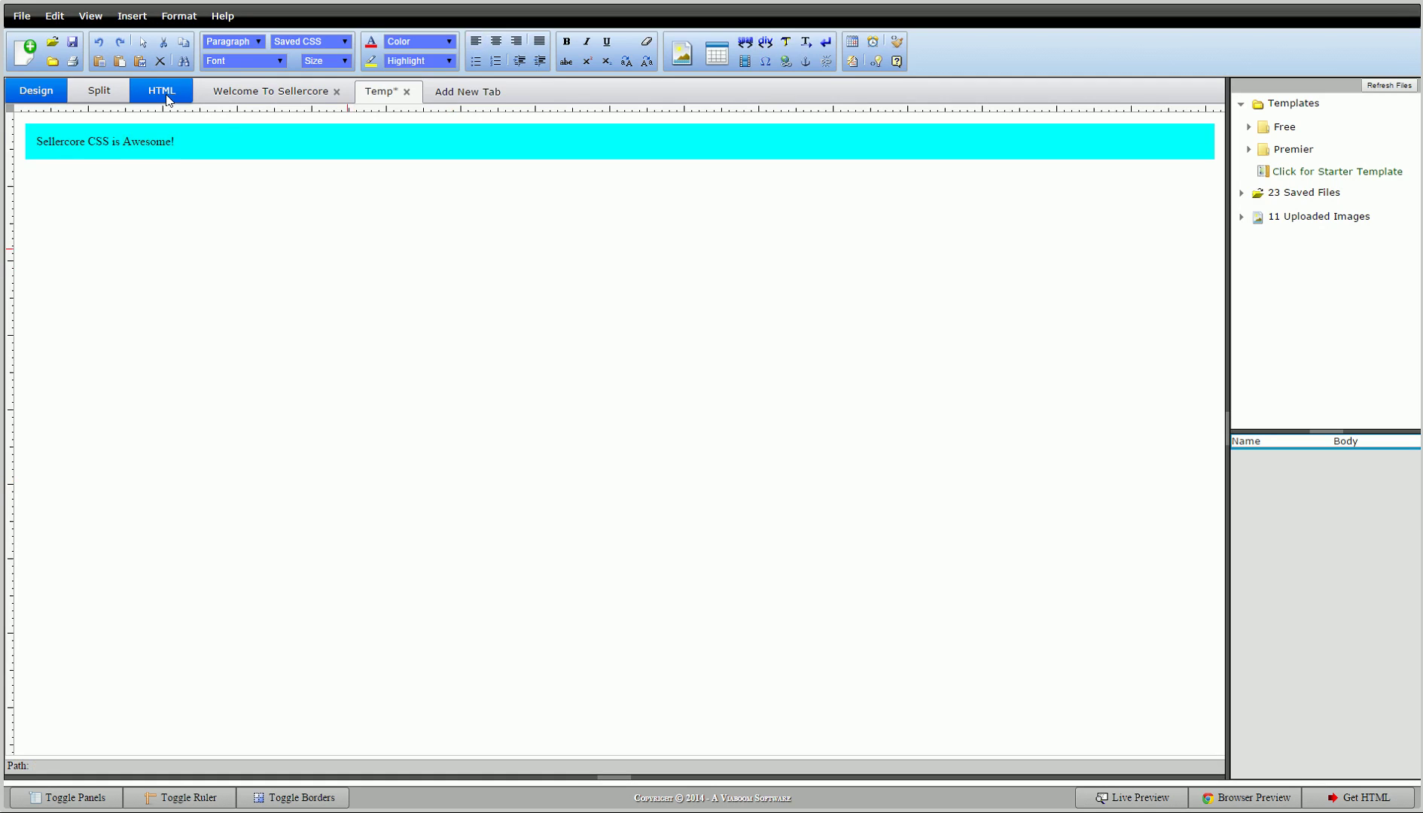
key(ctrl+a)
key(ctrl+c)
click(259, 156)
key(Return)
key(ctrl+v)
click(61, 98)
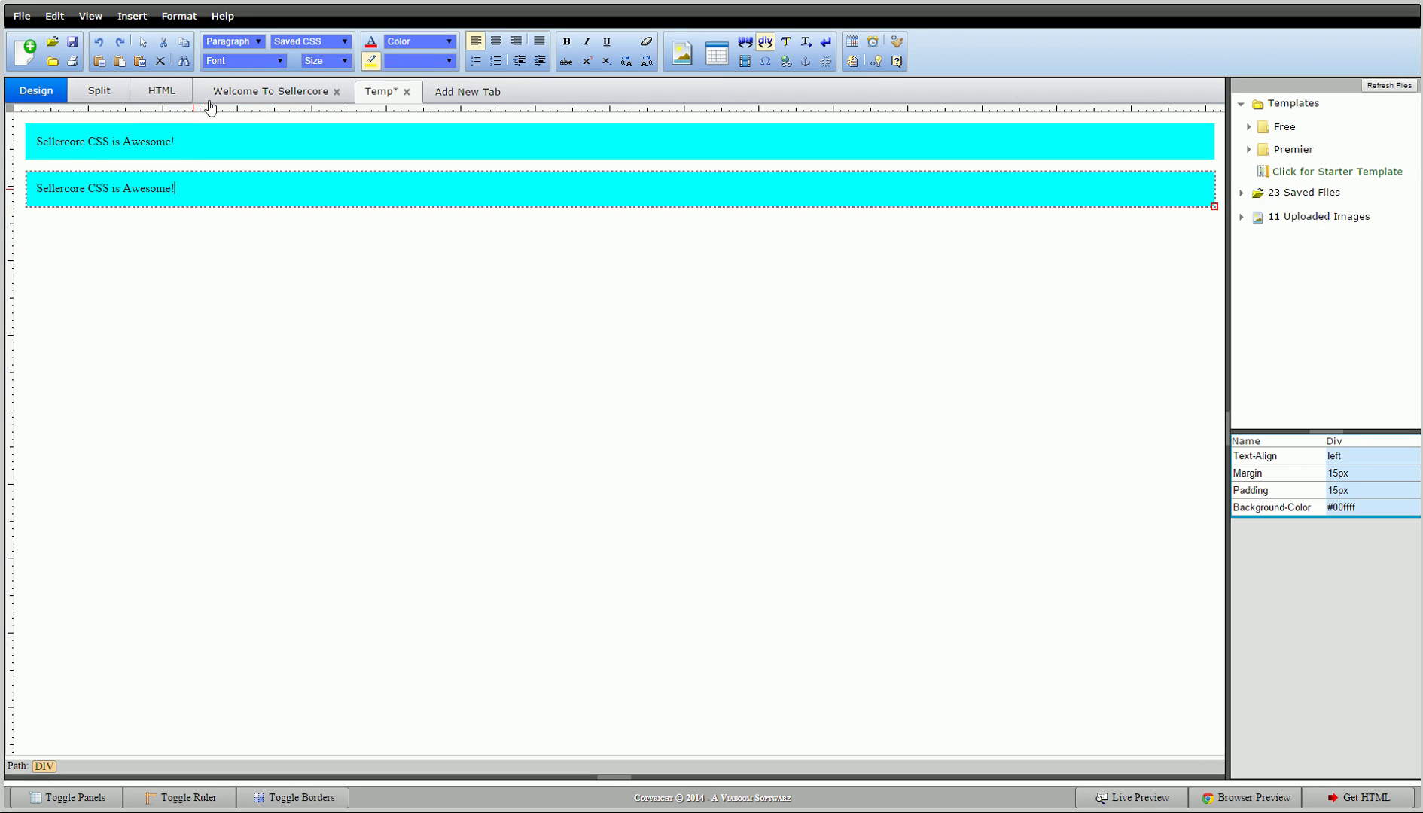
Step: Apply the saved yellow CSS style to the second div and deselect it
click(326, 43)
click(329, 97)
click(466, 344)
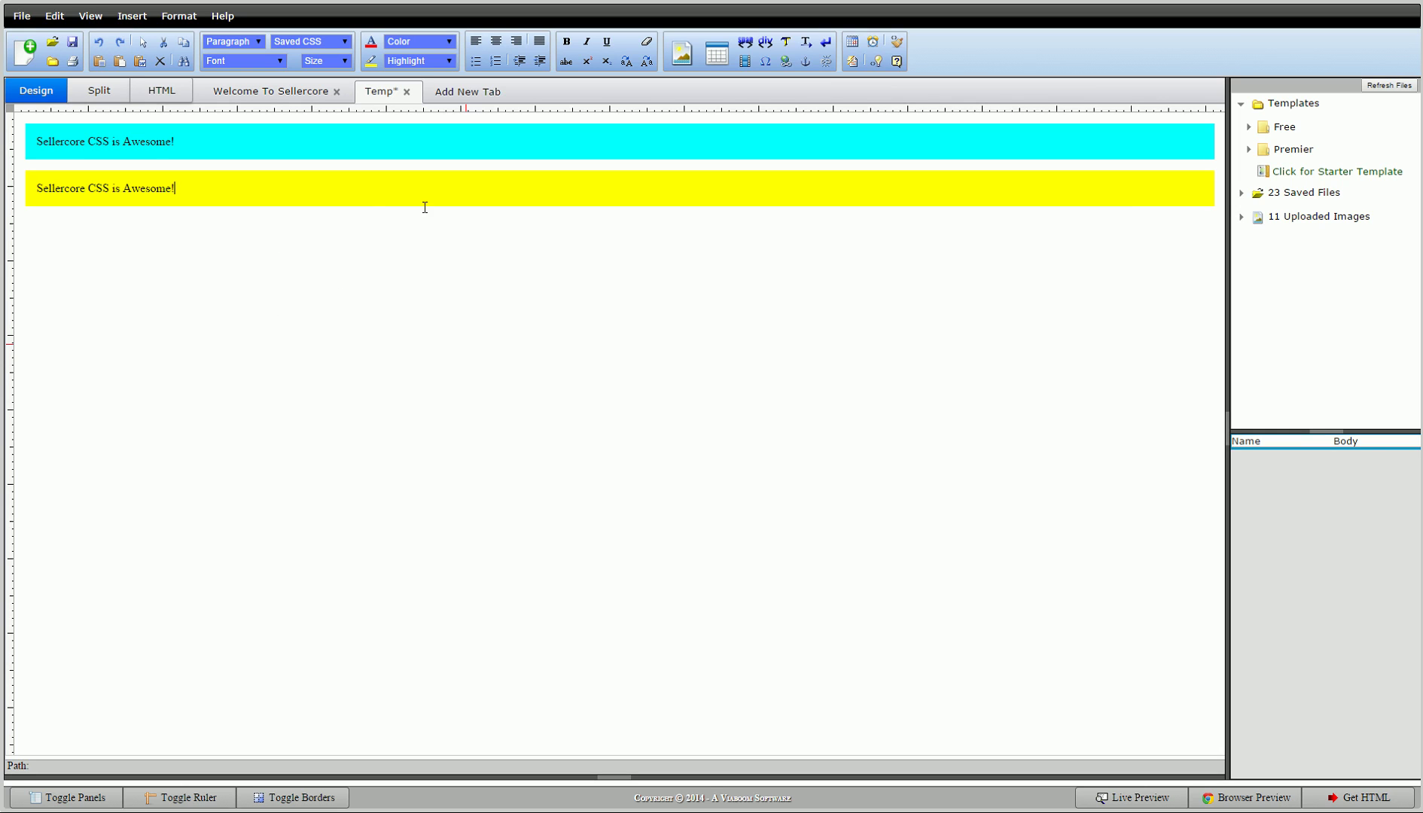
Step: Set the cyan div's display to inline-block in its CSS spacing settings, and append "sssss" to its text
click(257, 142)
right_click(256, 141)
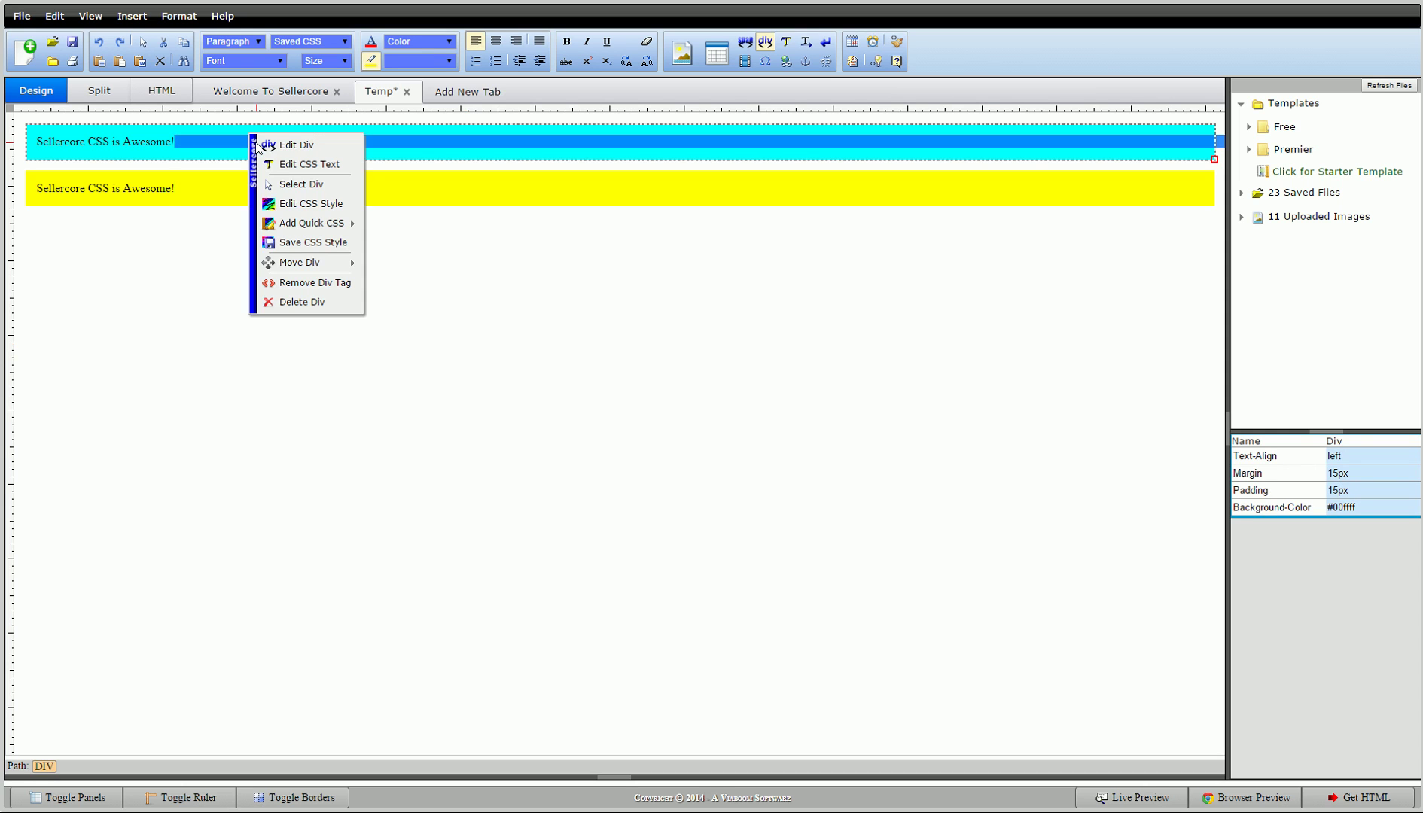
click(324, 206)
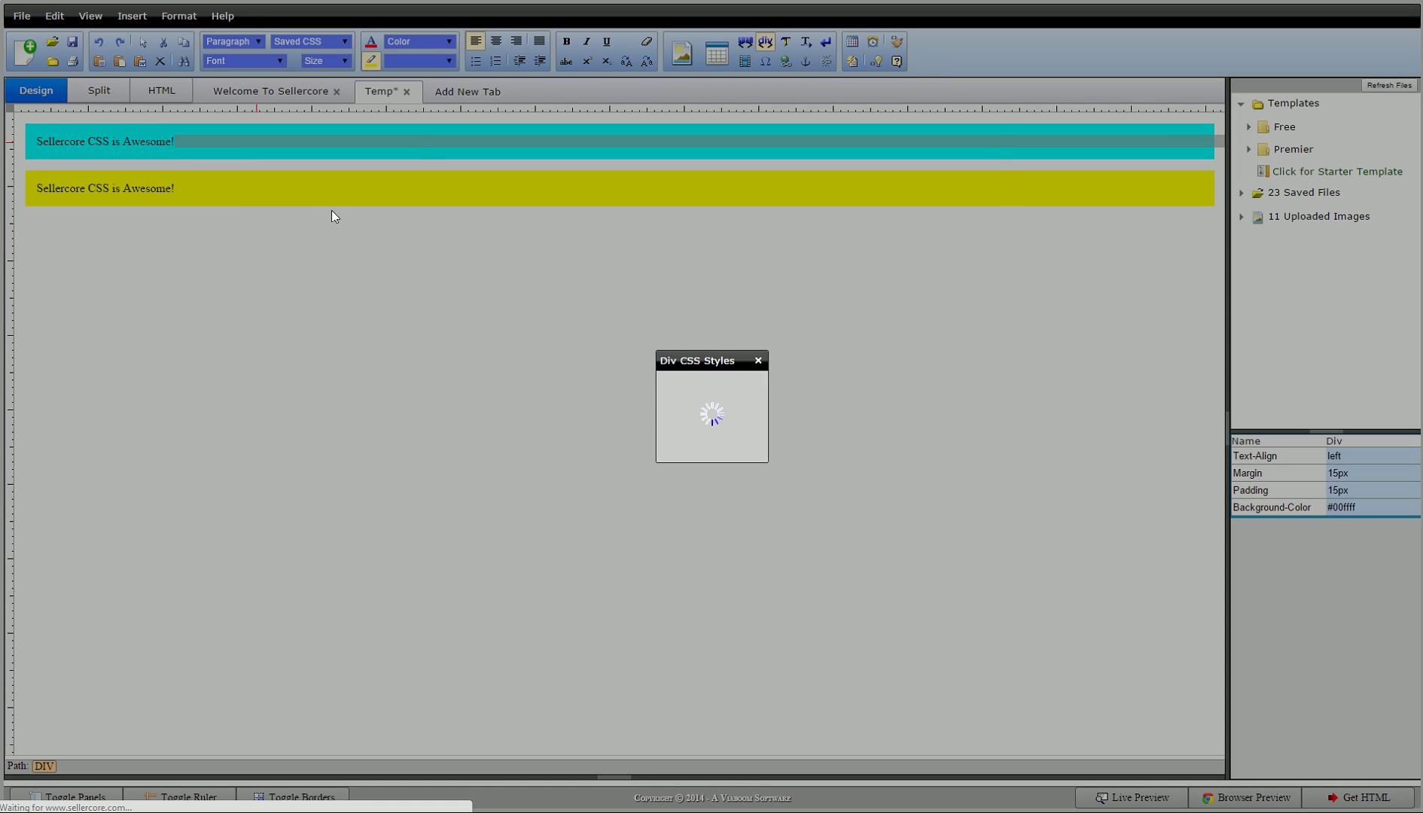
click(688, 195)
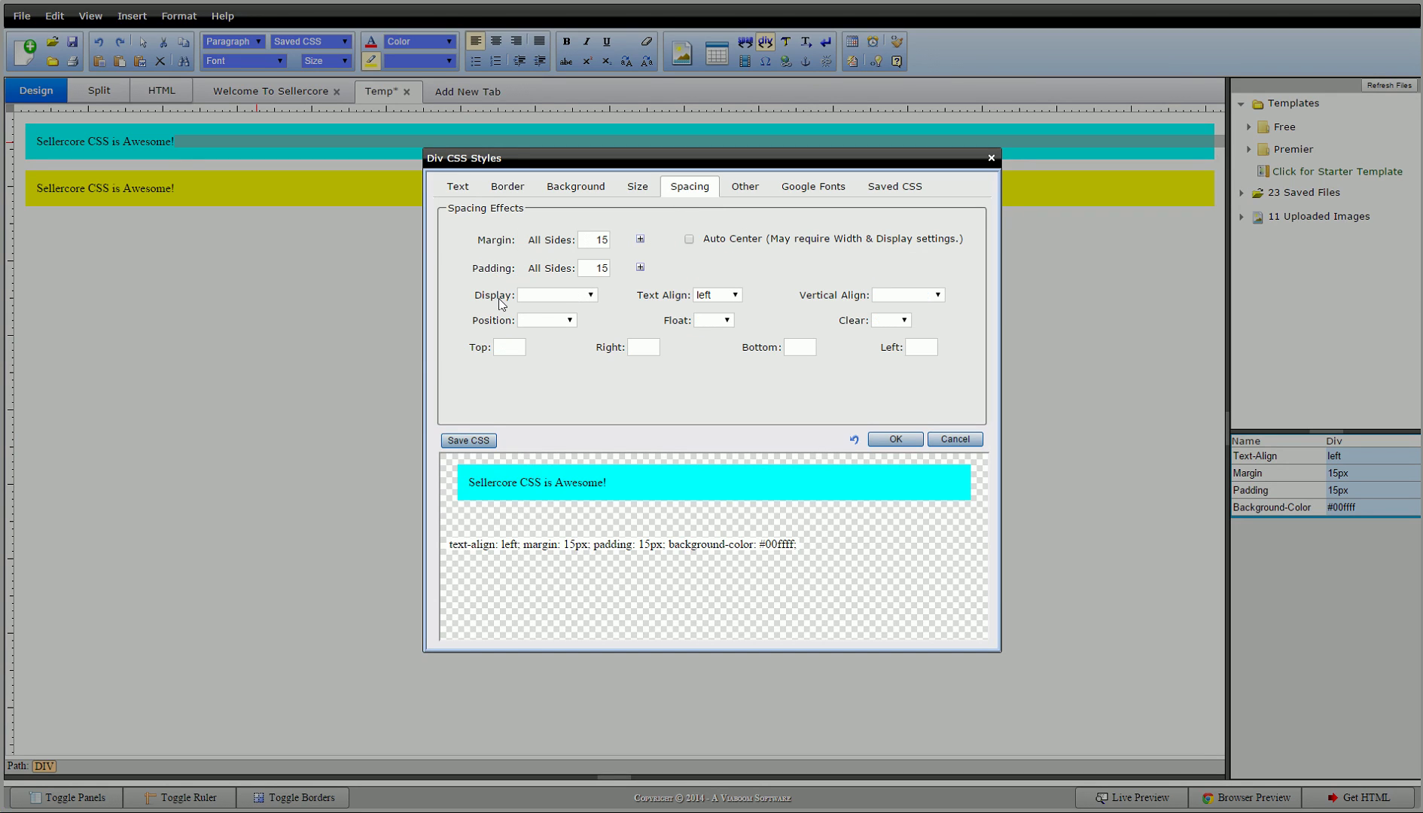
click(561, 296)
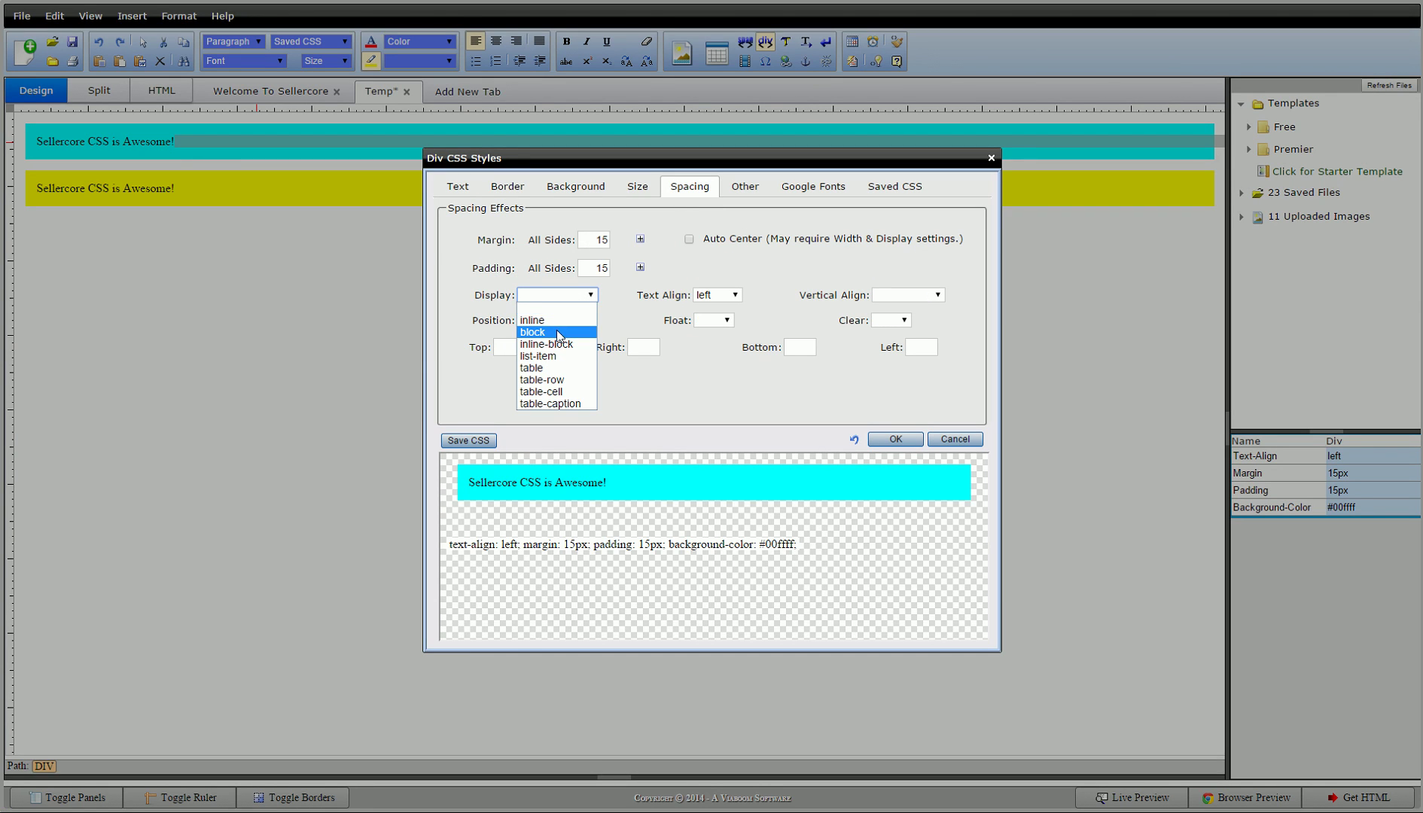
click(559, 333)
click(568, 297)
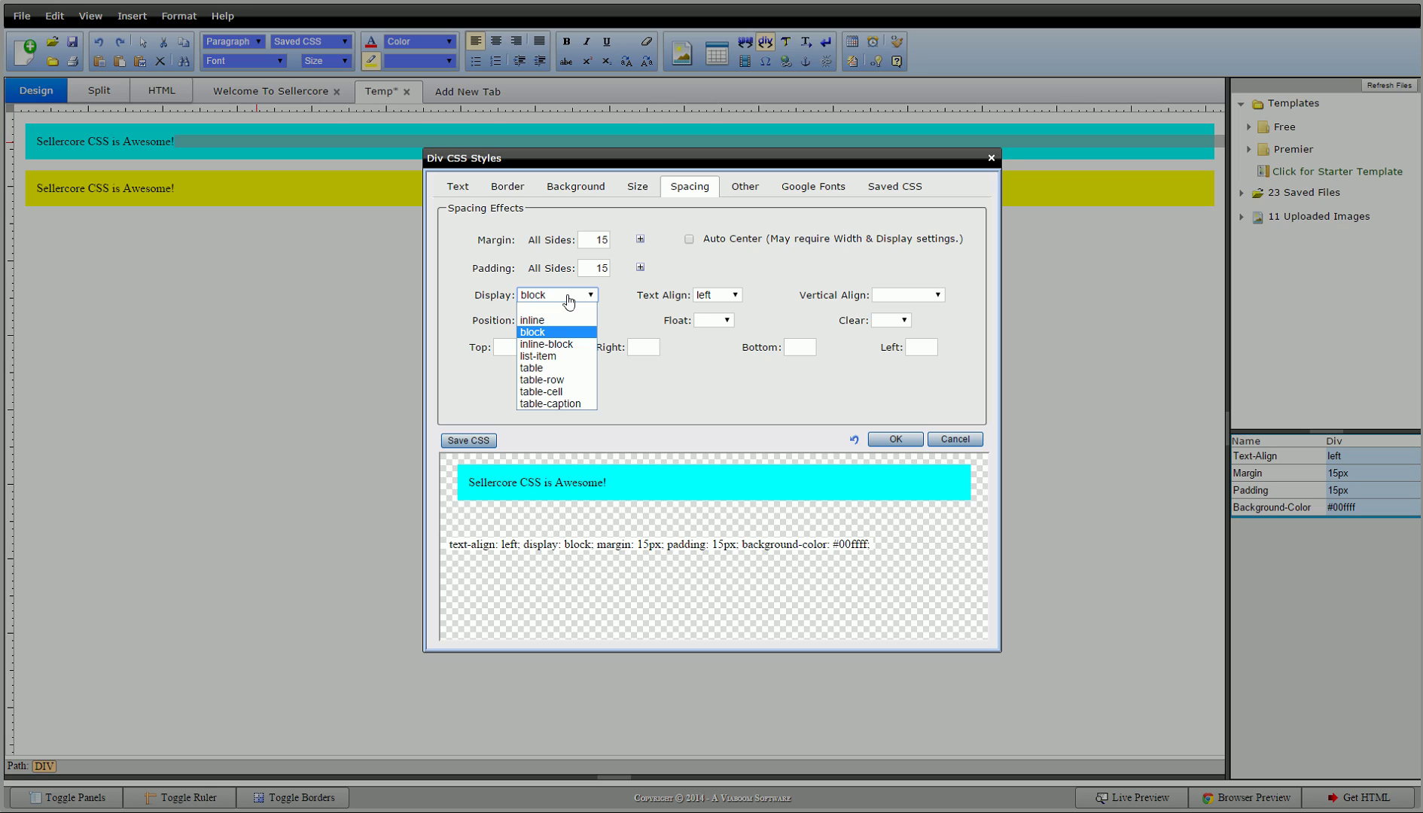
click(567, 346)
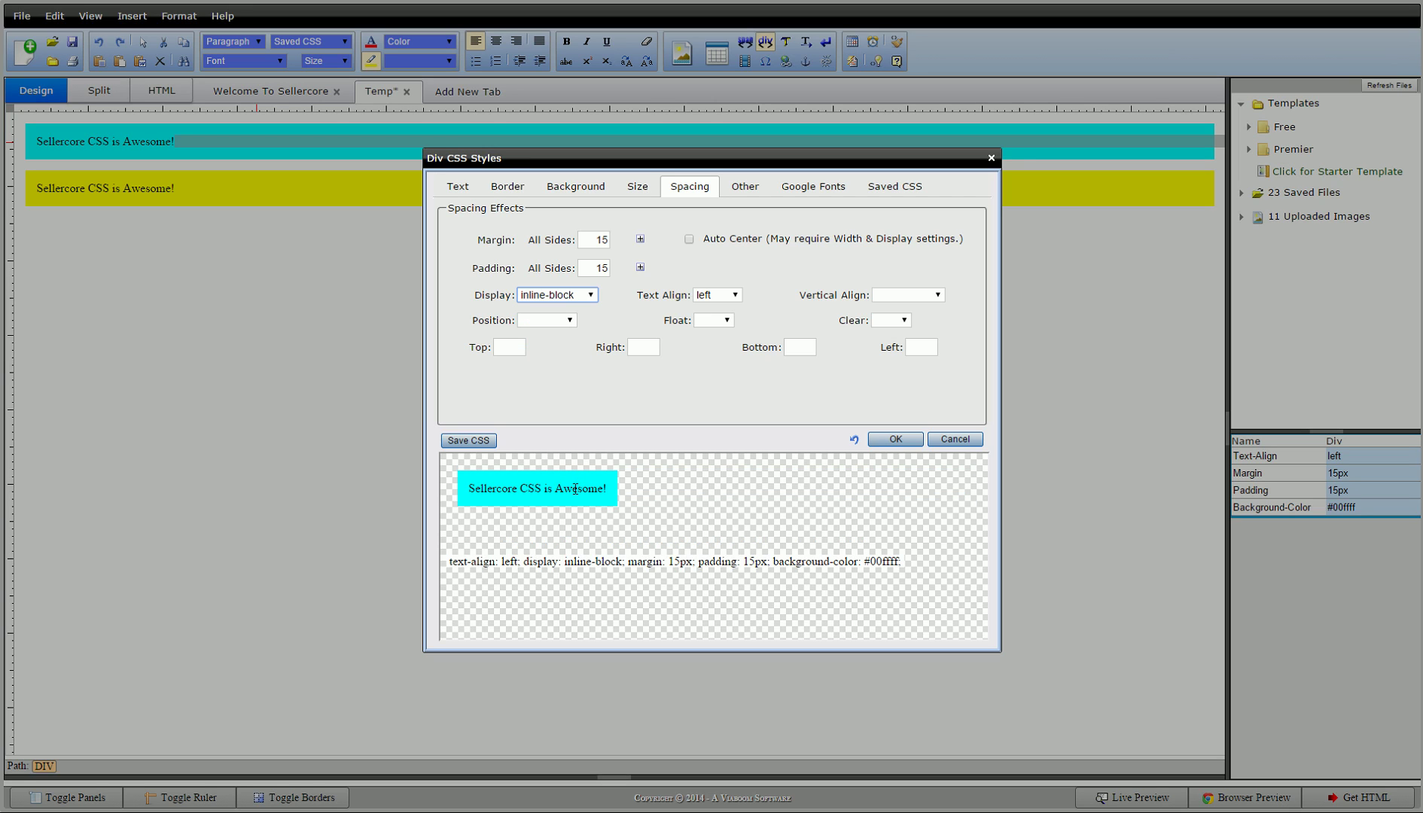
click(887, 439)
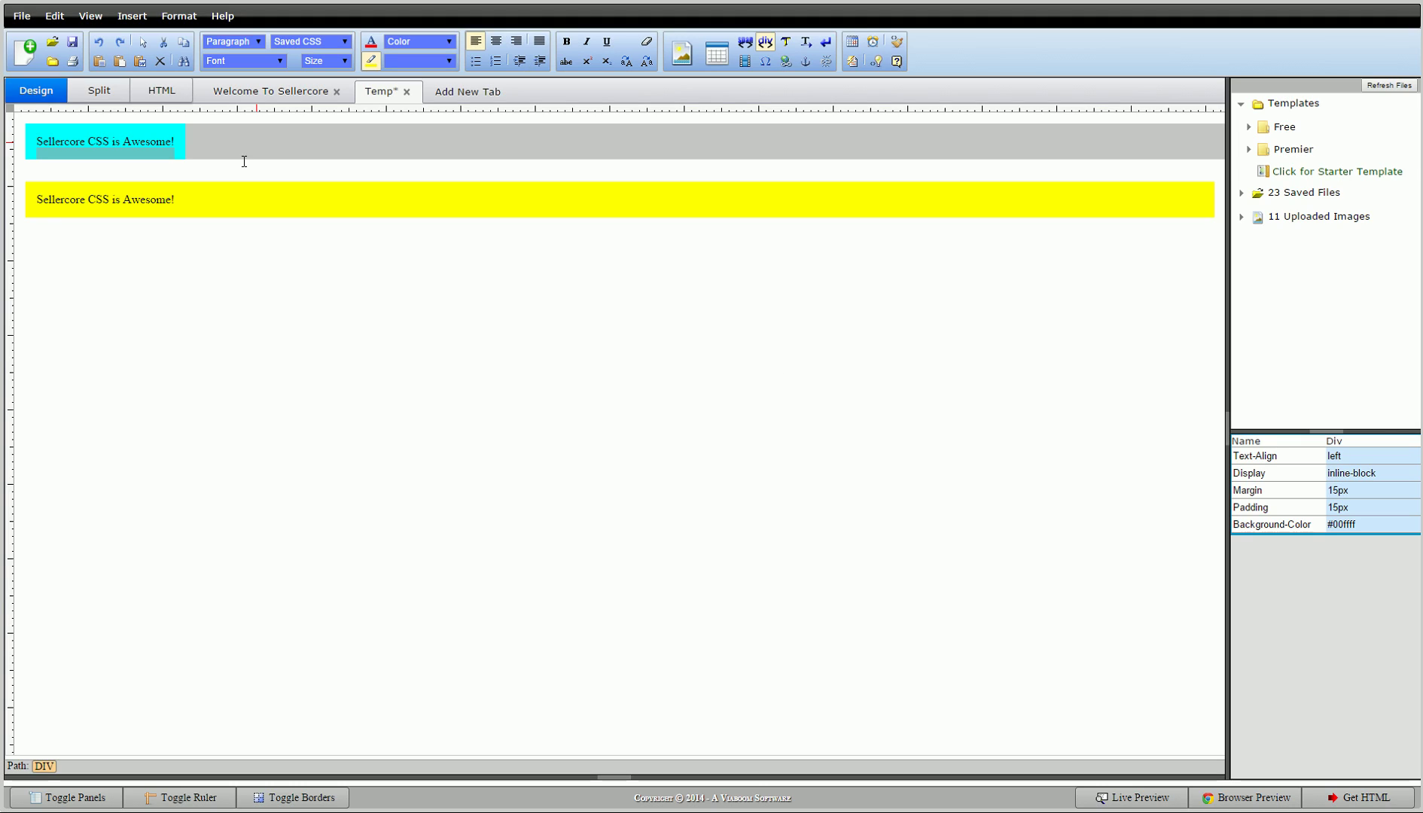
text(sssss)
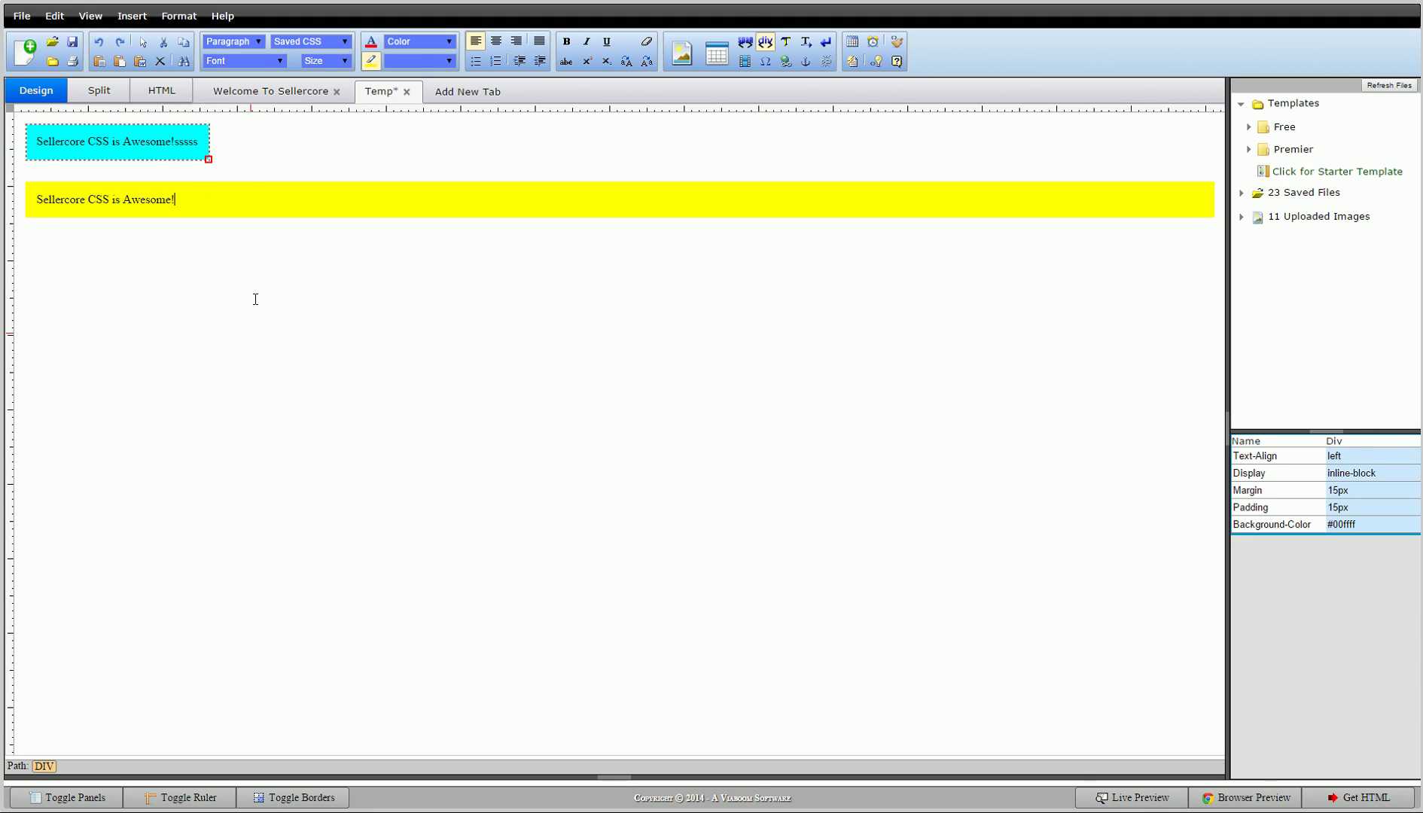
Step: Set the yellow div's display to inline-block in its CSS spacing settings and check the layout in the design view
click(254, 200)
right_click(252, 202)
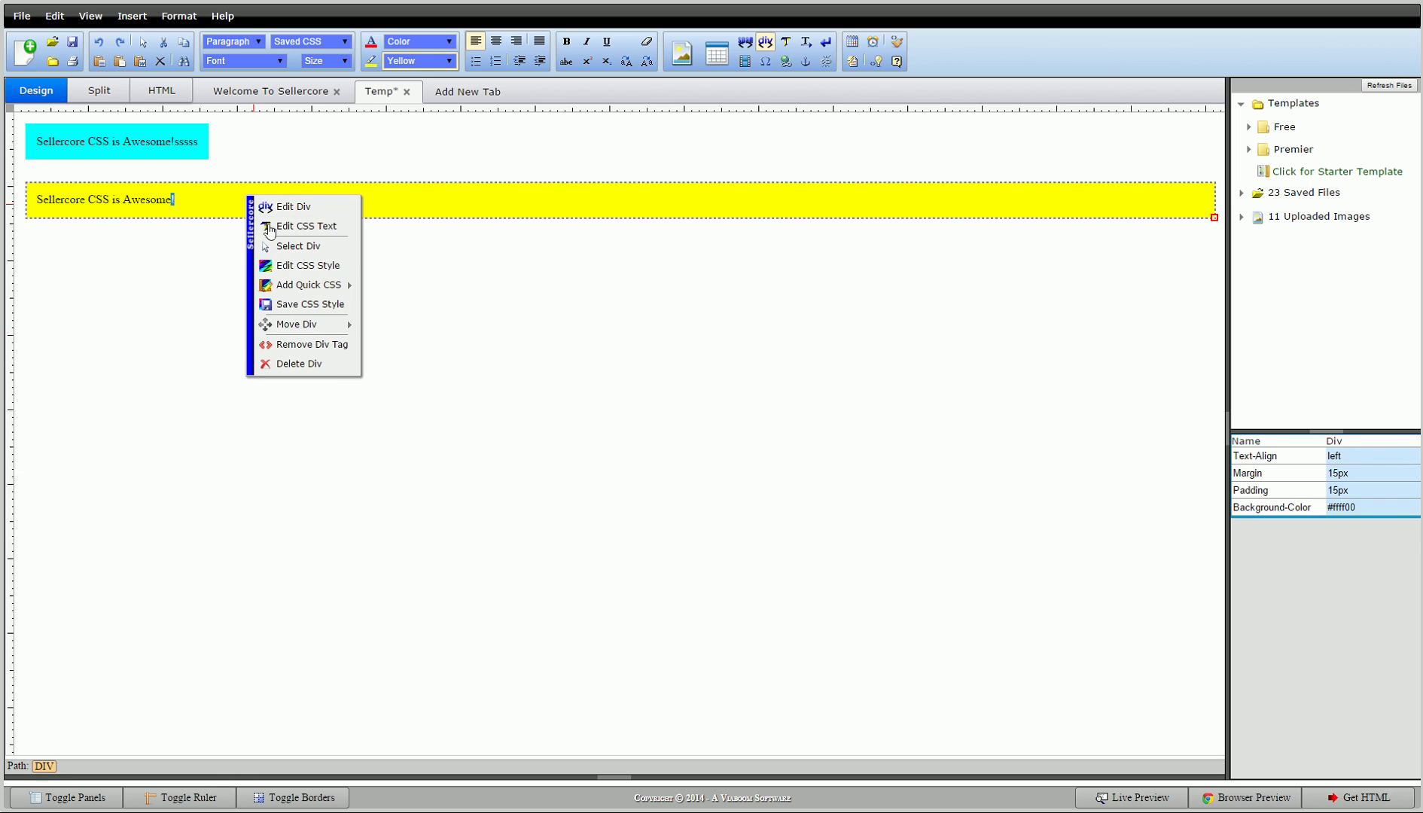
click(343, 265)
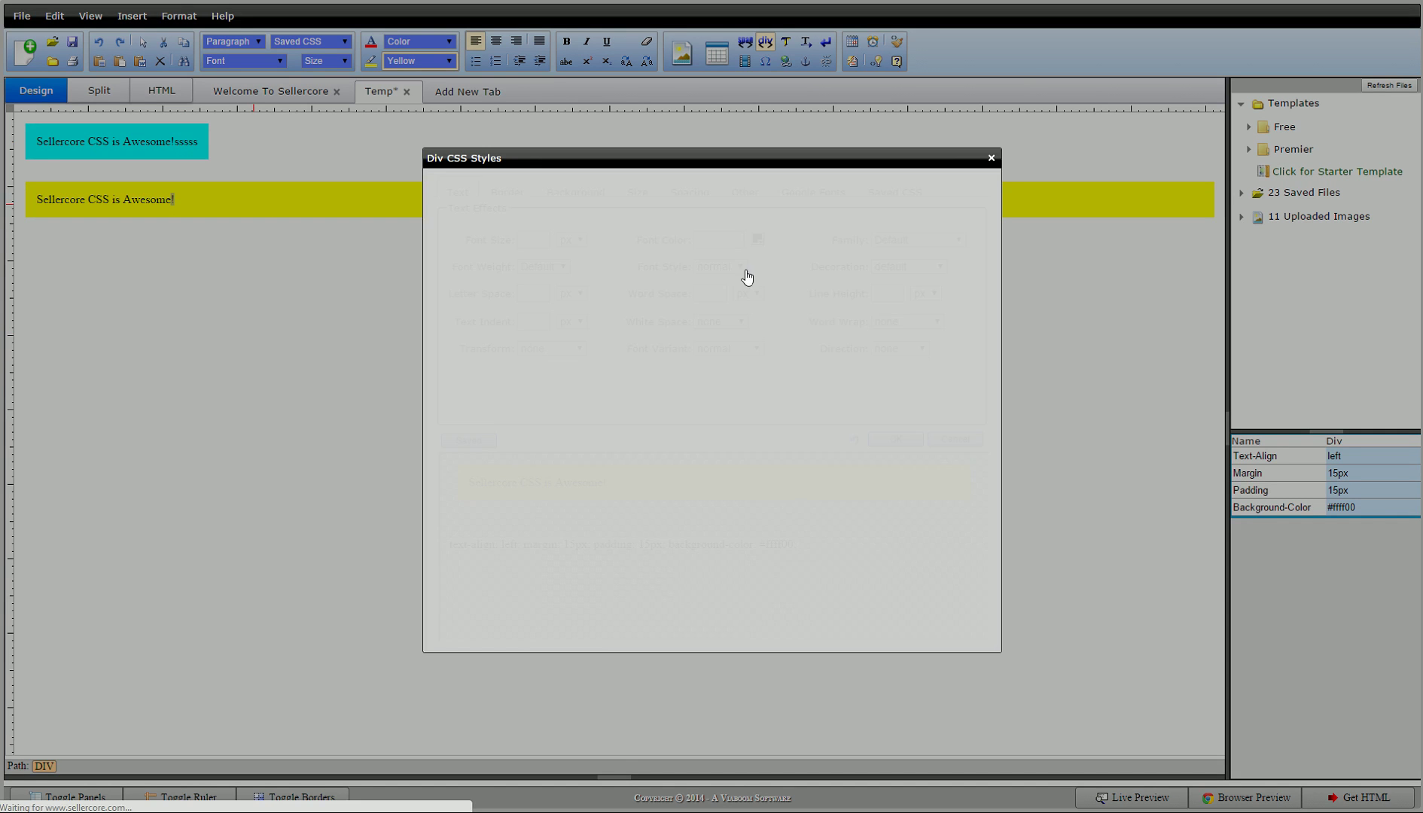
click(689, 187)
click(573, 296)
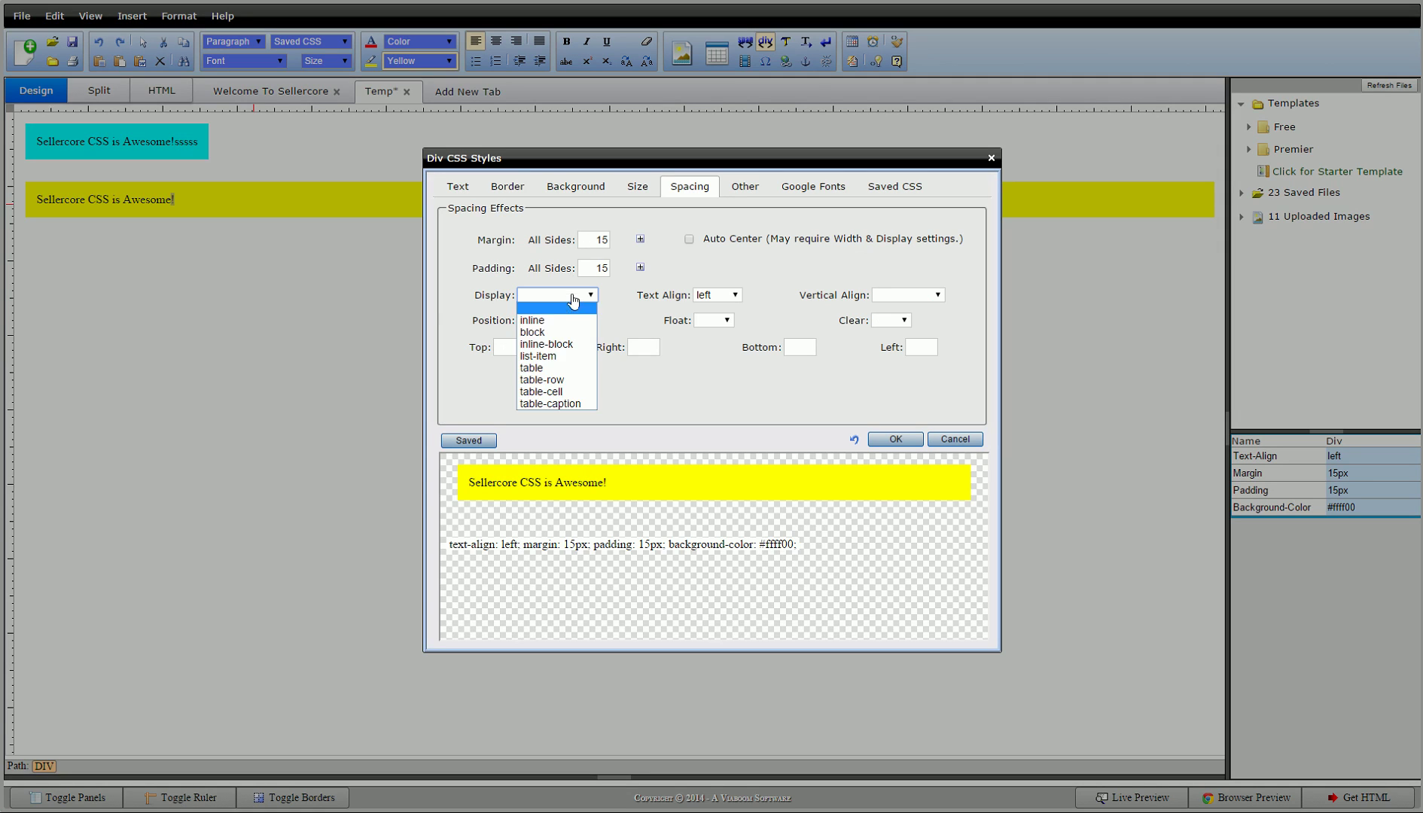
click(574, 344)
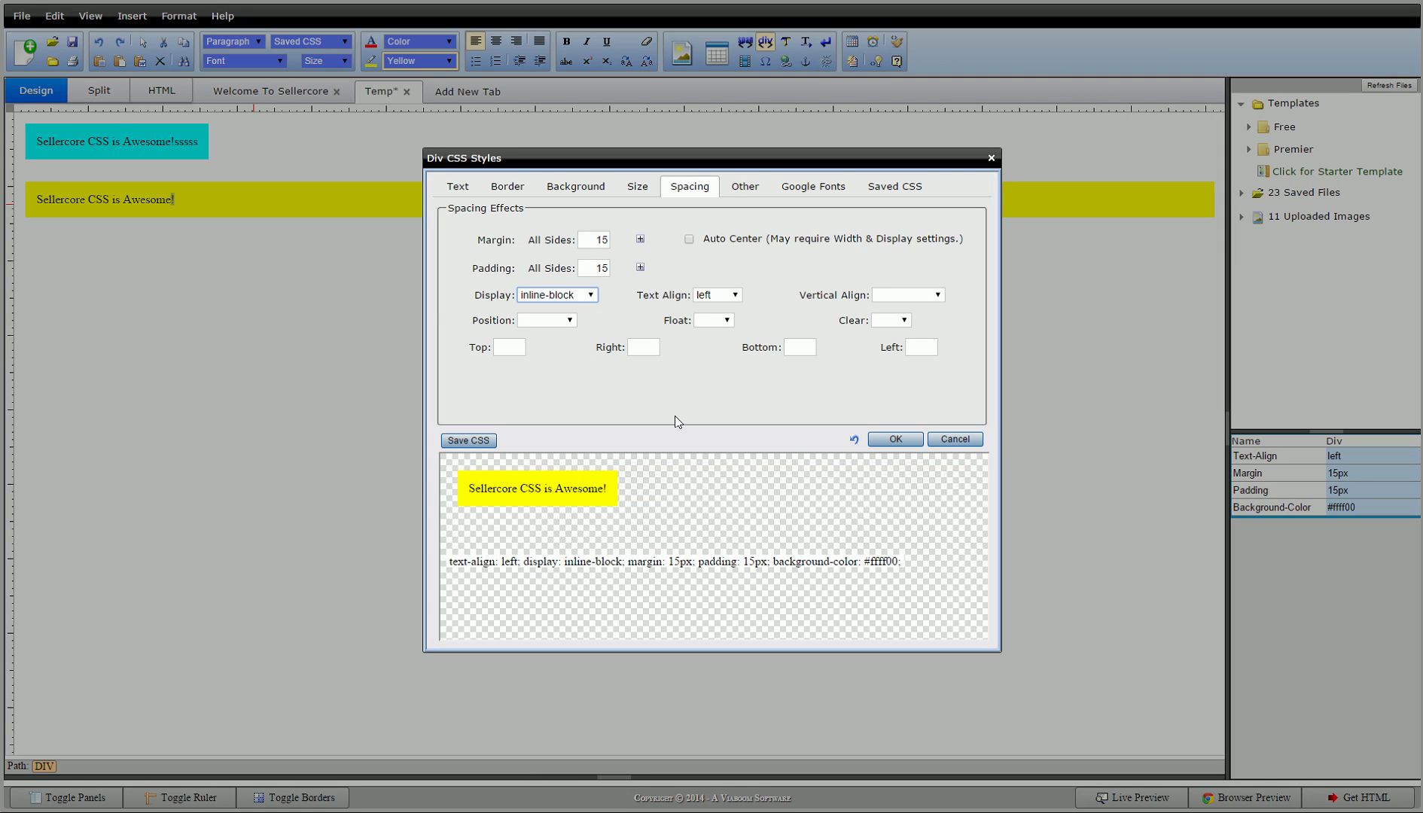
click(896, 440)
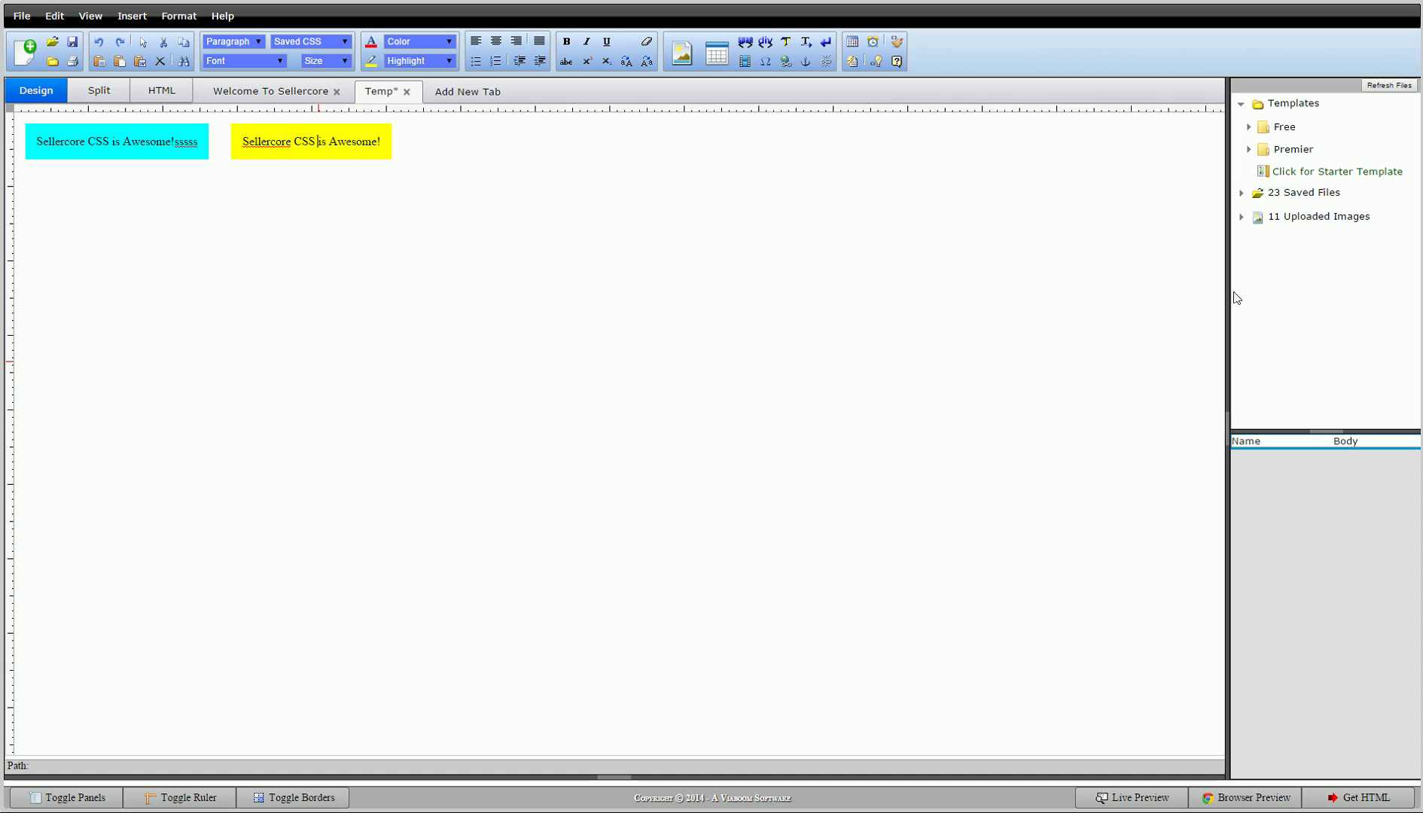
drag(1227, 297, 1232, 345)
click(183, 378)
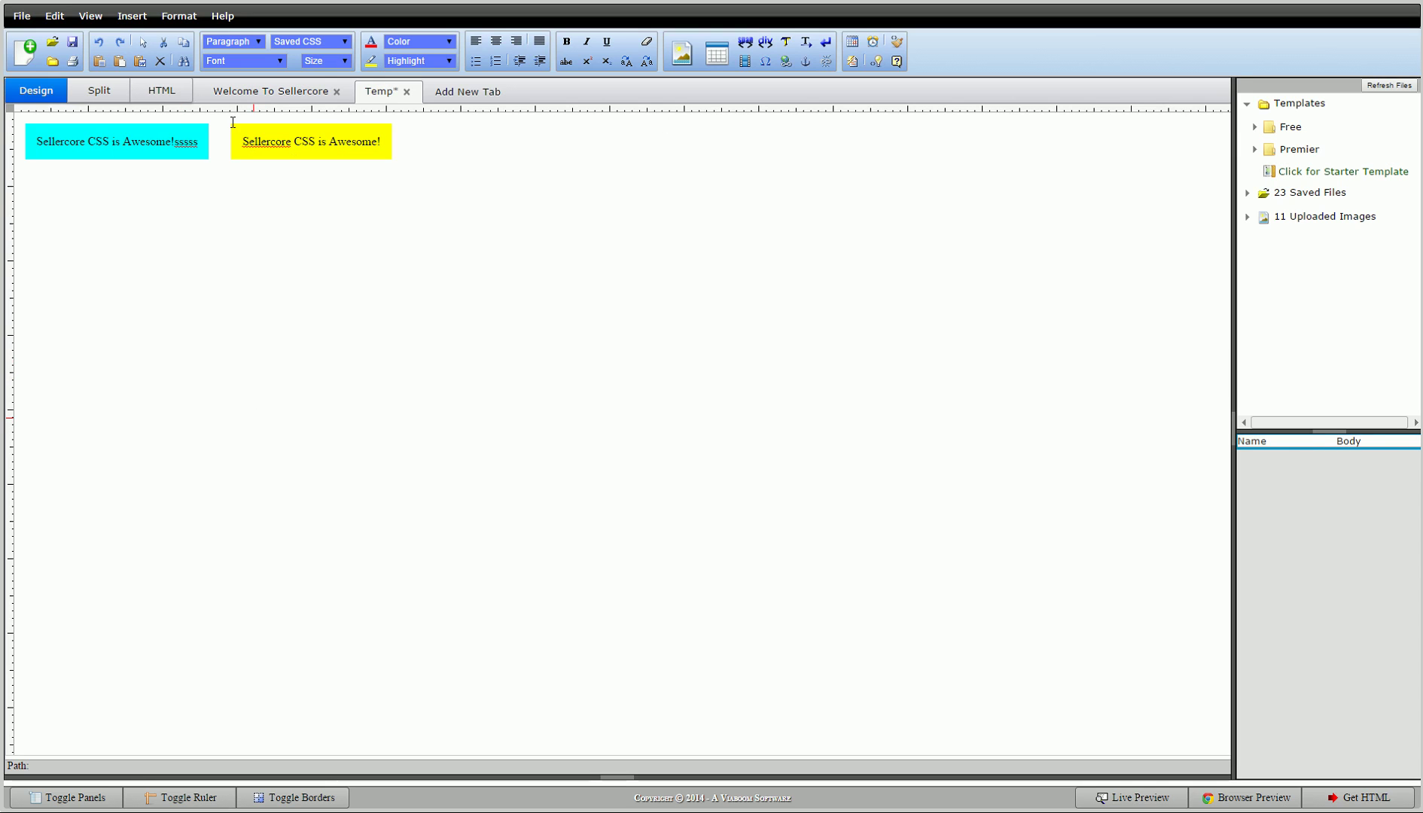
Step: Duplicate both div lines below the existing ones in the HTML source and return to the design view
click(161, 91)
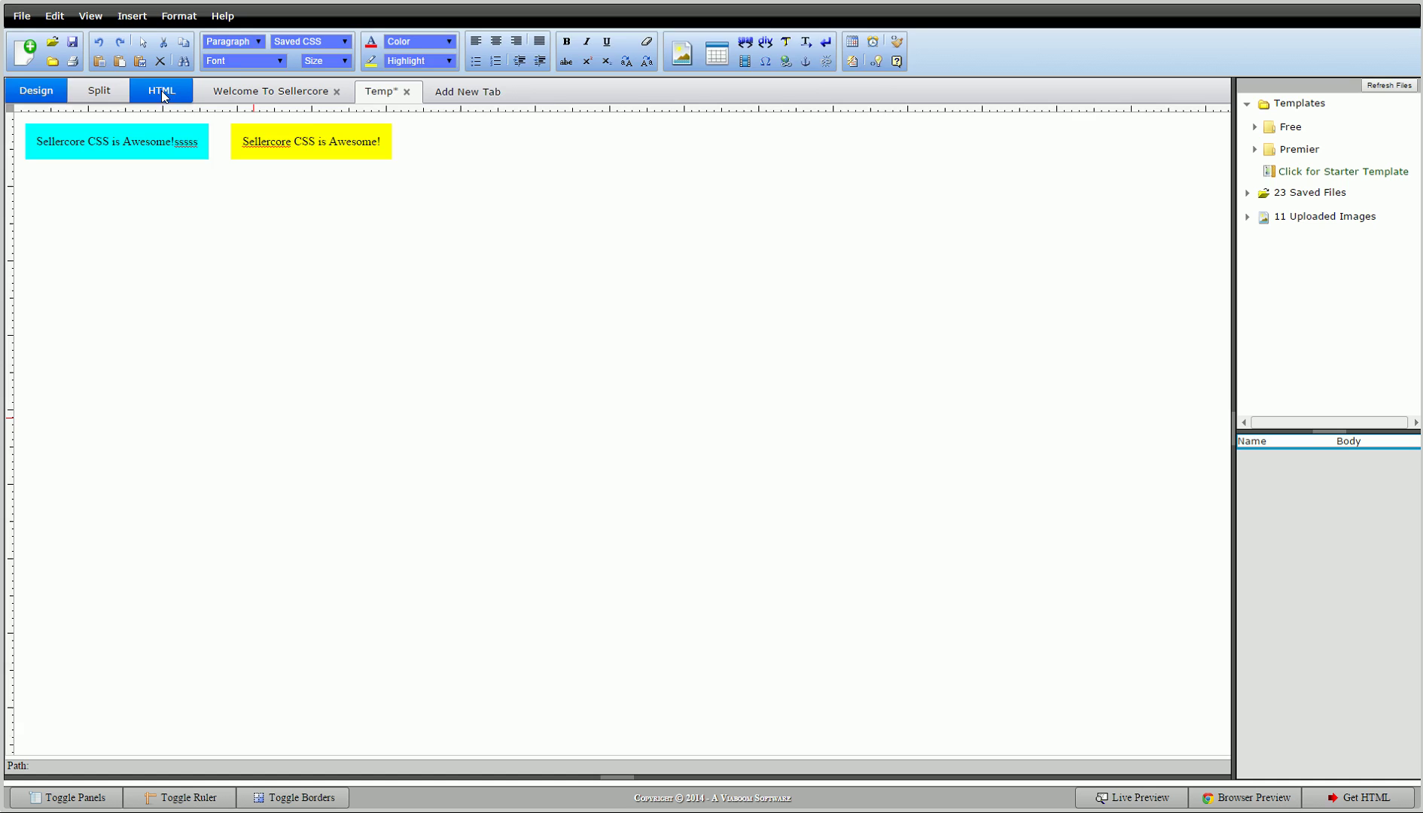
drag(800, 129, 18, 105)
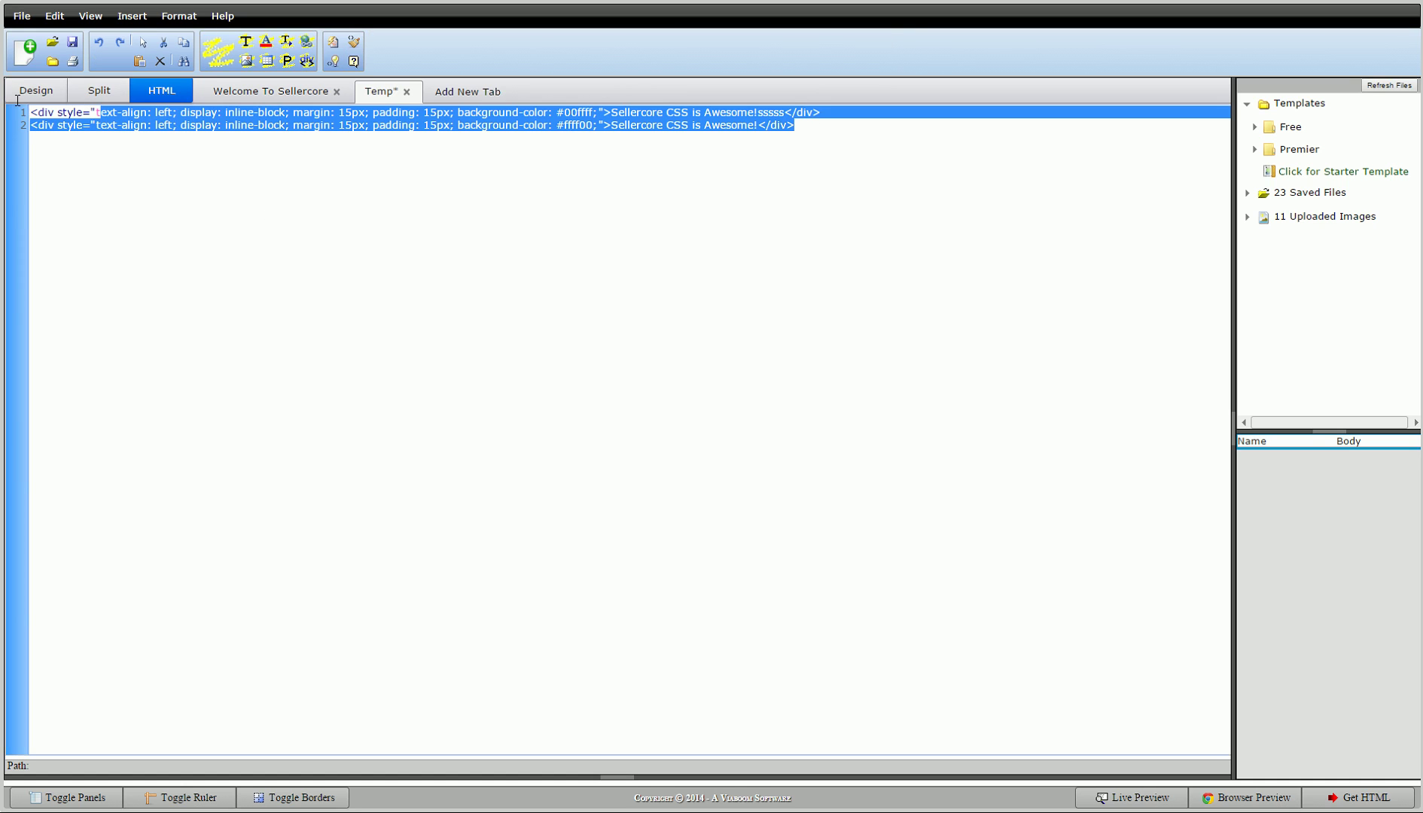
key(ctrl+c)
key(Right)
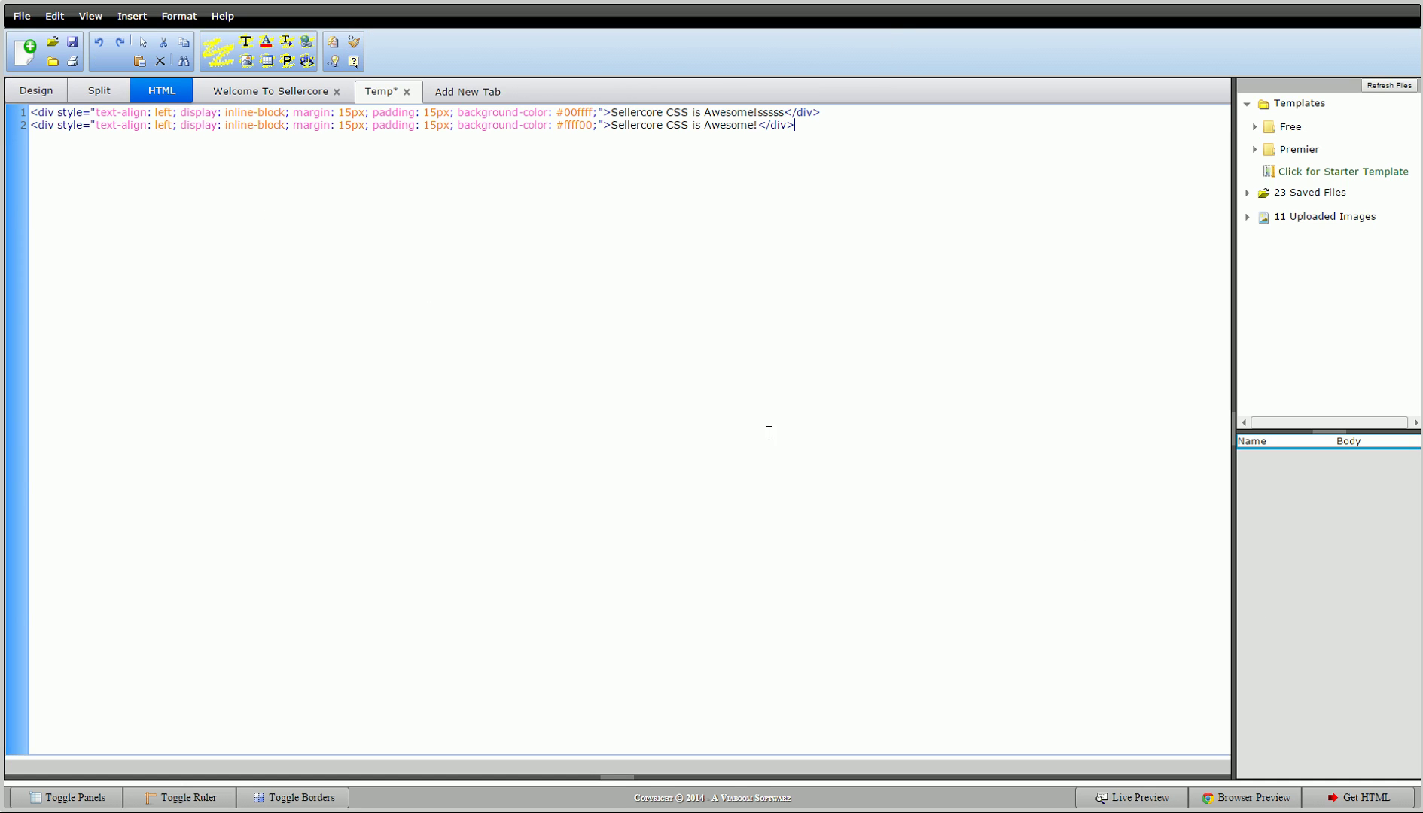
key(Return)
key(ctrl+v)
click(35, 90)
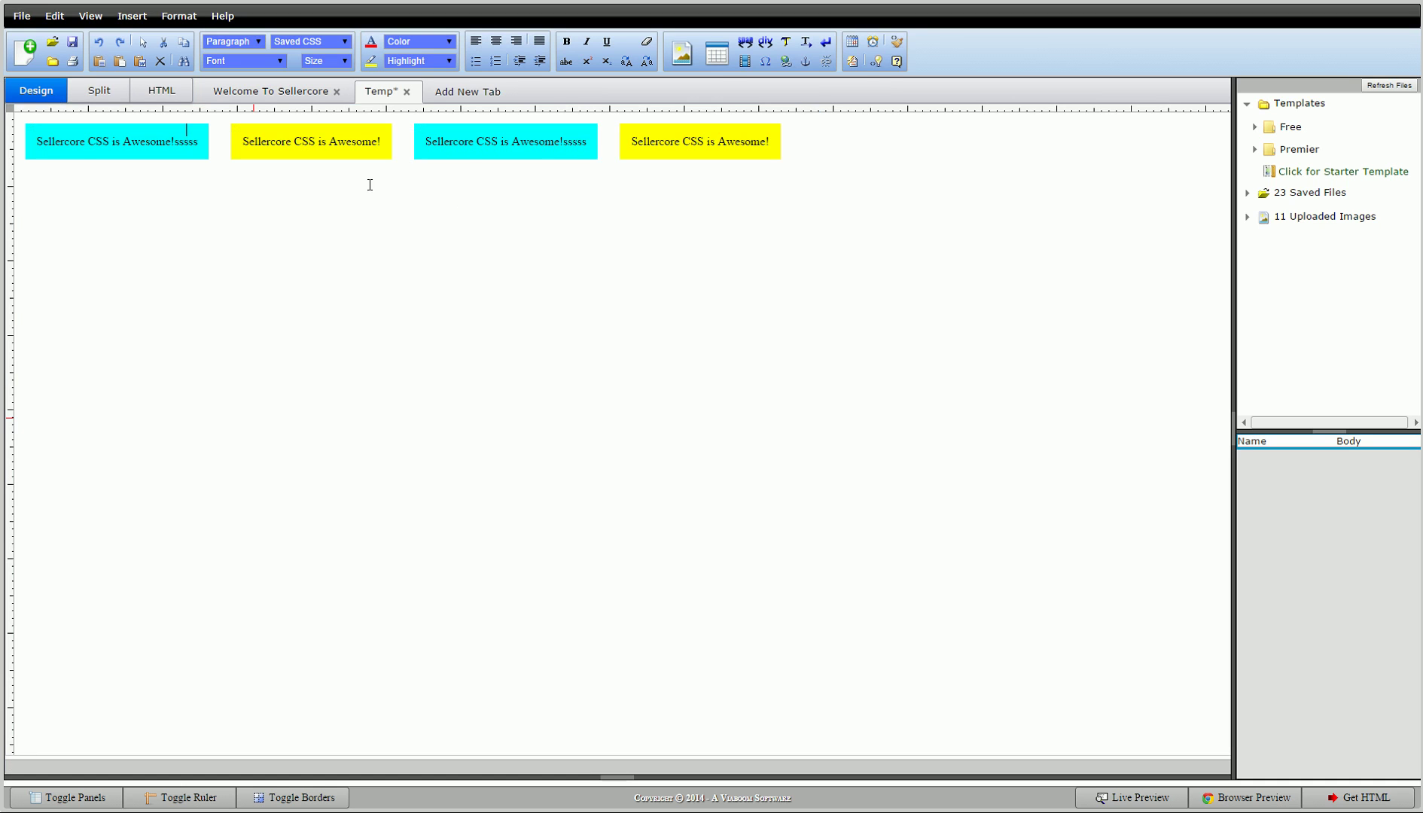
Step: Replace the trailing "sssss" in the third div's text with " new"
right_click(465, 156)
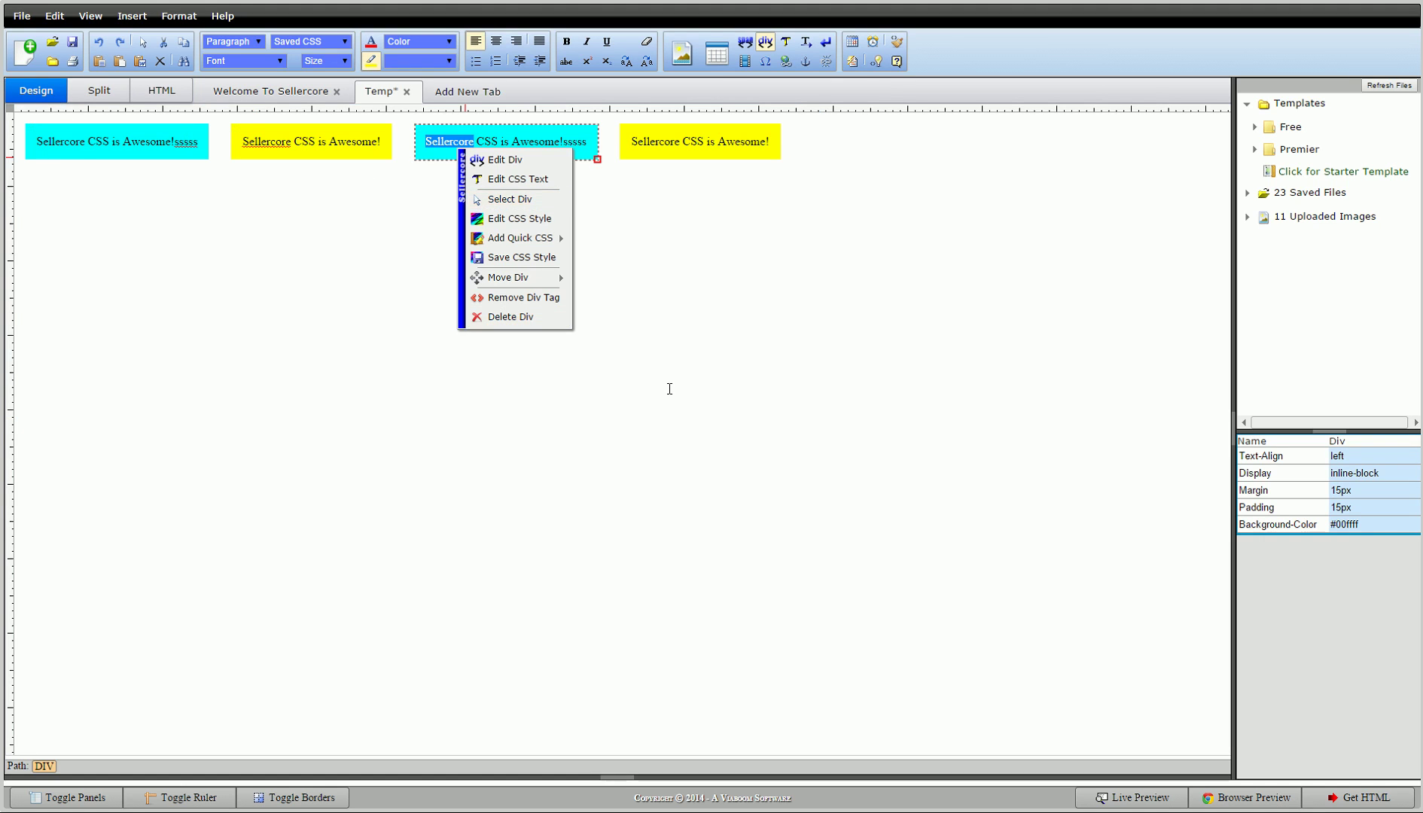
click(601, 196)
drag(588, 142, 563, 143)
key(BackSpace)
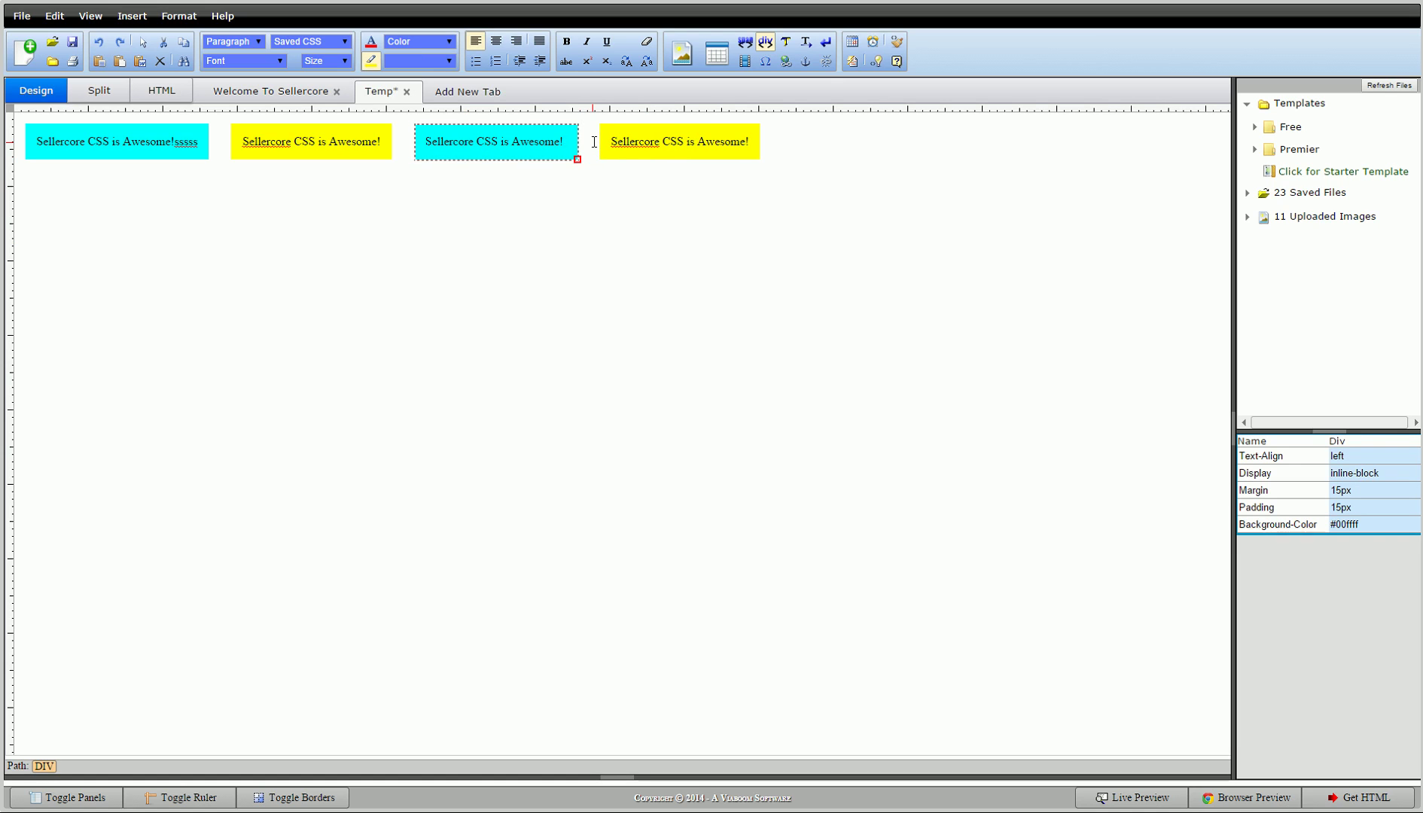
text(new)
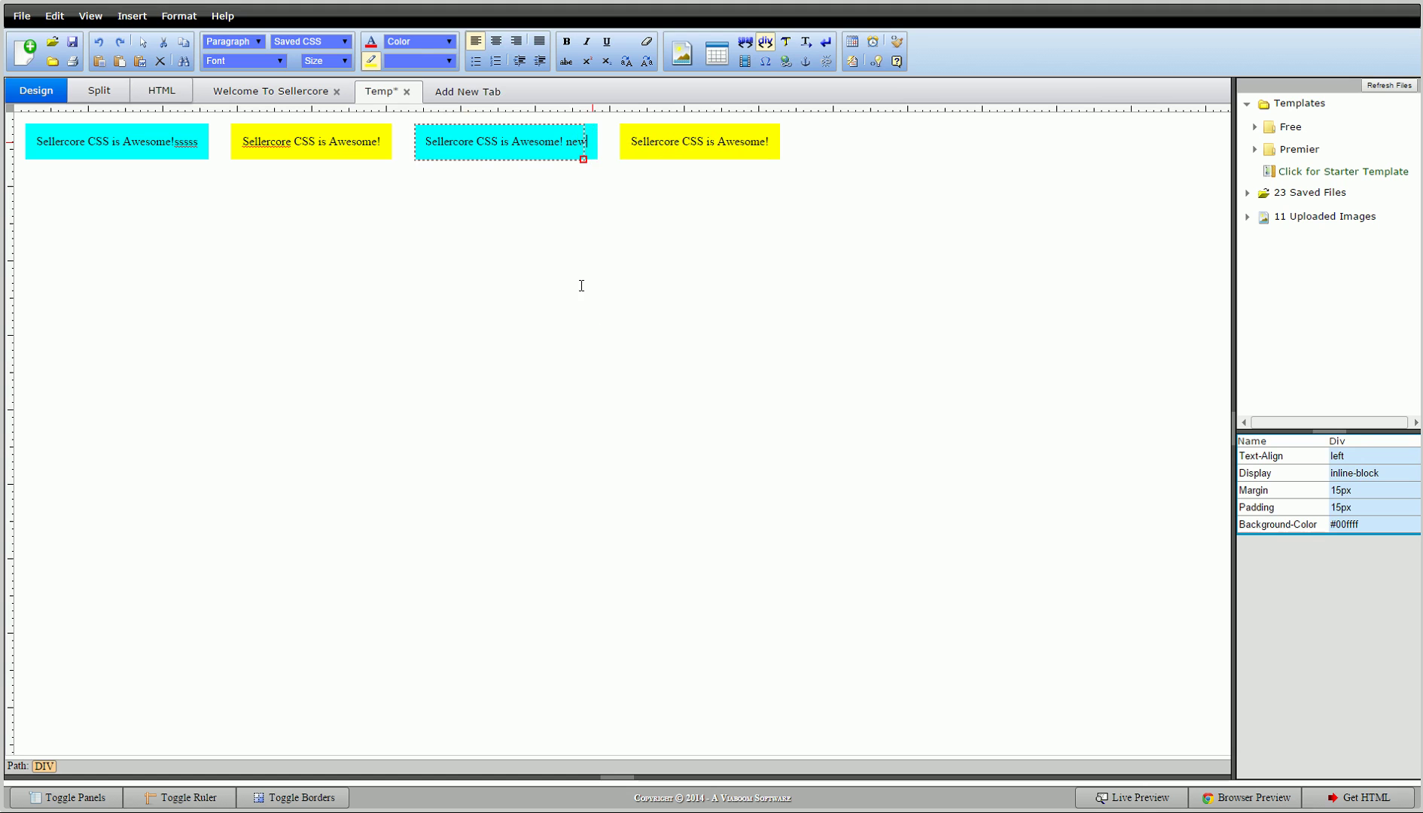
click(602, 142)
Step: Try floating the third div left and right in its CSS spacing settings, apply the right float, and undo it
right_click(585, 141)
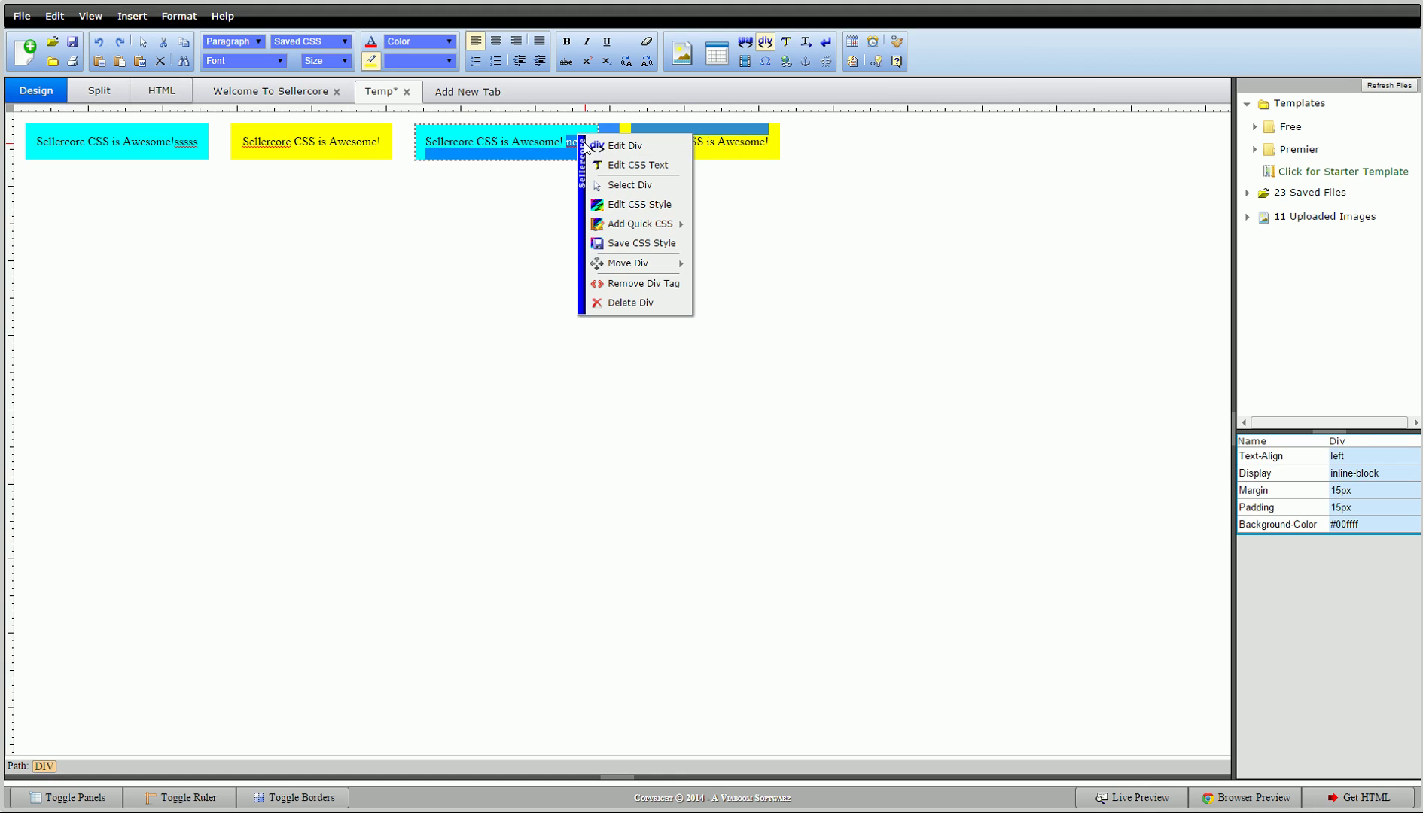
click(666, 203)
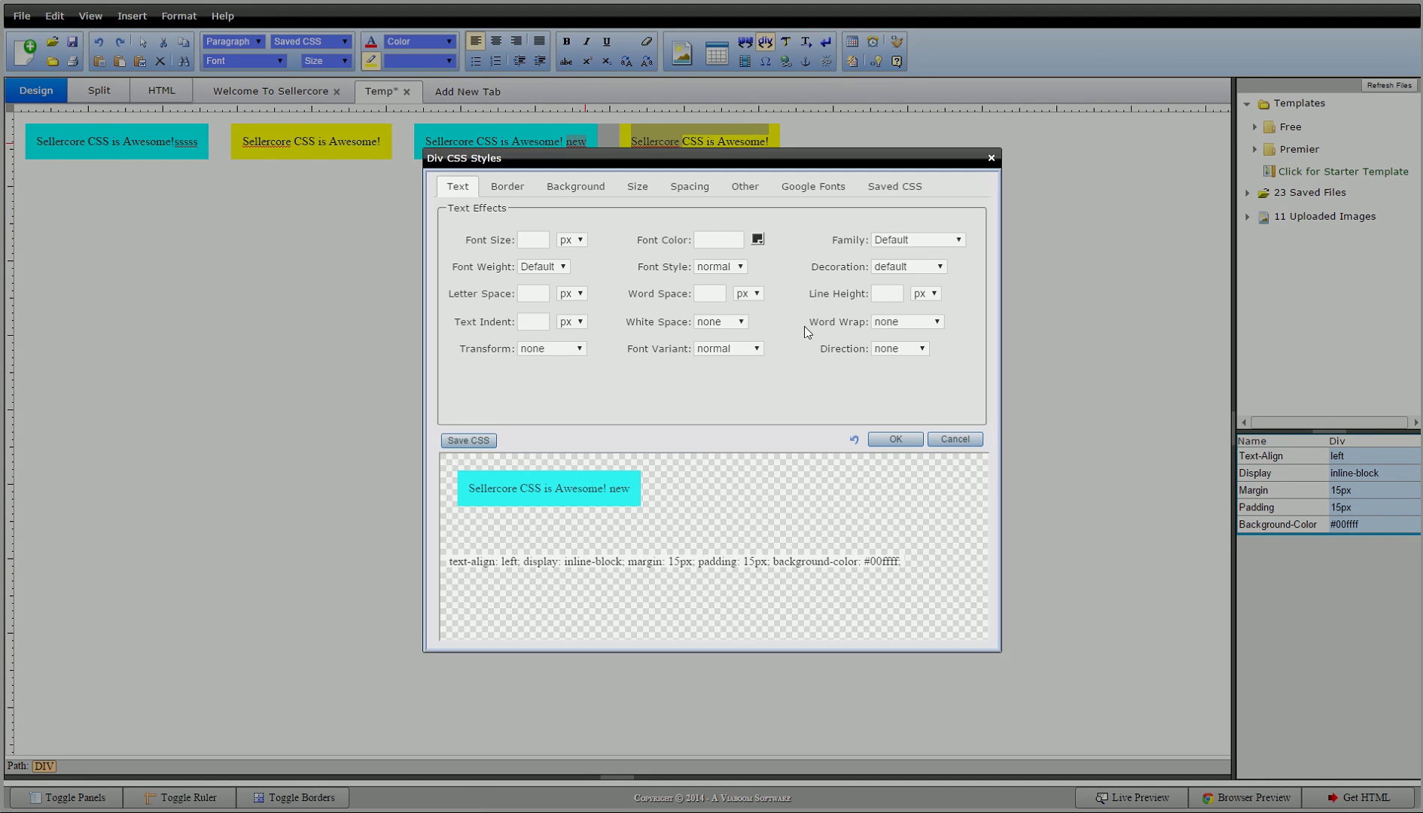
click(680, 191)
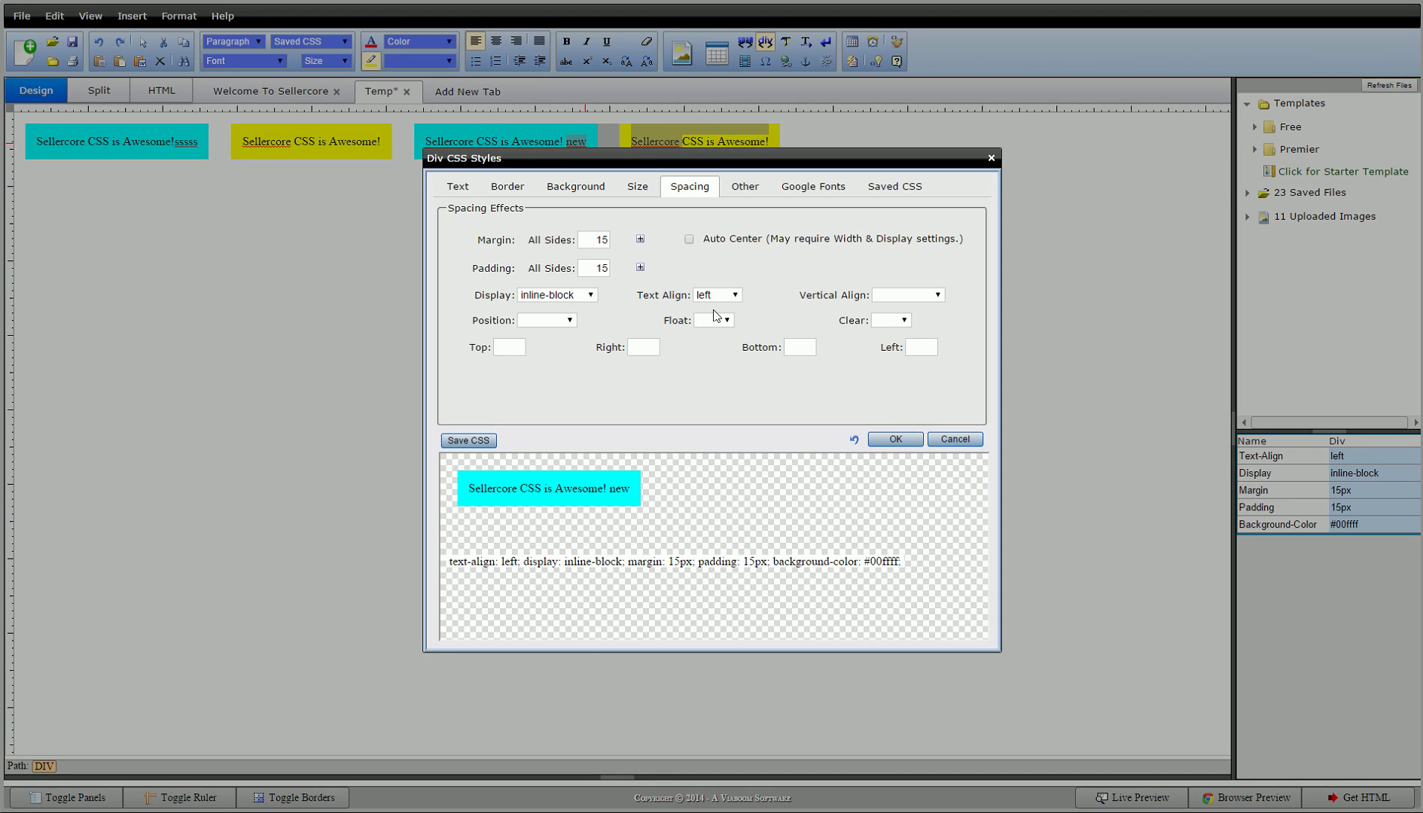
click(718, 325)
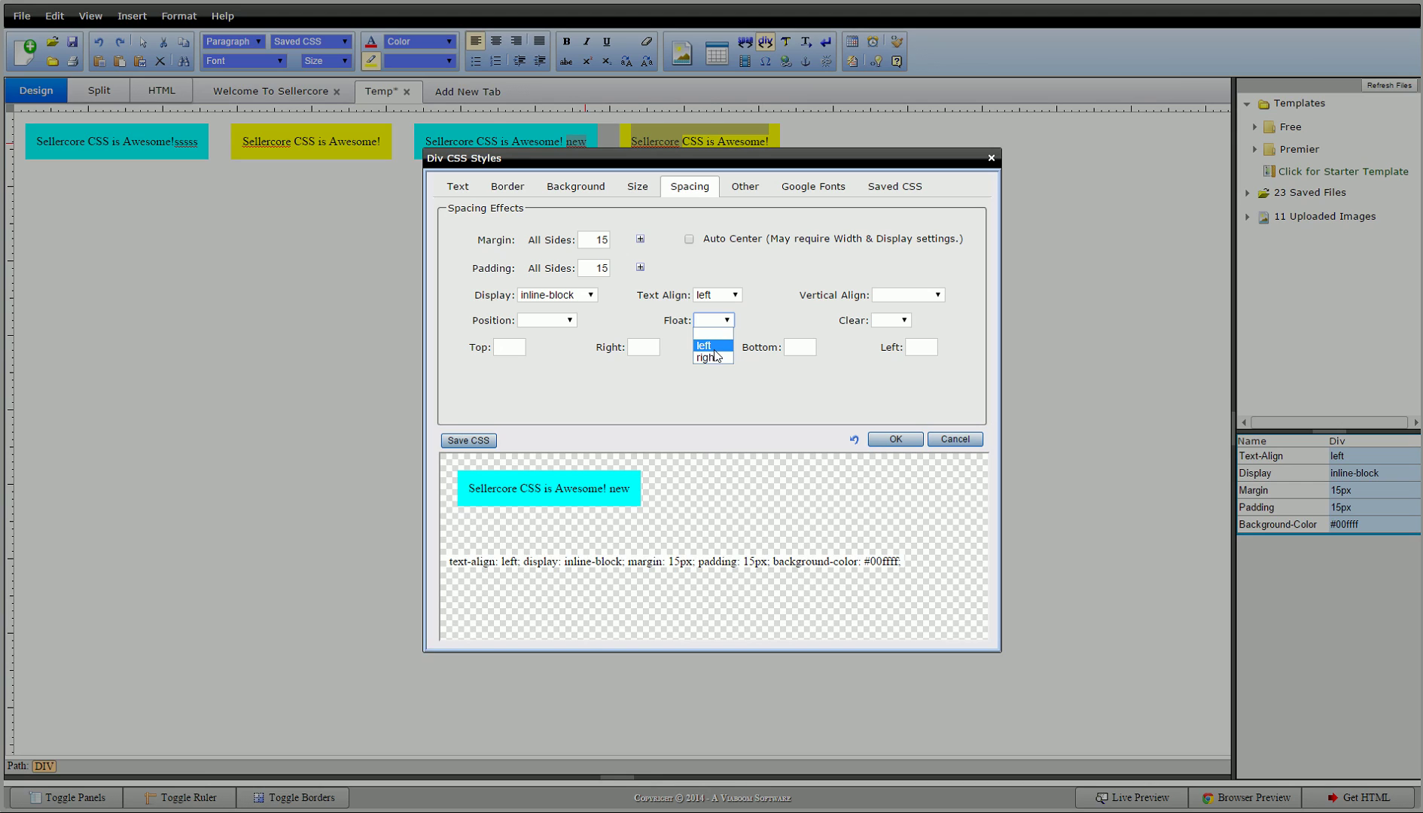
click(714, 348)
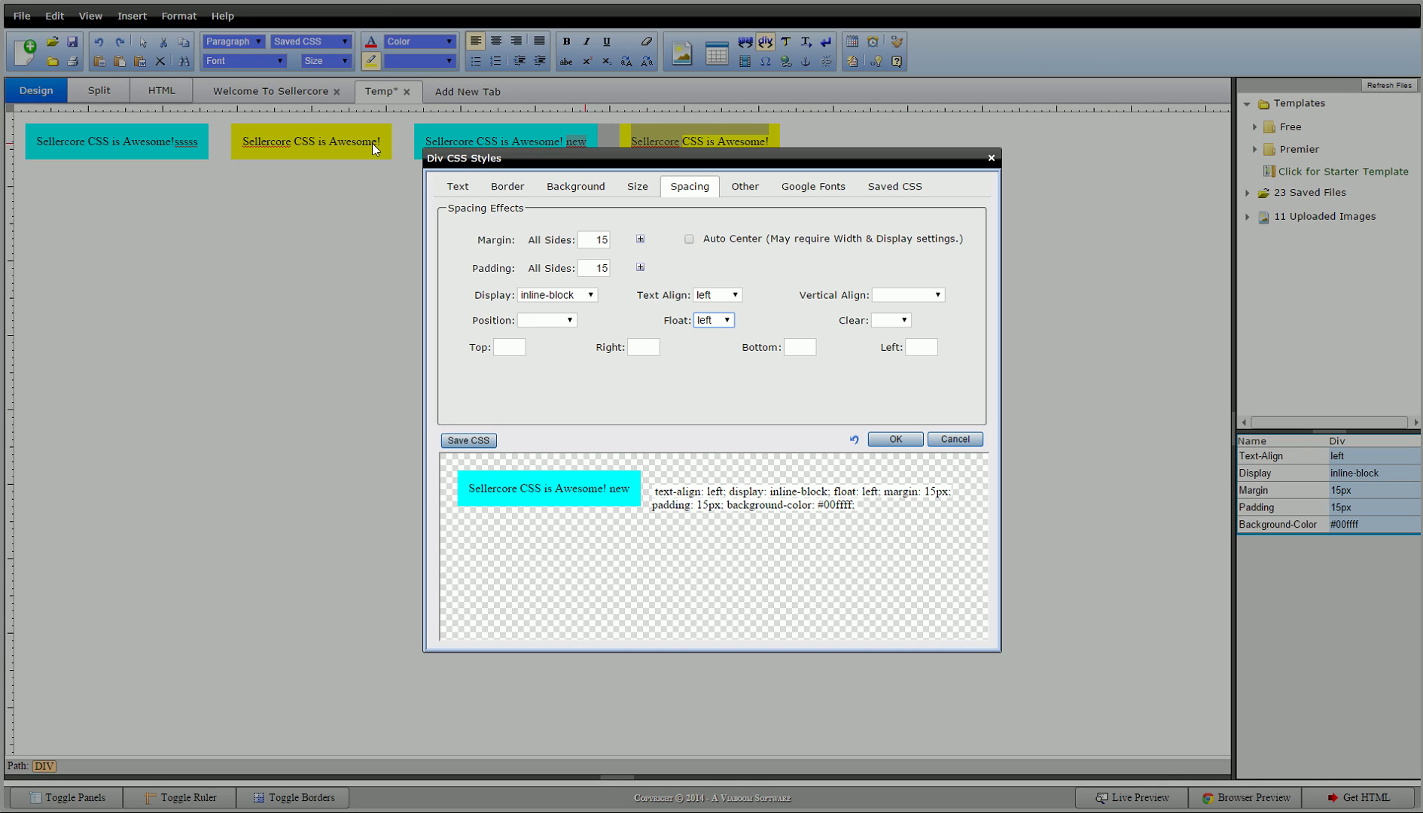
click(727, 321)
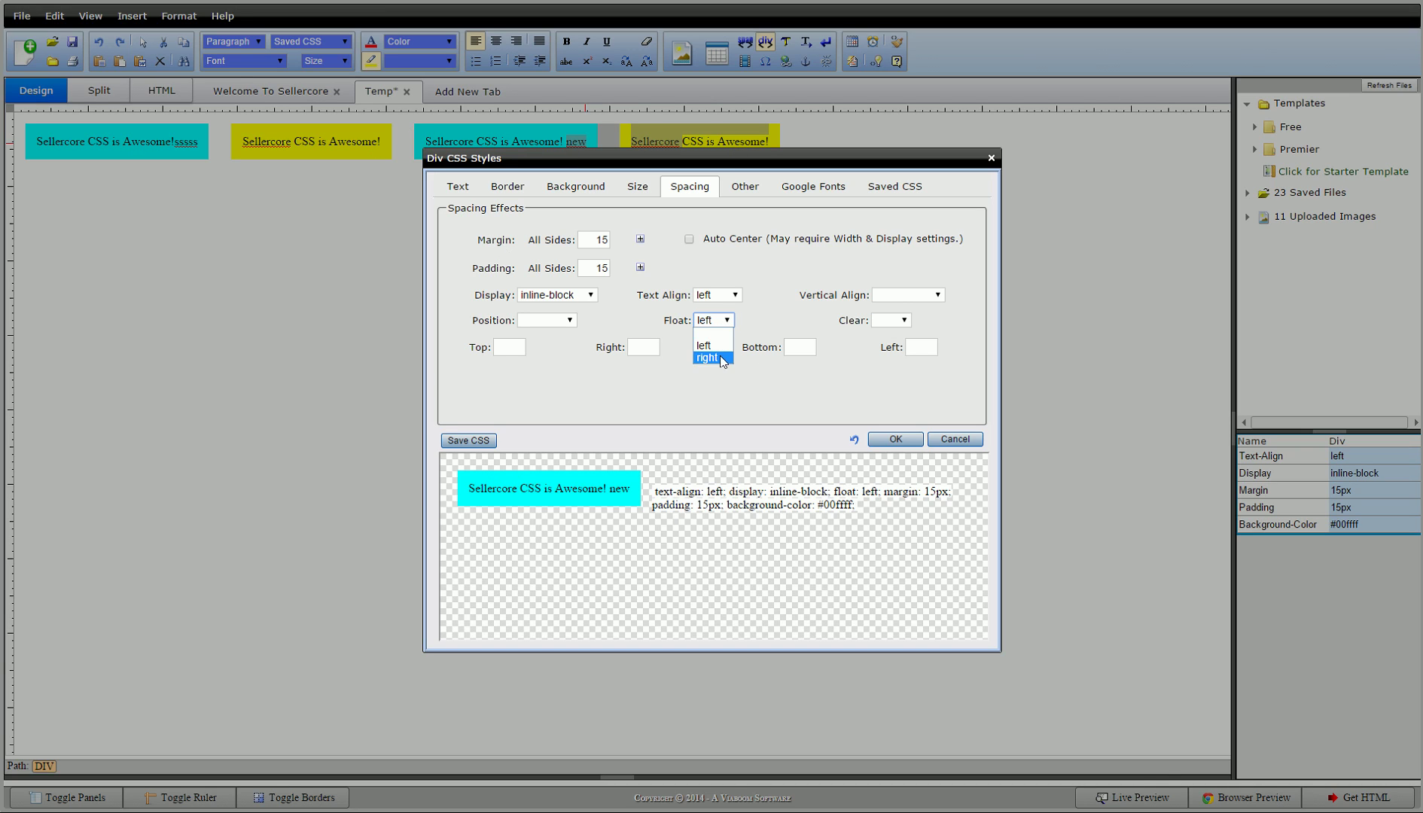
click(723, 359)
click(893, 441)
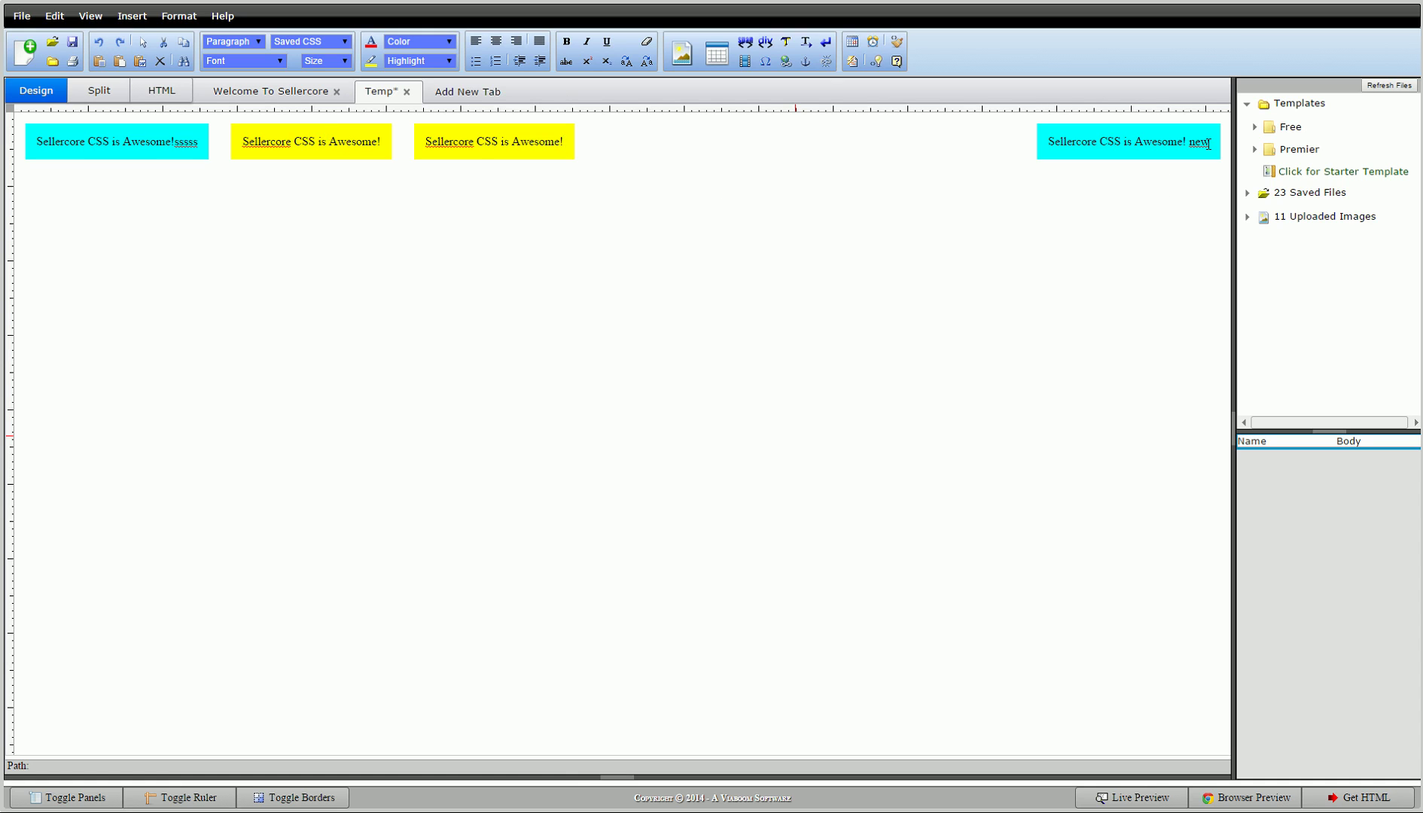
click(97, 43)
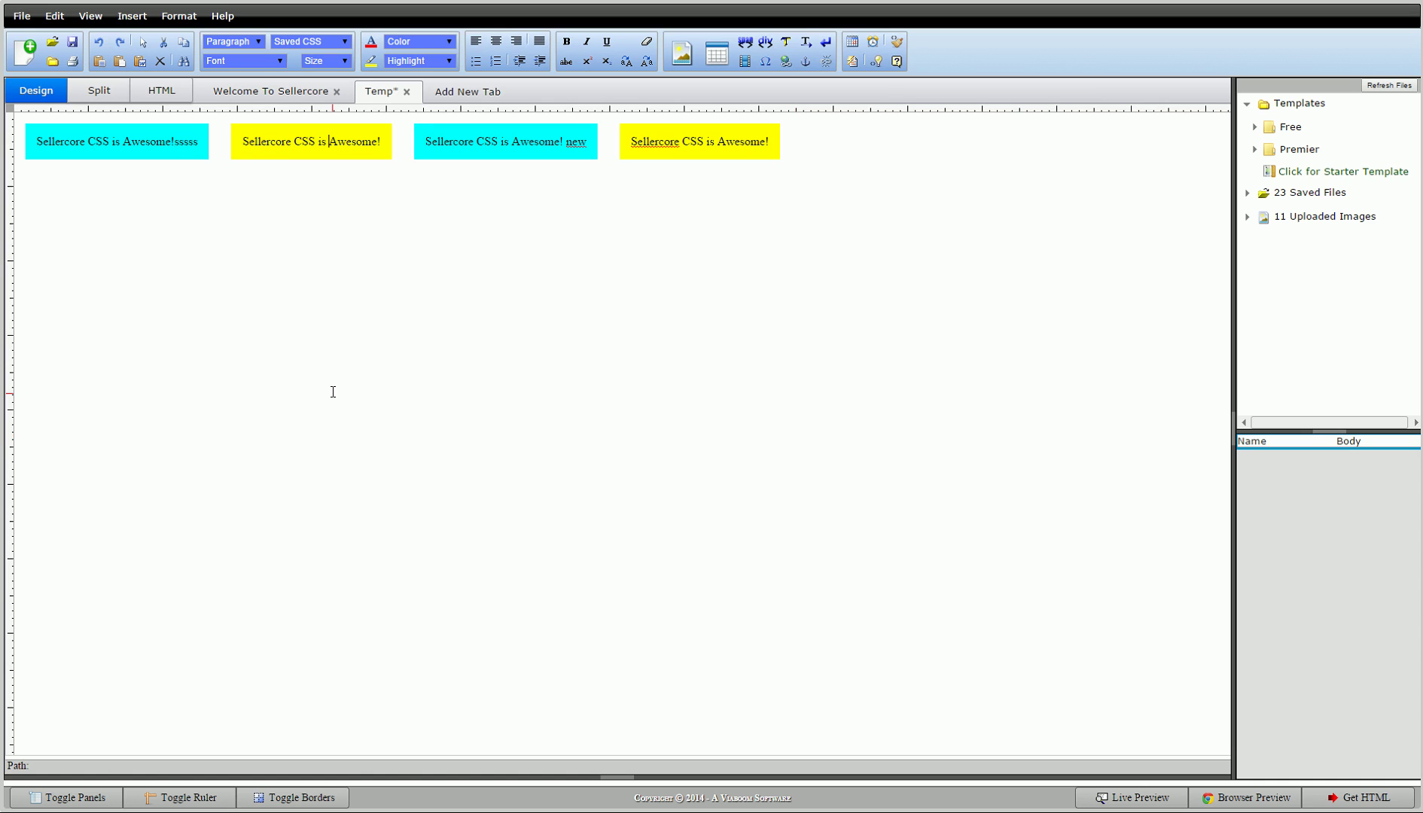
Step: Clear the first div's display value and set its float to left in its CSS spacing settings
right_click(182, 140)
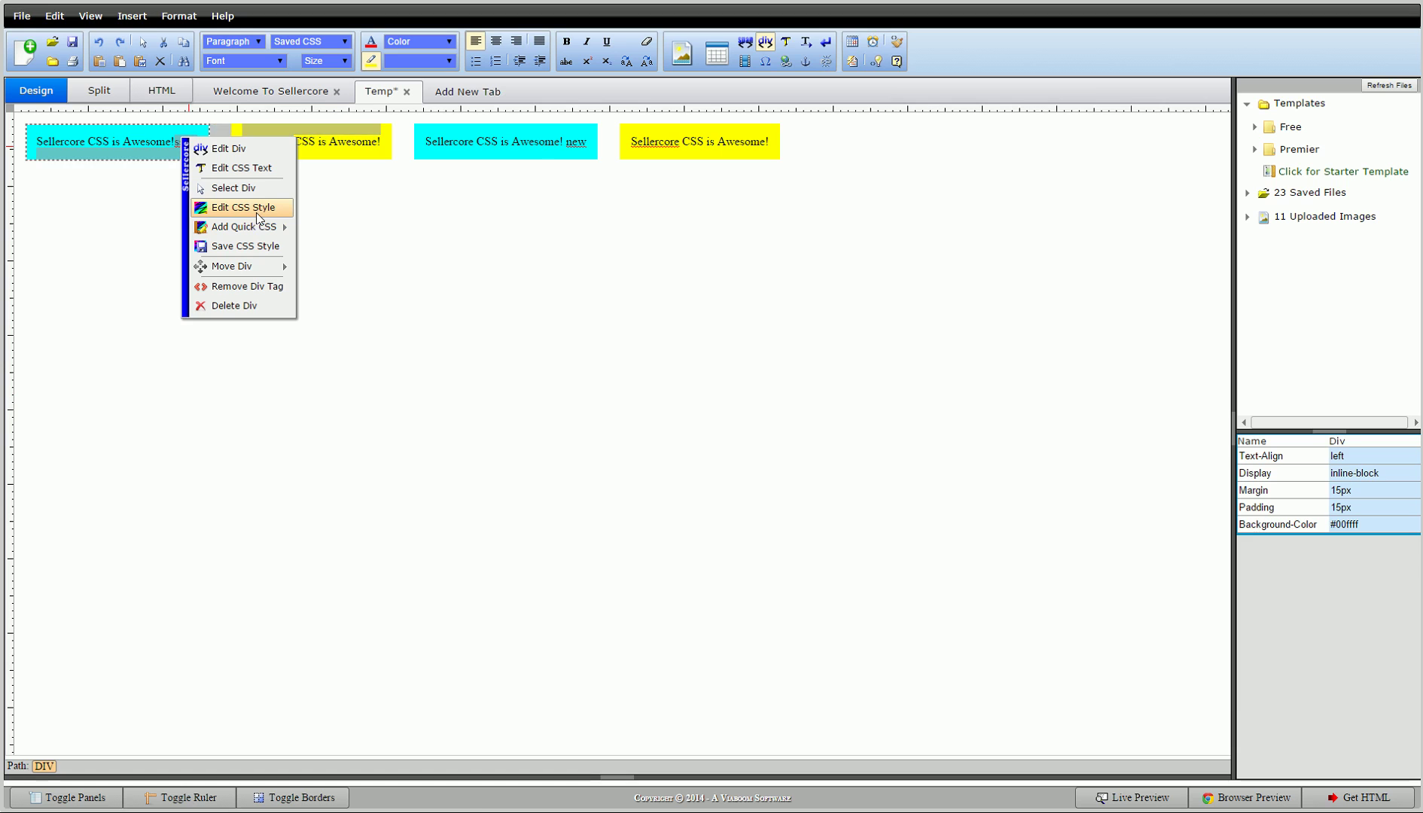
click(256, 208)
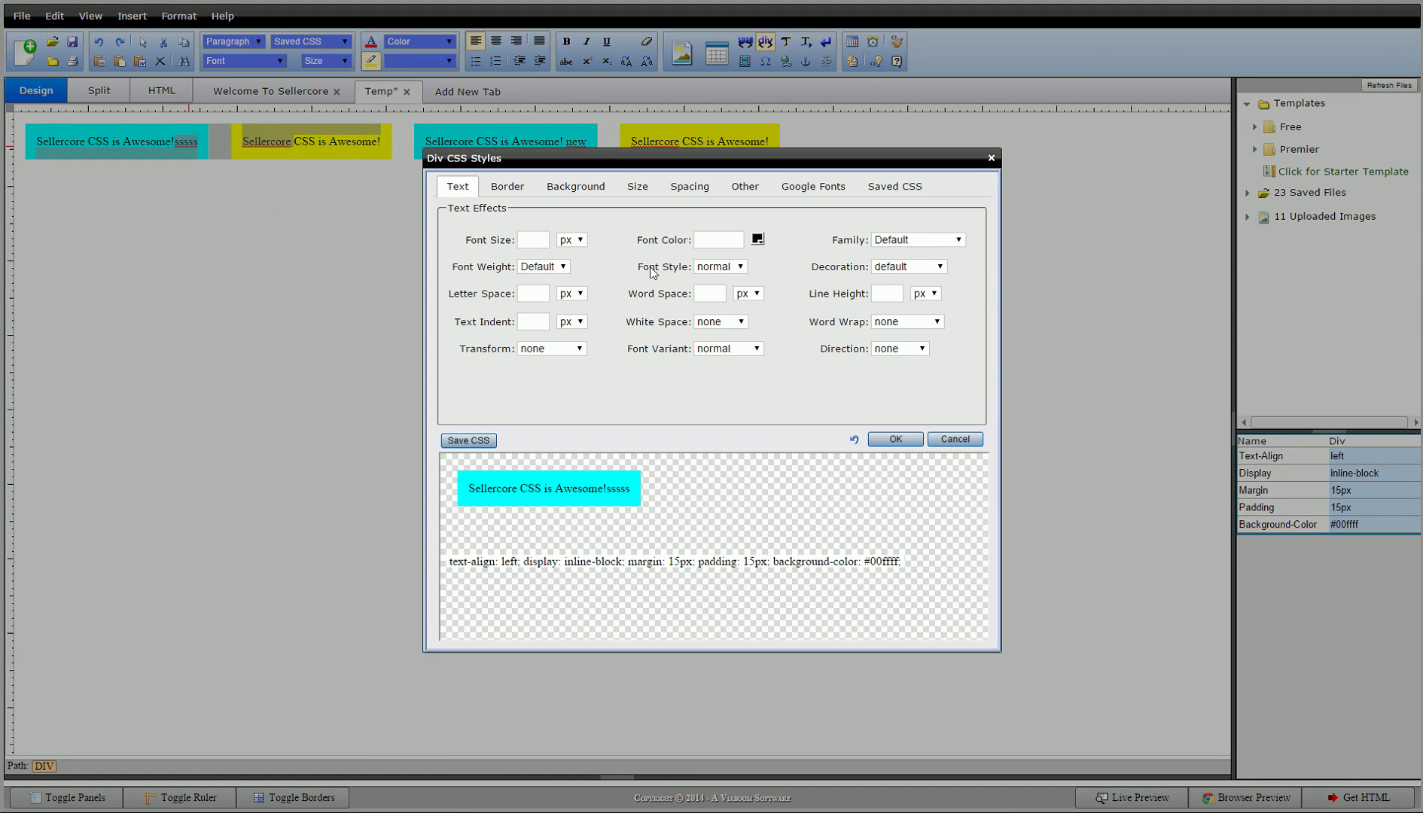
click(690, 192)
click(556, 295)
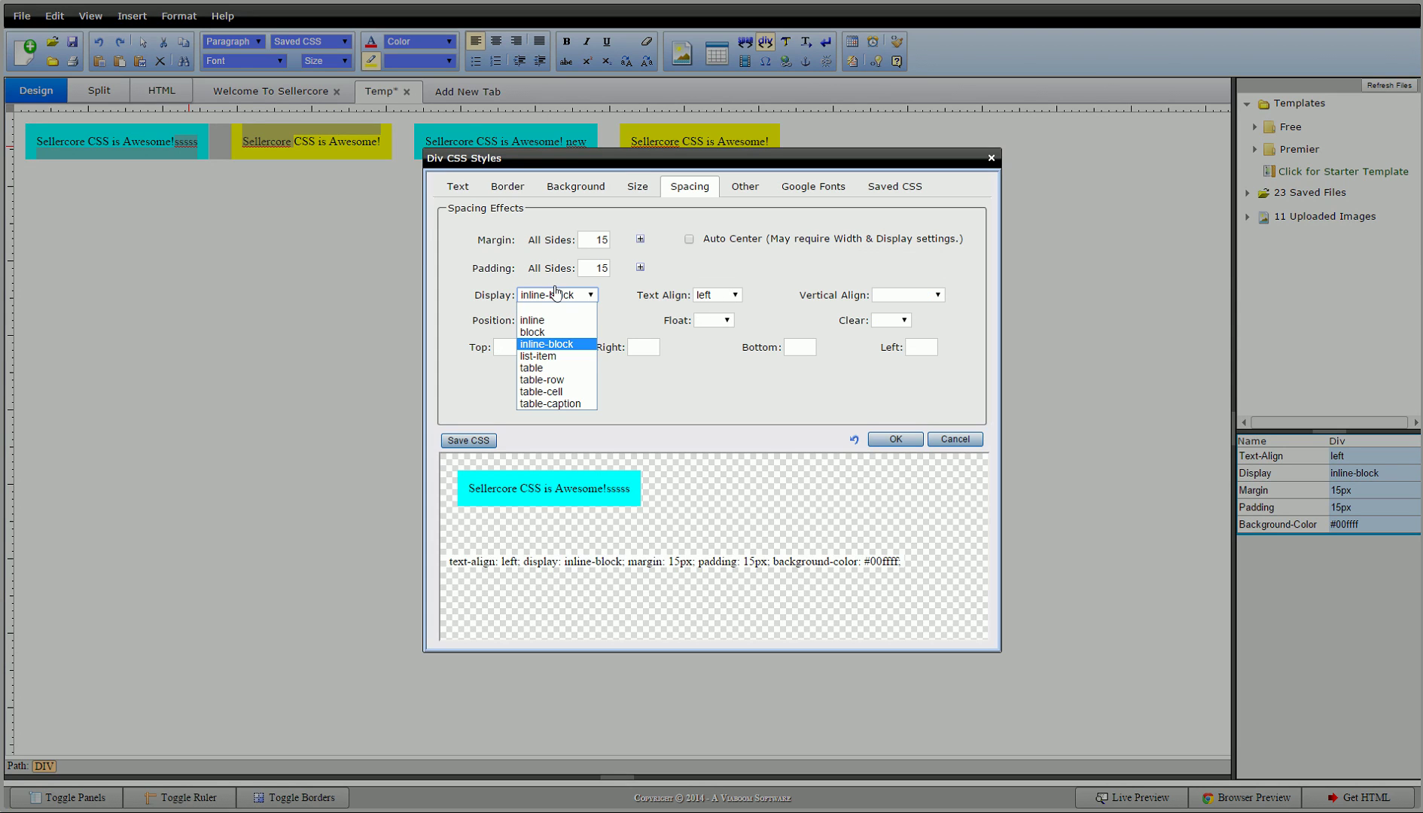
click(547, 310)
click(714, 320)
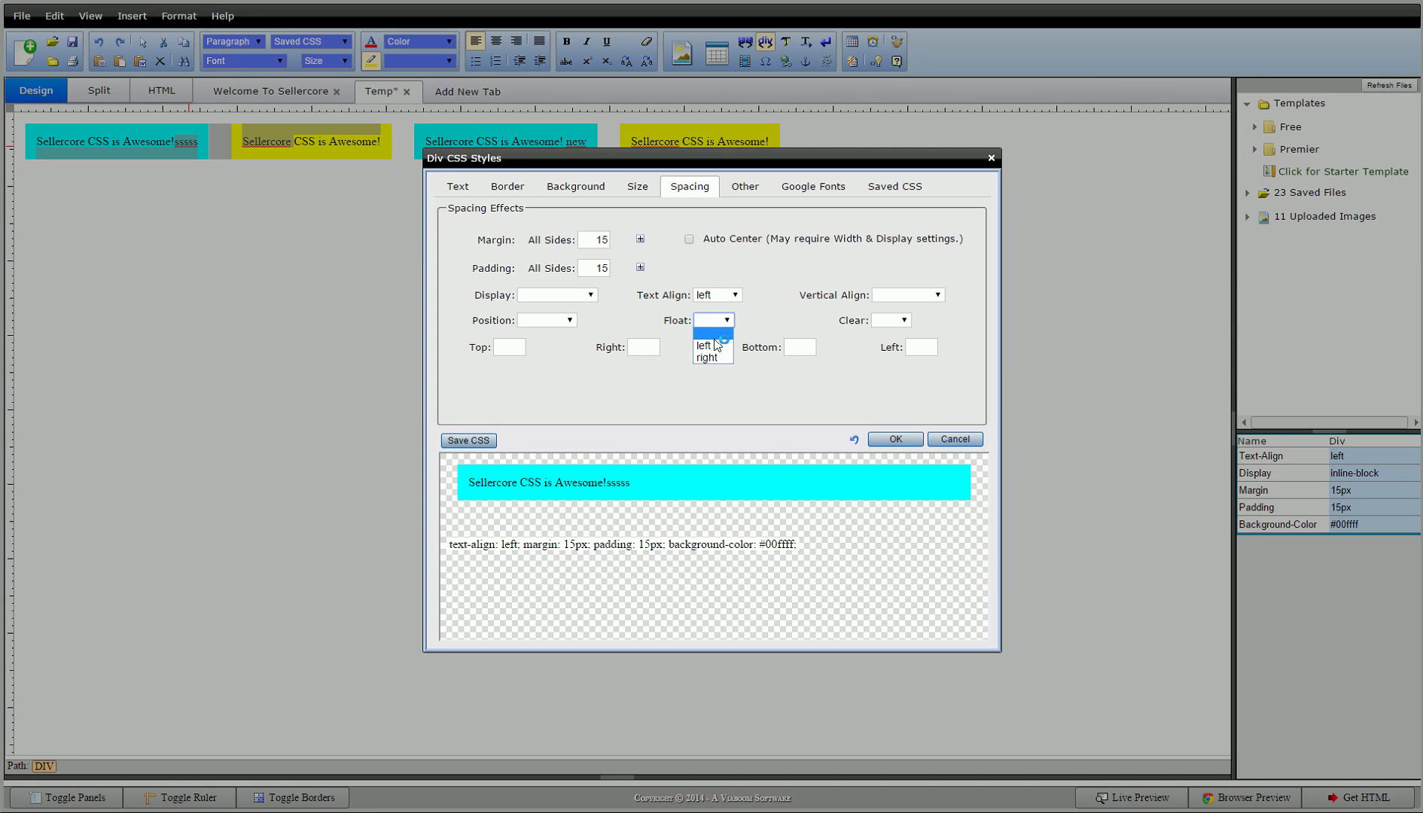
click(708, 346)
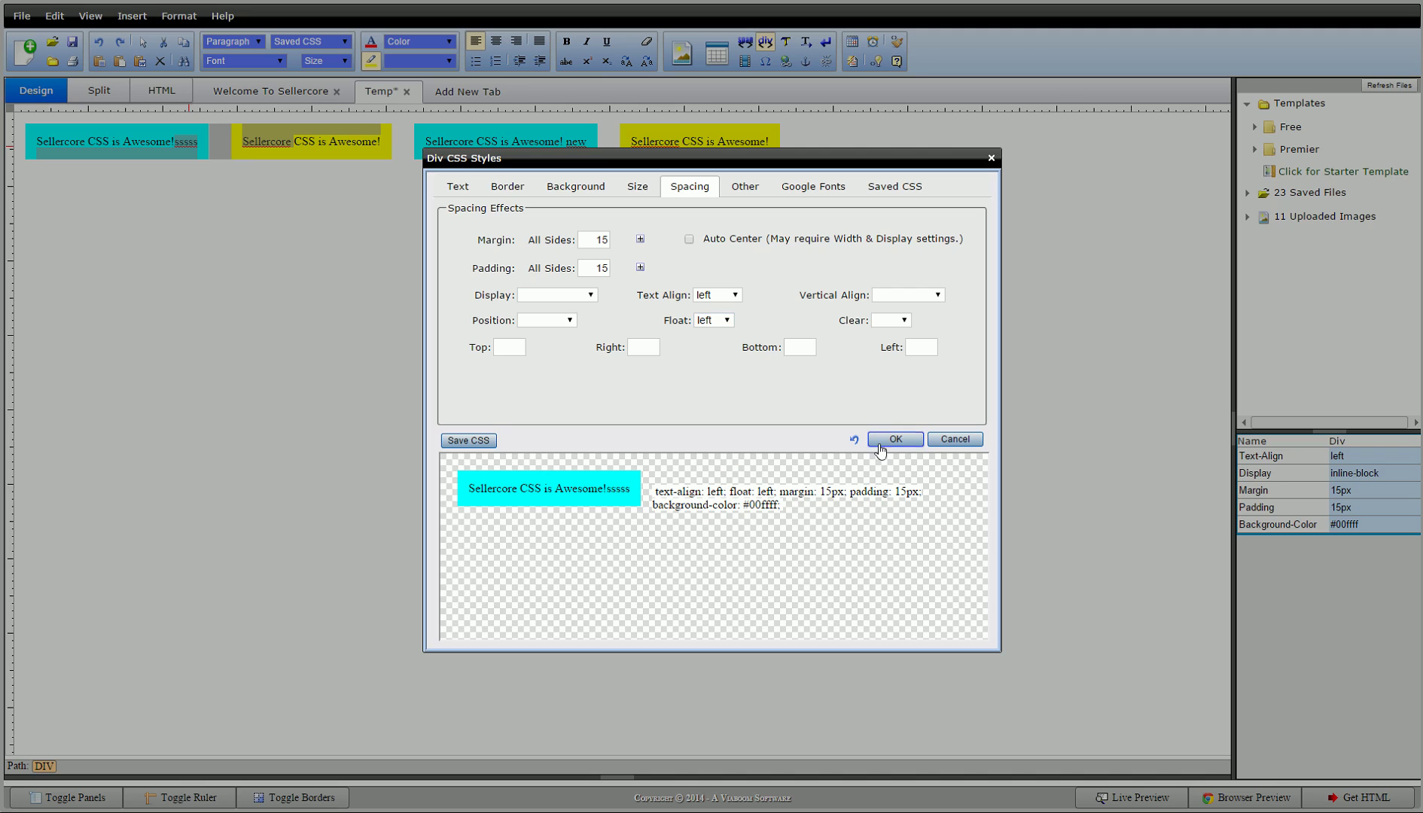
click(895, 440)
Step: Save the first div's CSS style and apply that saved style to the other three divs
right_click(194, 143)
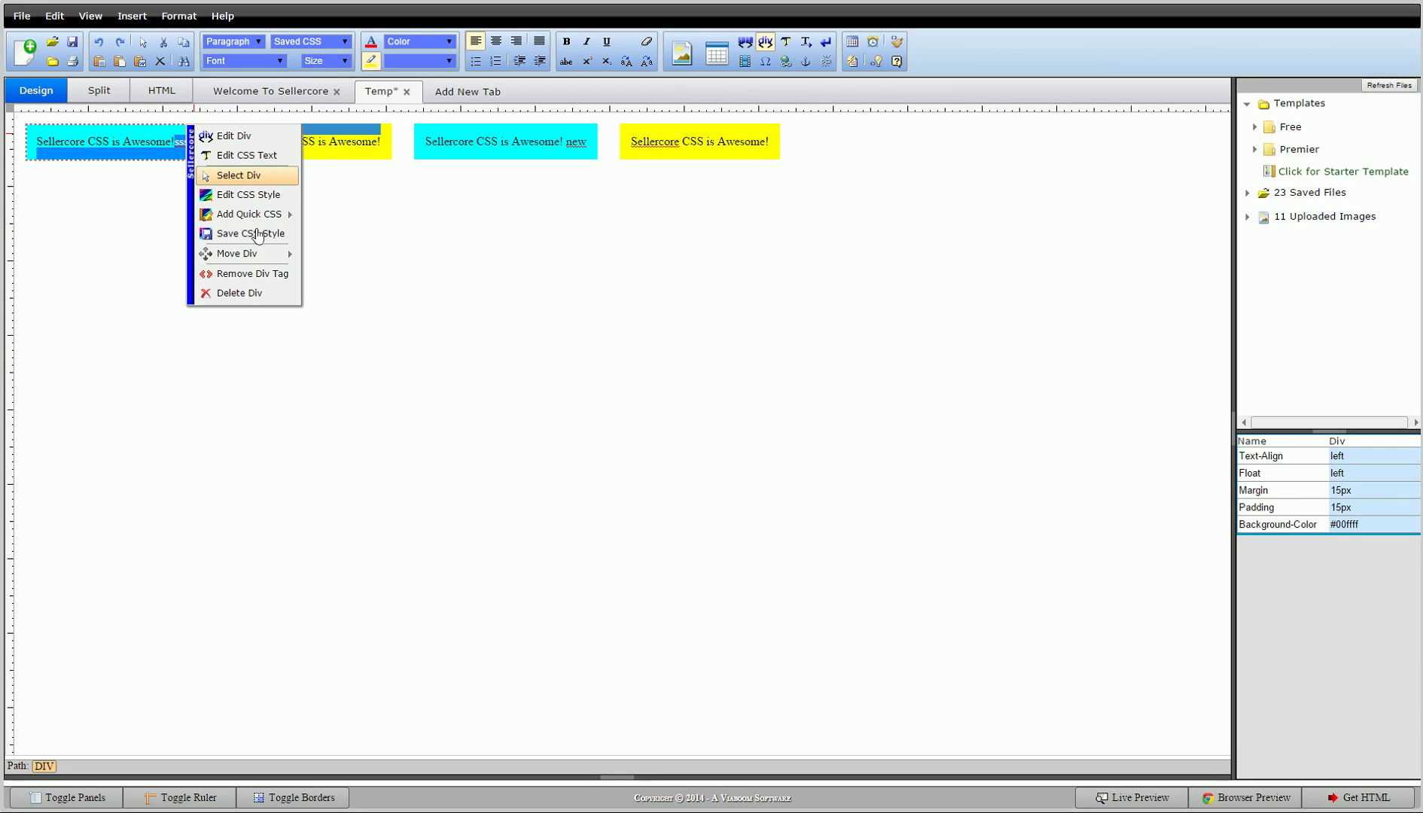
right_click(330, 142)
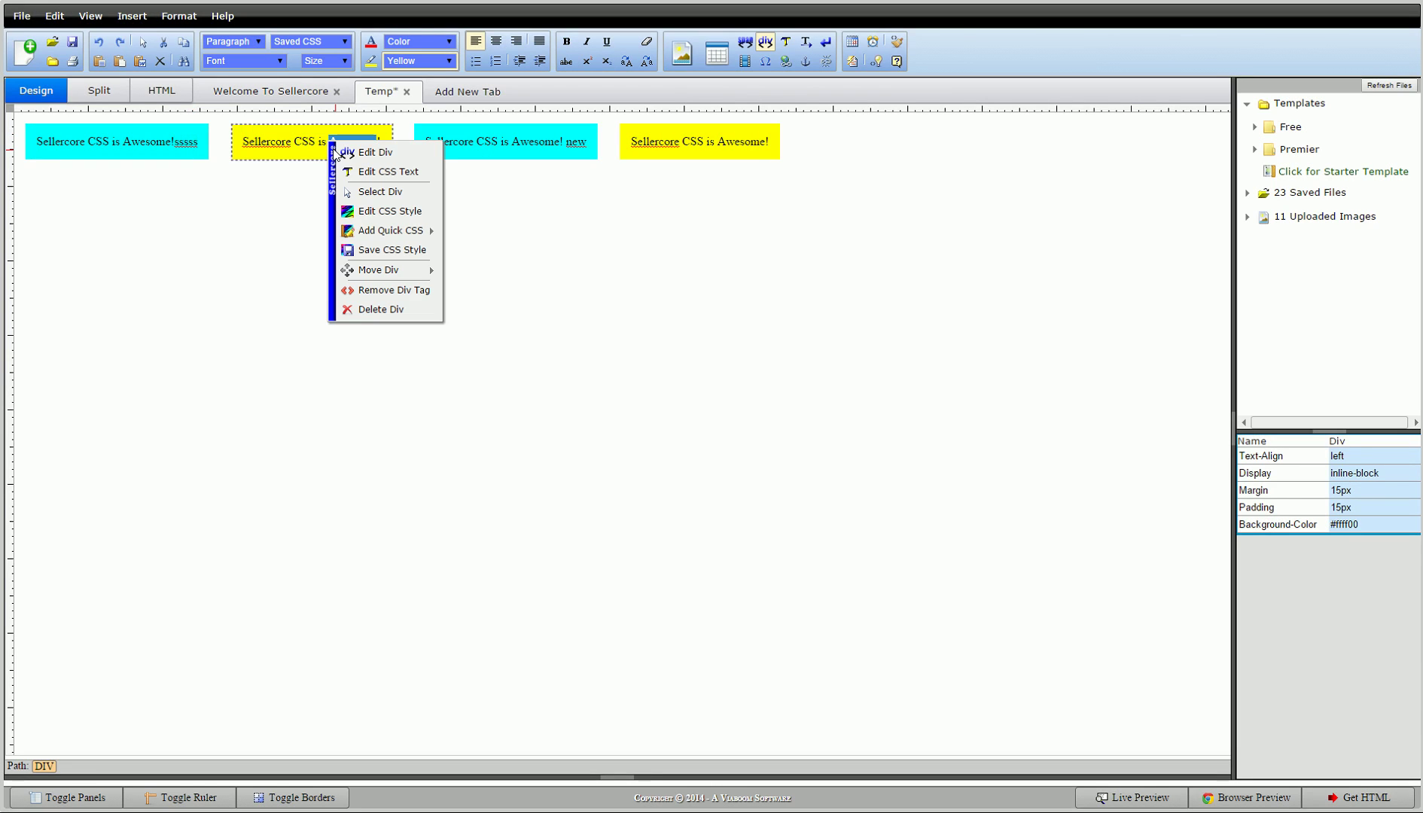
click(322, 42)
click(324, 86)
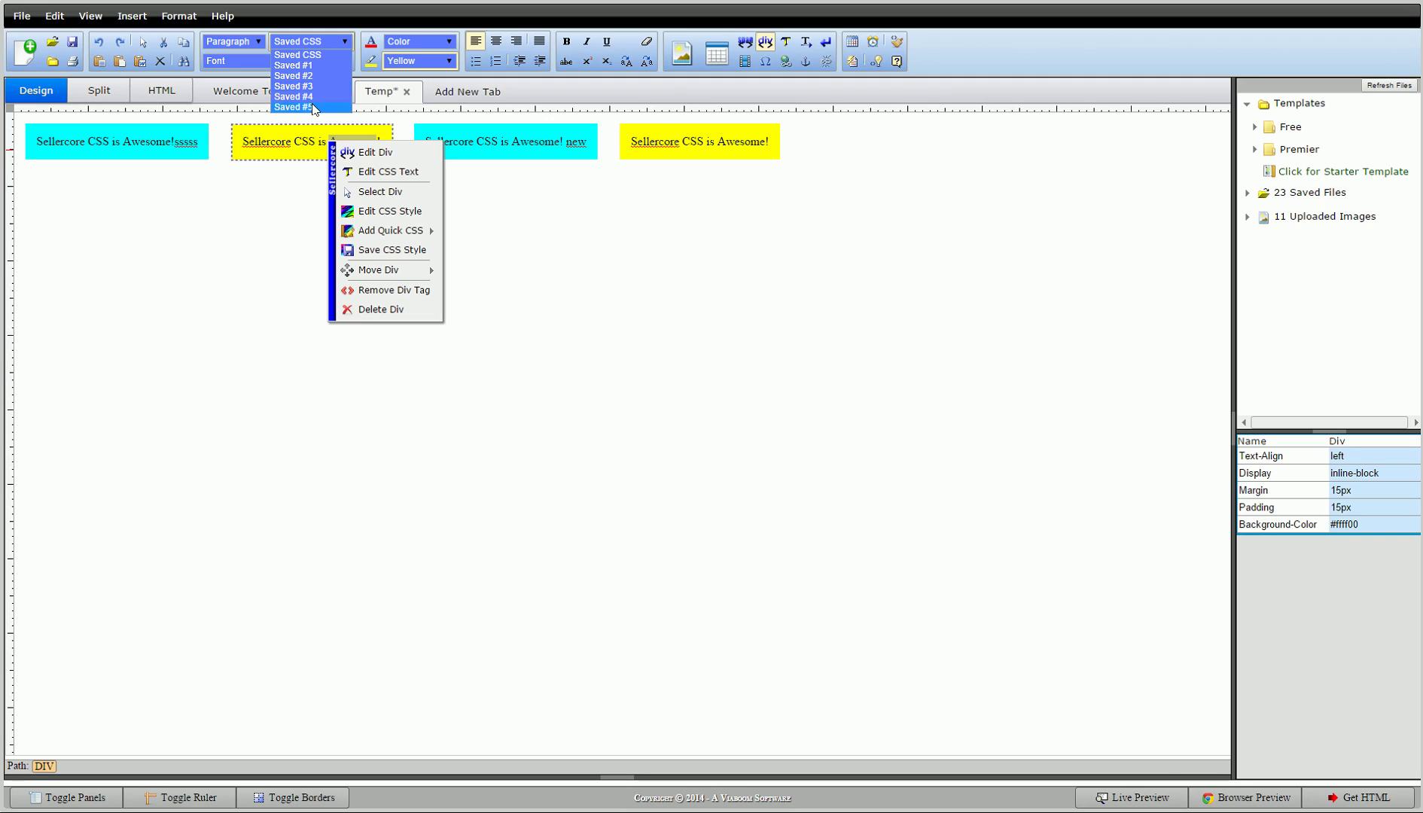
click(506, 143)
click(337, 42)
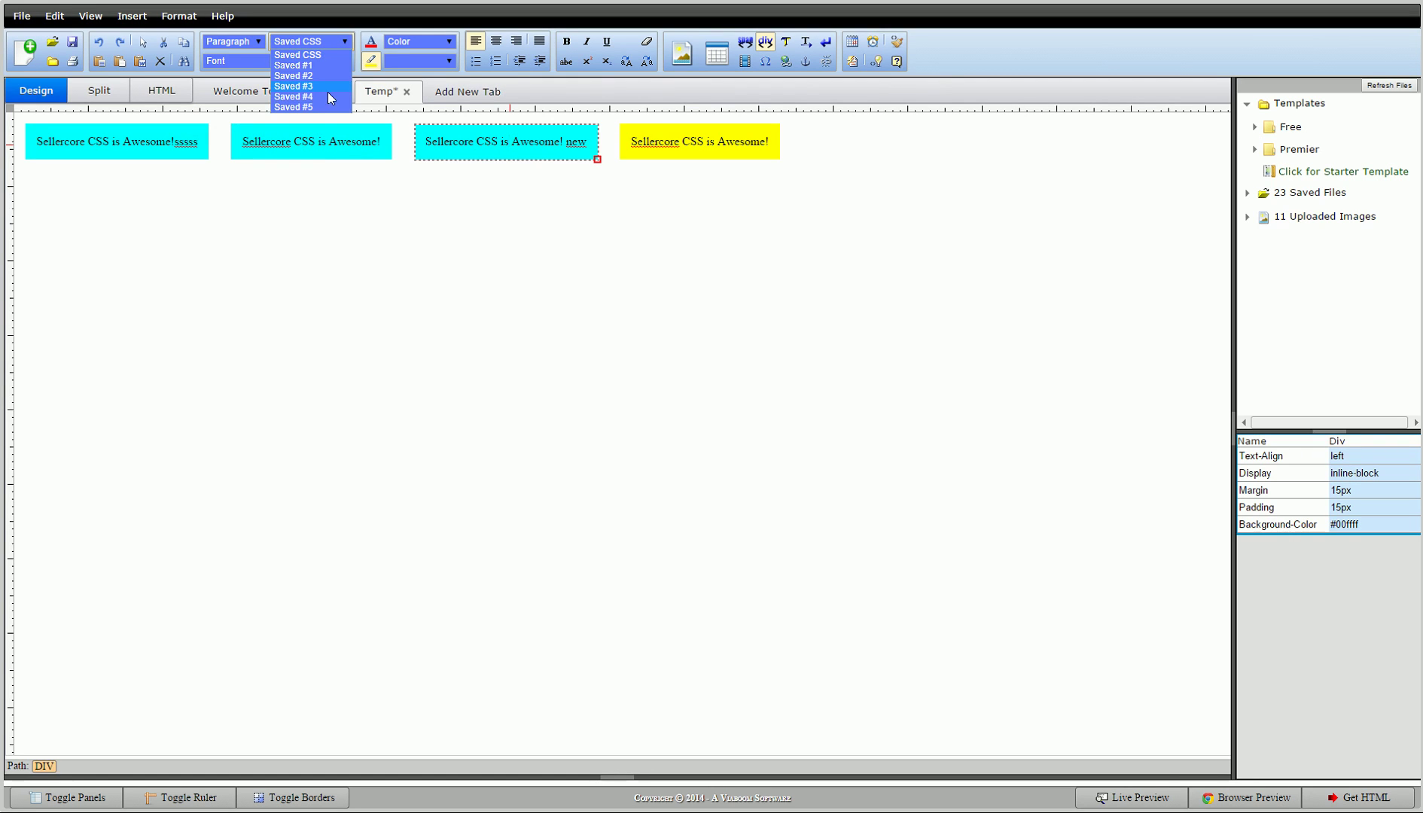
click(689, 143)
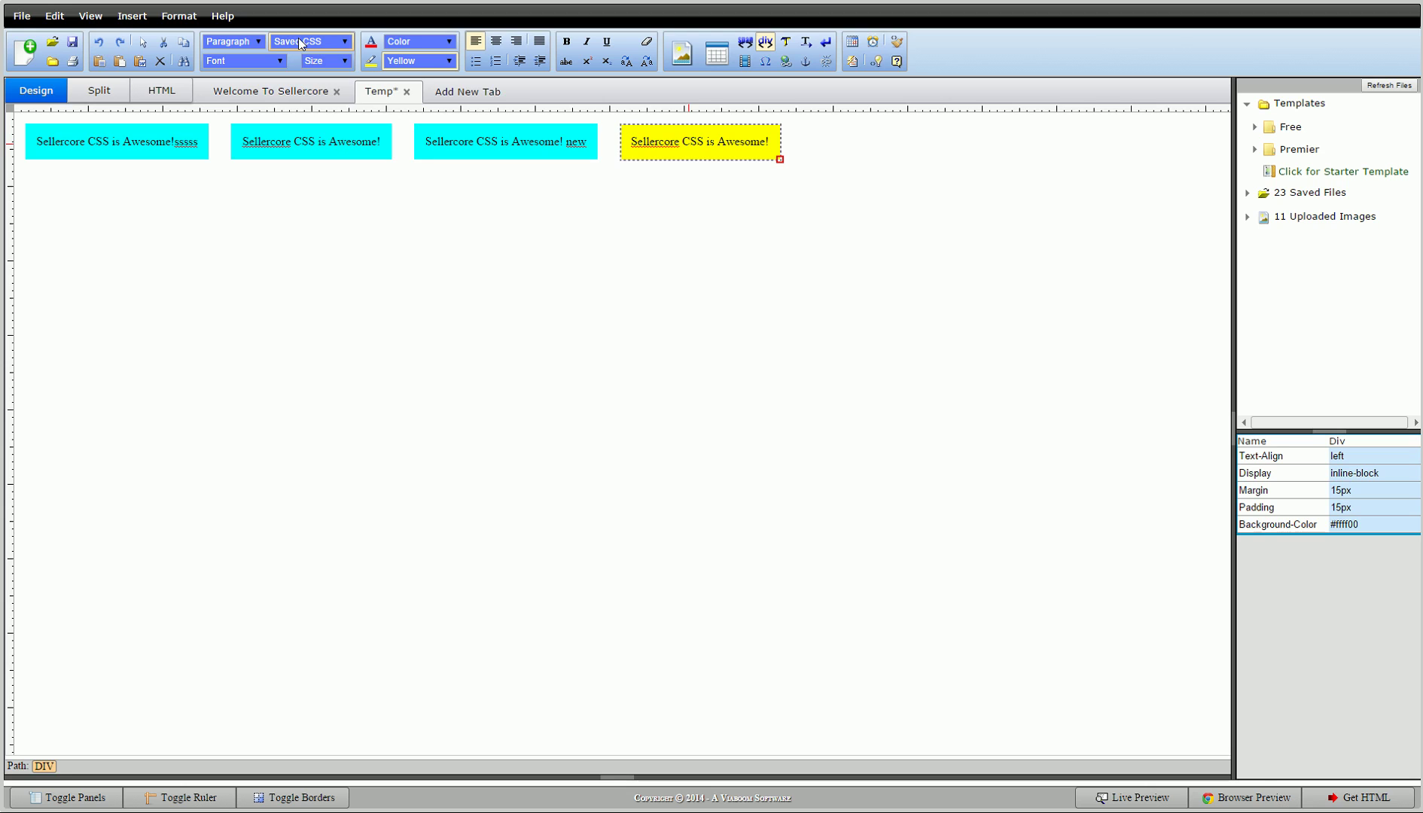
click(302, 42)
click(307, 98)
click(653, 185)
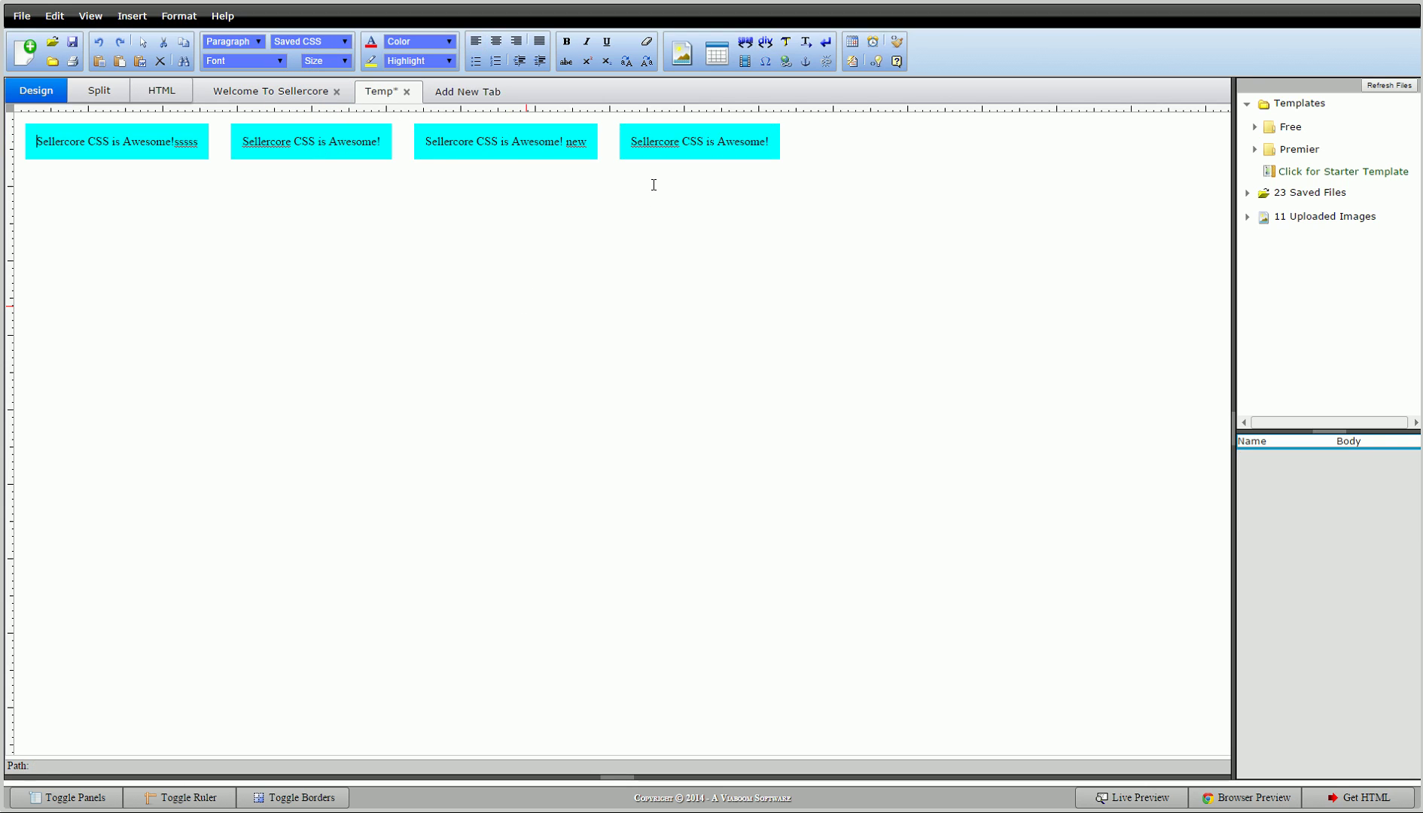
Step: Check the third div's CSS properties, and narrow and widen the design area to see how the floated divs wrap
click(519, 145)
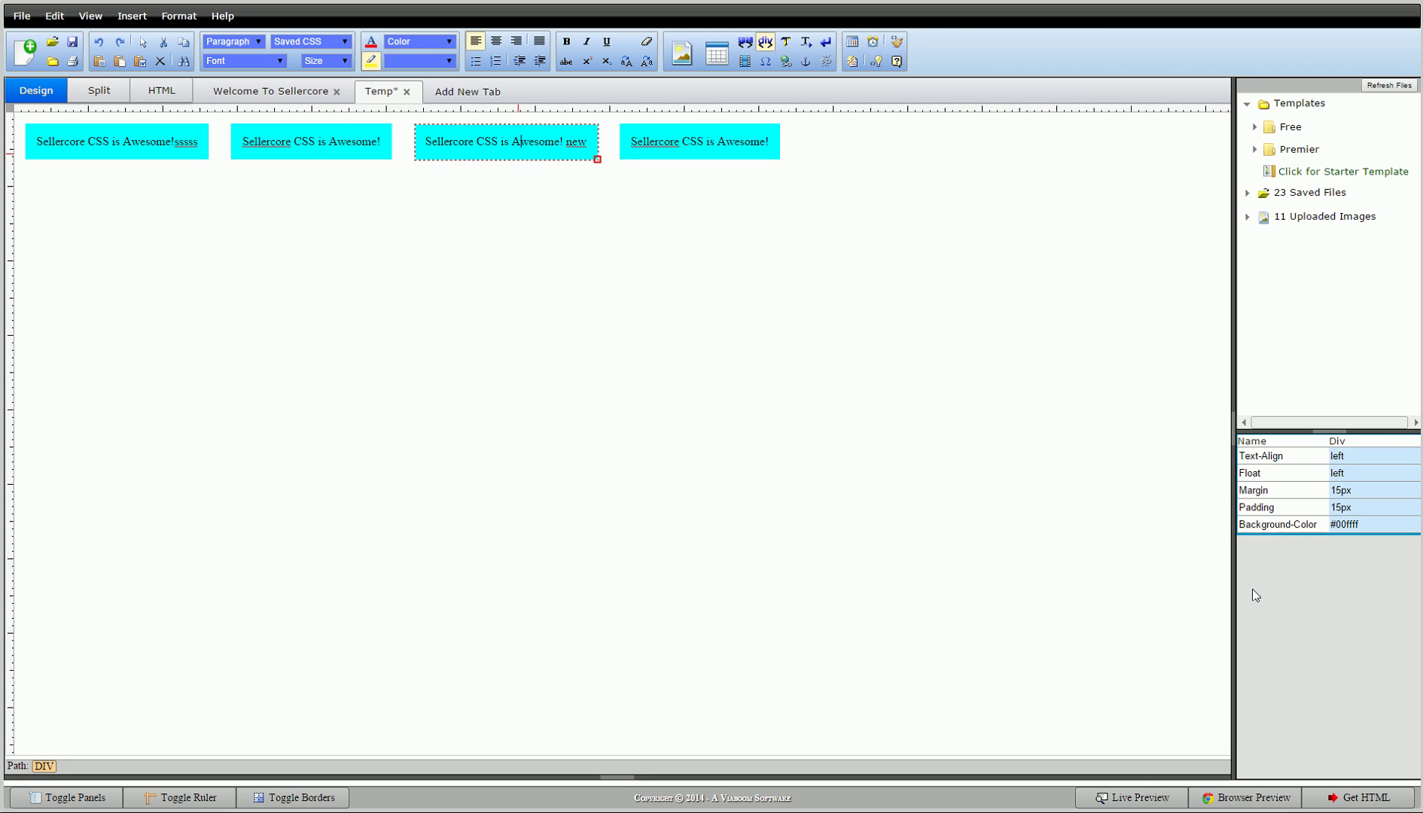
click(1183, 354)
drag(1229, 358, 509, 403)
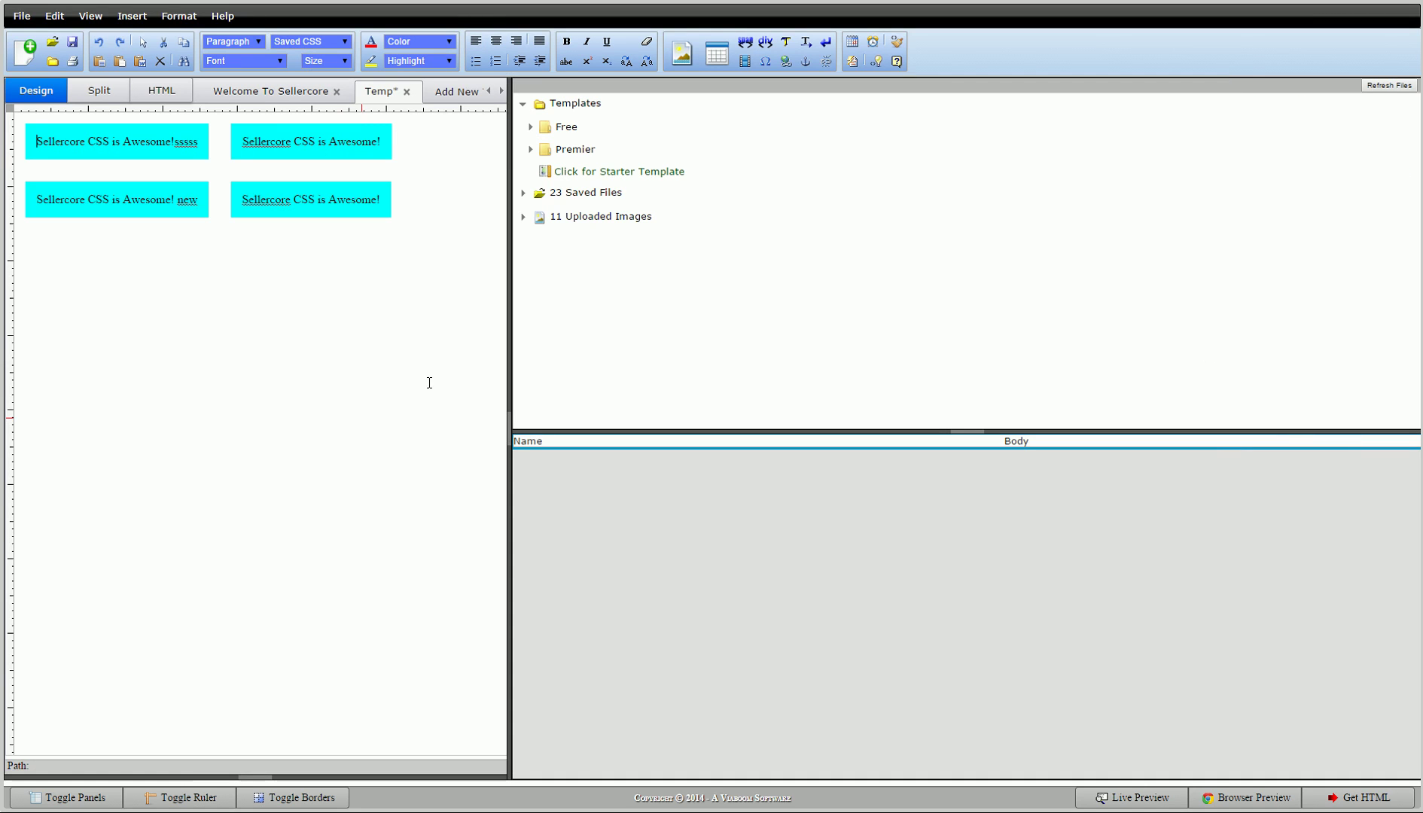
drag(582, 302, 1188, 354)
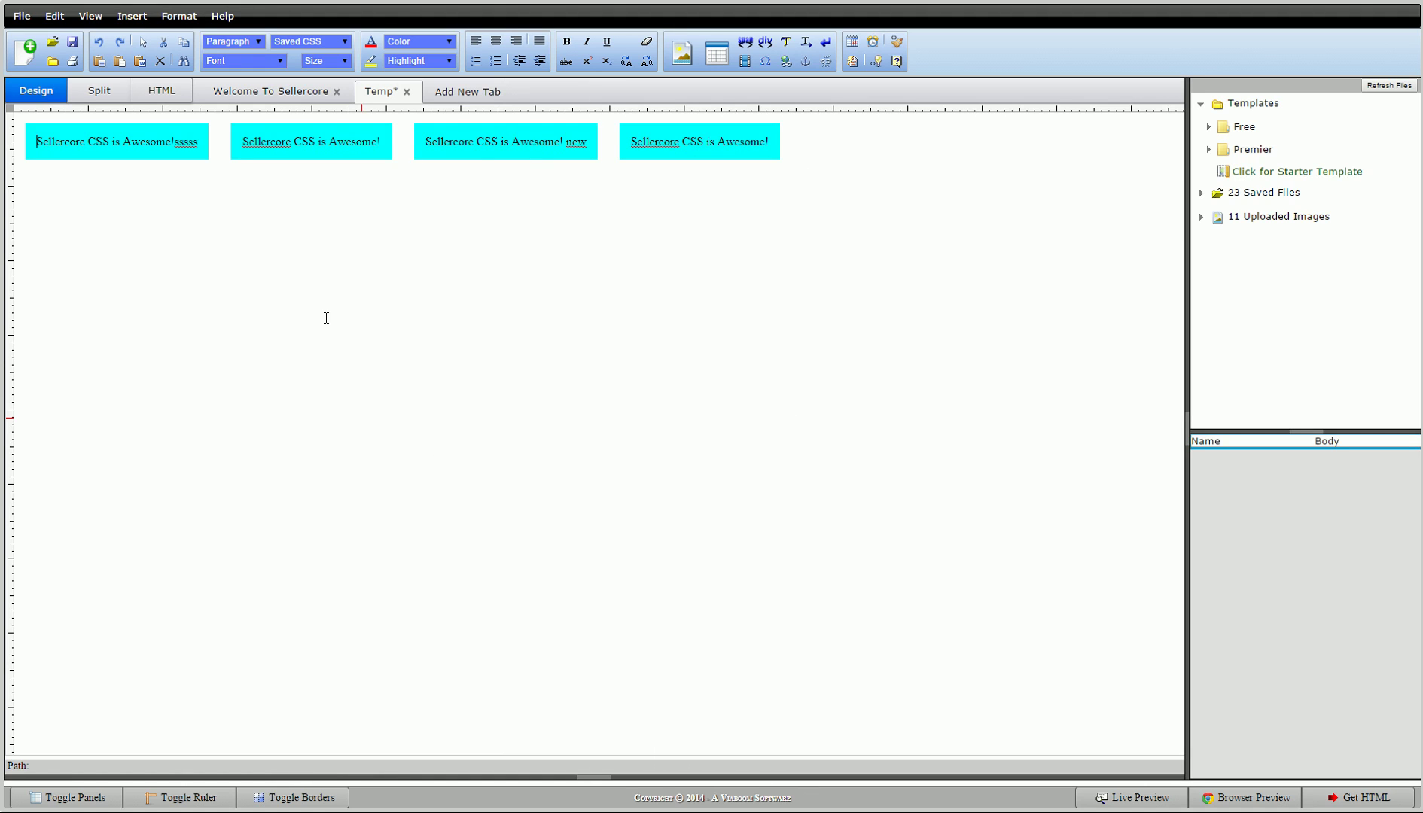
Step: Set the third div's clear to both in its CSS spacing settings
click(570, 143)
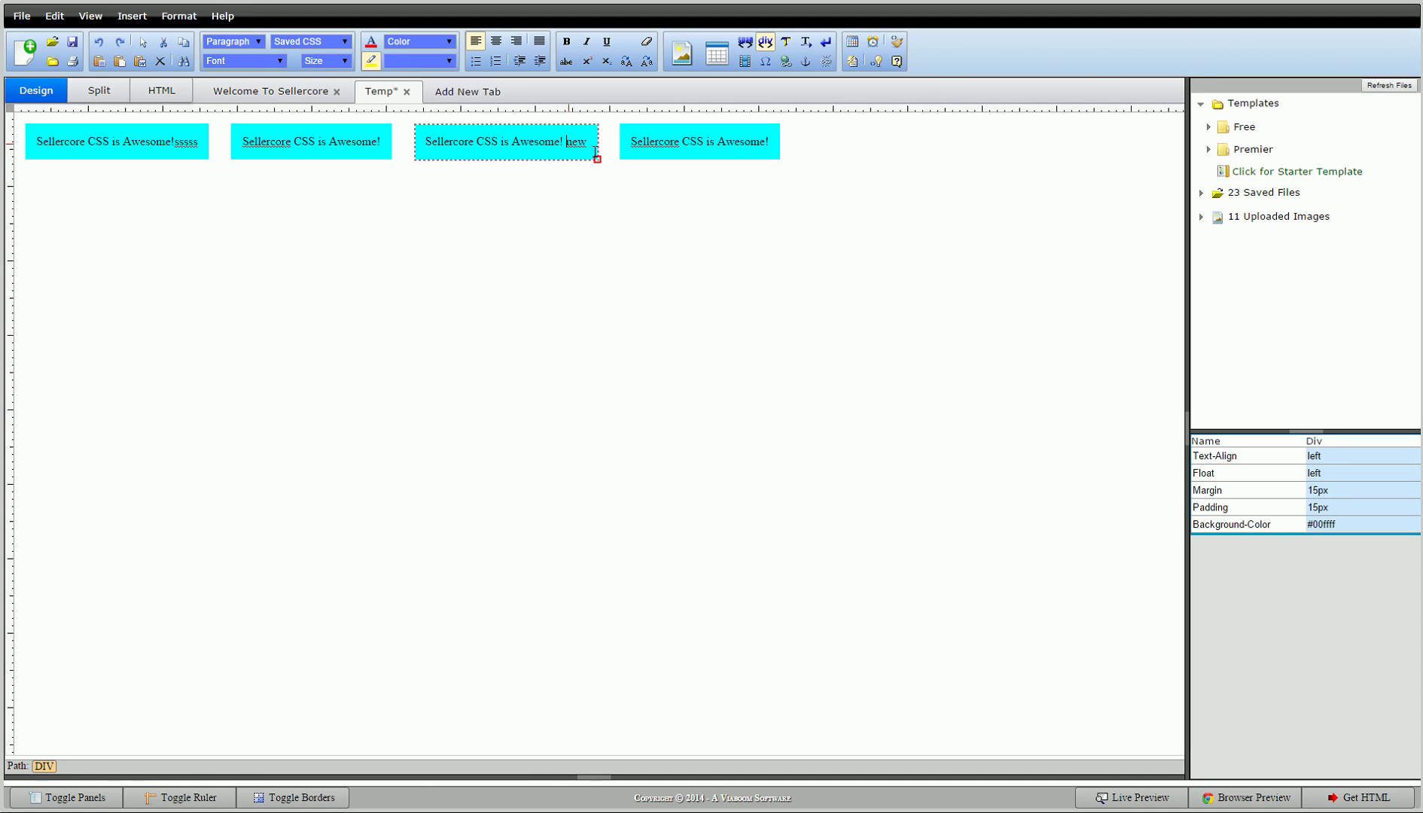
right_click(587, 148)
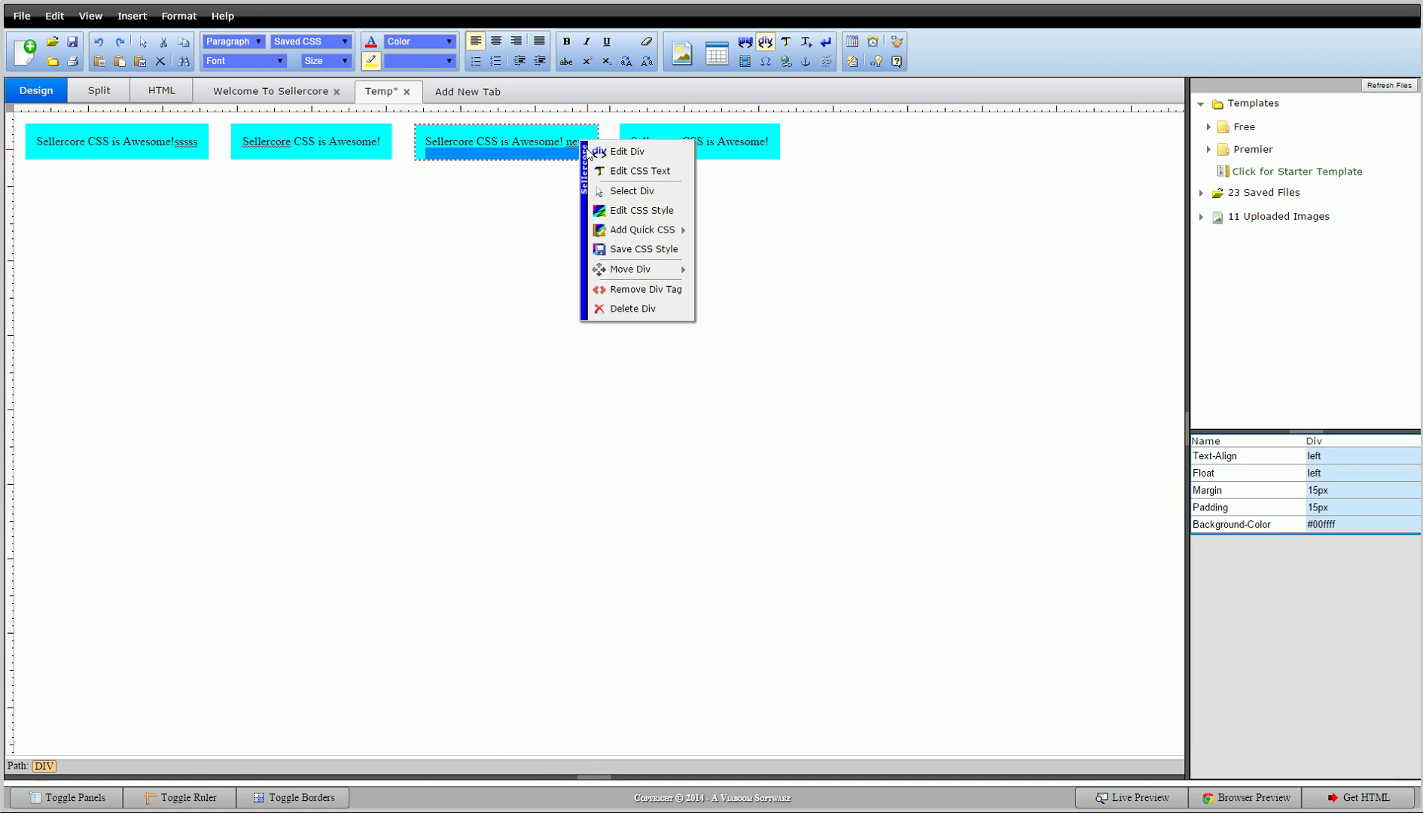
click(652, 212)
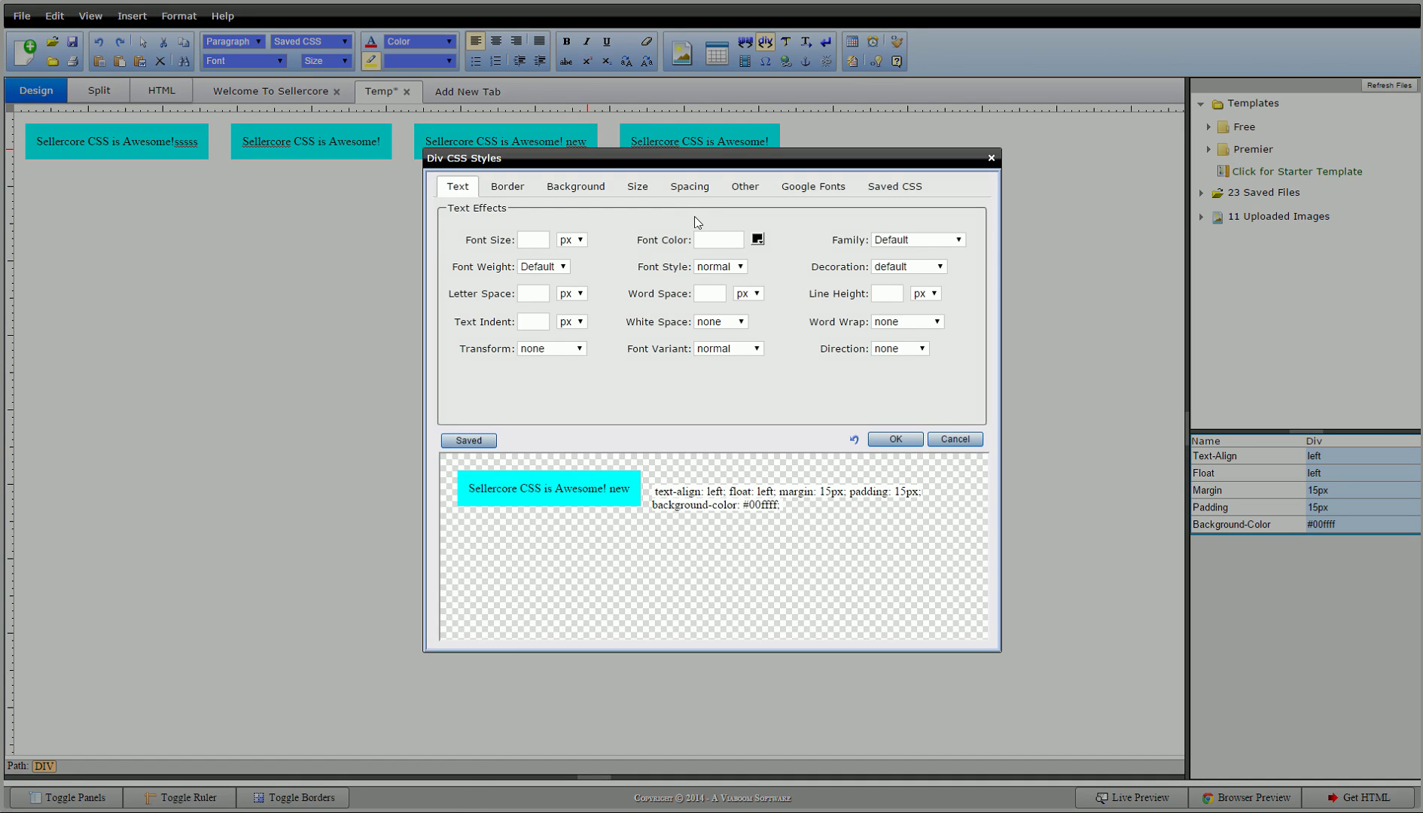
click(689, 186)
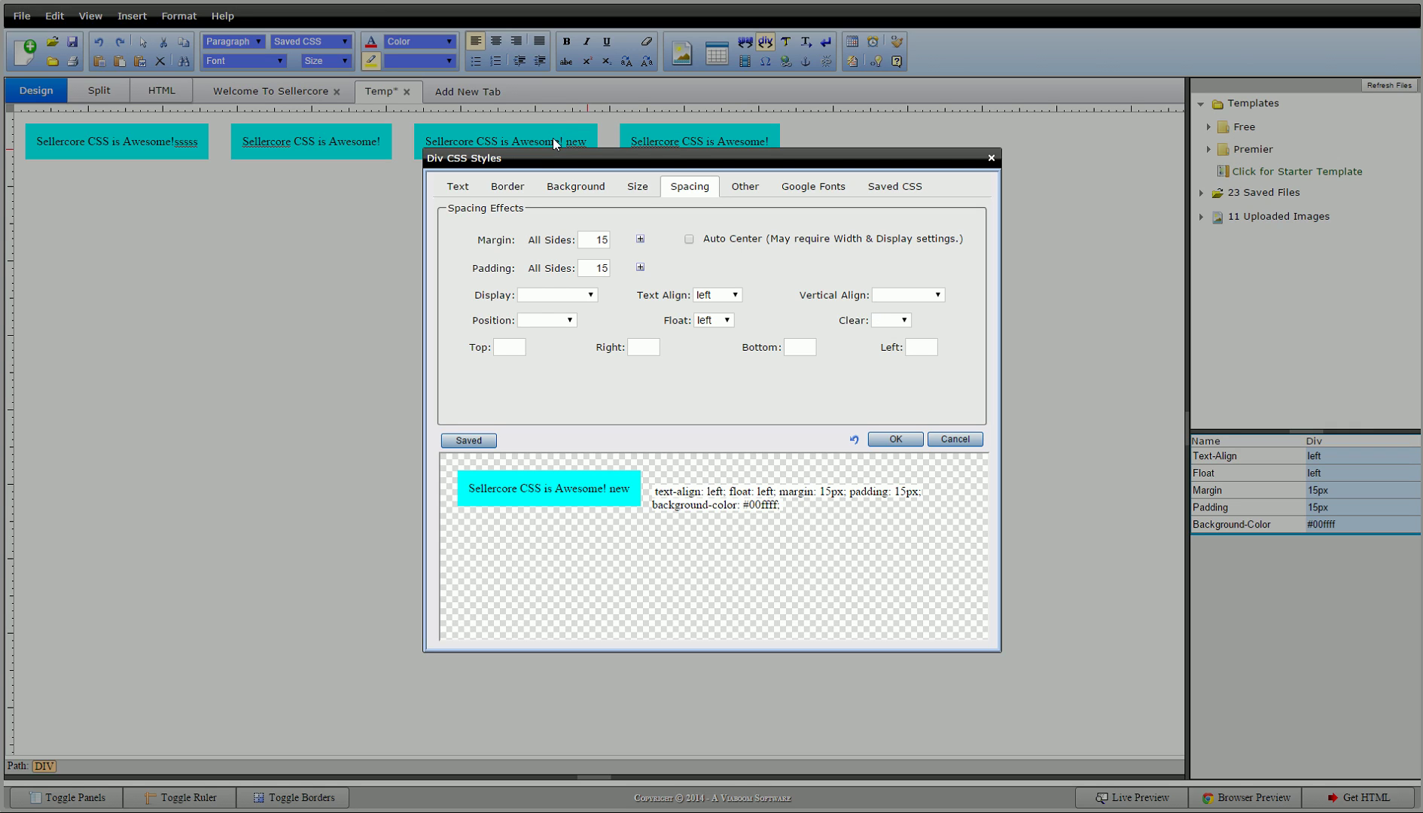
click(902, 323)
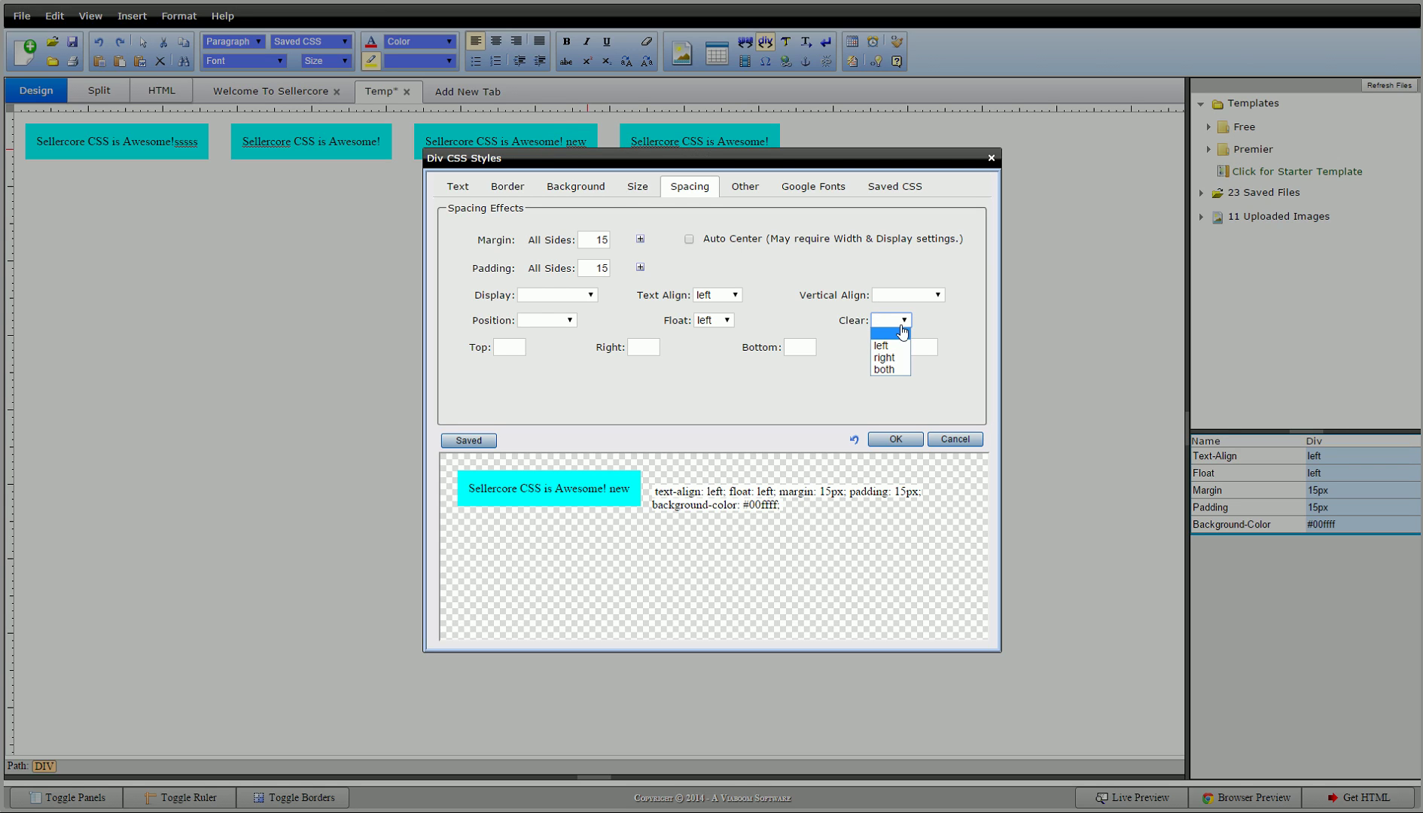
click(884, 369)
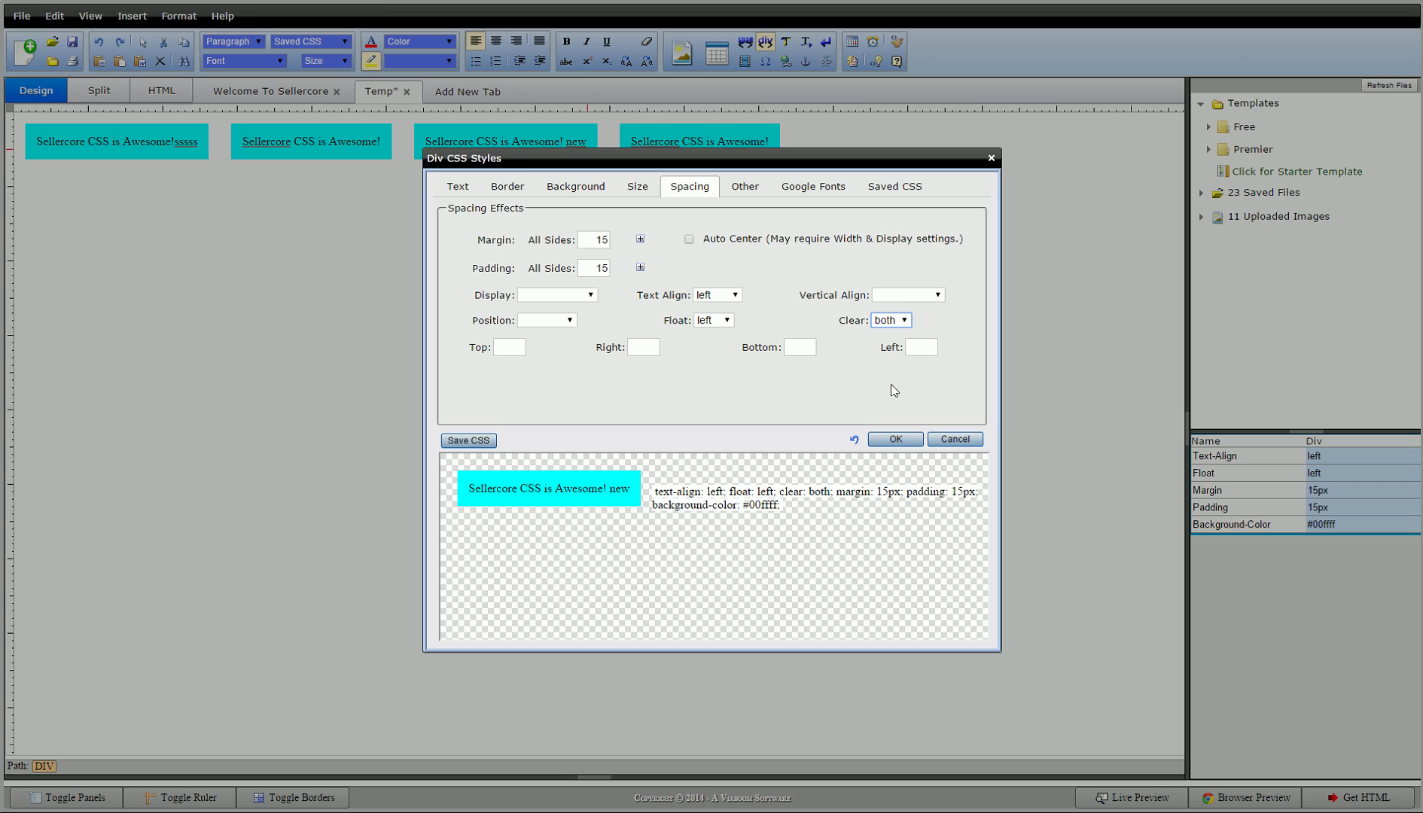
click(895, 440)
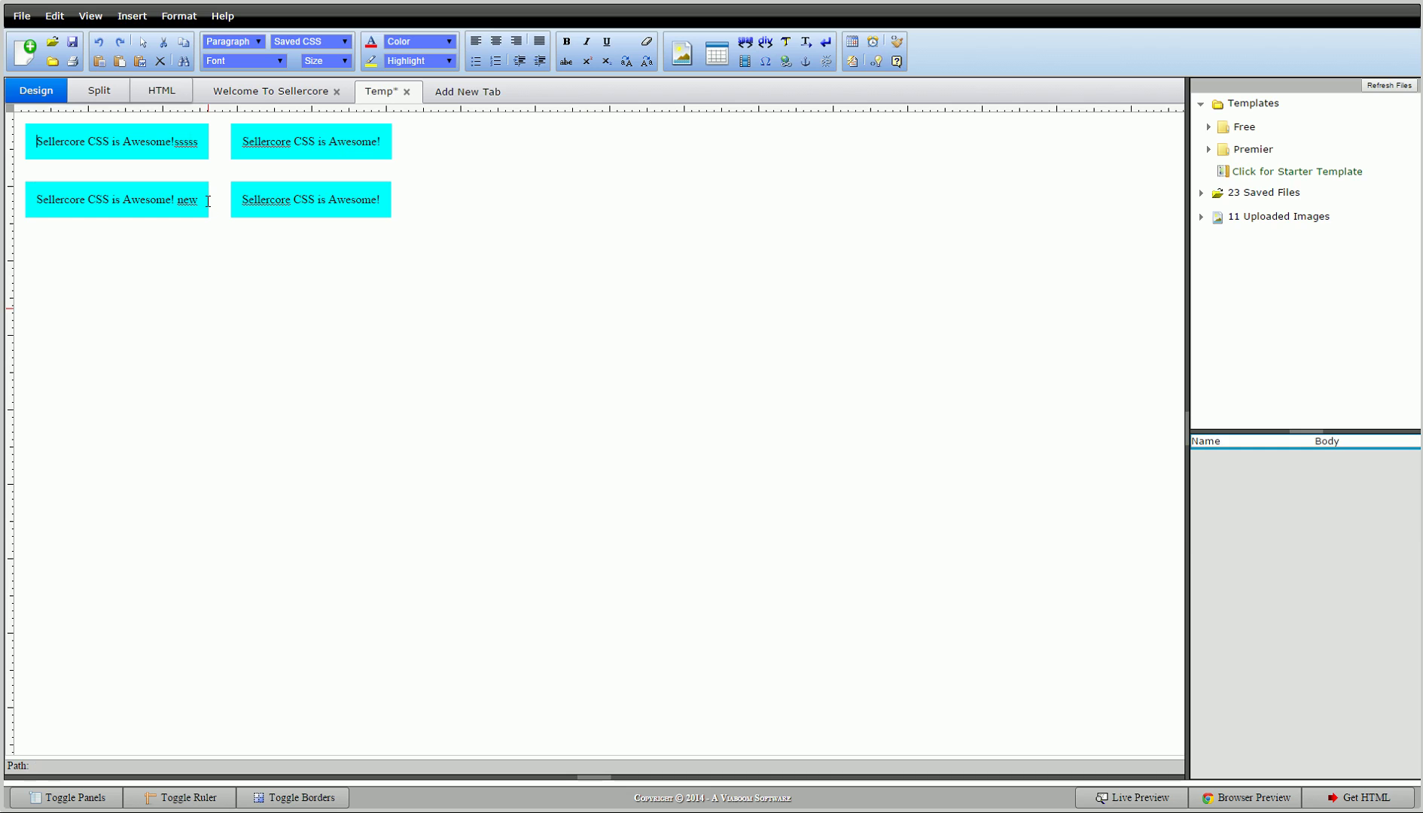
Step: Narrow and widen the design area to examine how the cleared third div wraps, and check its CSS properties
drag(1183, 273, 302, 233)
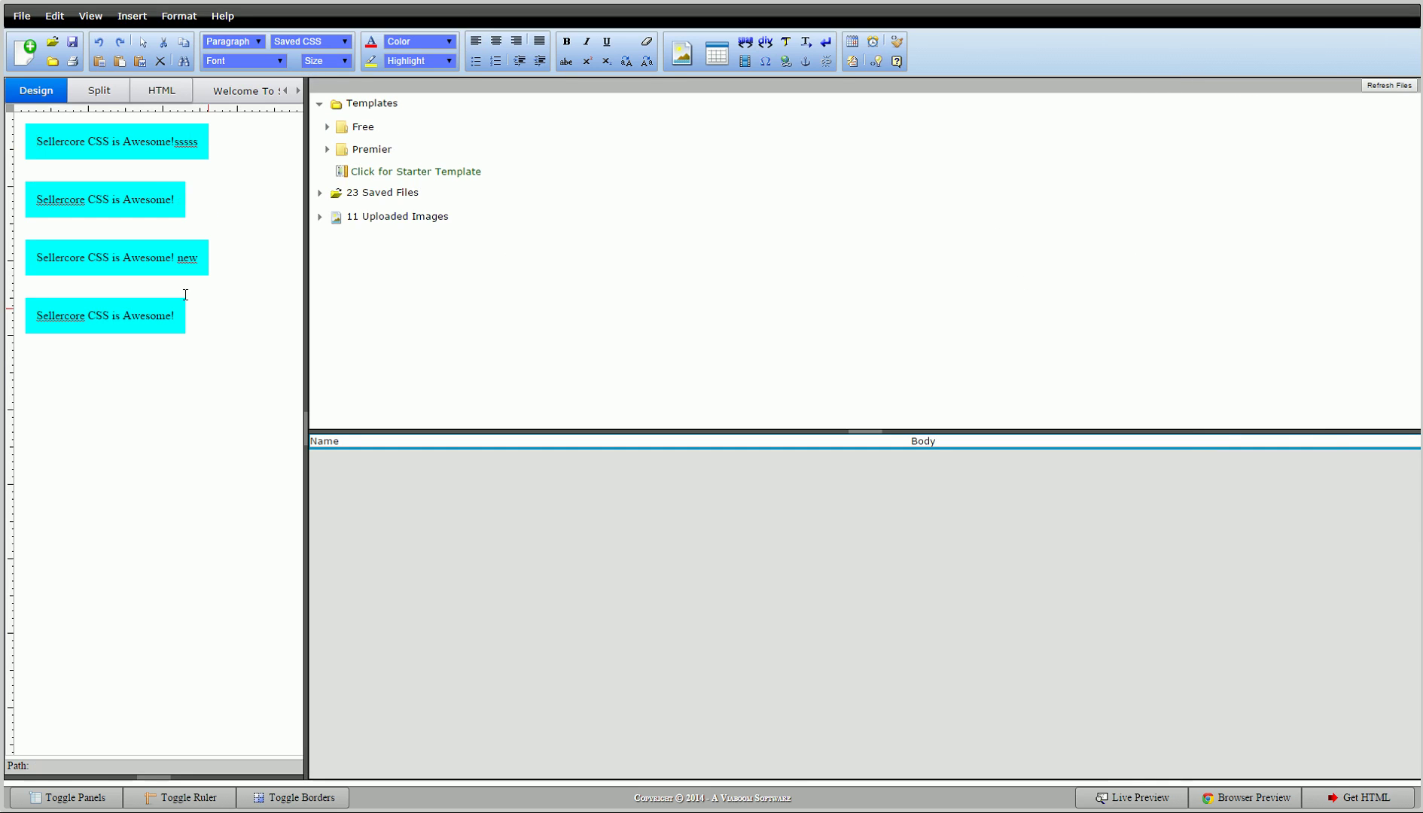
double_click(178, 257)
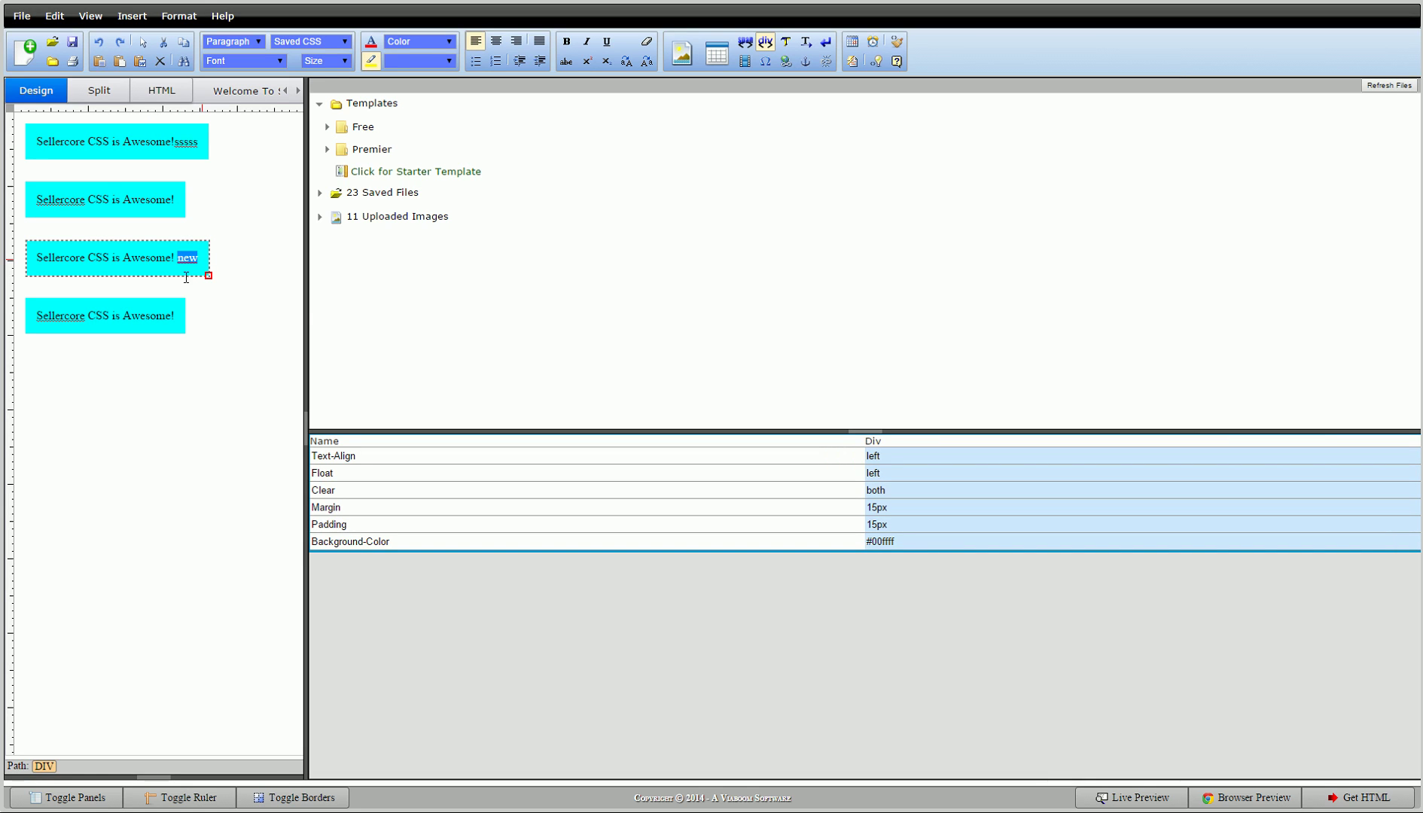
drag(305, 311, 1195, 349)
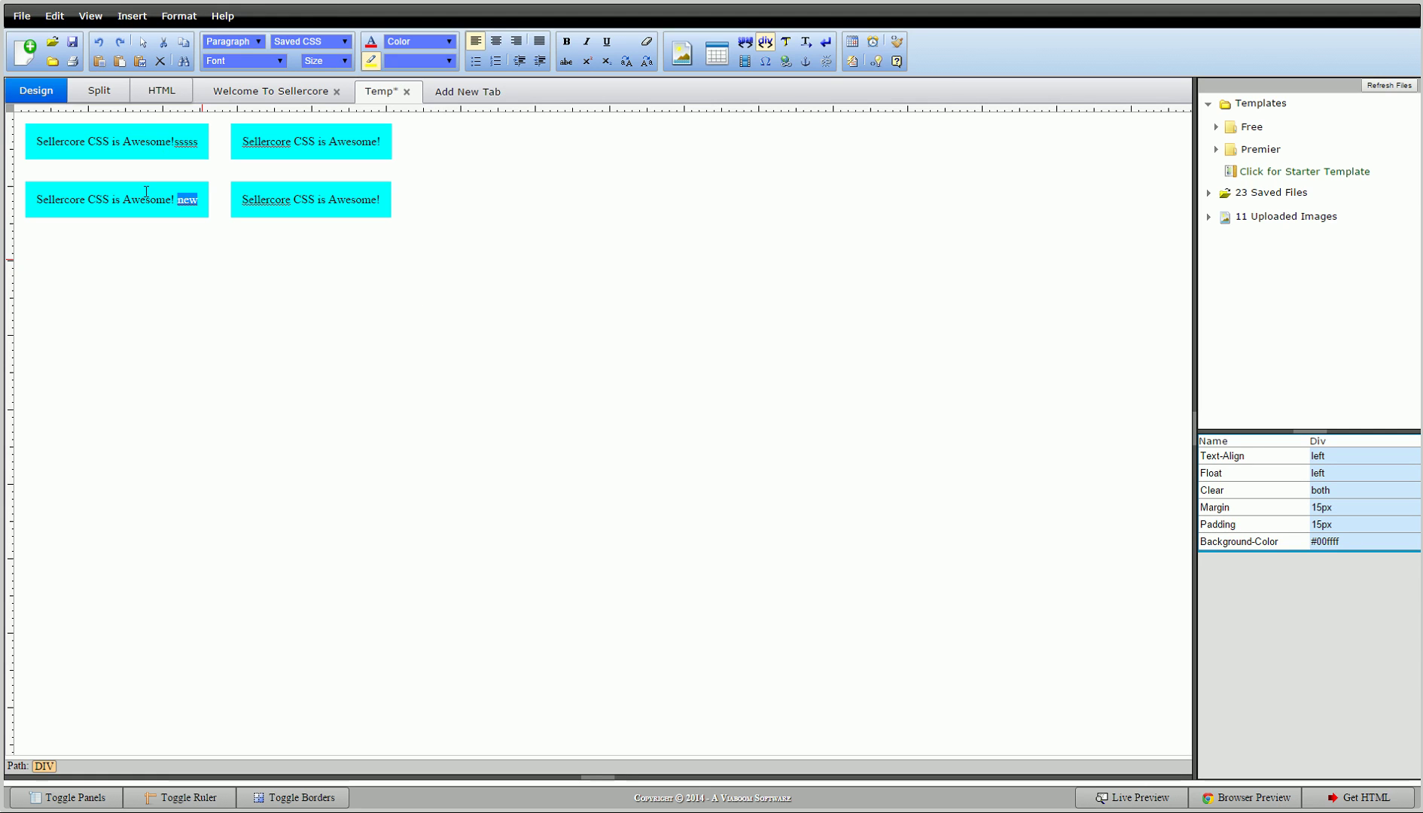
Step: Review the third div's CSS spacing settings, then close them without changes
right_click(197, 198)
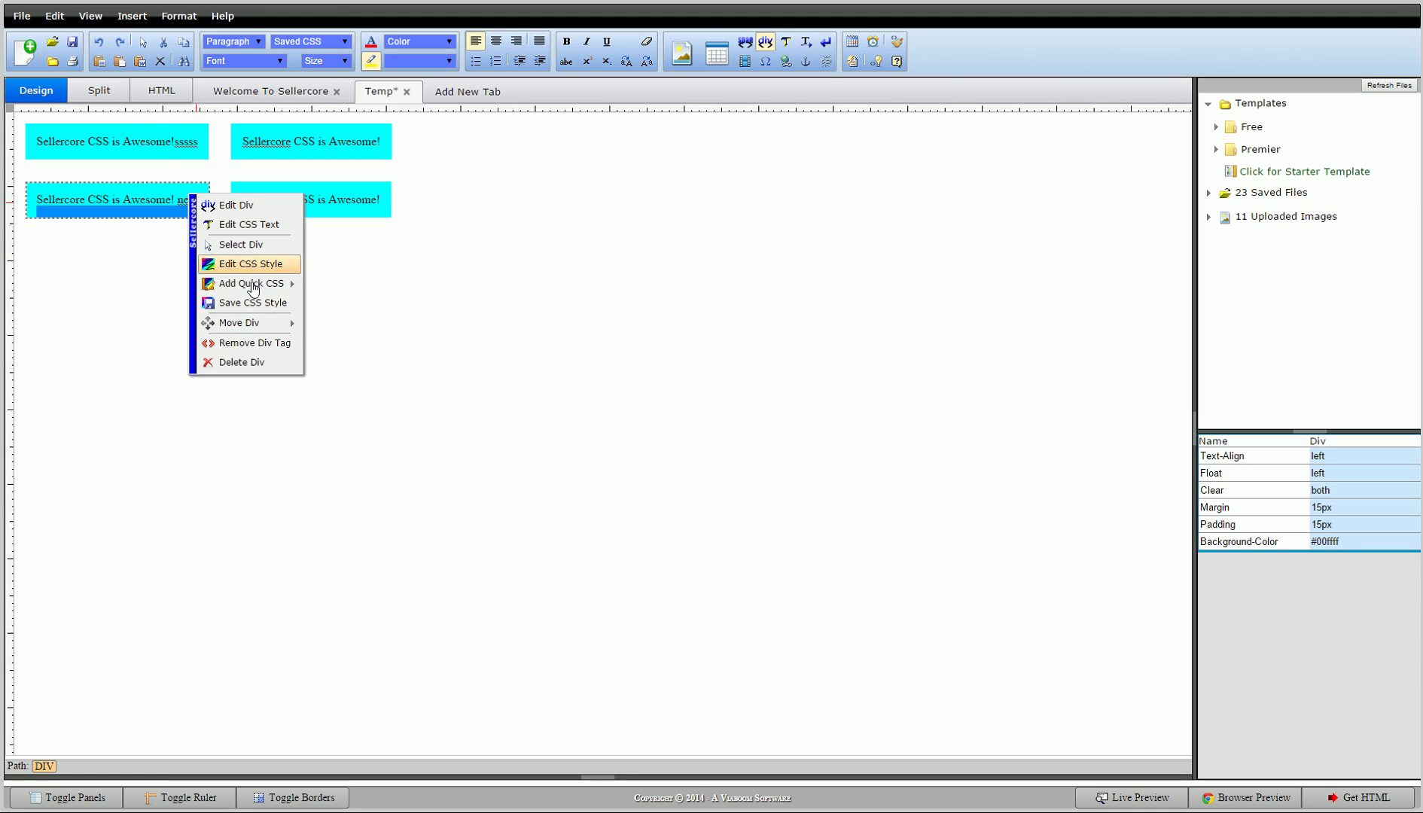
click(284, 274)
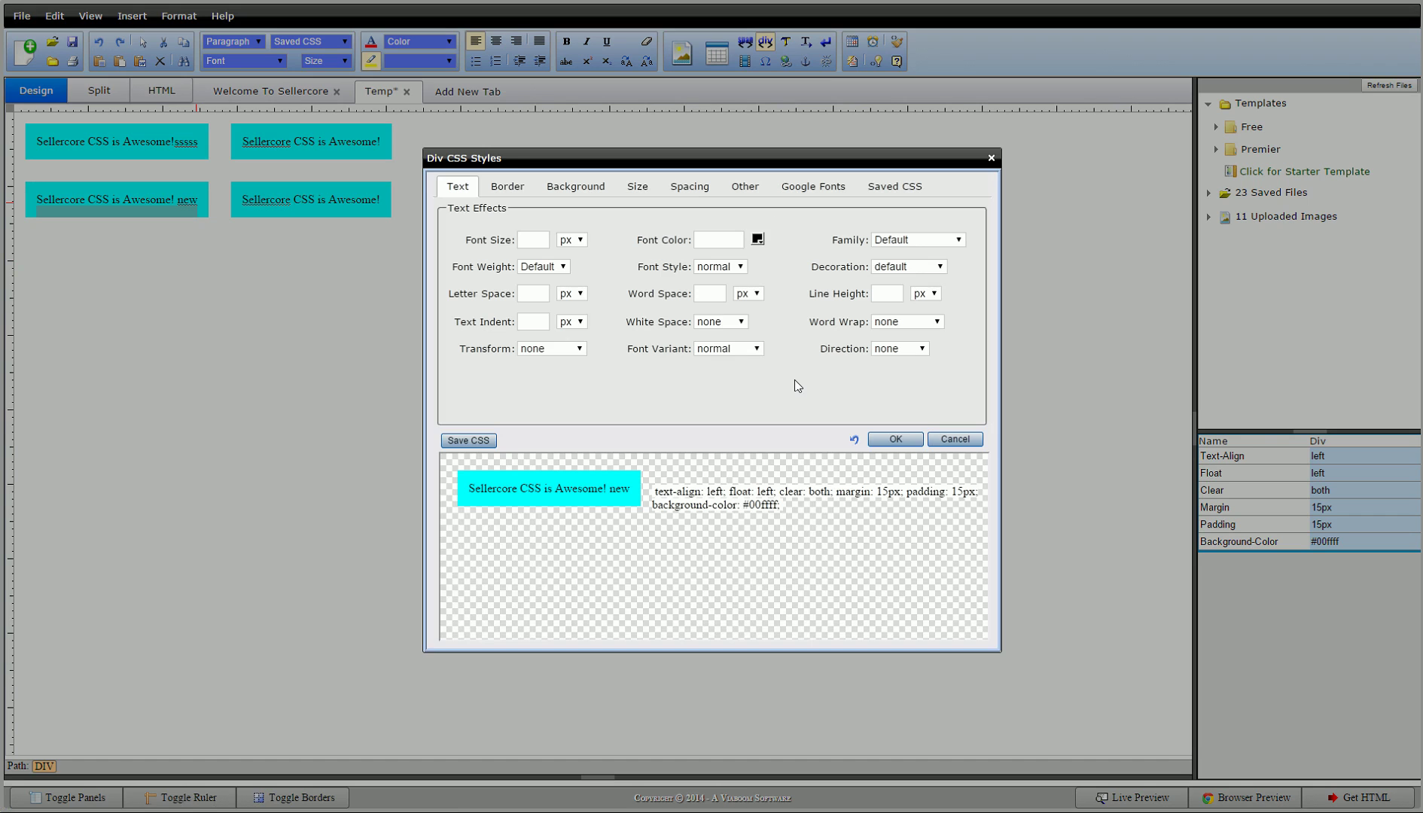
click(690, 194)
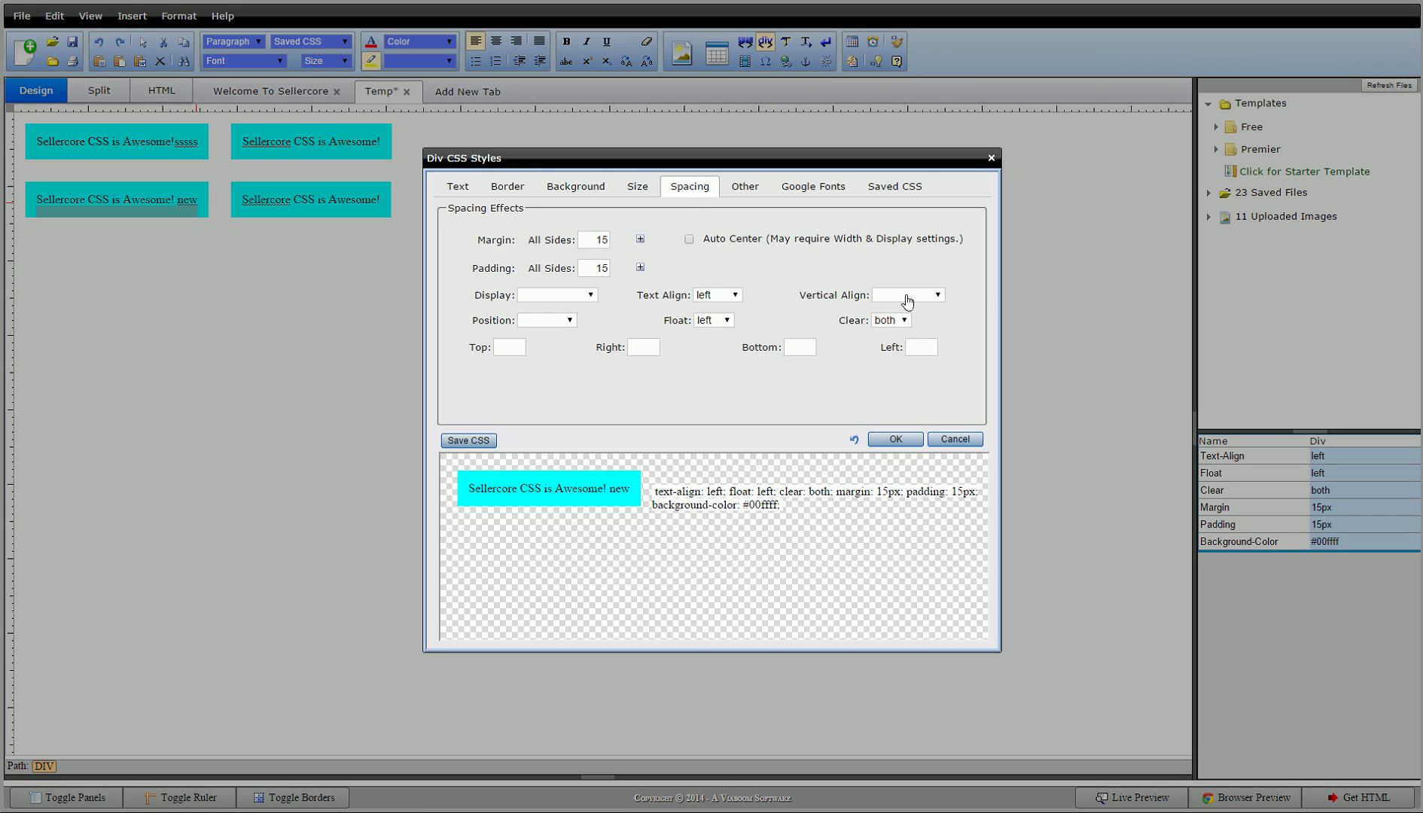
click(946, 439)
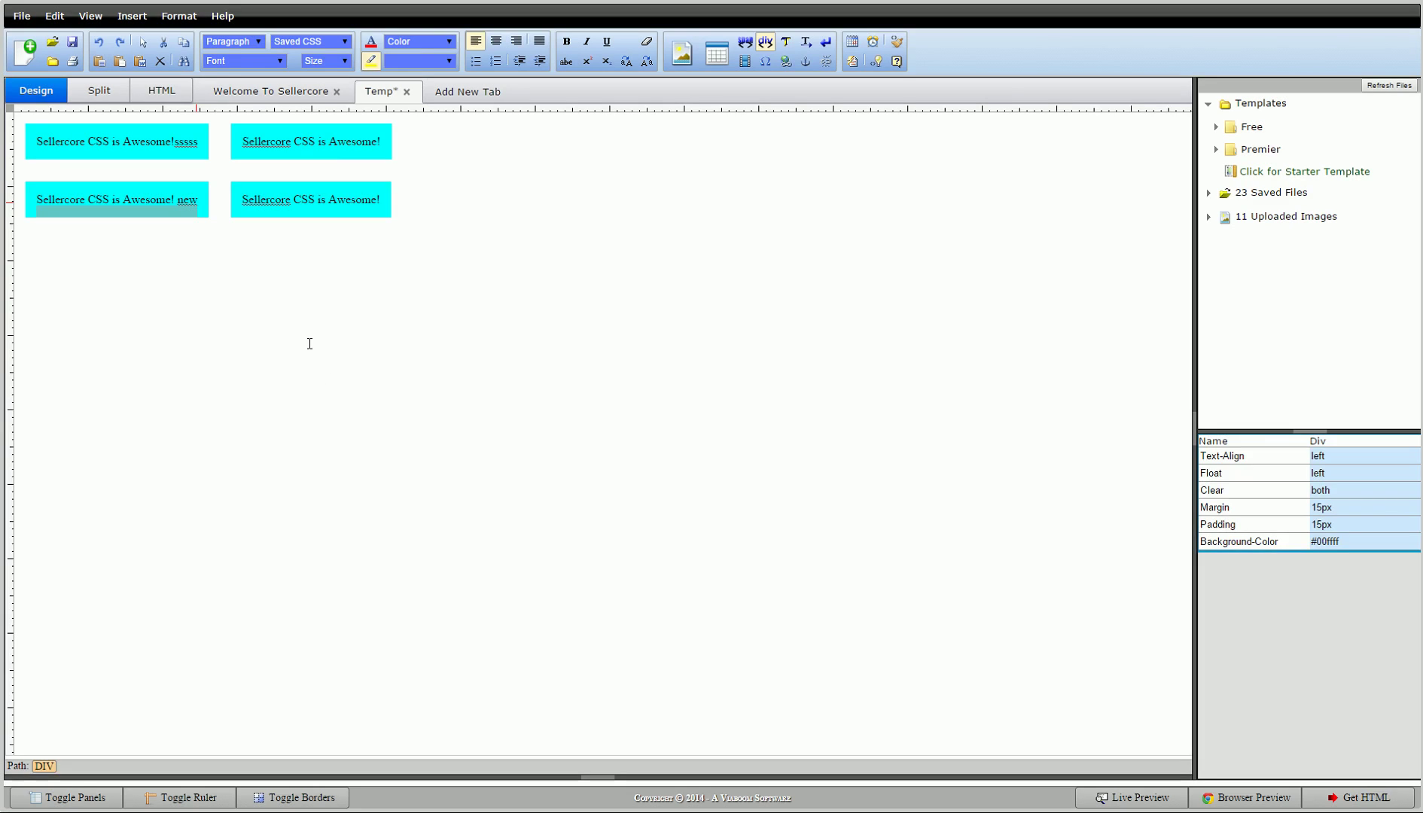
click(310, 343)
click(195, 199)
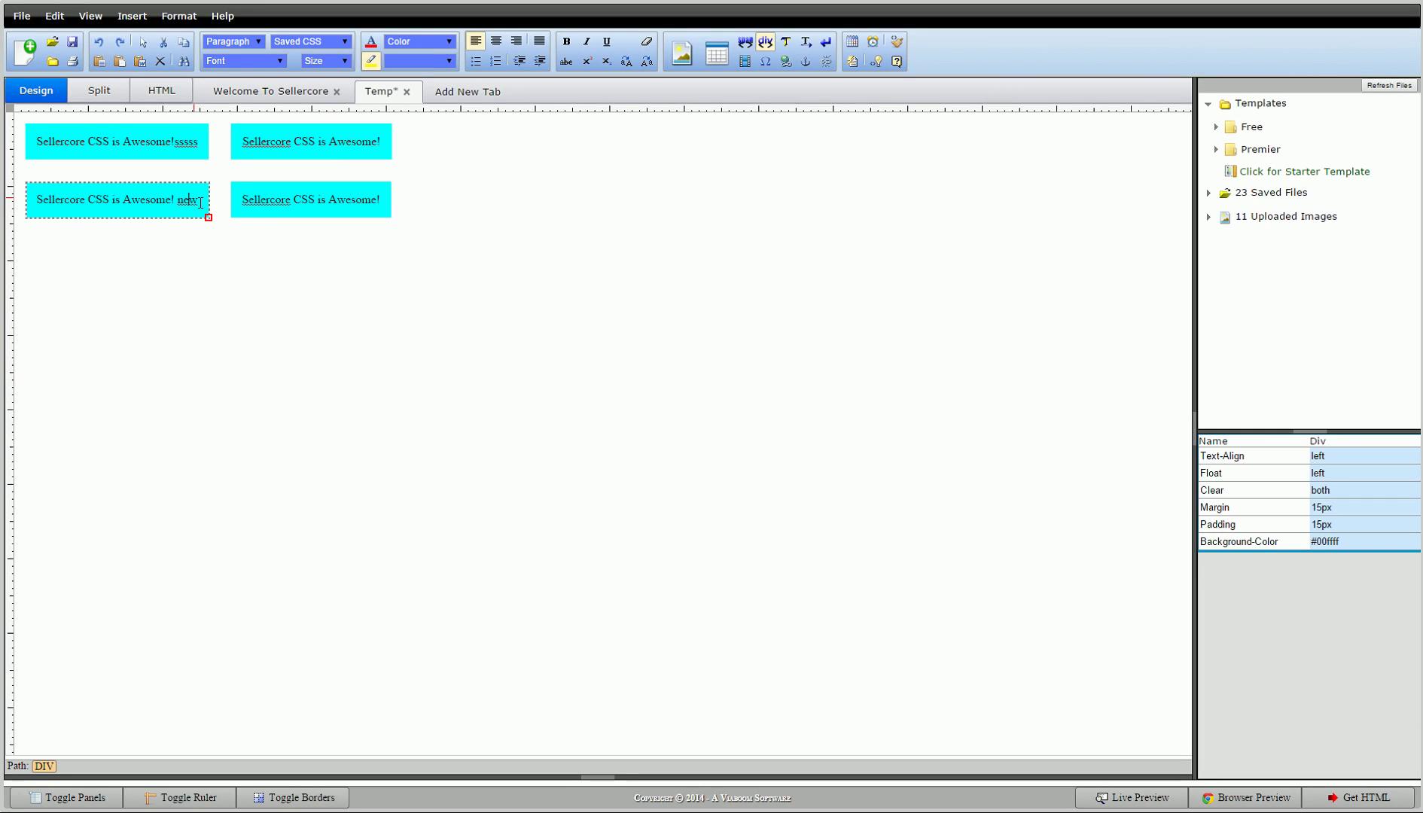
Step: Extend the first div's text with "s" and add the lines "asdfasdfasd" and "asdfasdf" to make it taller
click(198, 144)
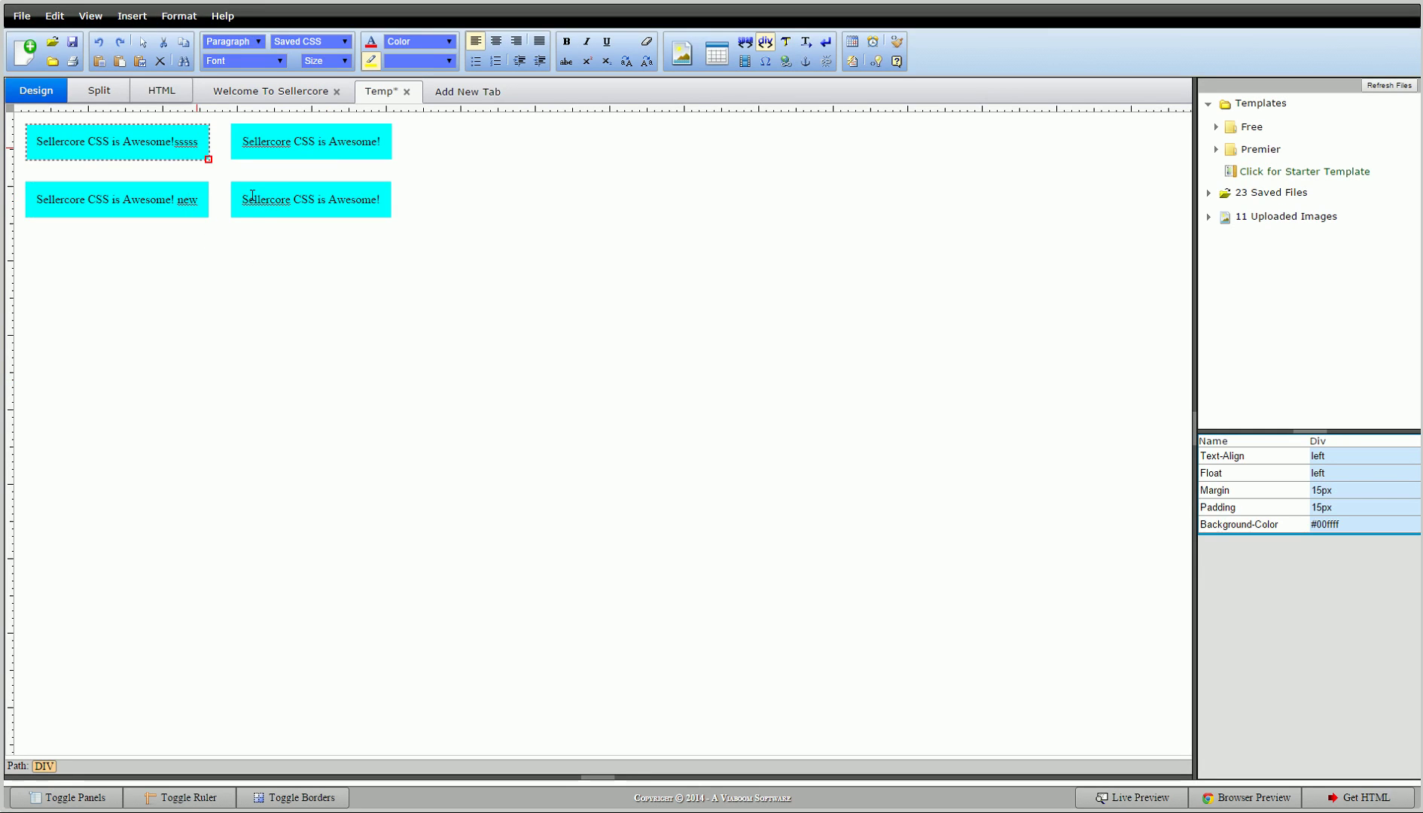
text(s)
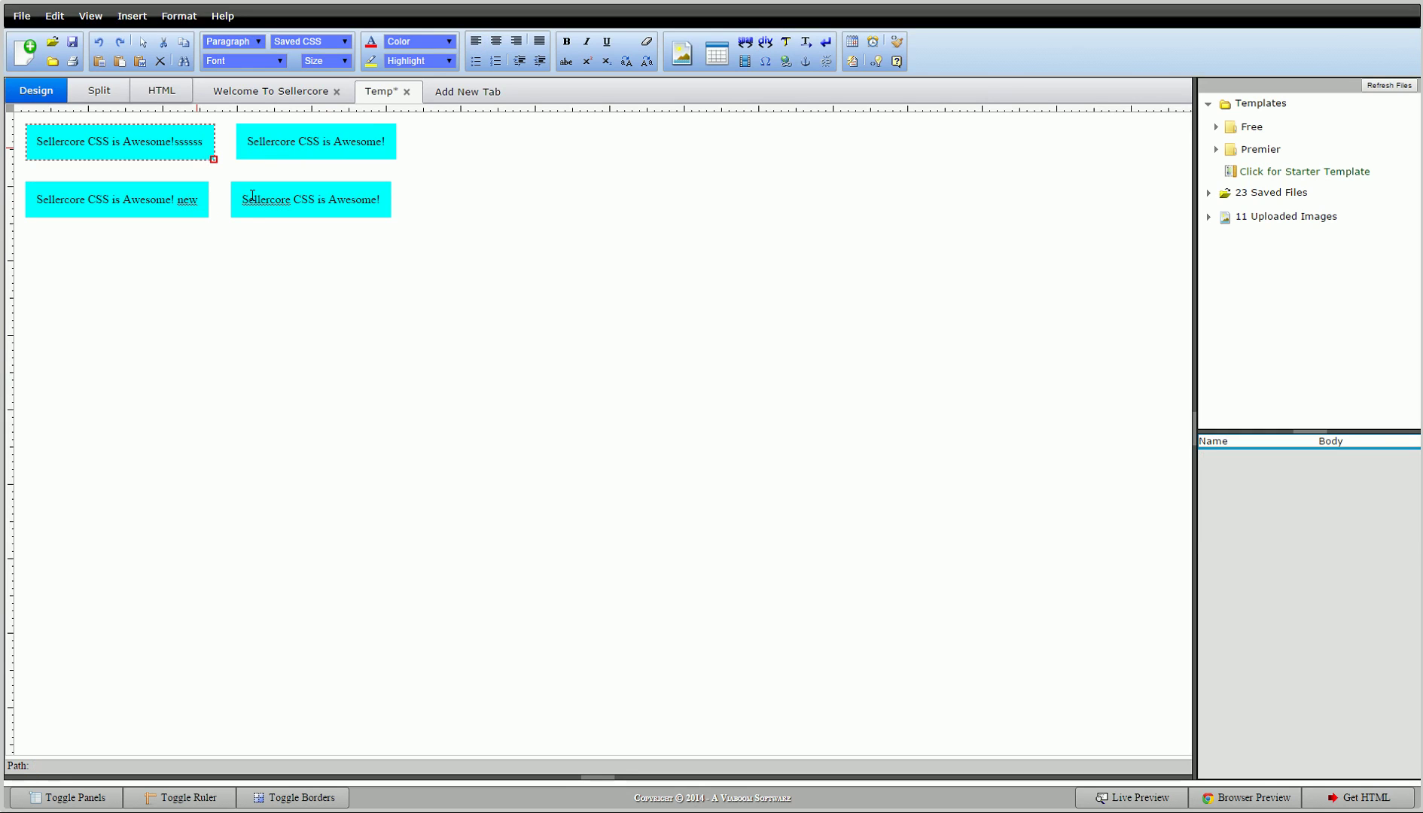
key(Return)
text(asdfasdfasd)
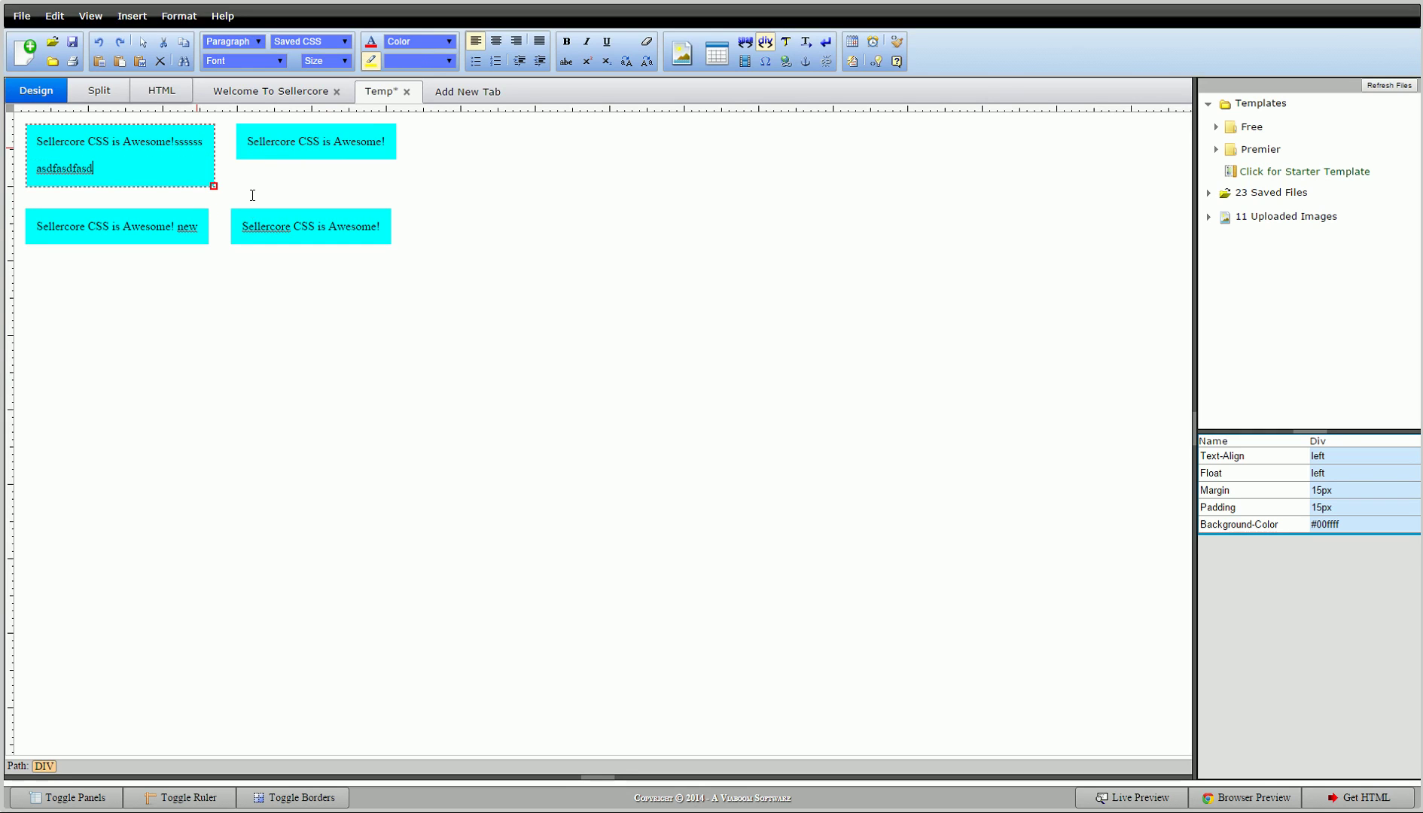
key(Return)
text(asdfasdf)
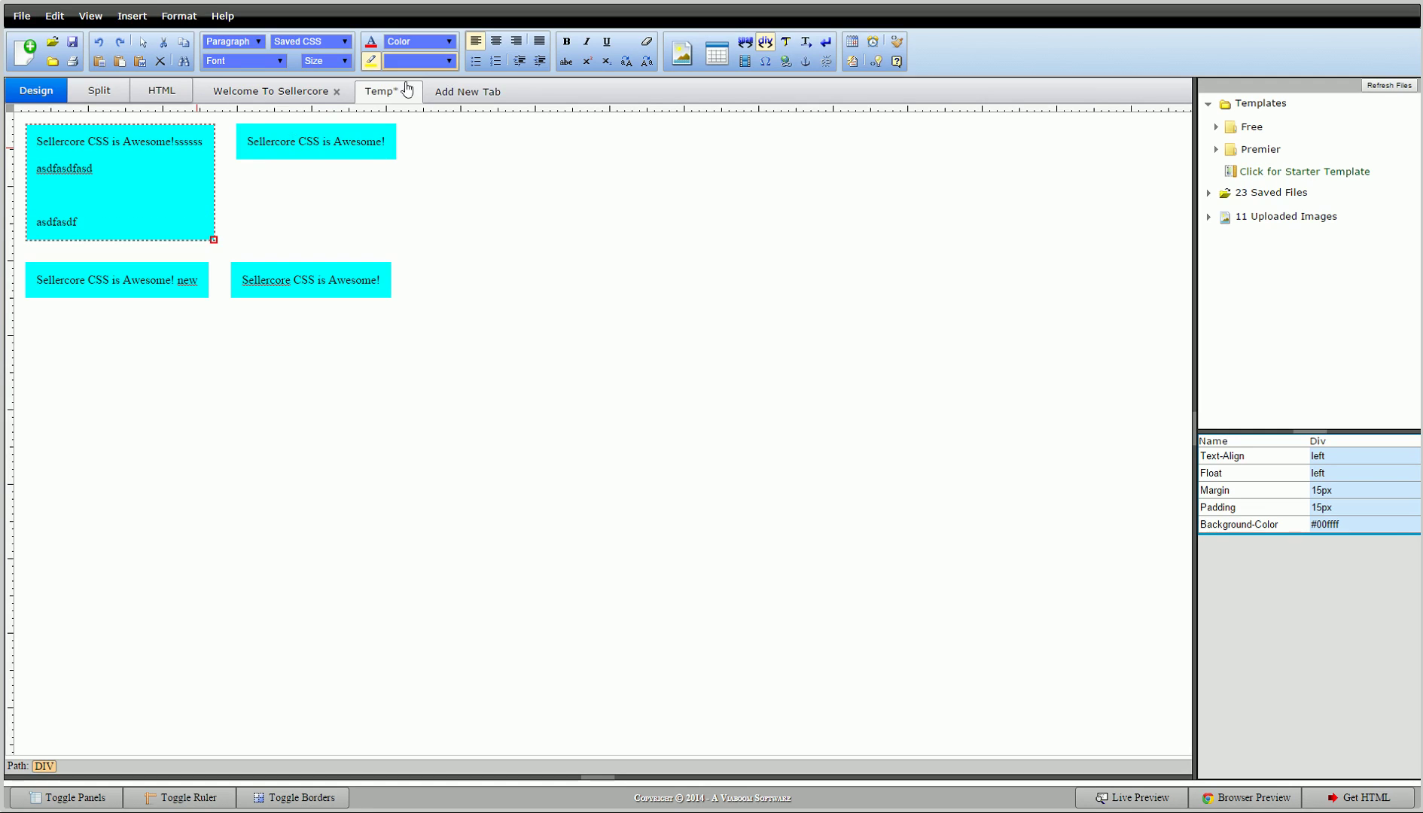
click(405, 147)
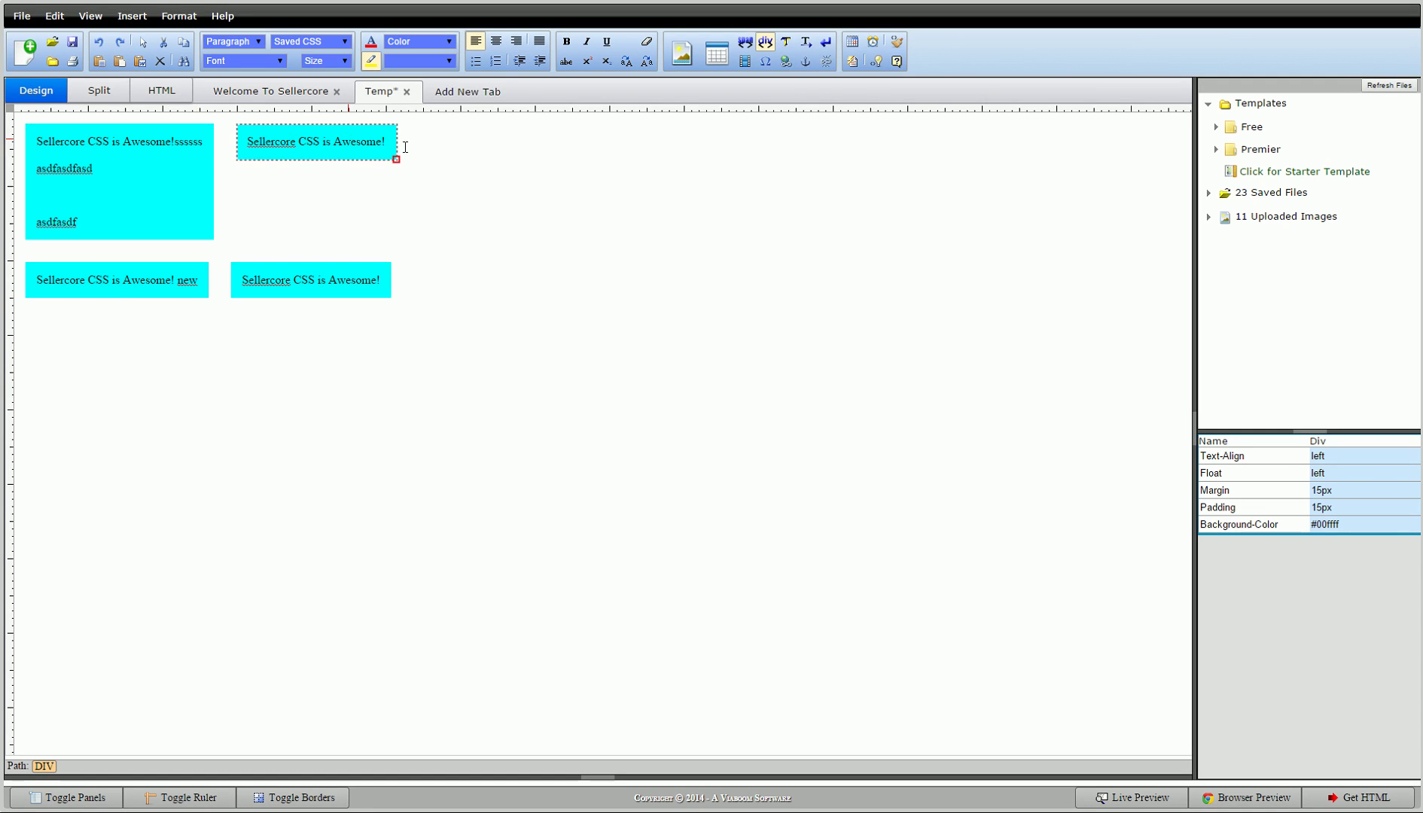
Step: Add a new blank document, enter "asdfasfasdfasdfasdfasdfasdf" and wrap that text in a div
click(444, 93)
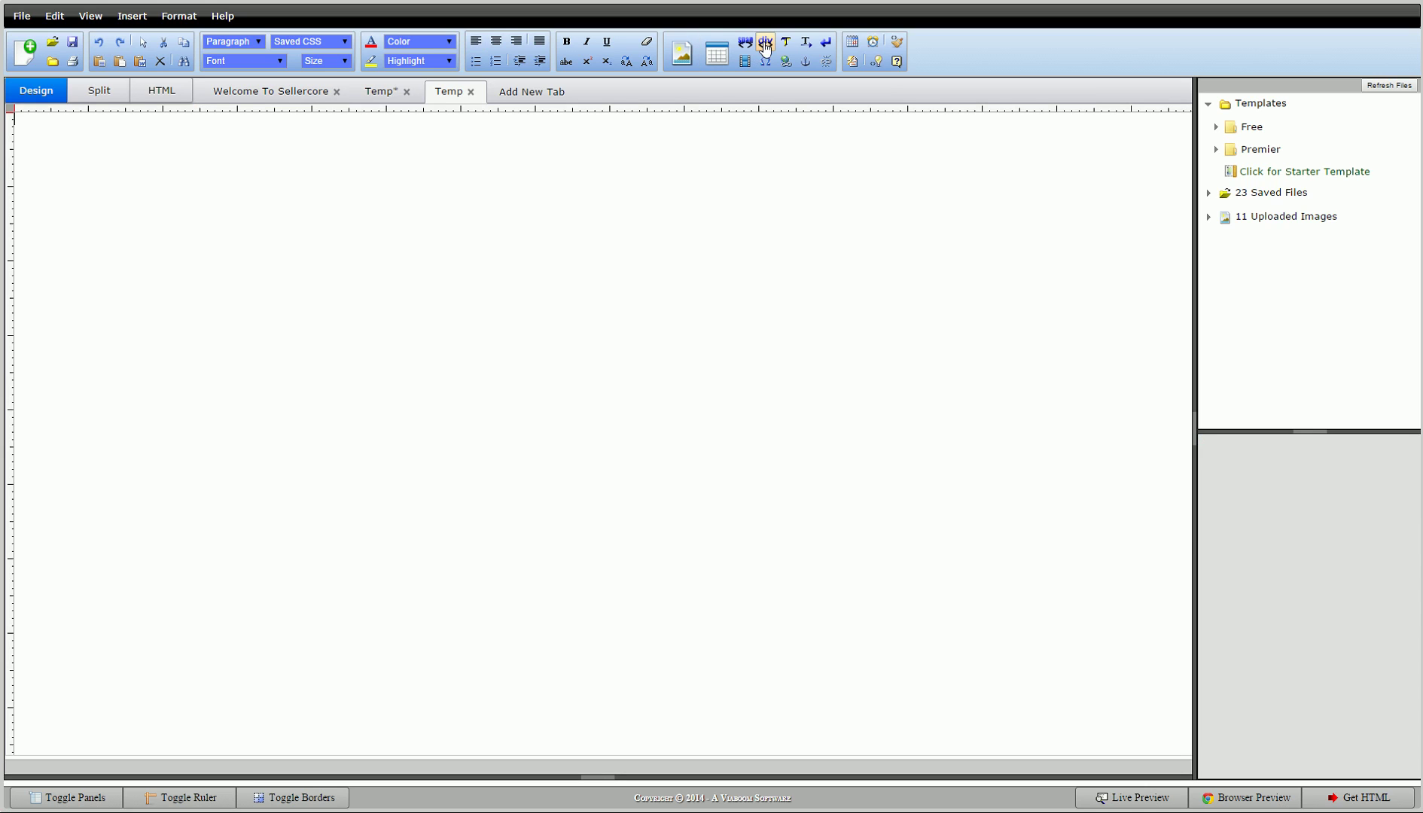
click(54, 126)
text(asdfasfasdfasdfasdfasdfasdf)
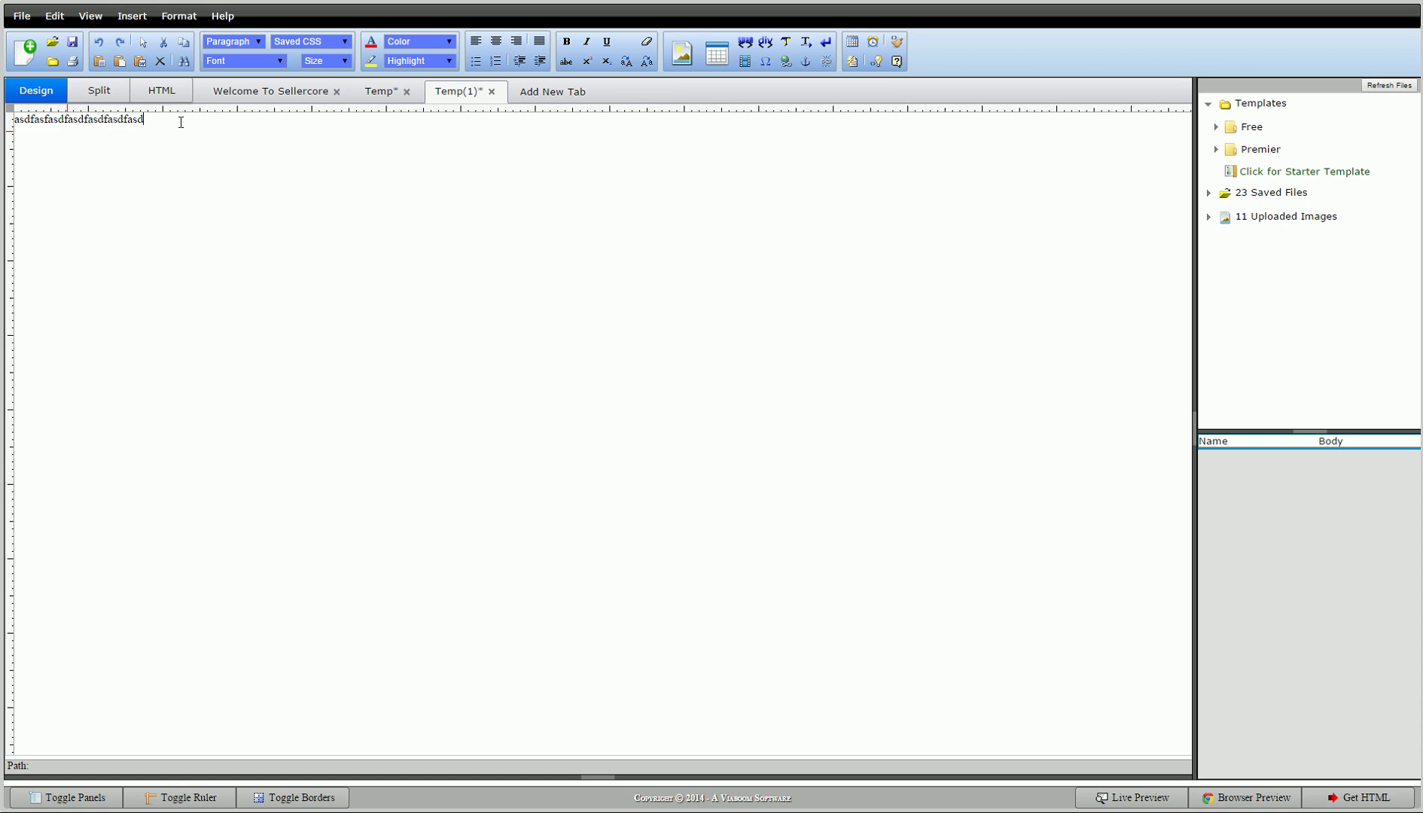
key(ctrl+a)
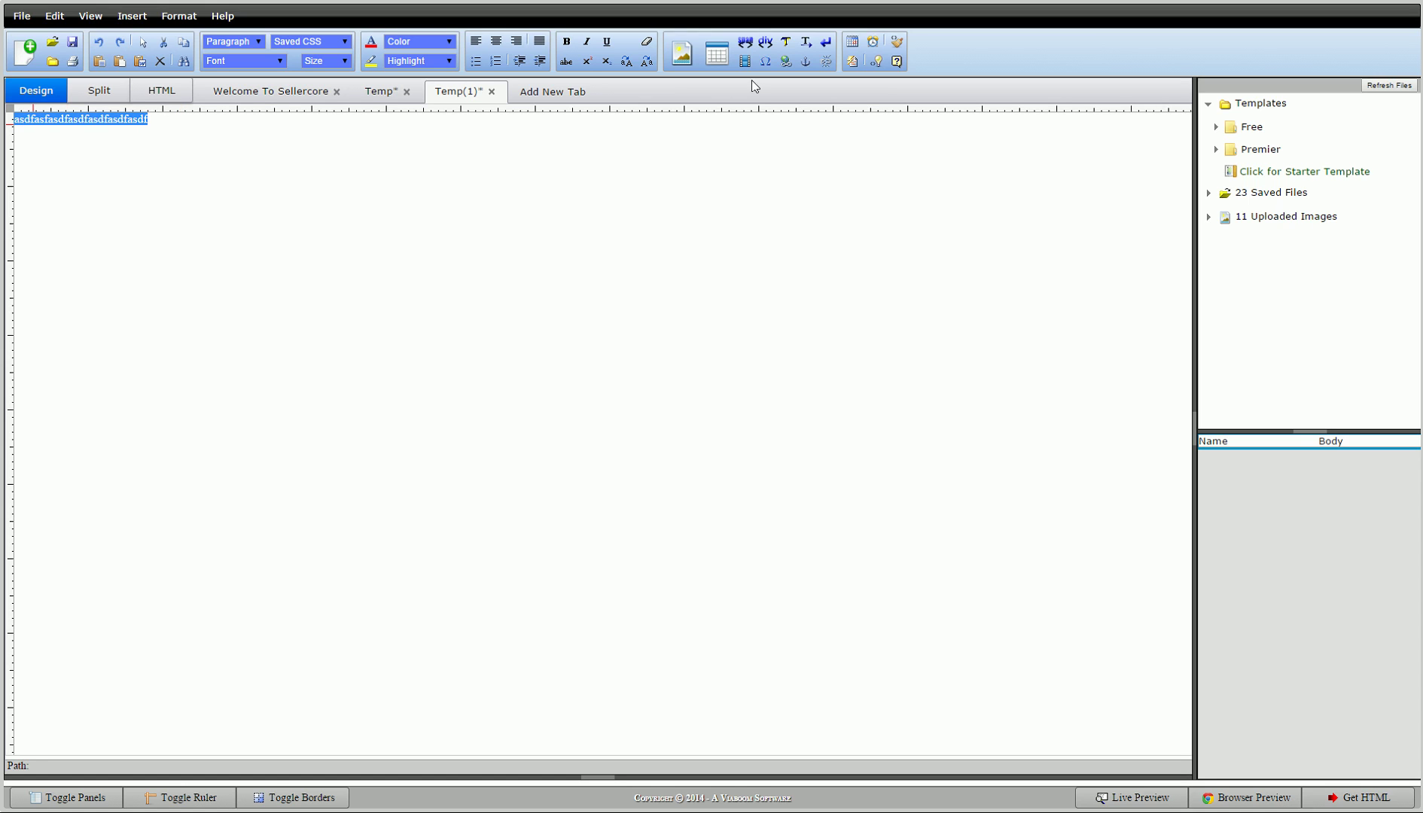
click(826, 42)
click(888, 98)
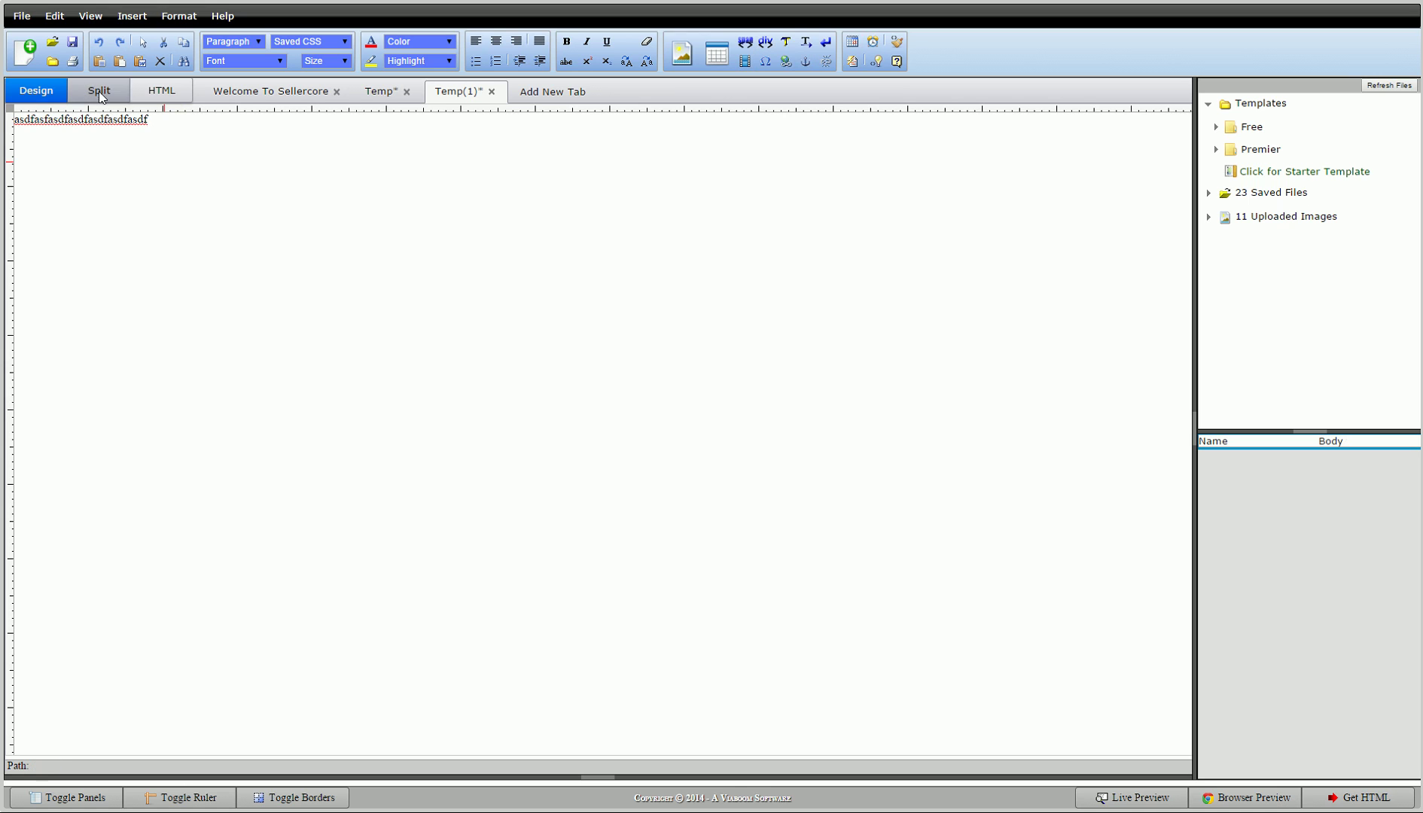
Step: In split view, add a second line reading "asdfasdfasdfasdfasdf" below the first div and wrap it in its own div
key(ctrl+2)
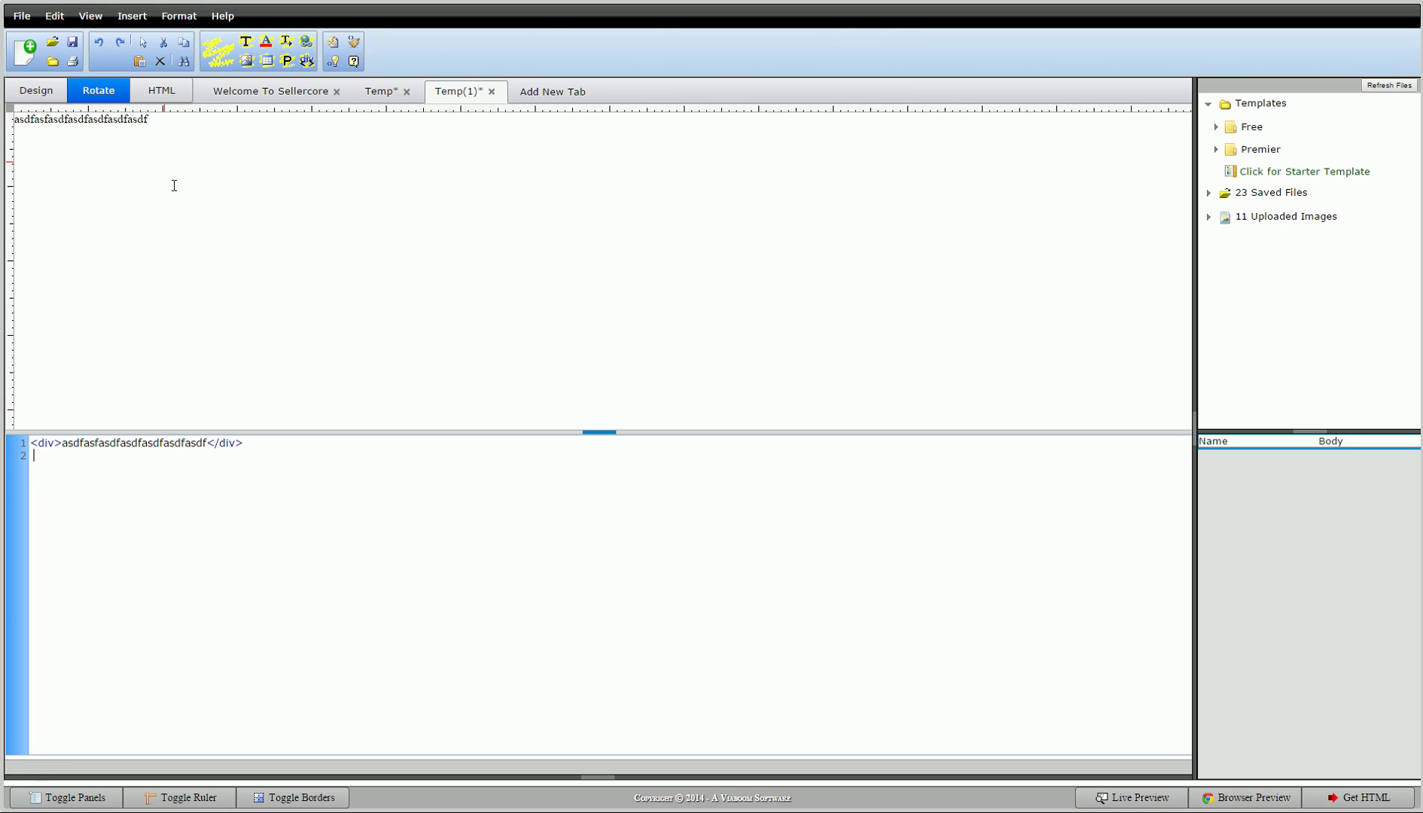
click(112, 143)
text(asdfasdfasdfasdfasdf)
key(shift+Home)
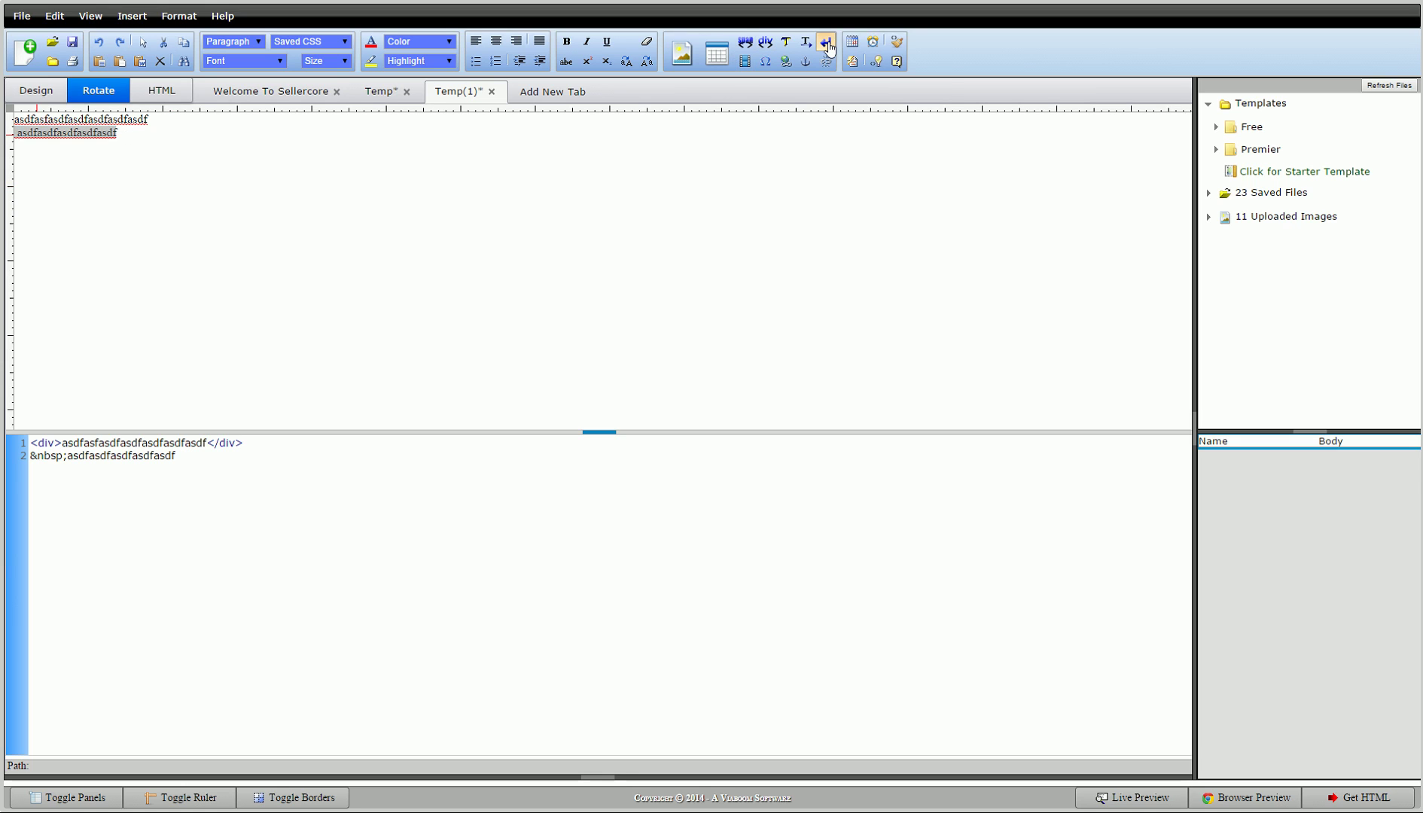
click(827, 44)
click(849, 79)
click(146, 132)
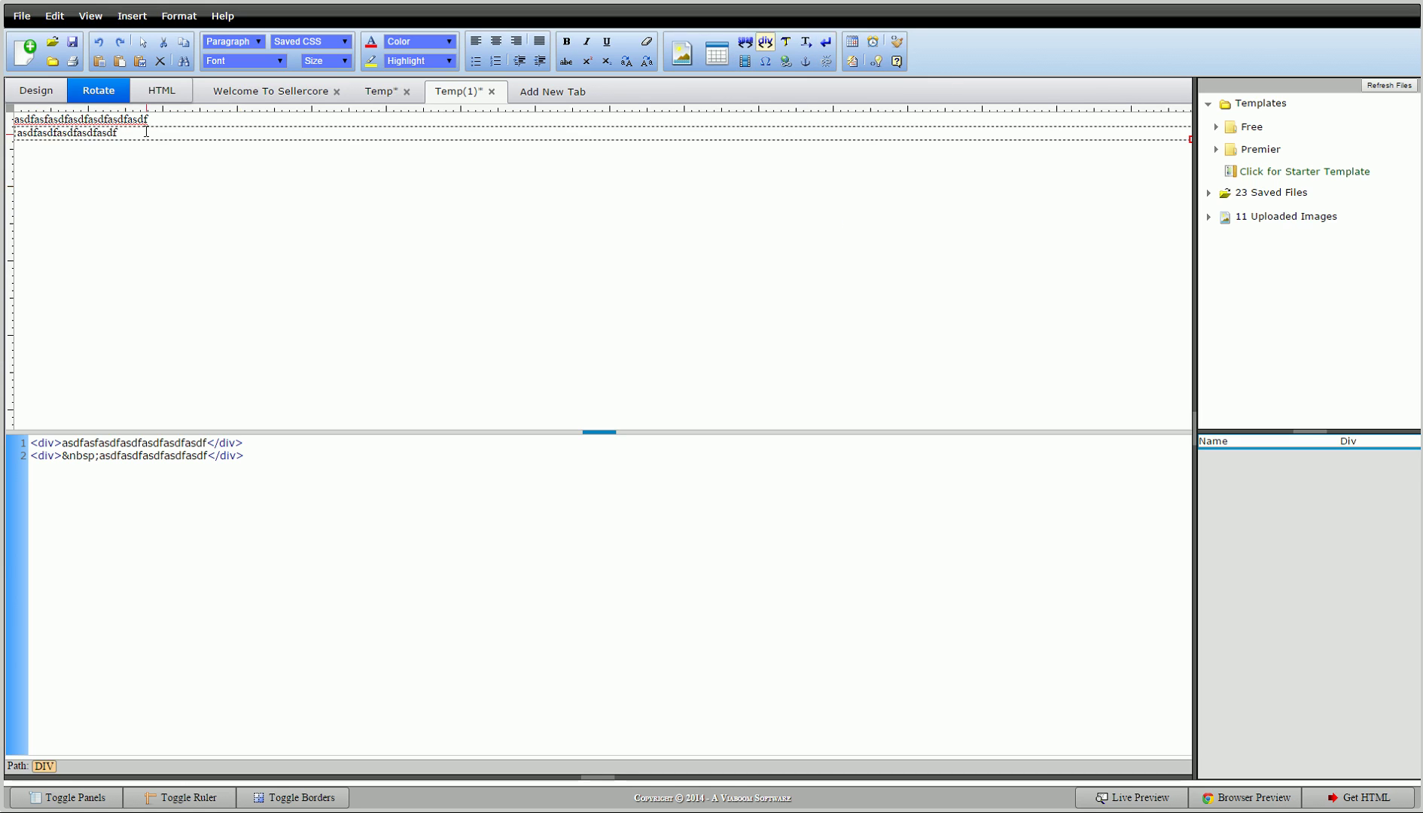
Step: In the first div's CSS styles, set the width to 300 px and enable the #FFFF00 background color
right_click(202, 125)
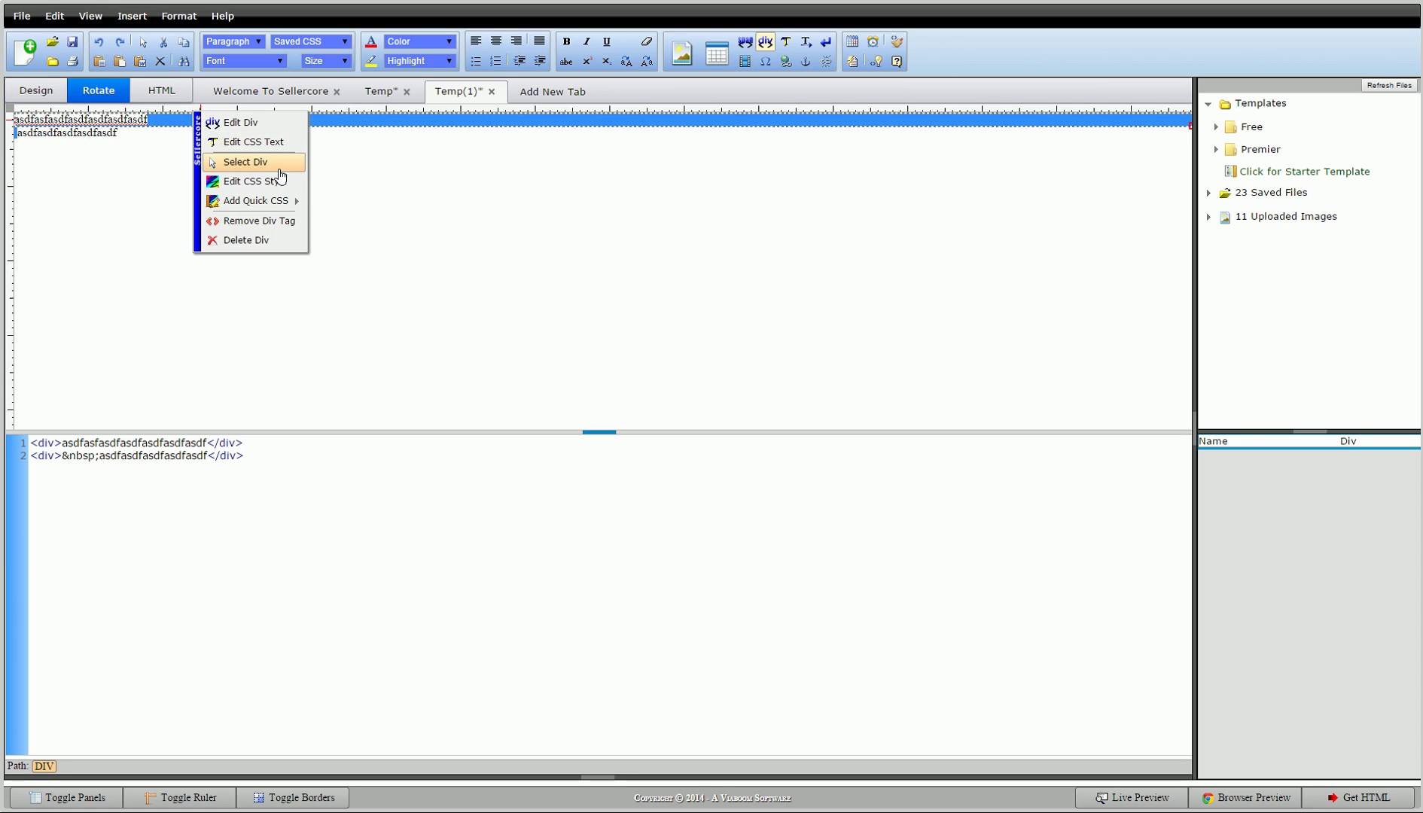
click(285, 188)
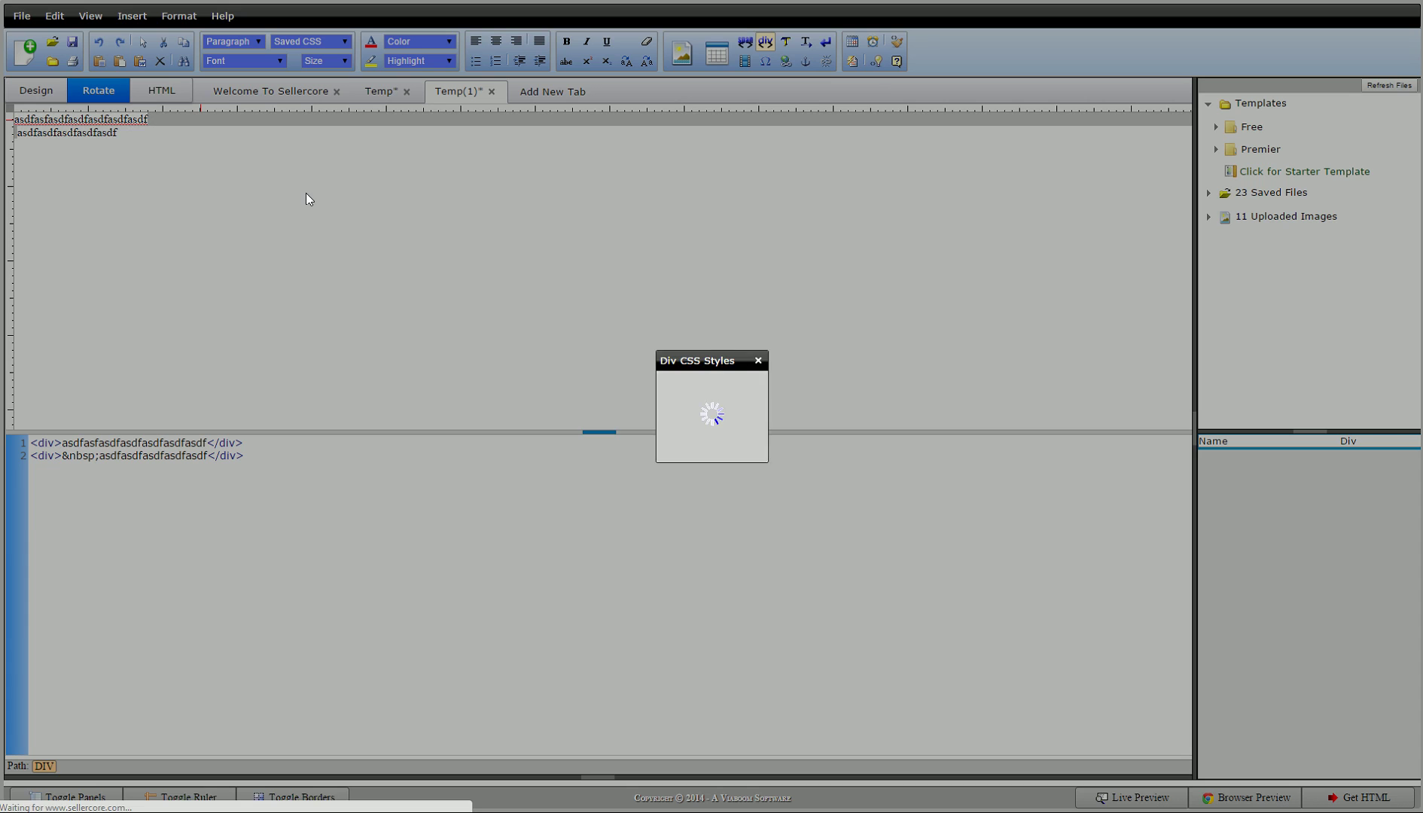
click(637, 187)
click(524, 237)
text(300)
click(595, 187)
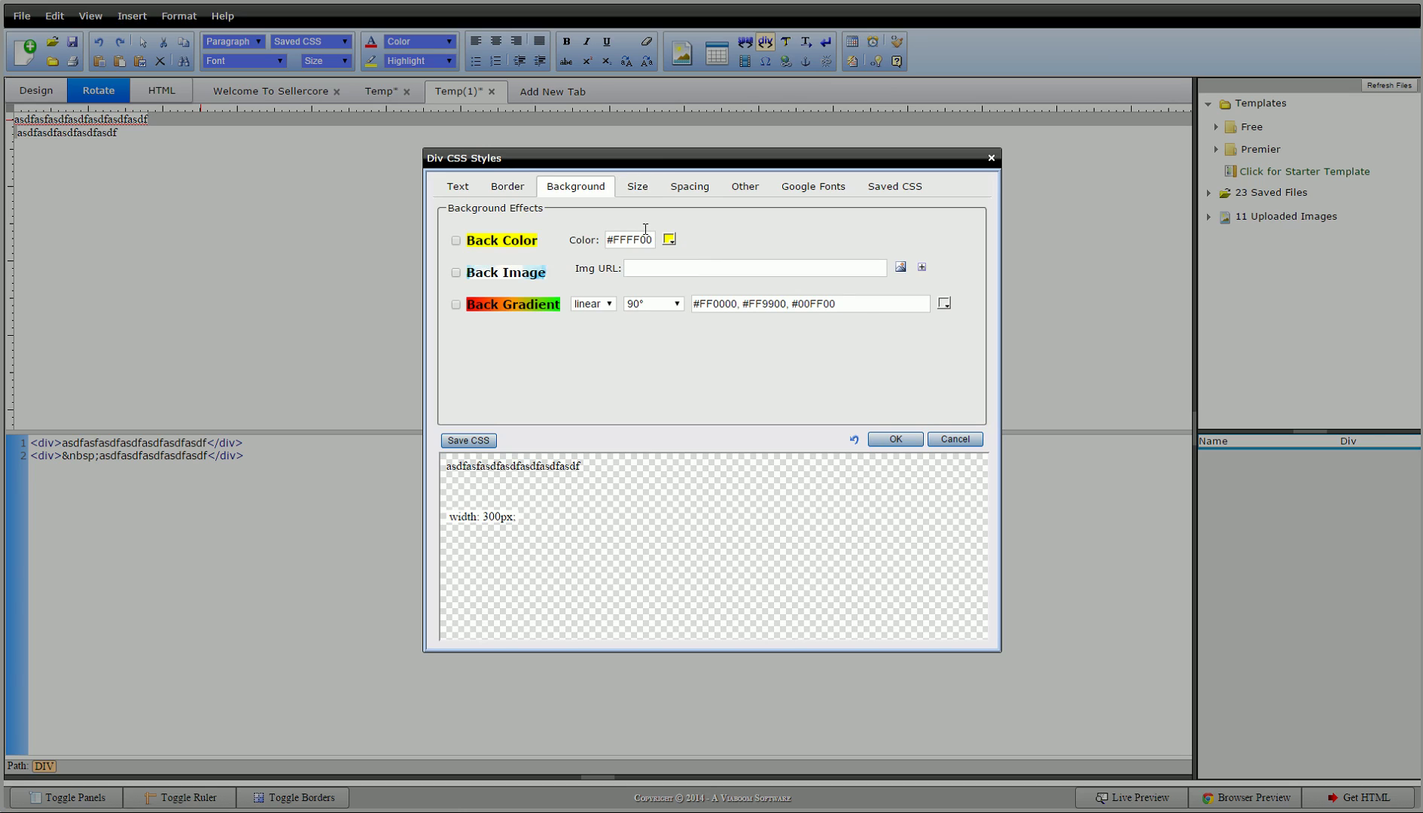
click(455, 241)
Step: Set the first div's display to inline-block and apply its CSS styles
click(689, 186)
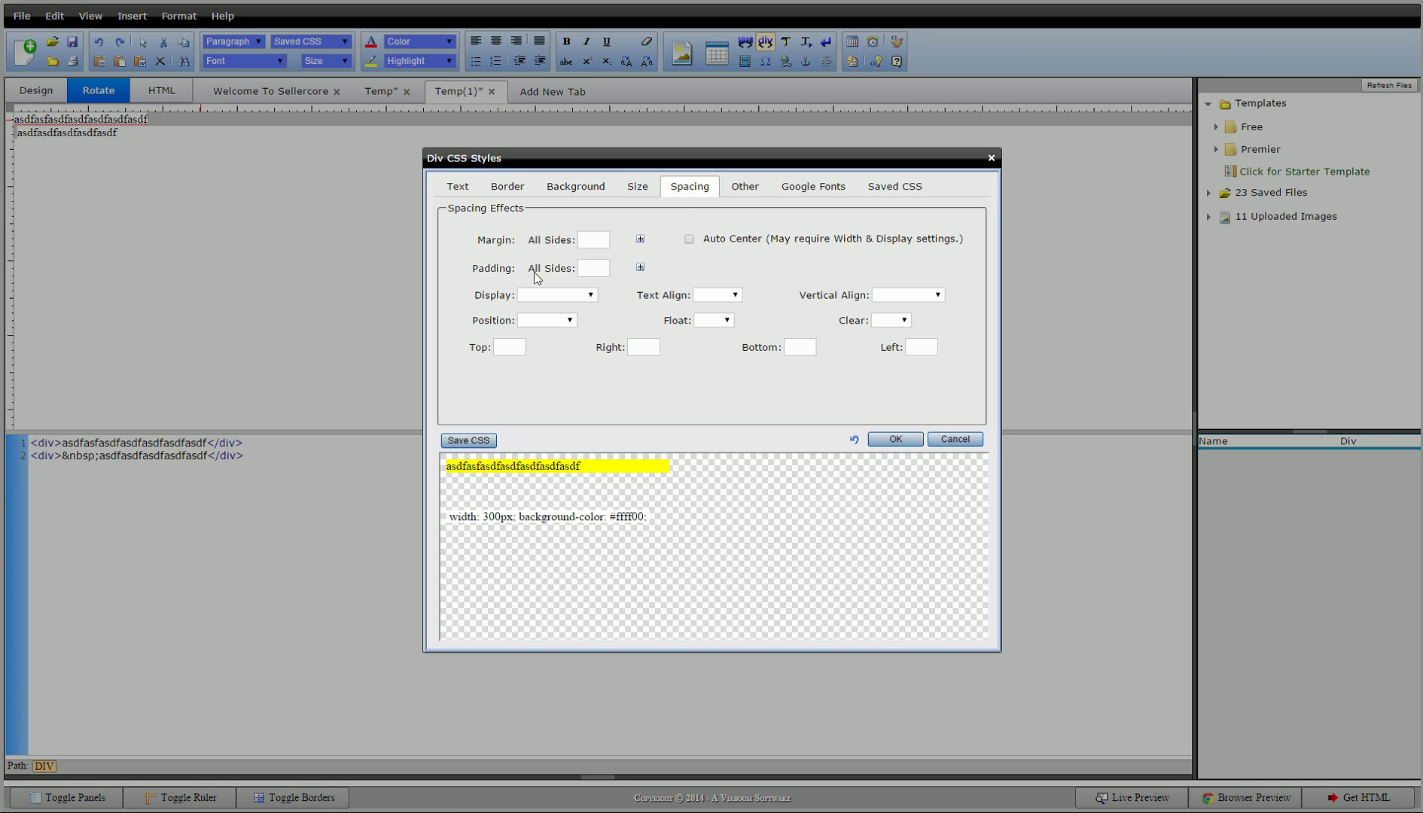
click(557, 294)
click(554, 341)
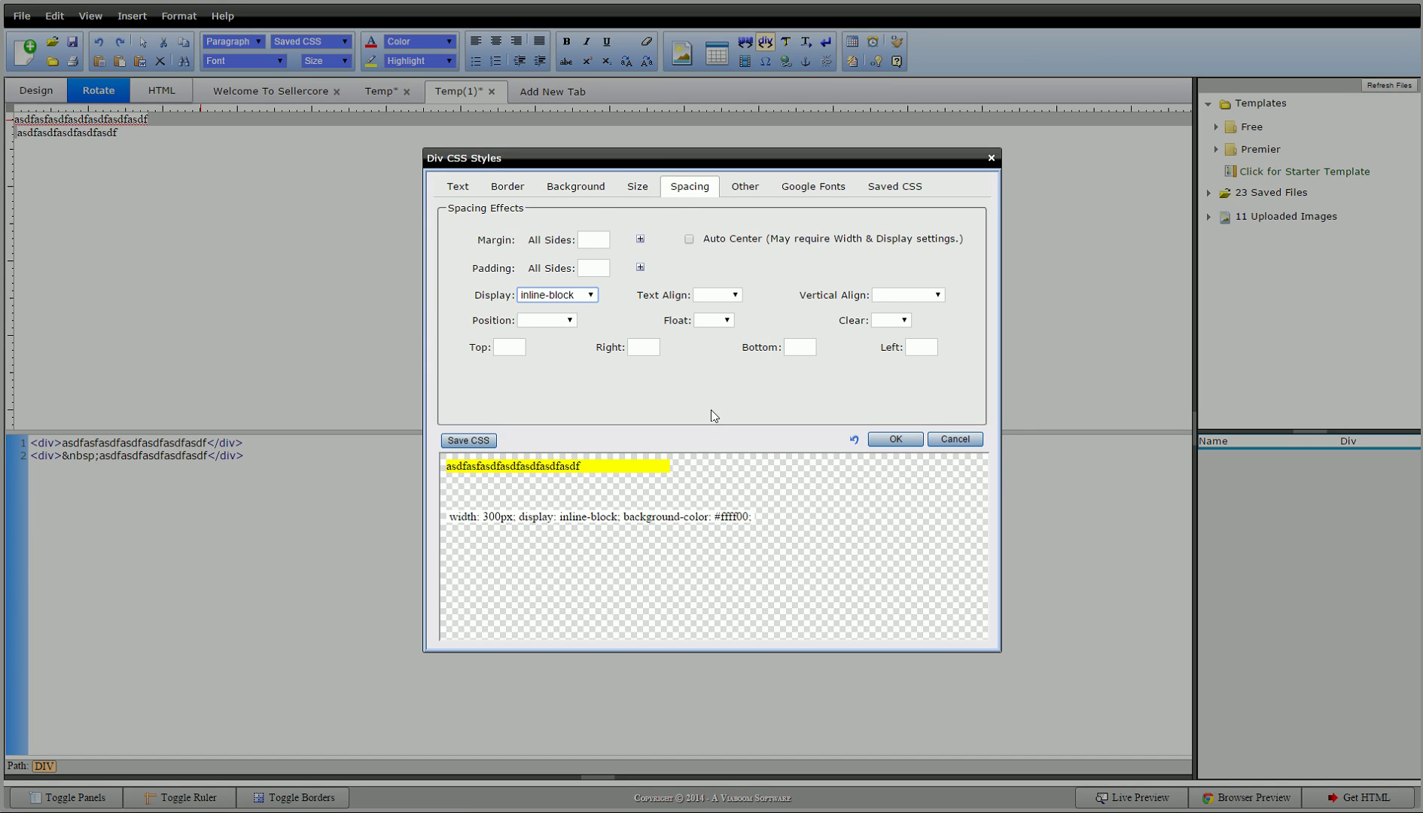
click(894, 441)
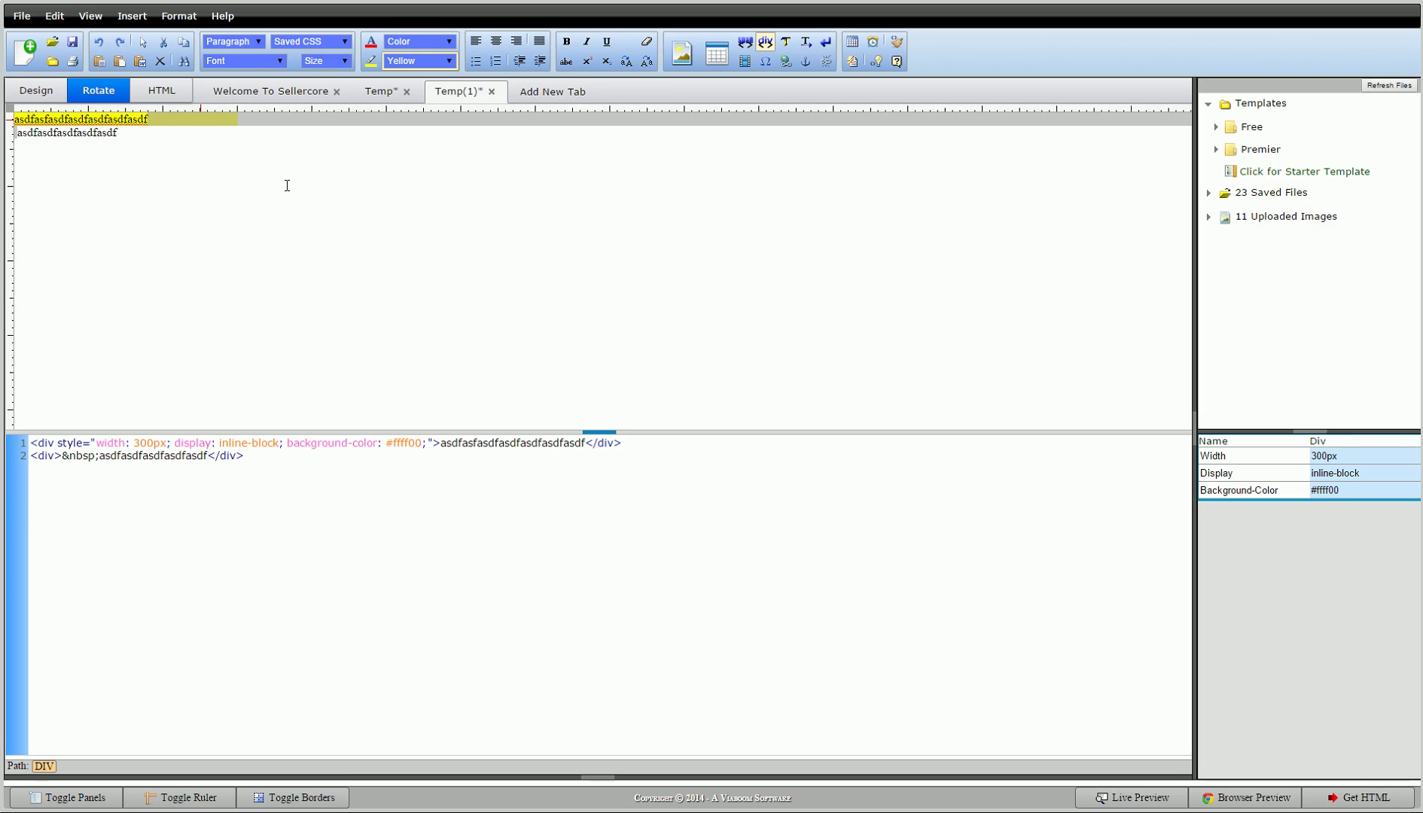
Step: Save the first div's CSS style and apply it to the second div as Saved #6
right_click(208, 121)
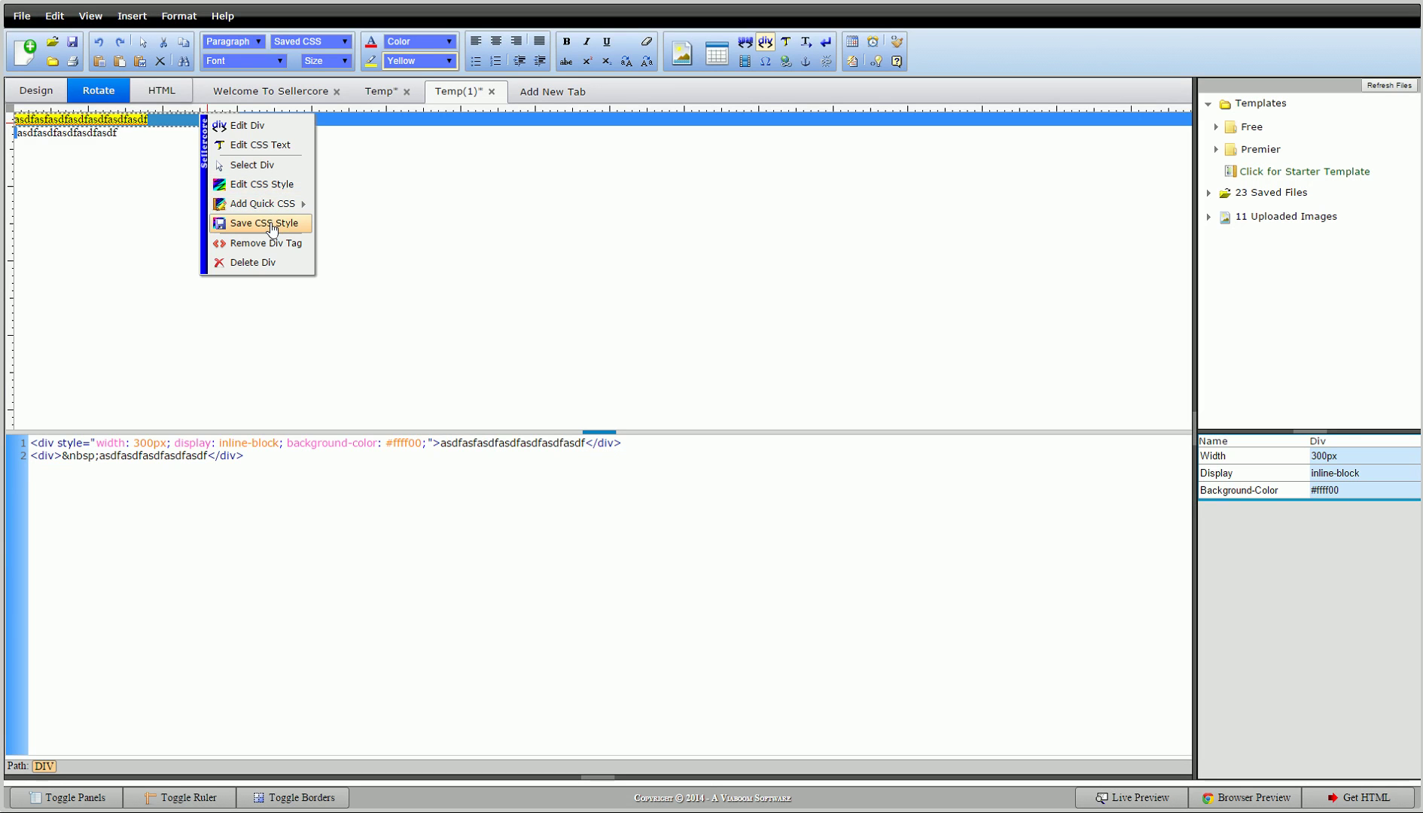
click(209, 119)
click(147, 135)
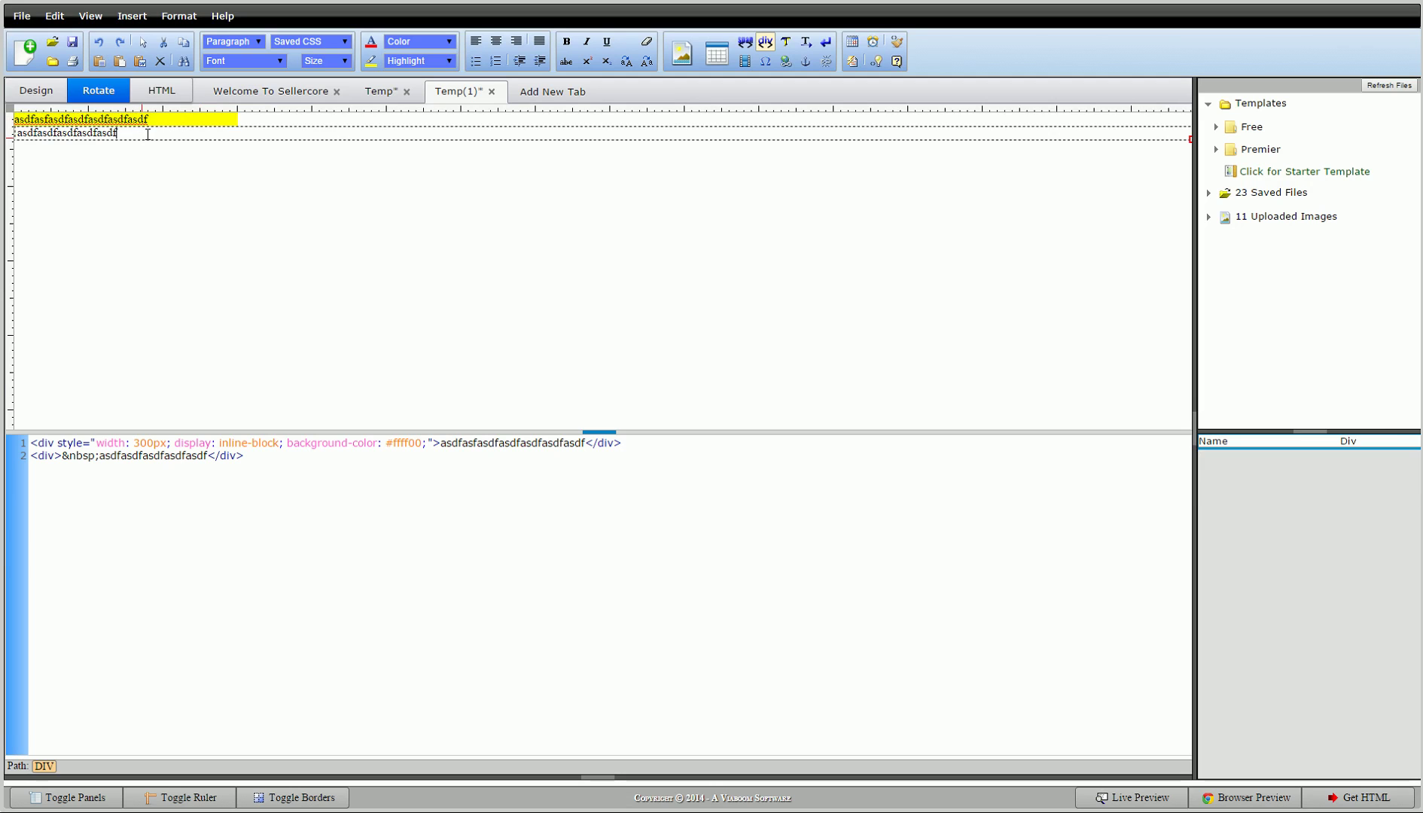
click(285, 45)
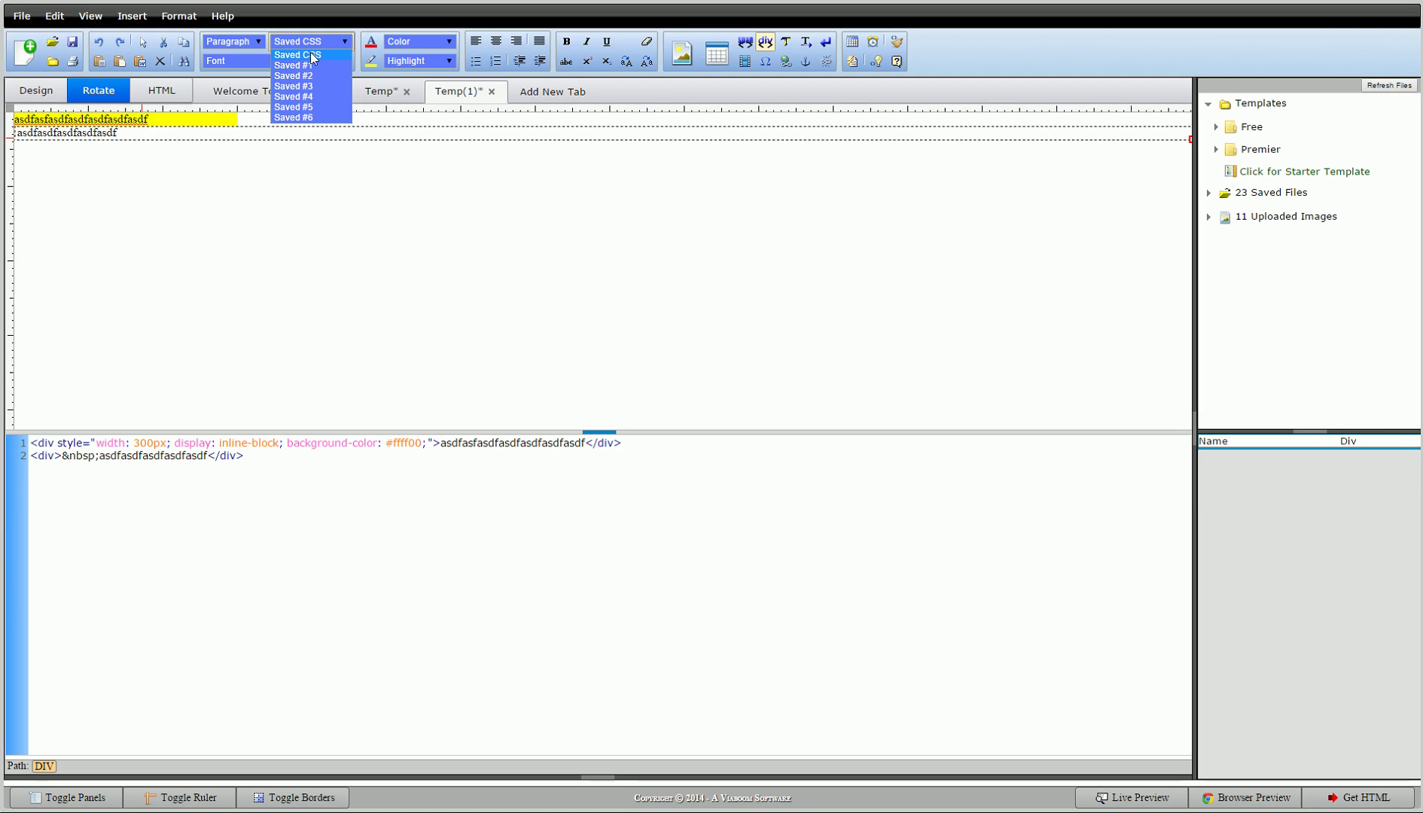
click(322, 118)
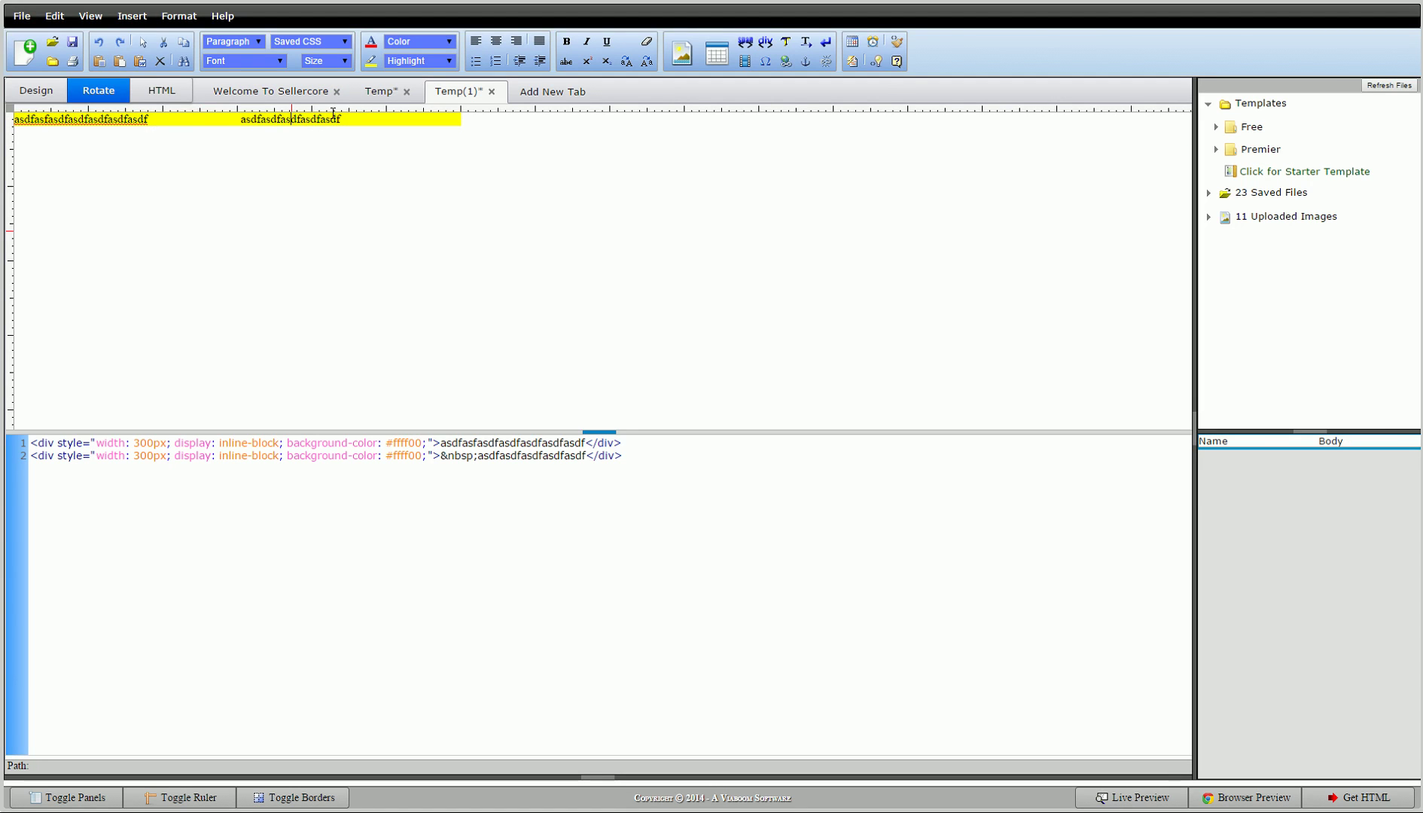
Step: Add blank lines after the text in the first yellow div
click(194, 121)
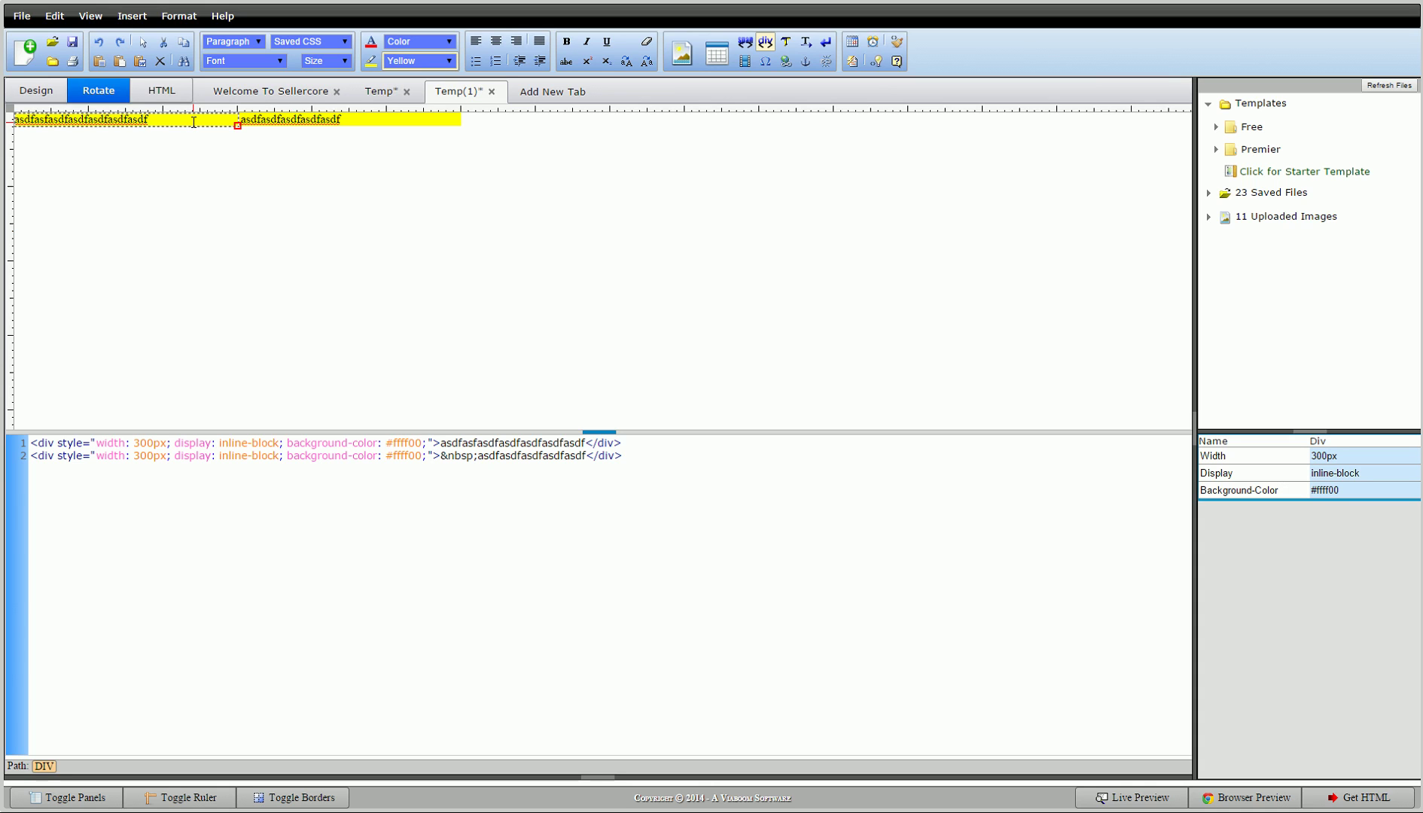
key(Return)
key(Return)
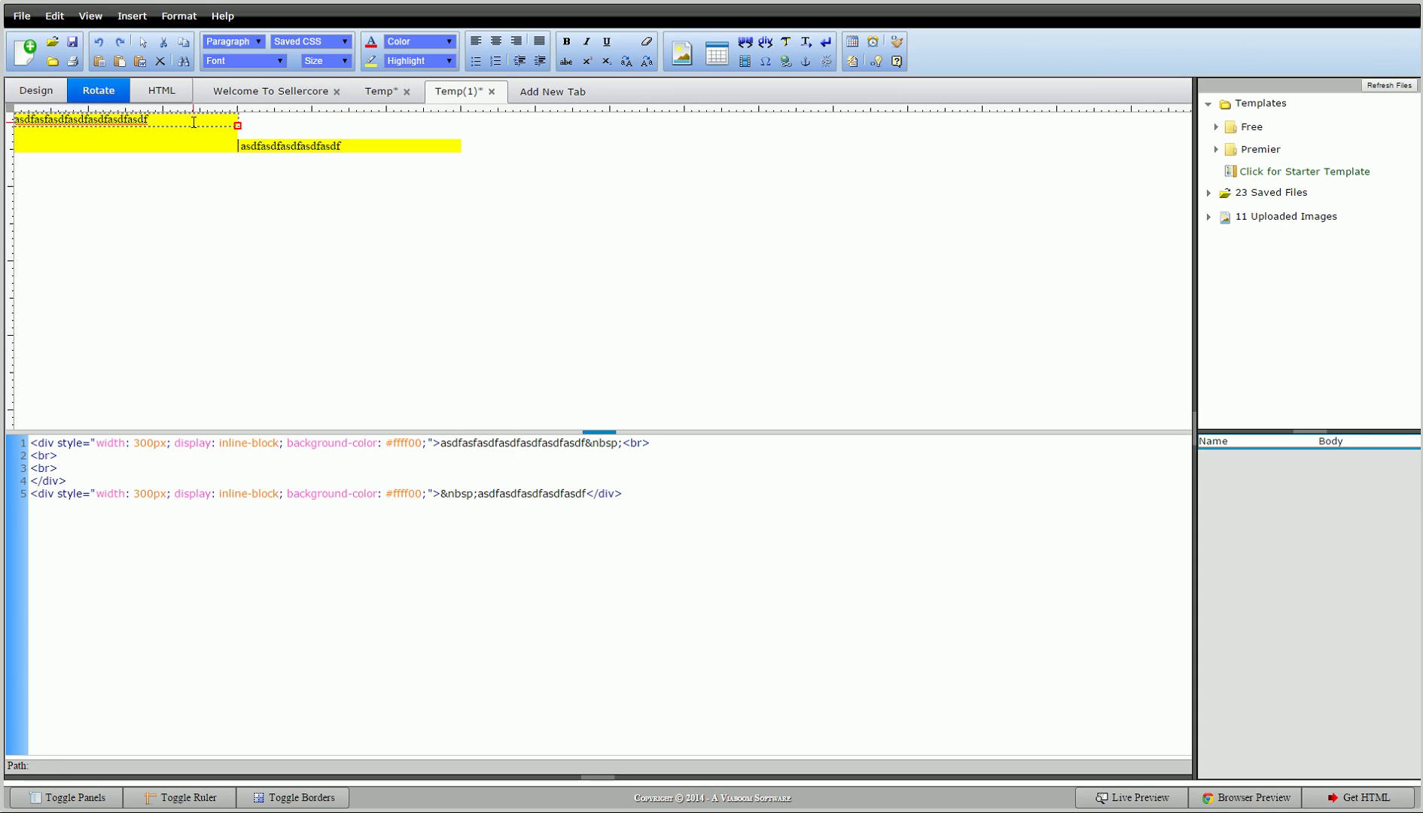
Step: Above the second div's existing text, add several "asdfasdf" lines and one "asdfasdfasdf" line, with blank lines between them to make the div taller
key(Down)
text(asdfasdf)
key(Return)
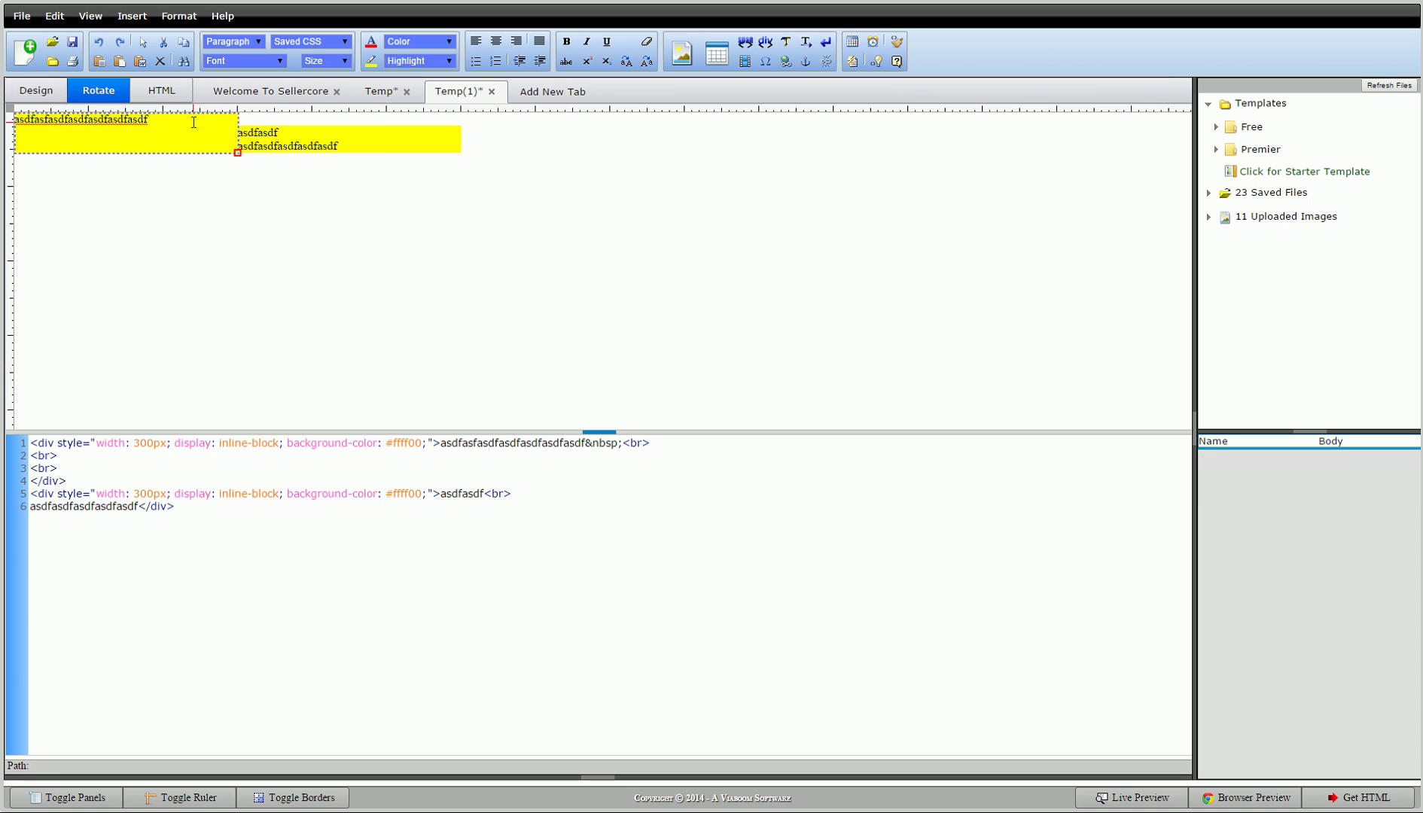
text(asdfasdf)
key(Return)
key(Return)
key(Return)
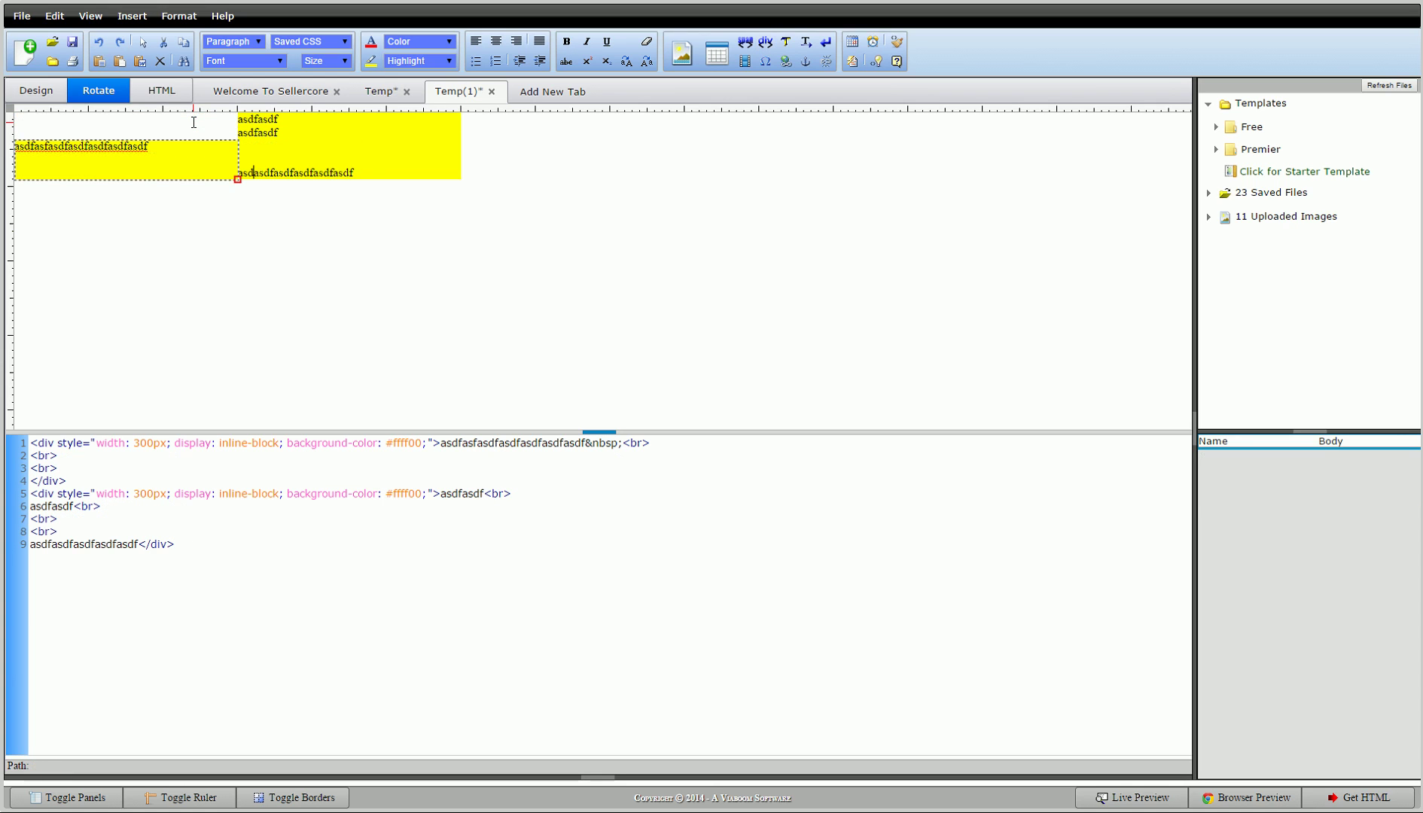
text(asdfasdf)
key(Return)
key(Return)
key(Return)
key(Return)
key(Return)
text(asdfasdfasdf)
key(Return)
key(Return)
key(Return)
text(asdfasdf)
key(Return)
click(283, 119)
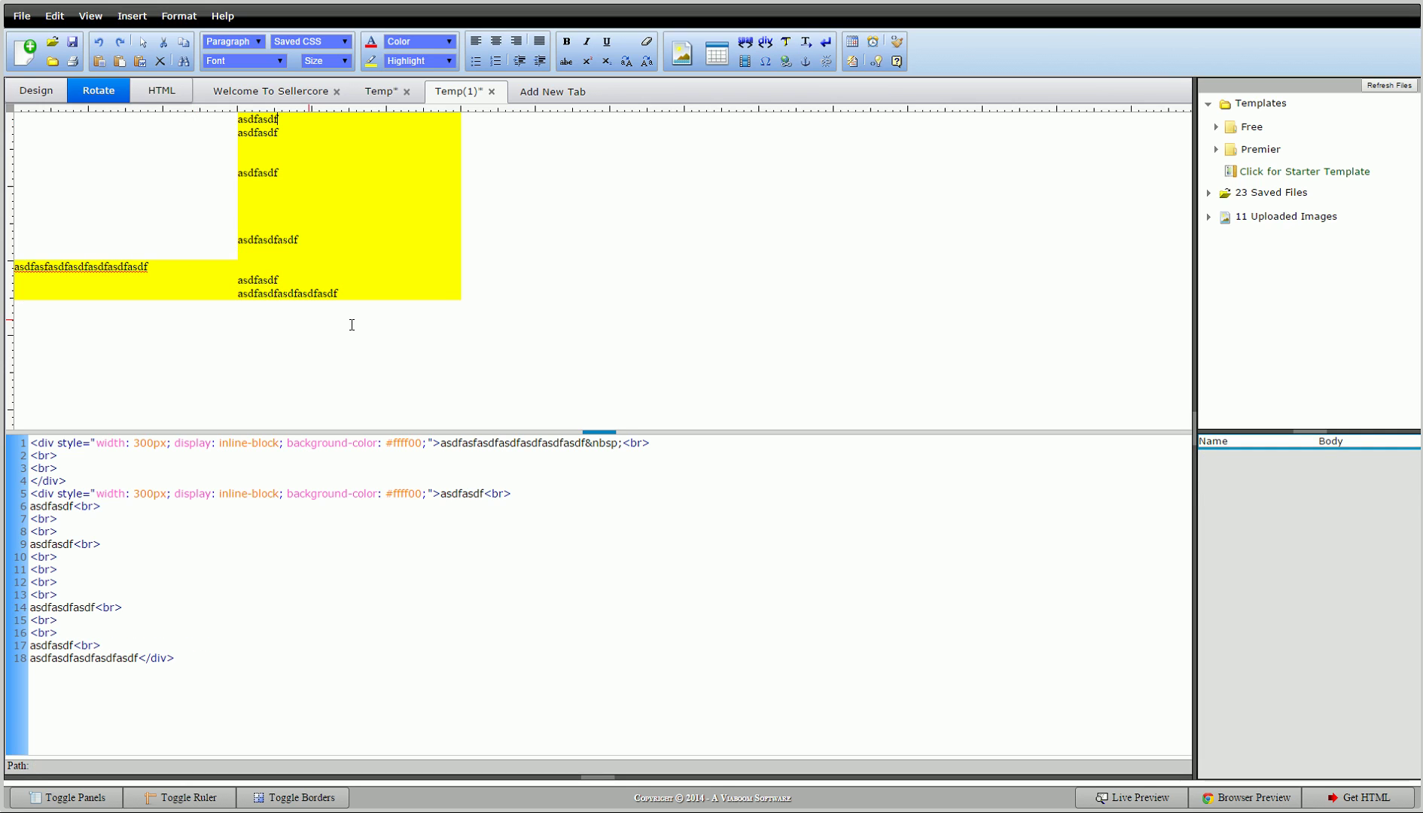
Step: In the first div's CSS spacing styles, set the vertical alignment to top and apply it
click(216, 293)
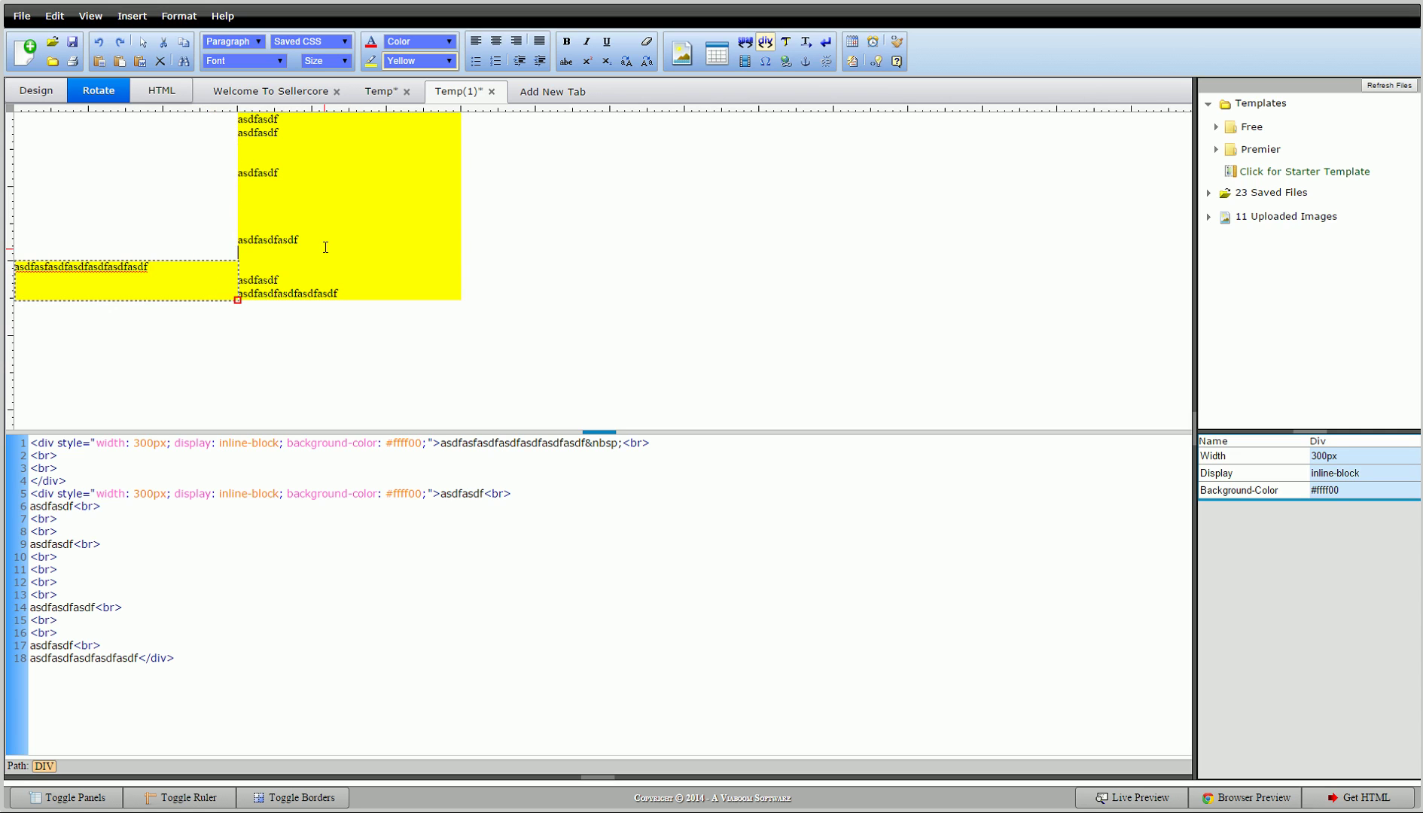
right_click(194, 279)
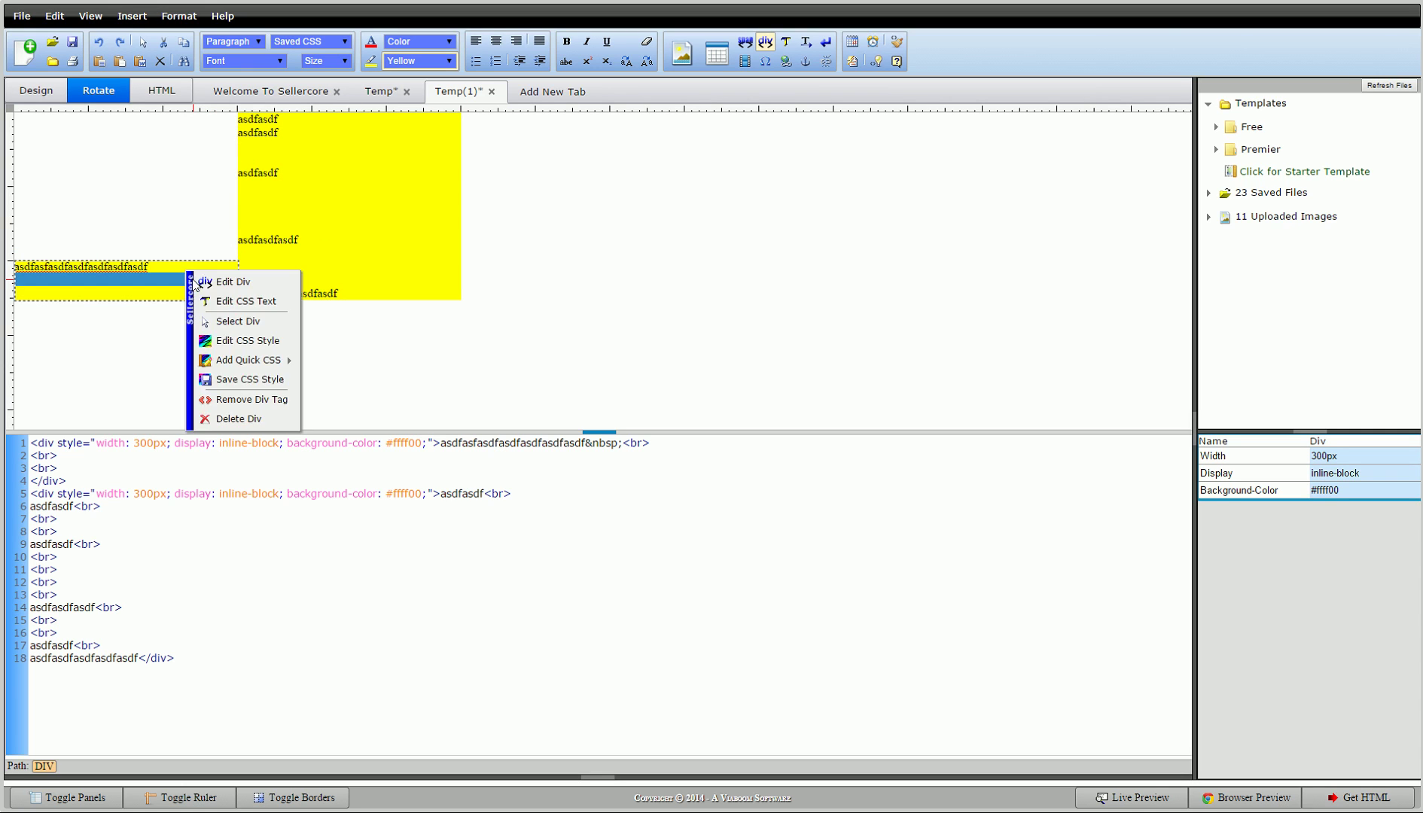
click(249, 341)
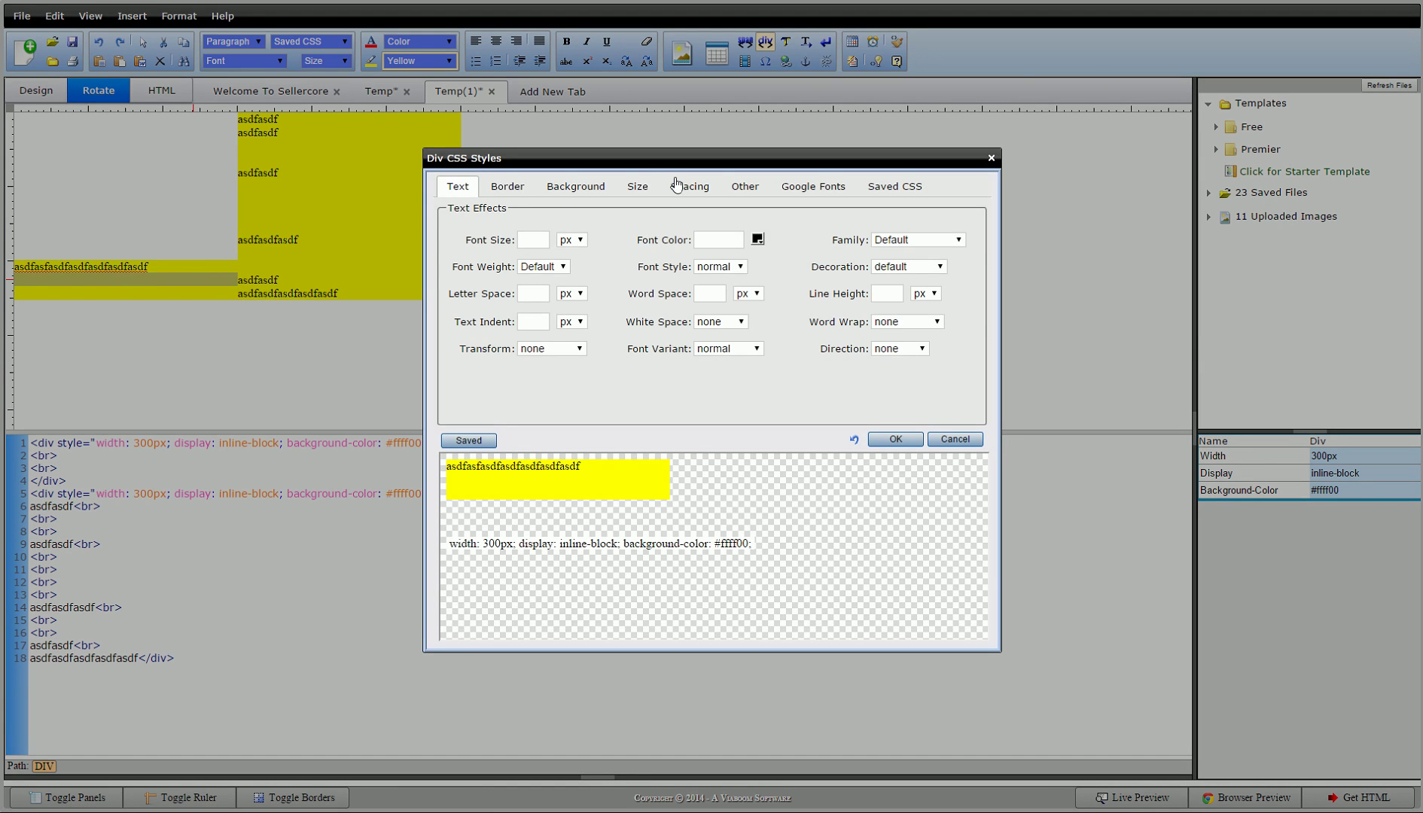
click(687, 186)
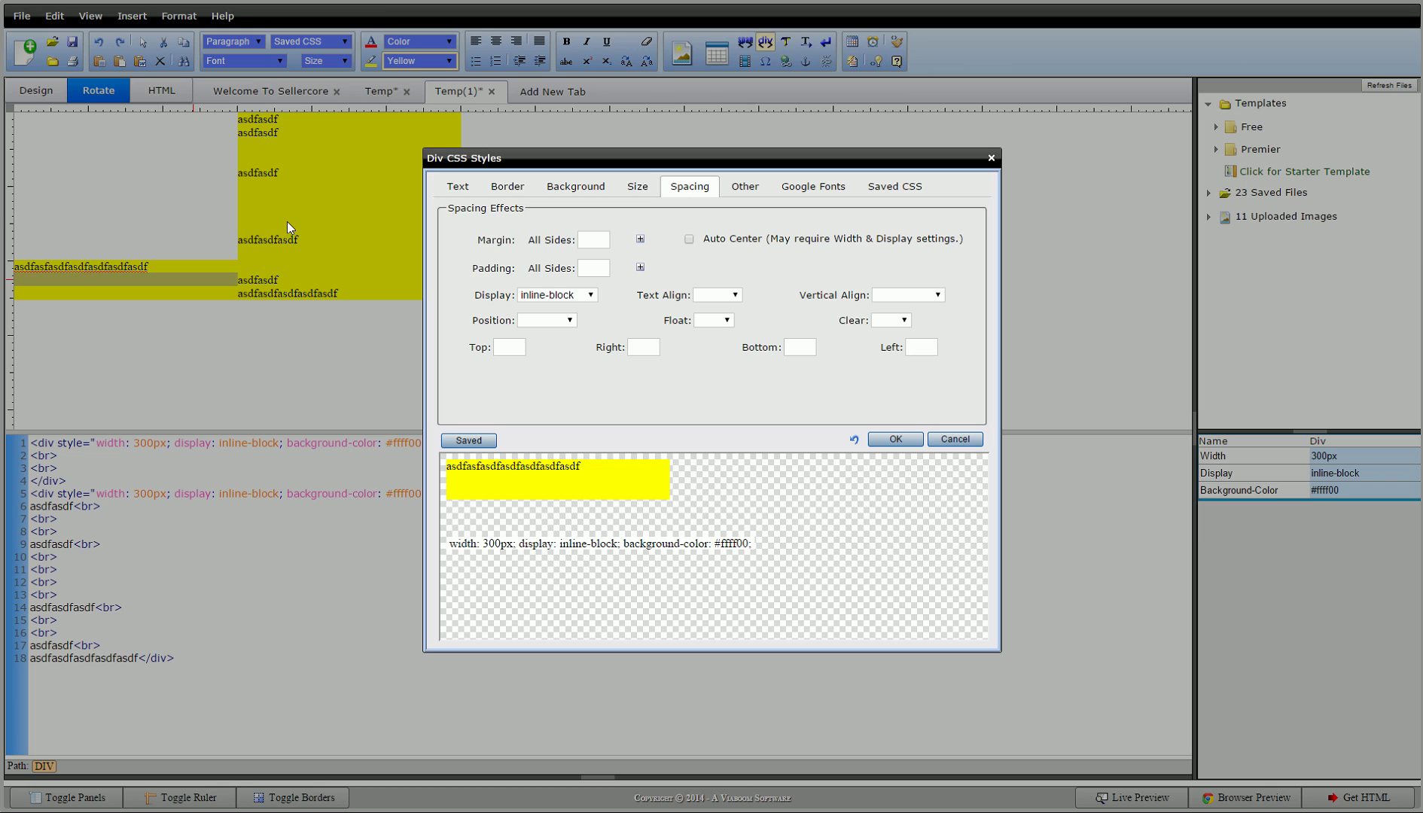
click(901, 301)
click(899, 406)
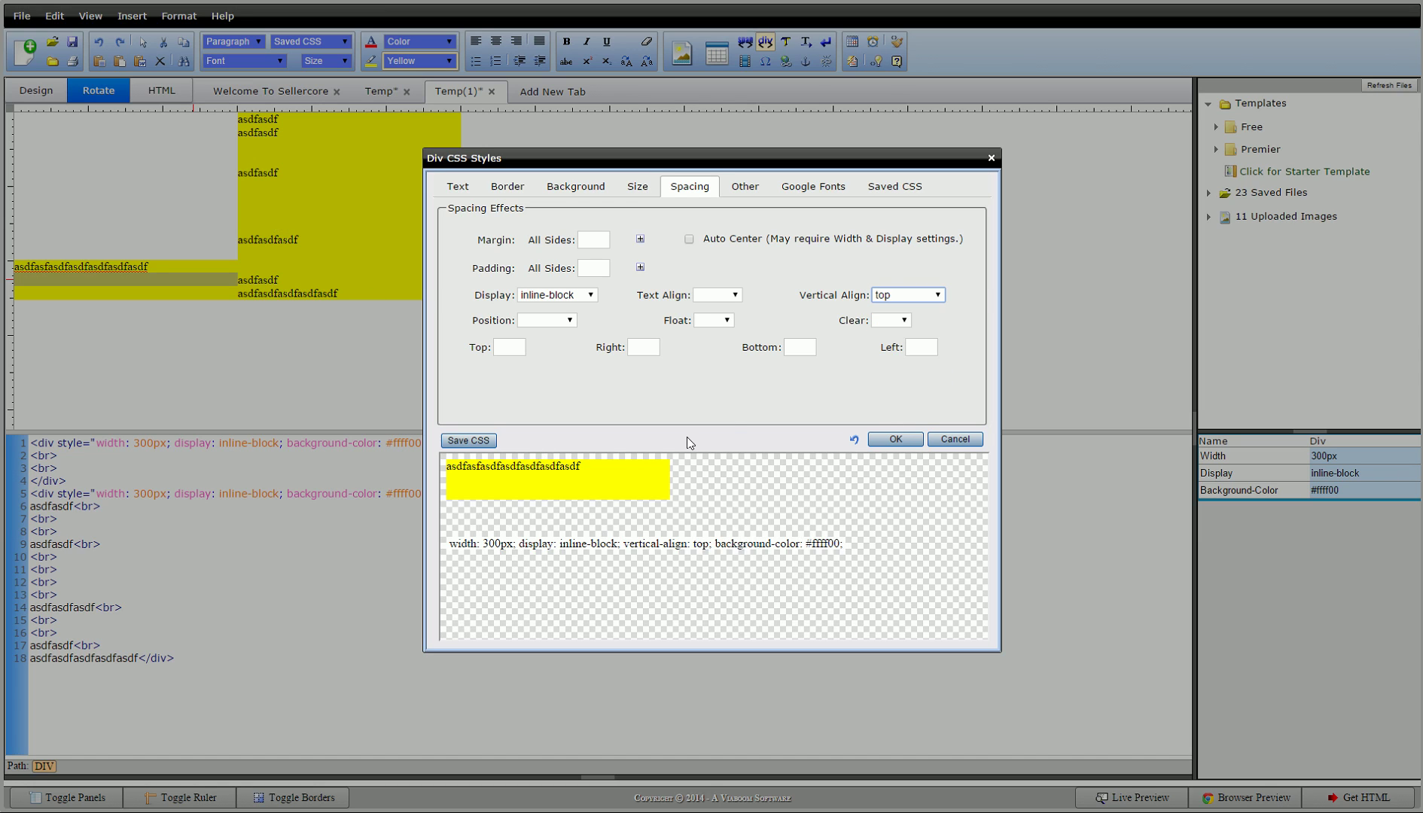
click(884, 440)
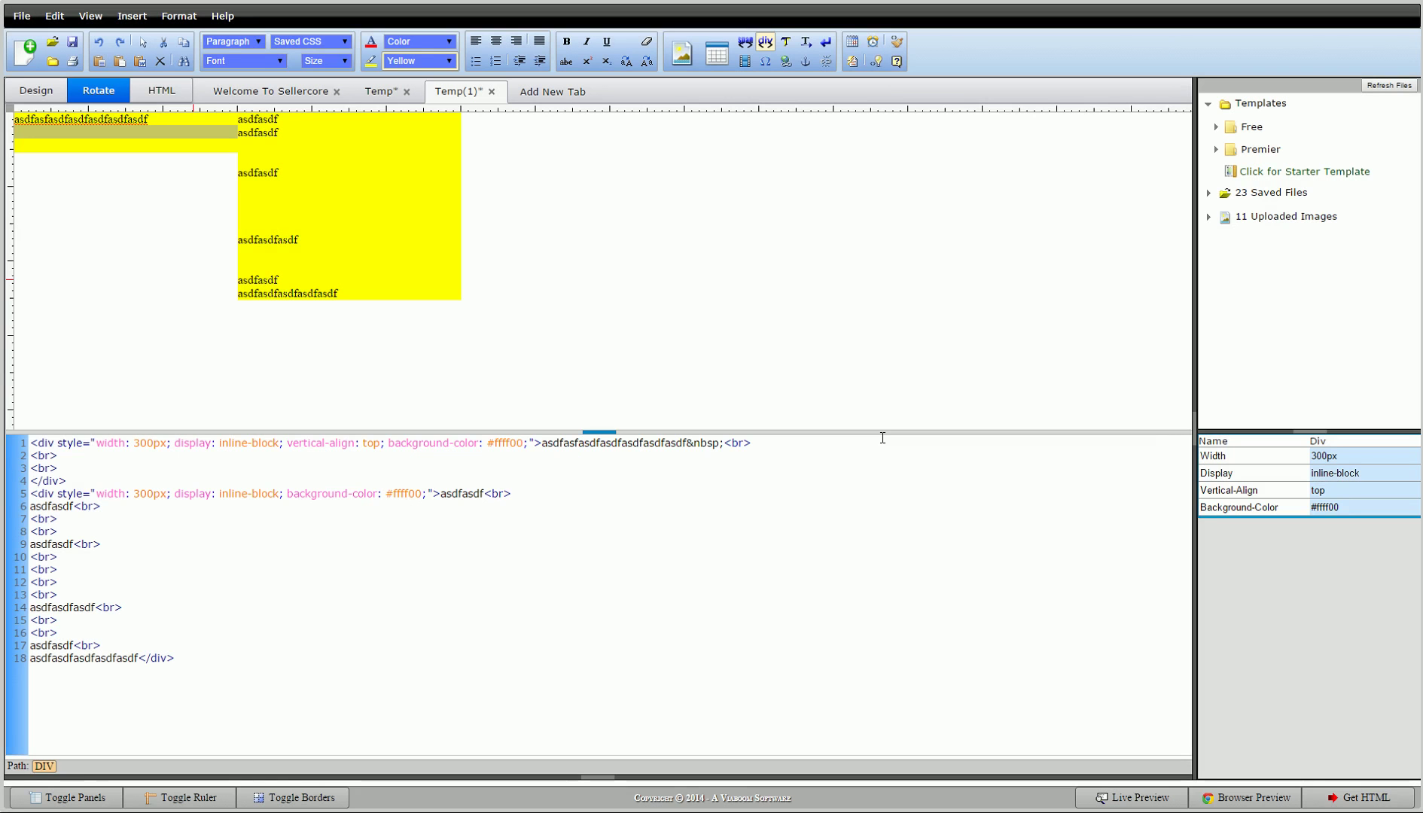
Step: Deselect the div and return to the Welcome To Sellercore document
click(781, 319)
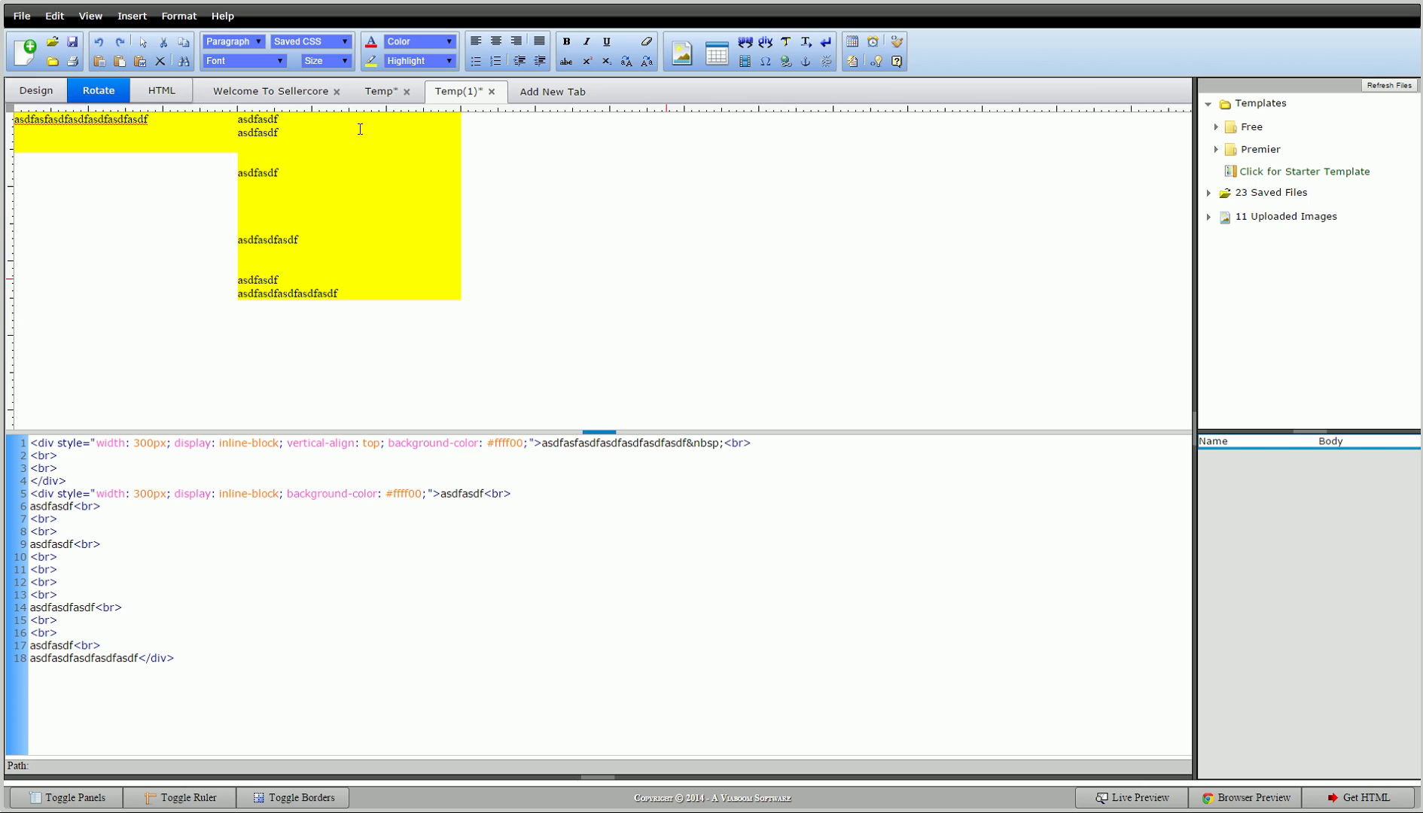
click(312, 96)
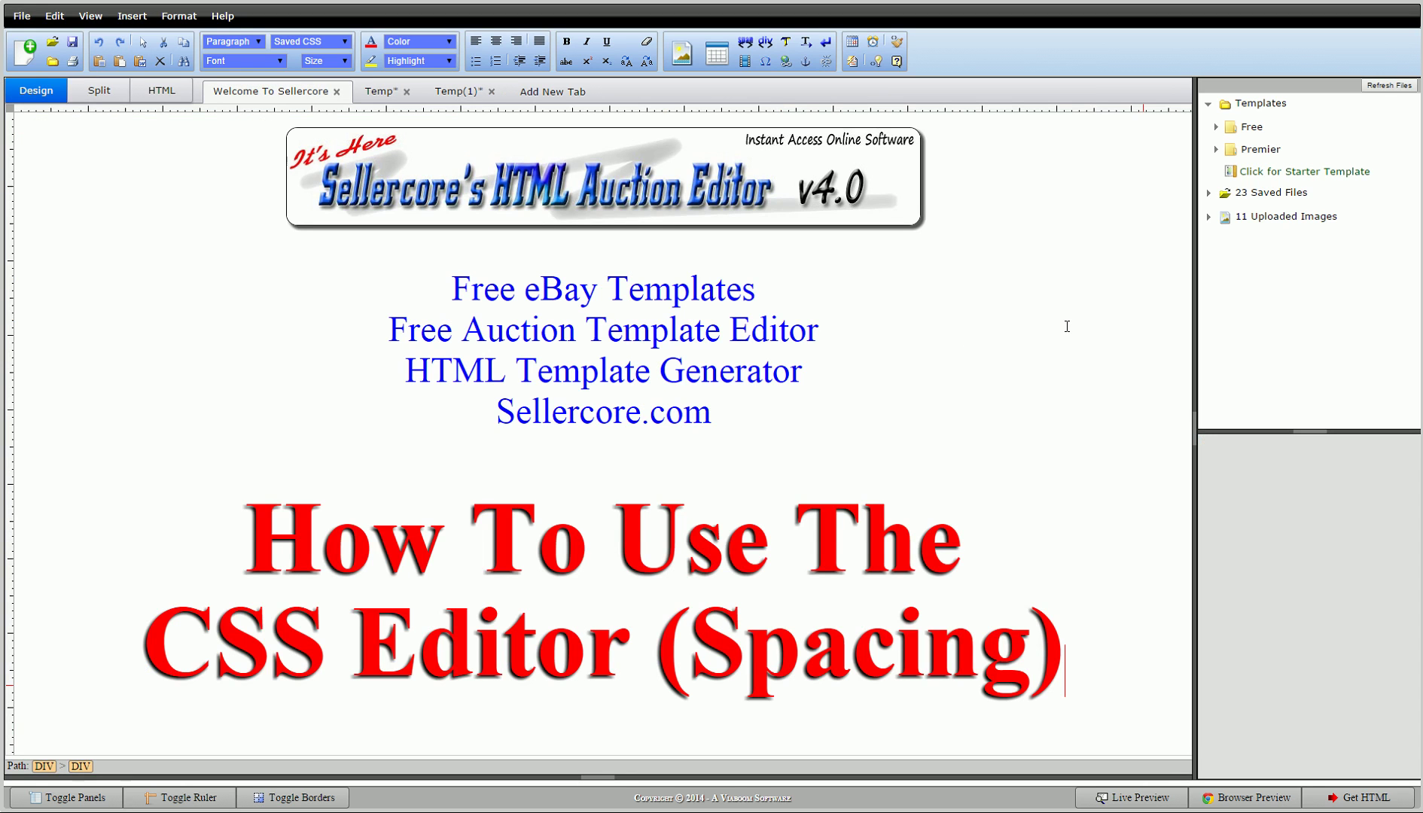